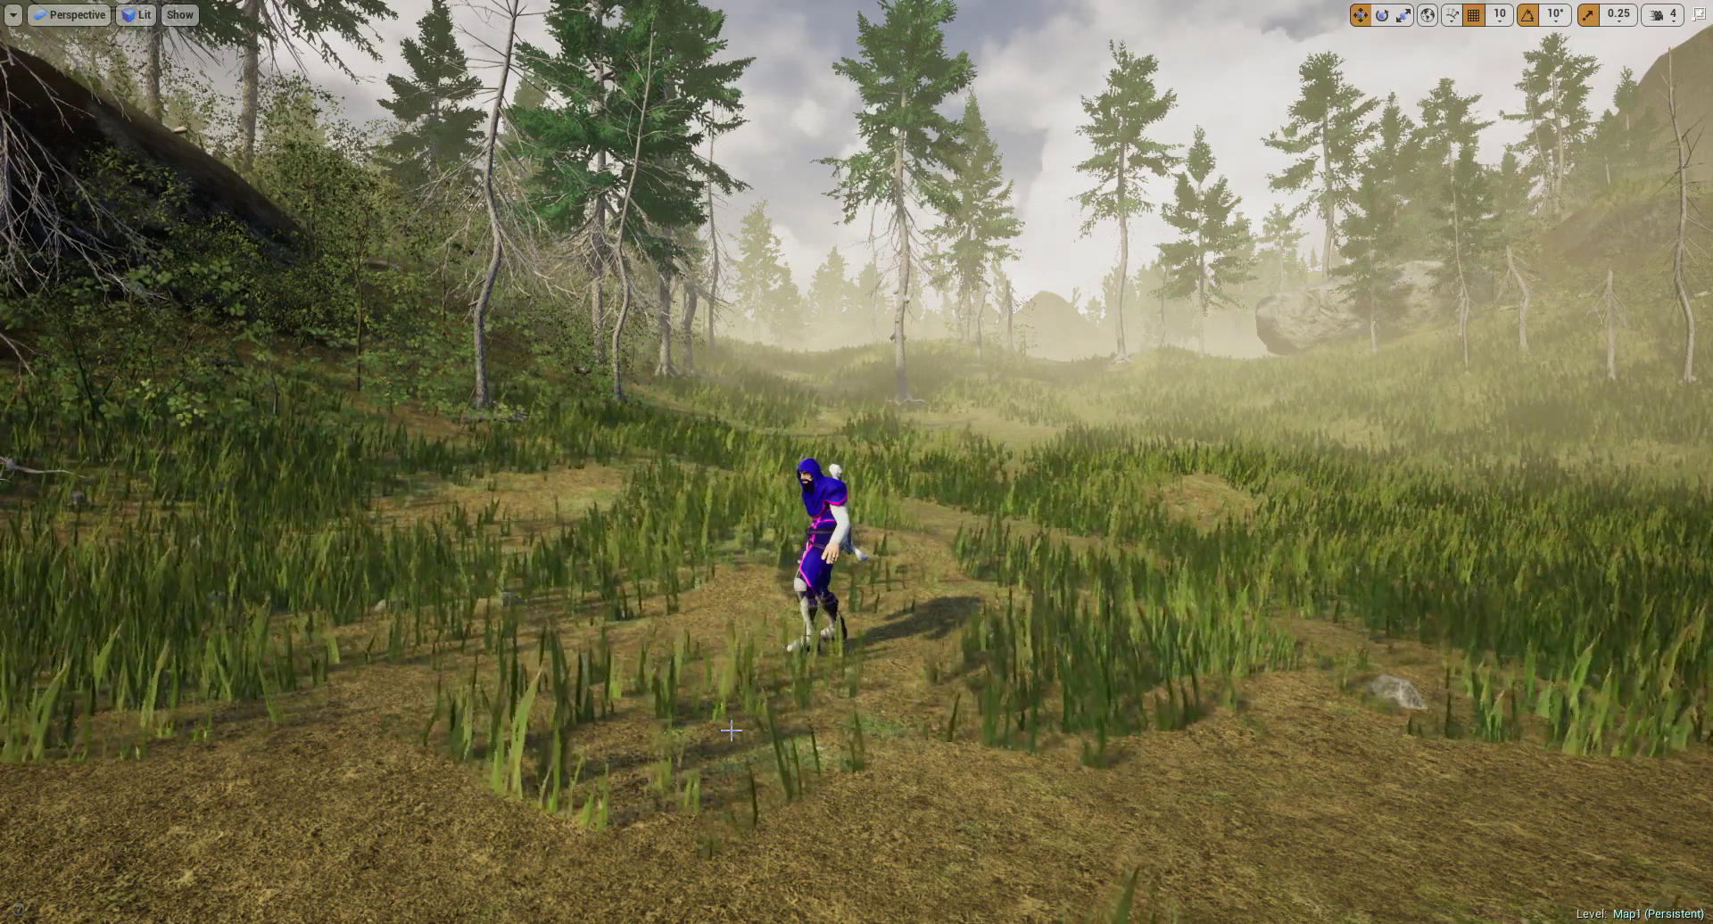
Step: Play-test the level by moving the character around the blue-hooded enemy, and end the play session
{"action": "scroll", "coordinate": [693, 652], "scroll_direction": "up", "scroll_amount": 3}
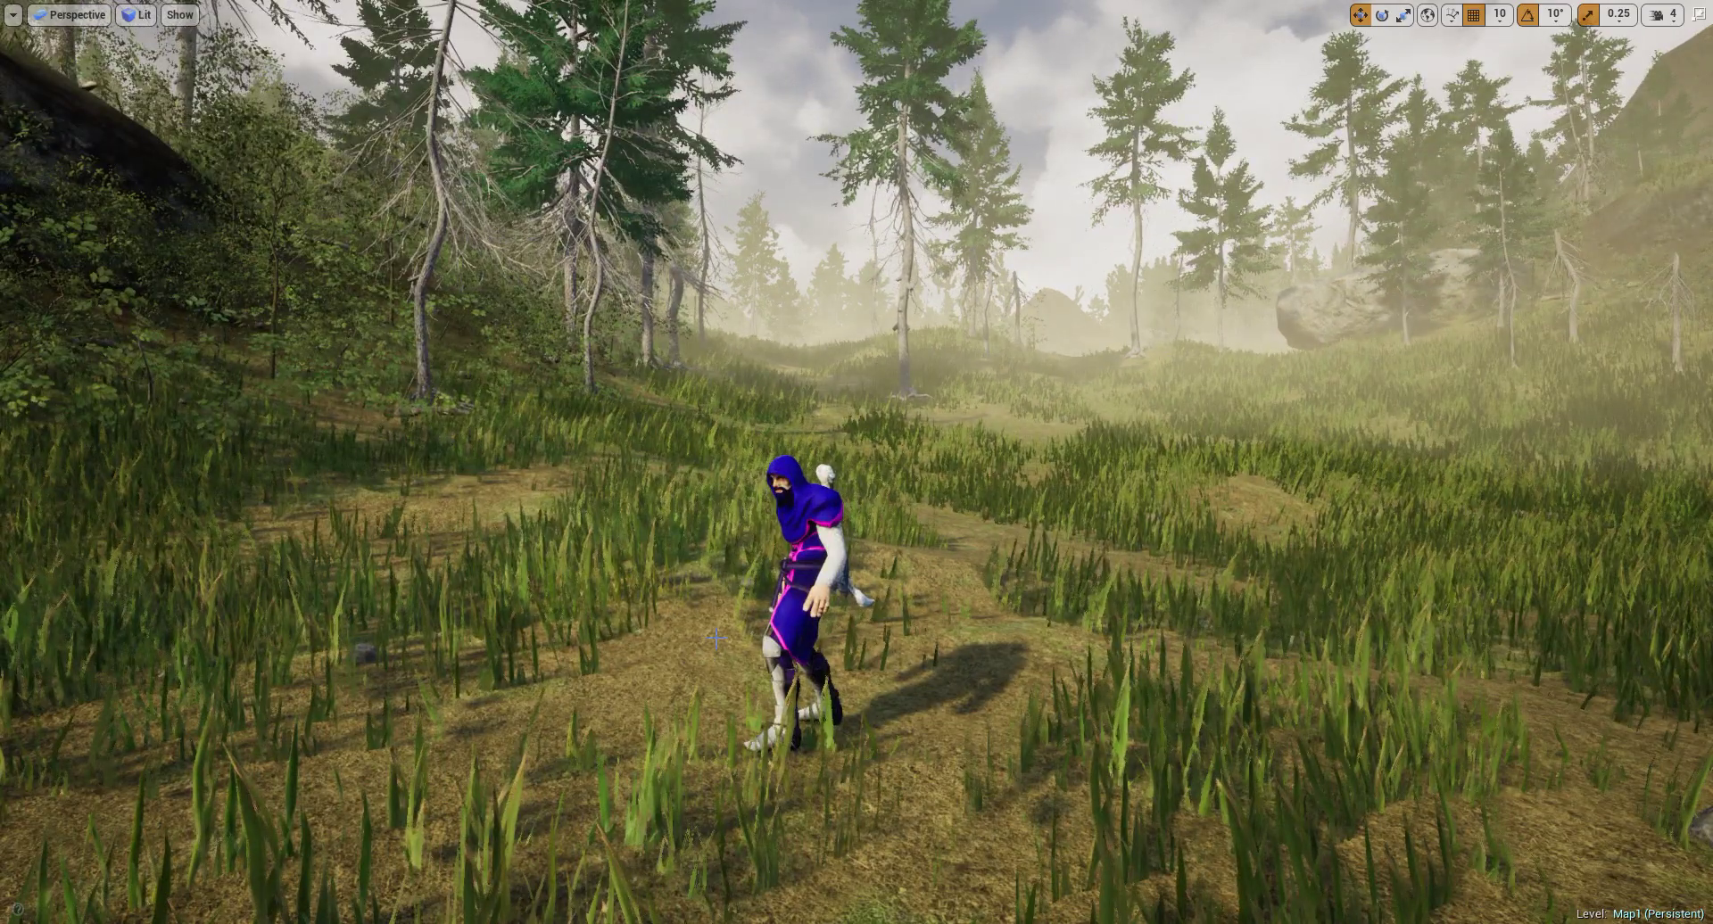
{"action": "key", "text": "alt+p"}
{"action": "key", "text": "w"}
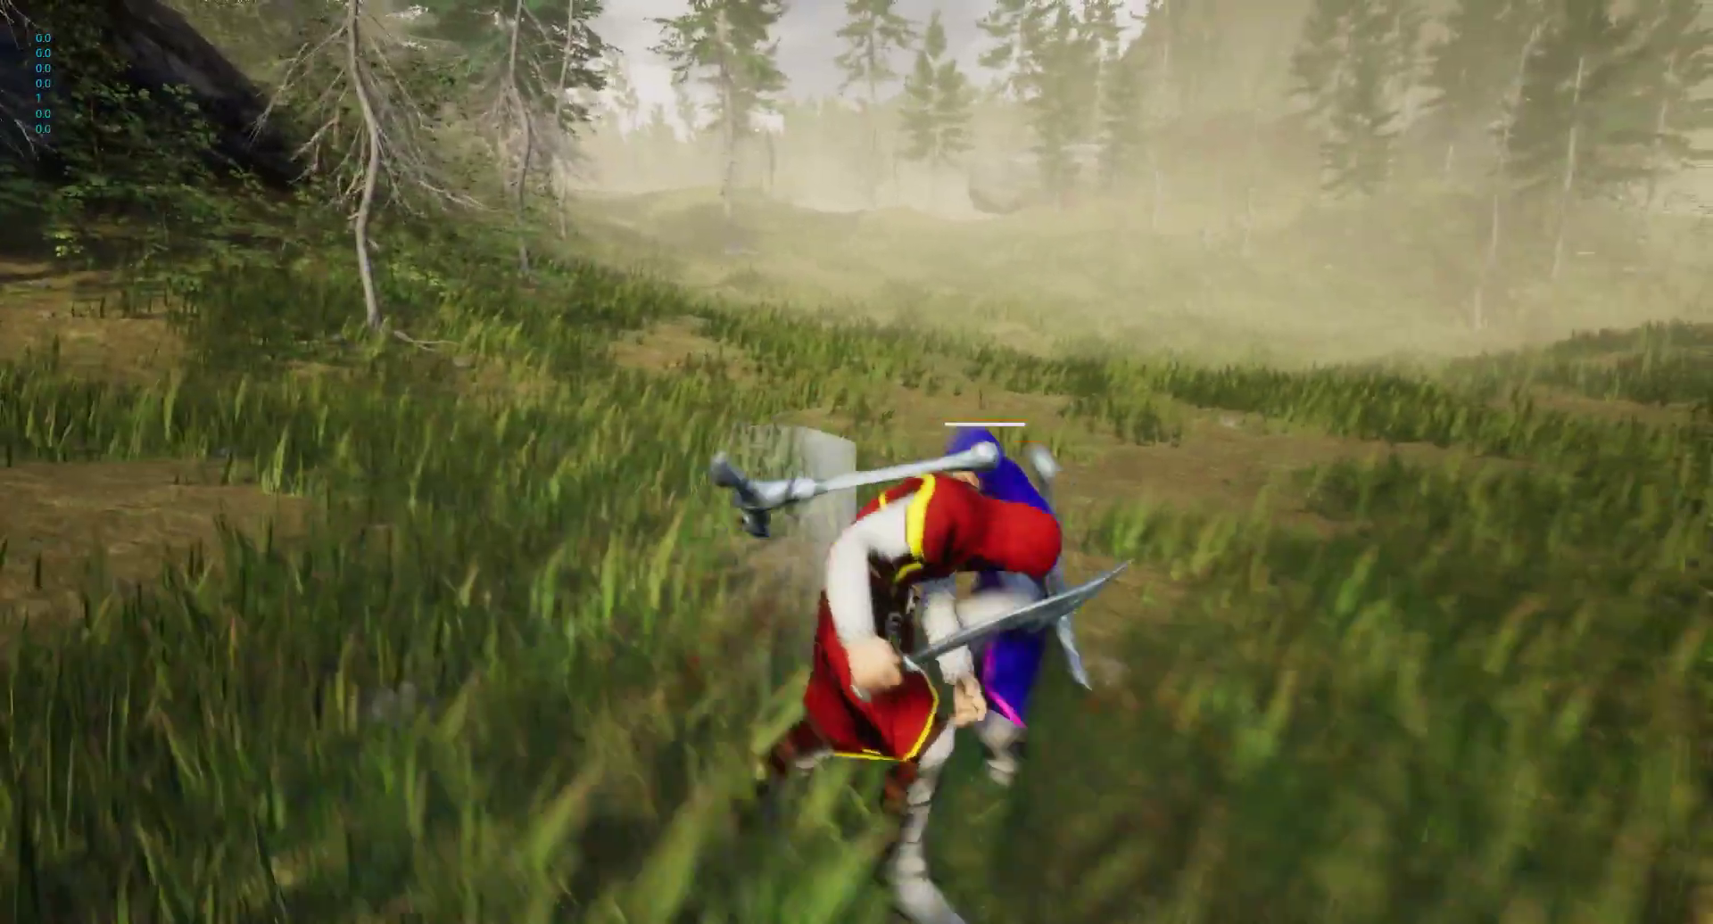
{"action": "key", "text": "w"}
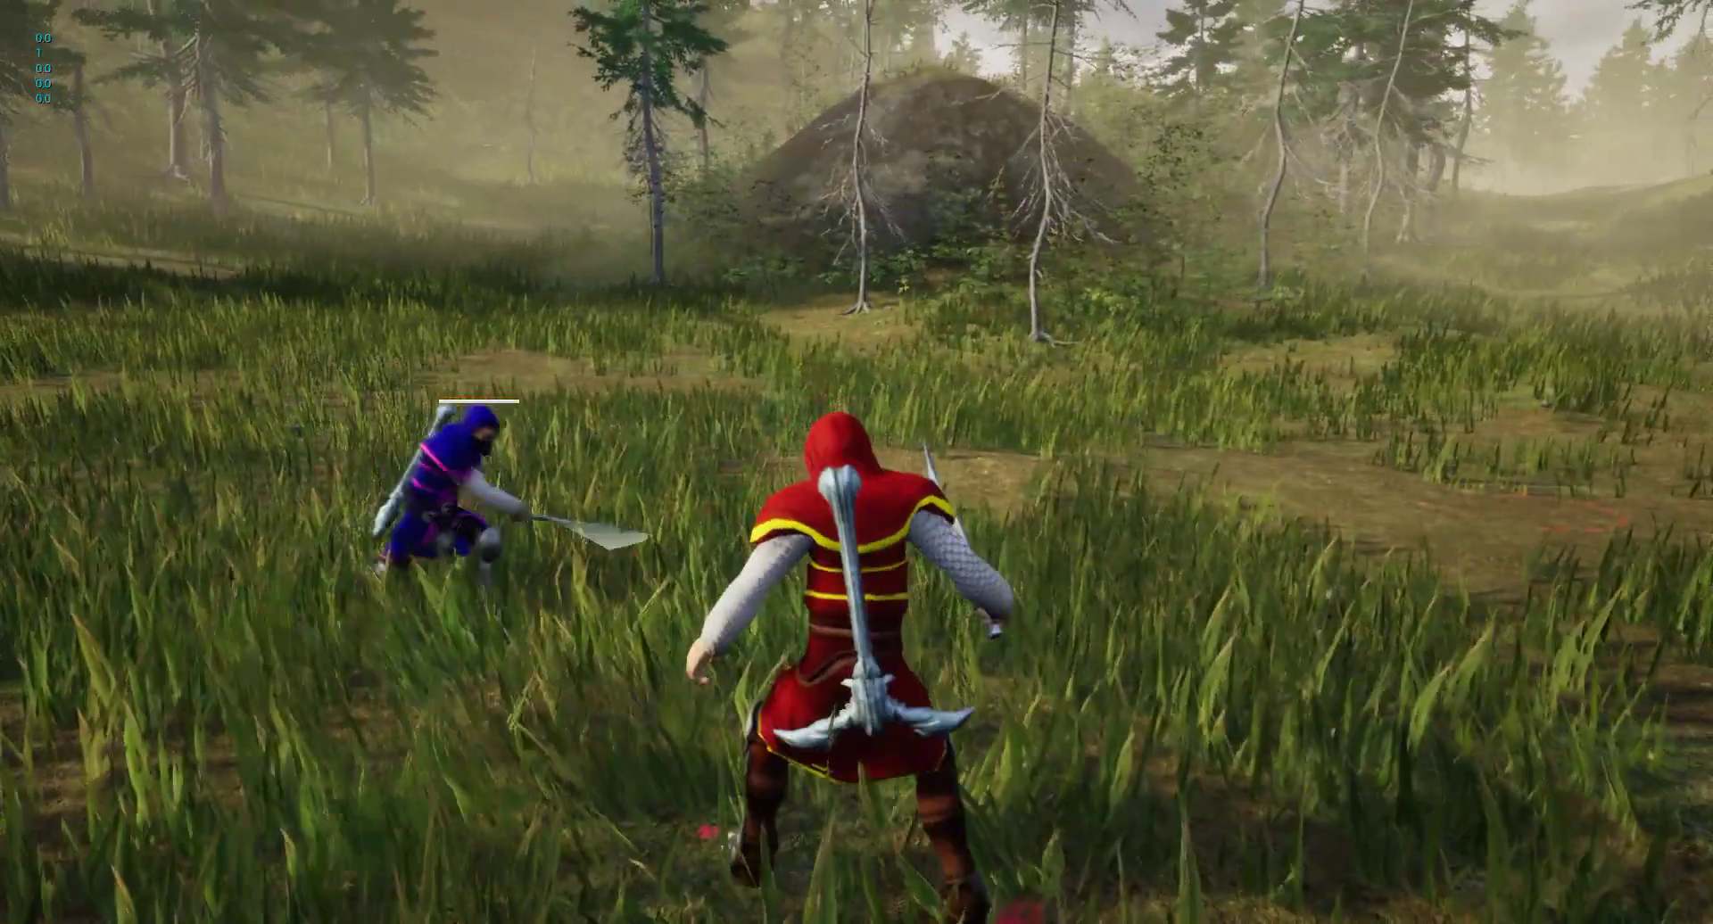
{"action": "key", "text": "Escape"}
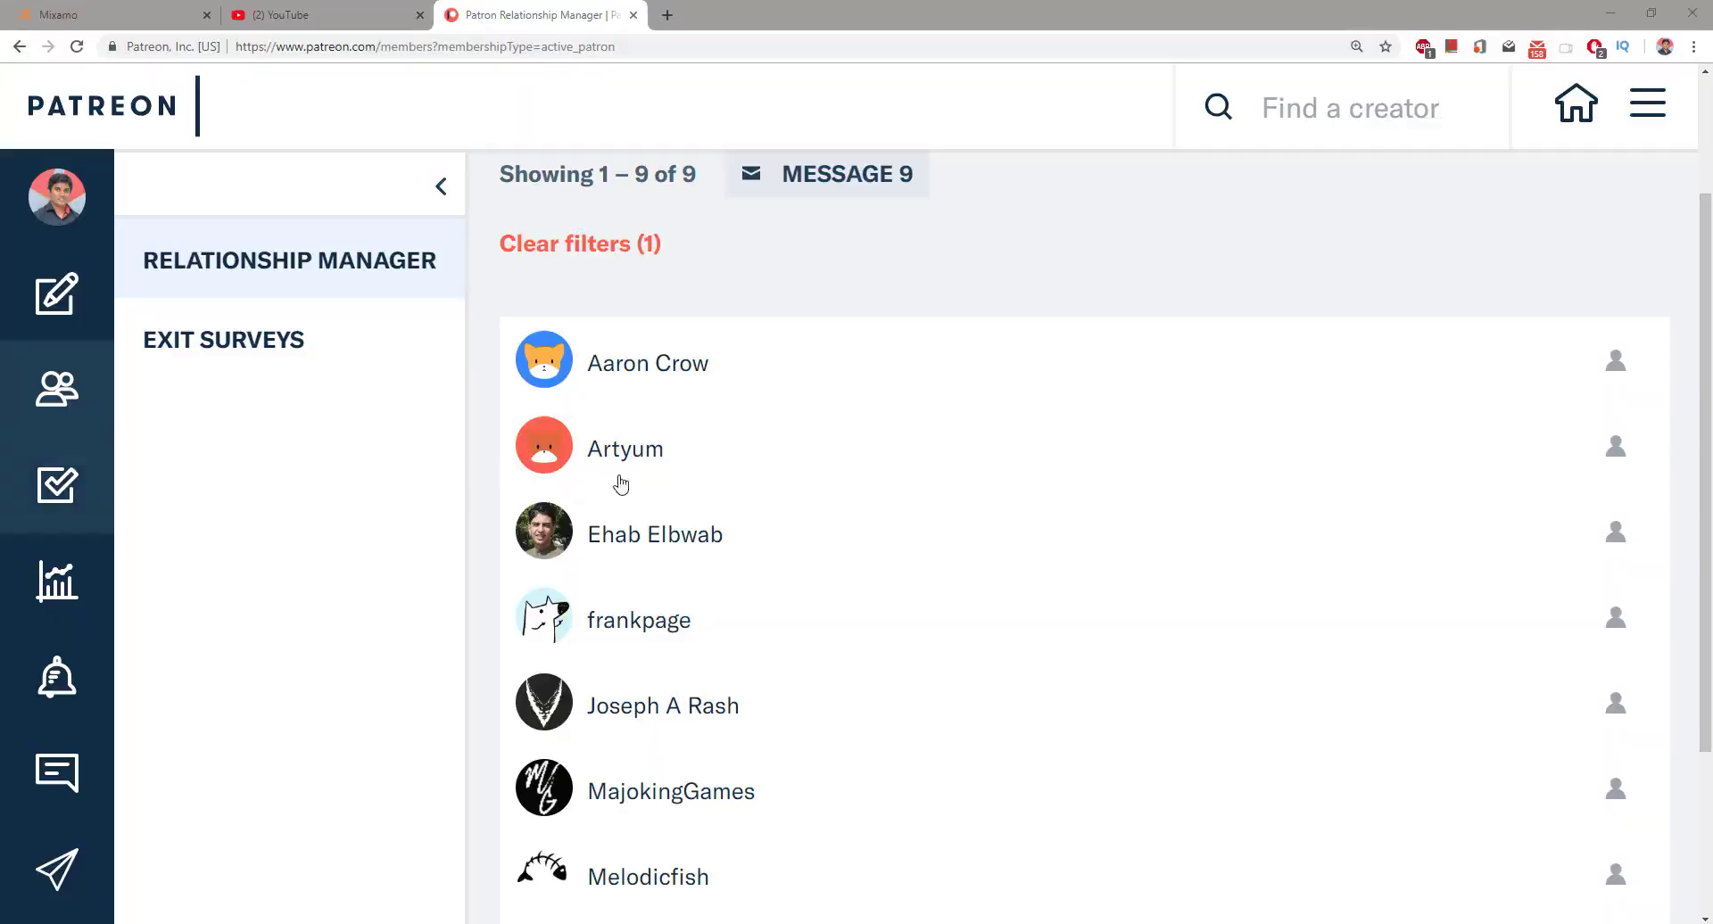
{"action": "scroll", "coordinate": [699, 474], "scroll_direction": "down", "scroll_amount": 3}
{"action": "scroll", "coordinate": [699, 474], "scroll_direction": "up", "scroll_amount": 3}
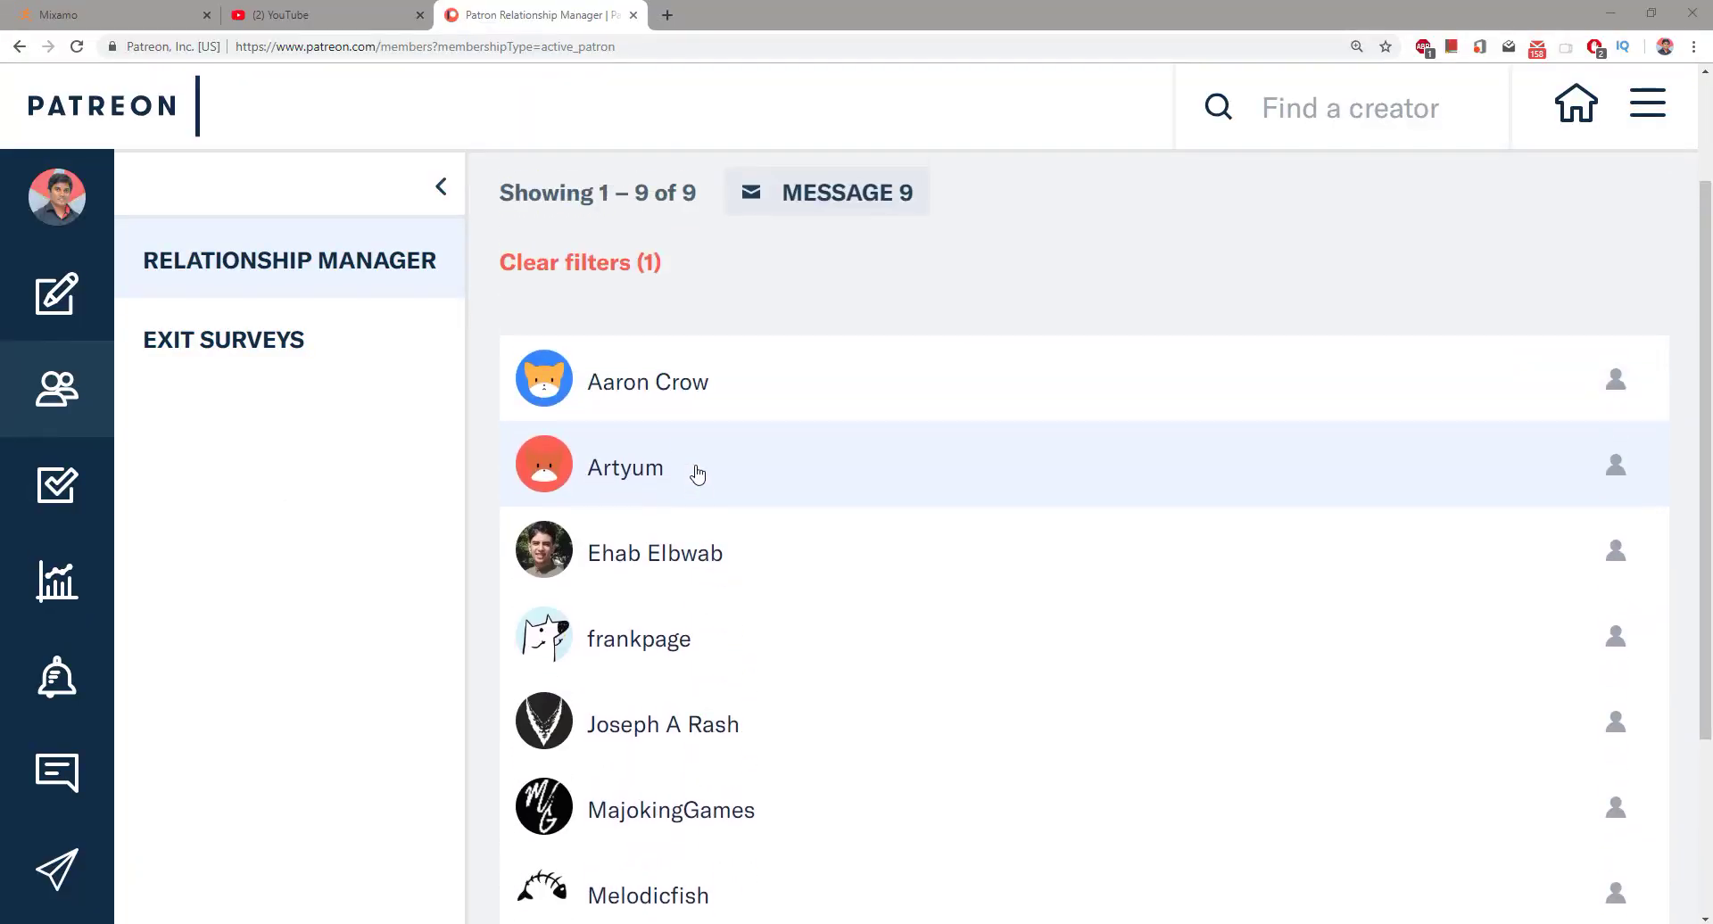
Step: Switch to Patreon in the browser and look through the list of active patrons
{"action": "scroll", "coordinate": [700, 474], "scroll_direction": "down", "scroll_amount": 1}
{"action": "scroll", "coordinate": [704, 458], "scroll_direction": "down", "scroll_amount": 2}
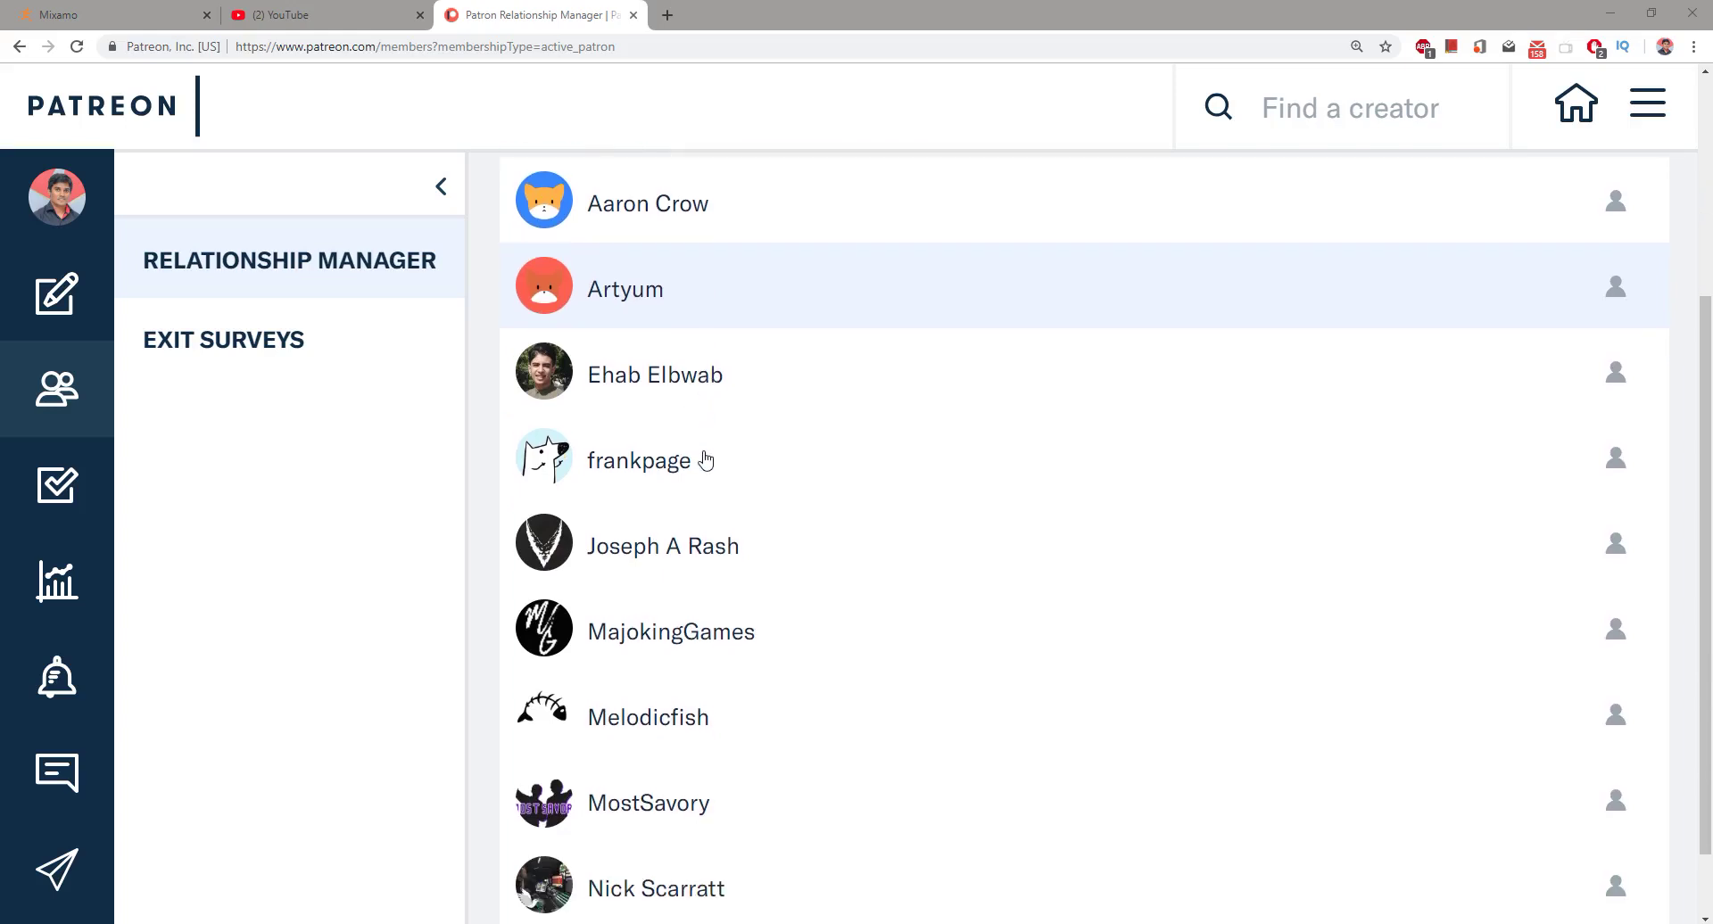
{"action": "scroll", "coordinate": [705, 458], "scroll_direction": "up", "scroll_amount": 2}
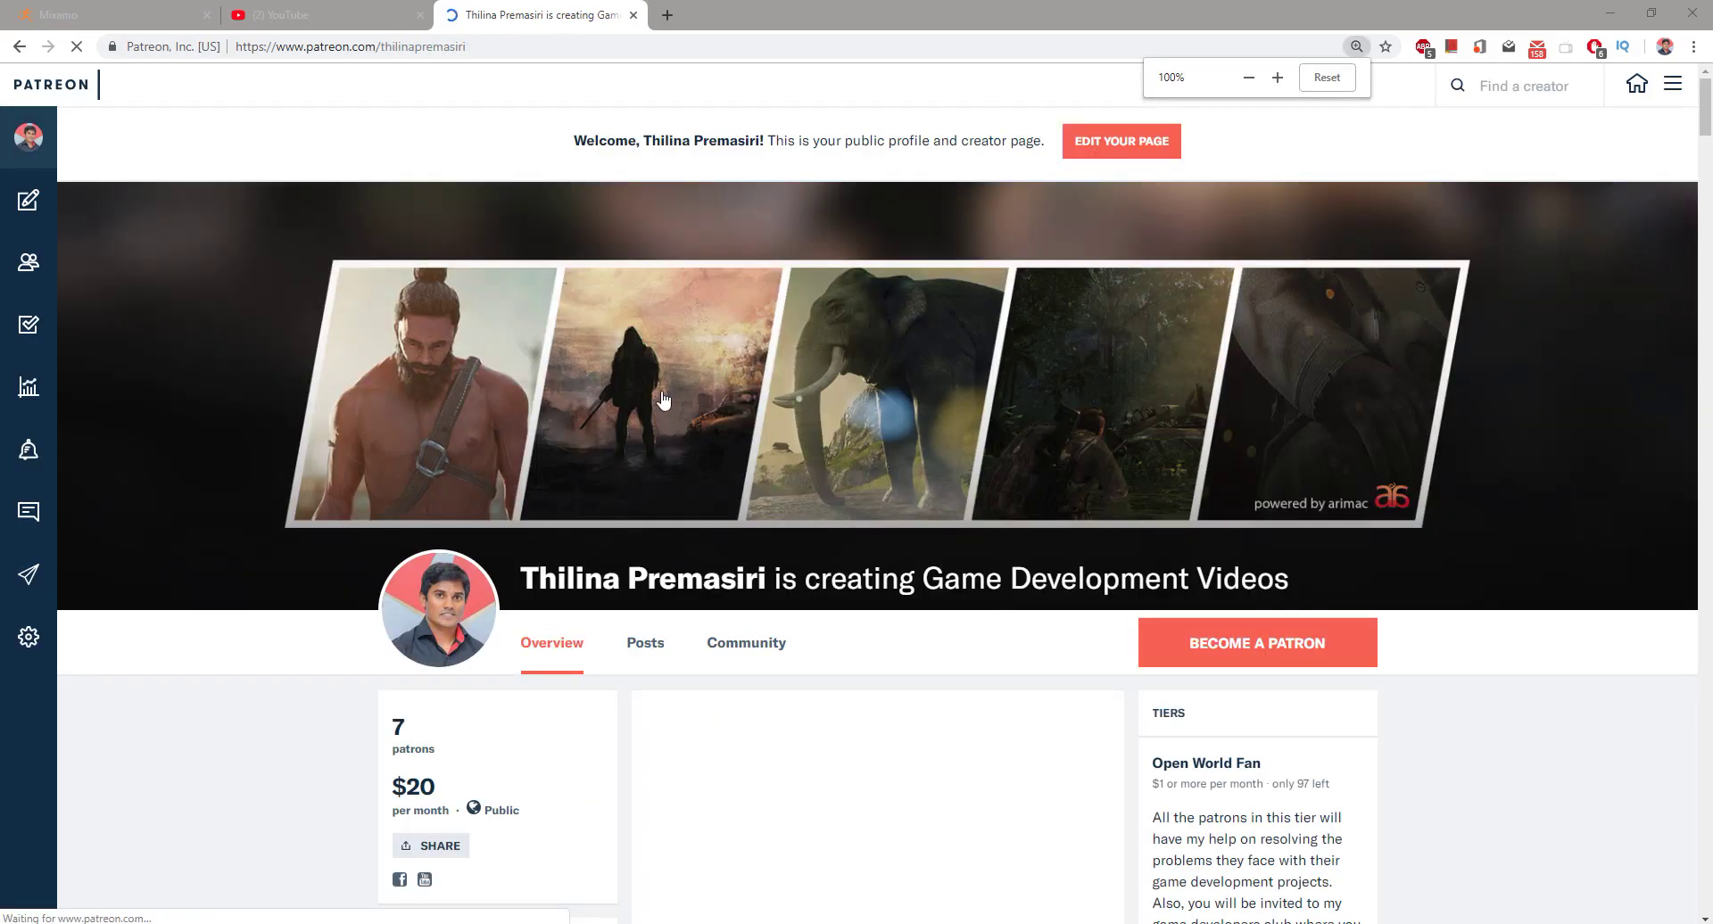
Step: Examine the Patreon creator page's overview, including the intro text and the membership tier descriptions
{"action": "scroll", "coordinate": [688, 356], "scroll_direction": "down", "scroll_amount": 3}
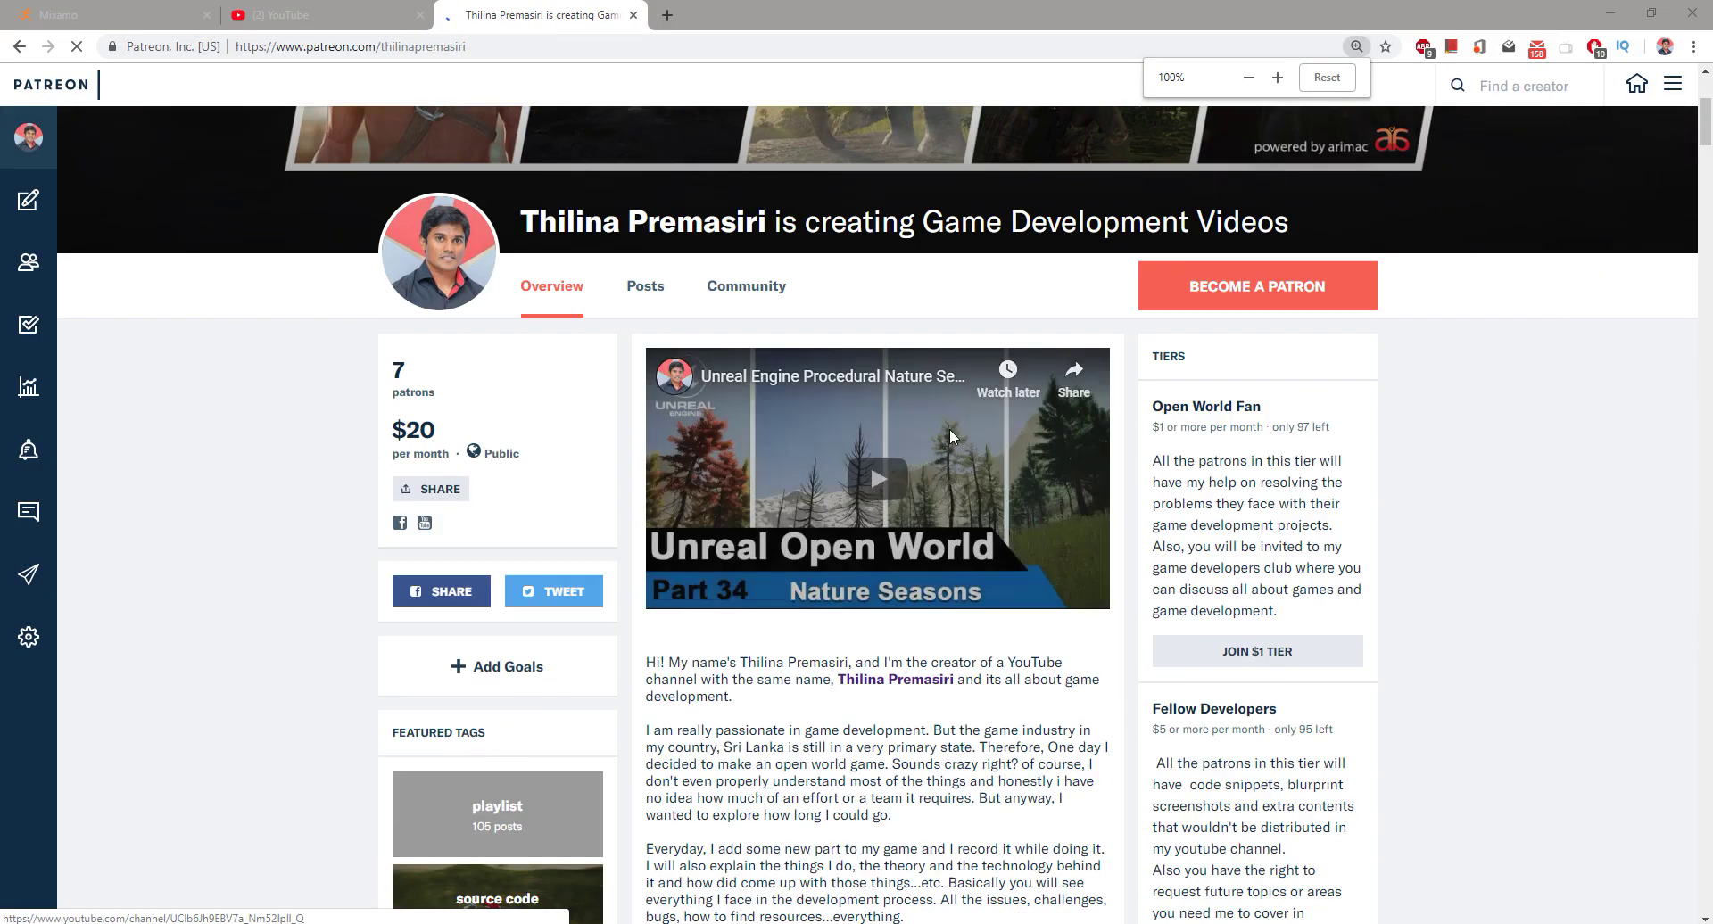
{"action": "scroll", "coordinate": [1128, 553], "scroll_direction": "up", "scroll_amount": 2}
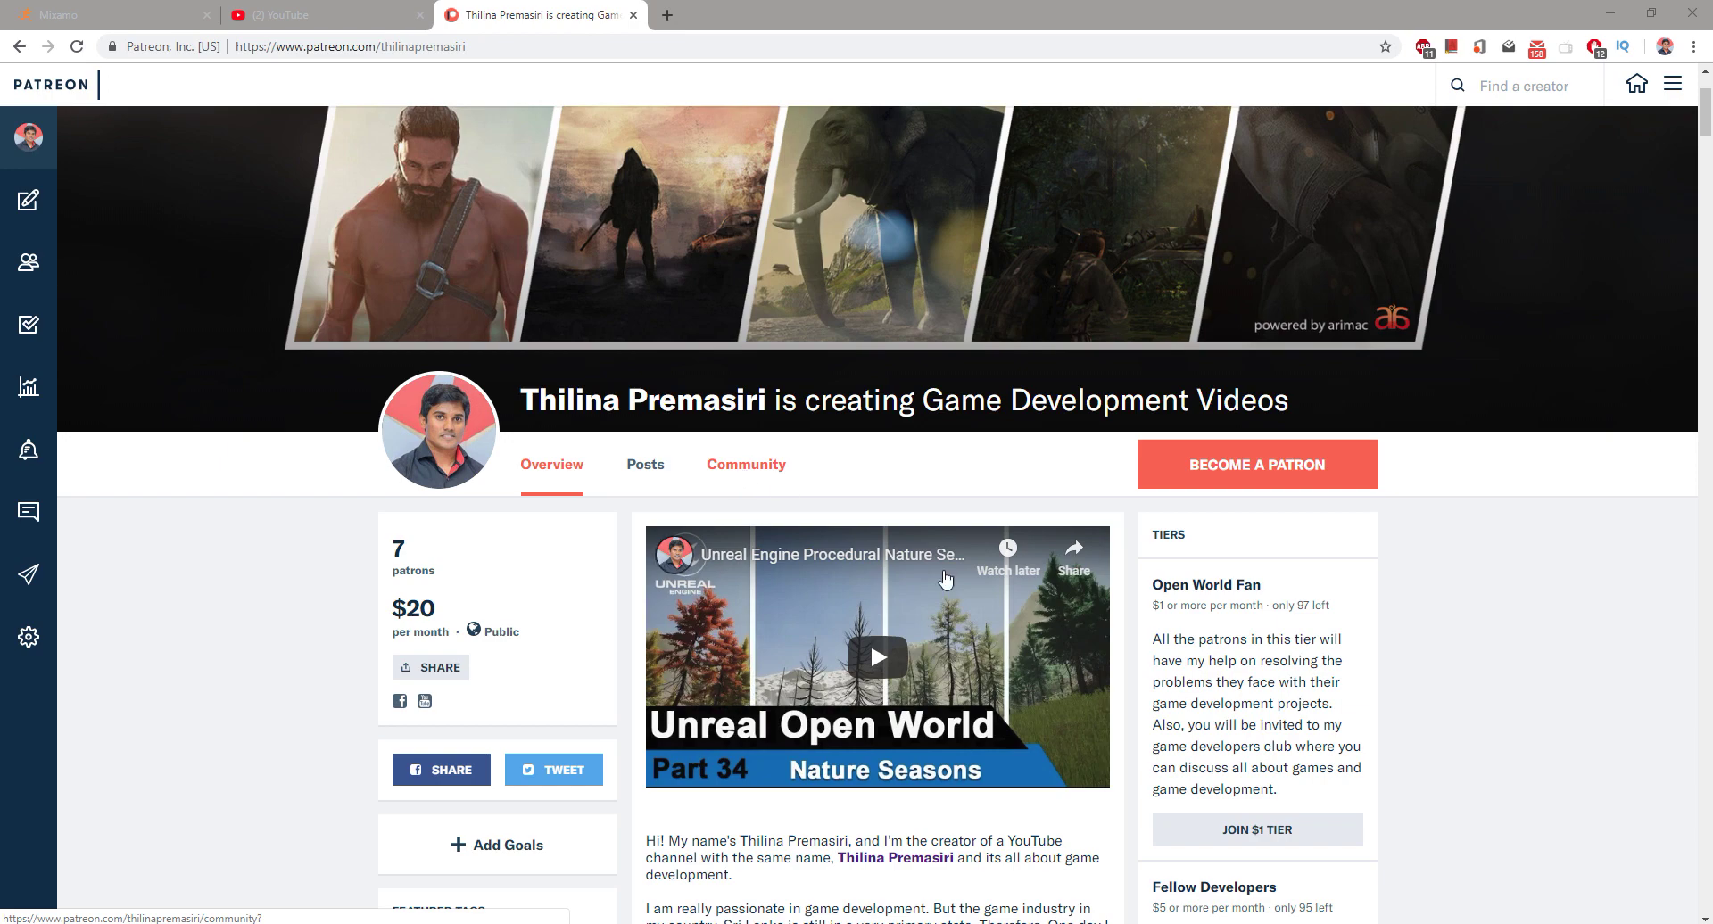
{"action": "scroll", "coordinate": [1219, 708], "scroll_direction": "down", "scroll_amount": 2}
{"action": "scroll", "coordinate": [1219, 708], "scroll_direction": "up", "scroll_amount": 2}
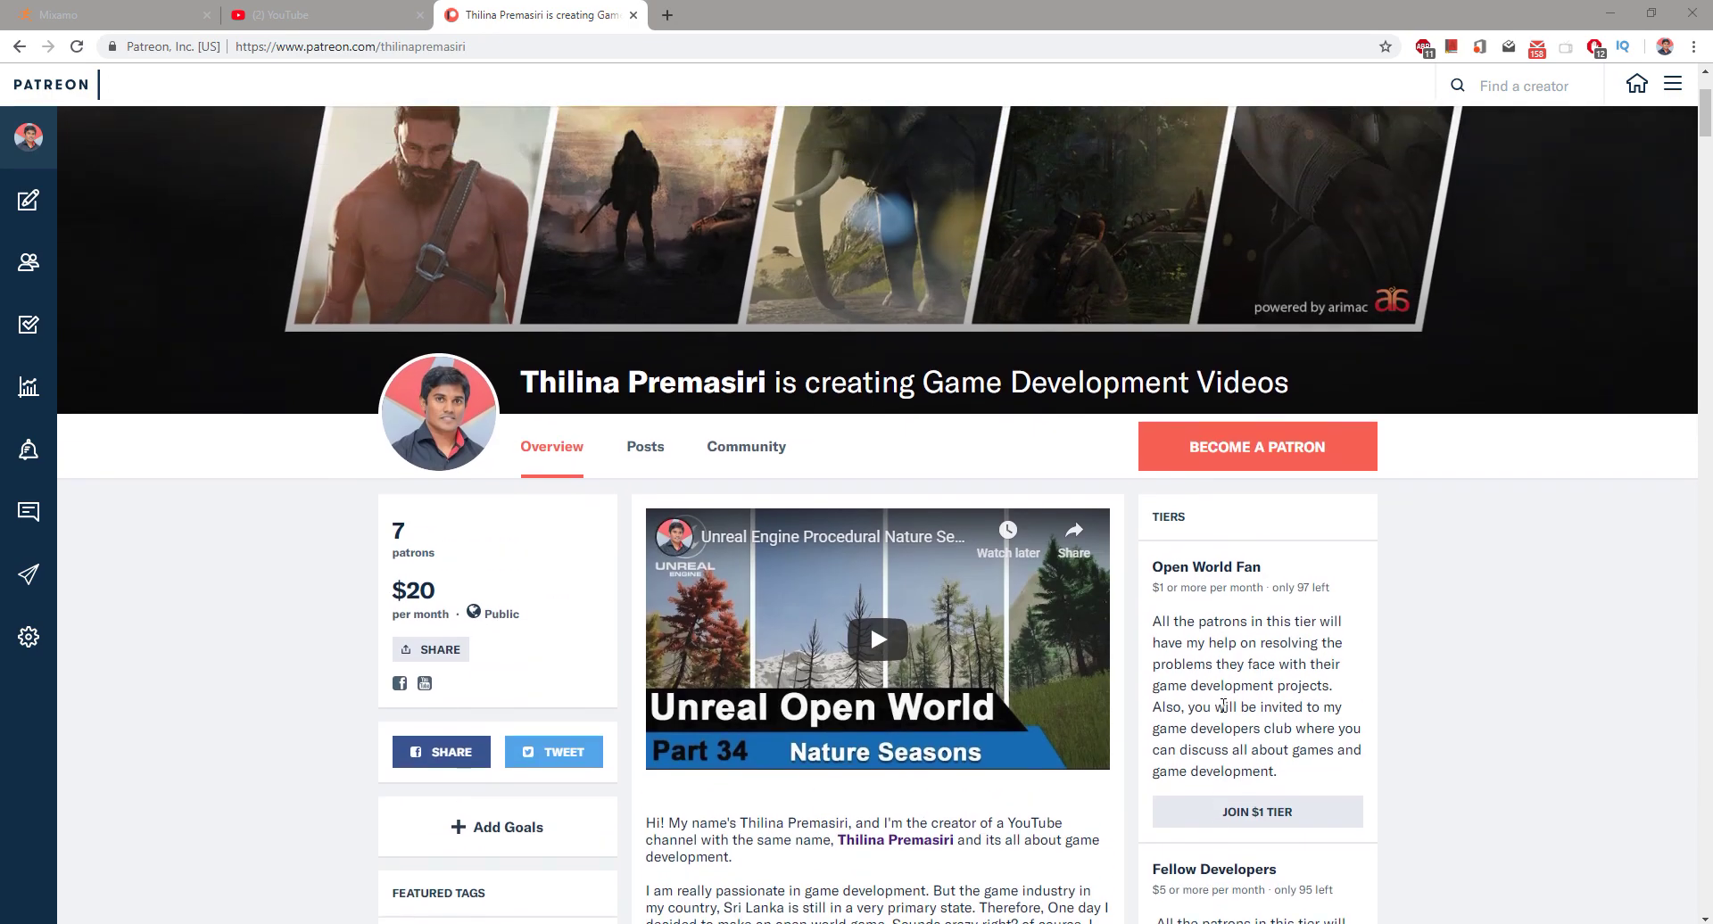
{"action": "scroll", "coordinate": [1222, 706], "scroll_direction": "down", "scroll_amount": 4}
{"action": "scroll", "coordinate": [1224, 705], "scroll_direction": "up", "scroll_amount": 3}
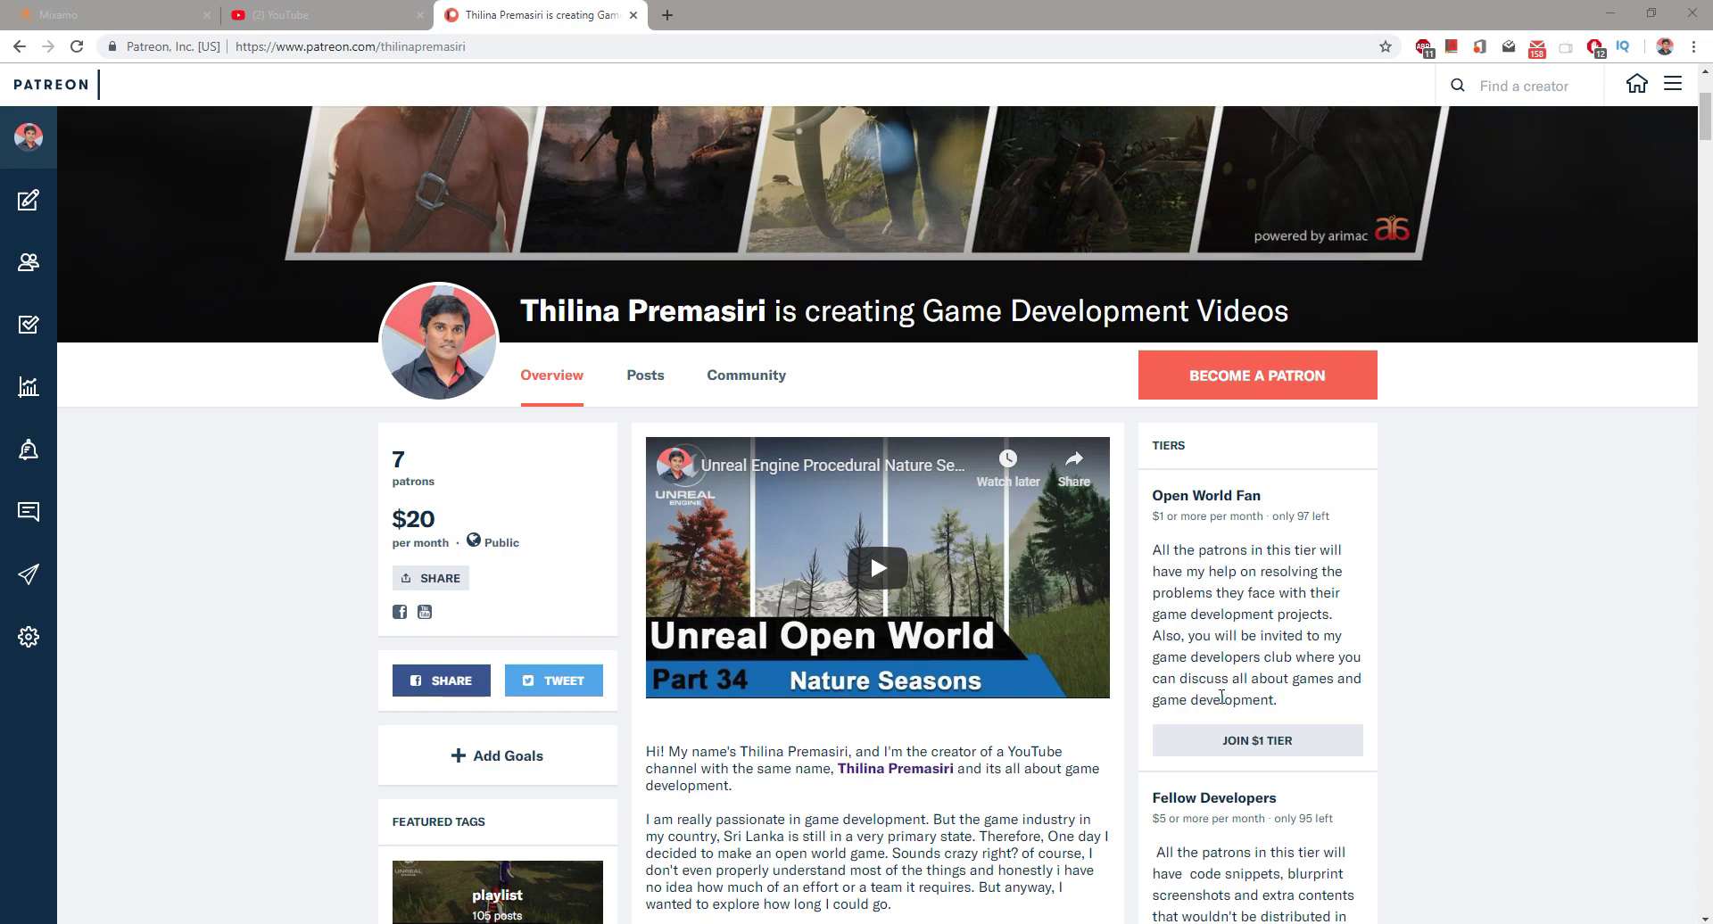
{"action": "scroll", "coordinate": [1250, 632], "scroll_direction": "down", "scroll_amount": 1}
{"action": "scroll", "coordinate": [1250, 632], "scroll_direction": "down", "scroll_amount": 3}
{"action": "scroll", "coordinate": [802, 525], "scroll_direction": "up", "scroll_amount": 4}
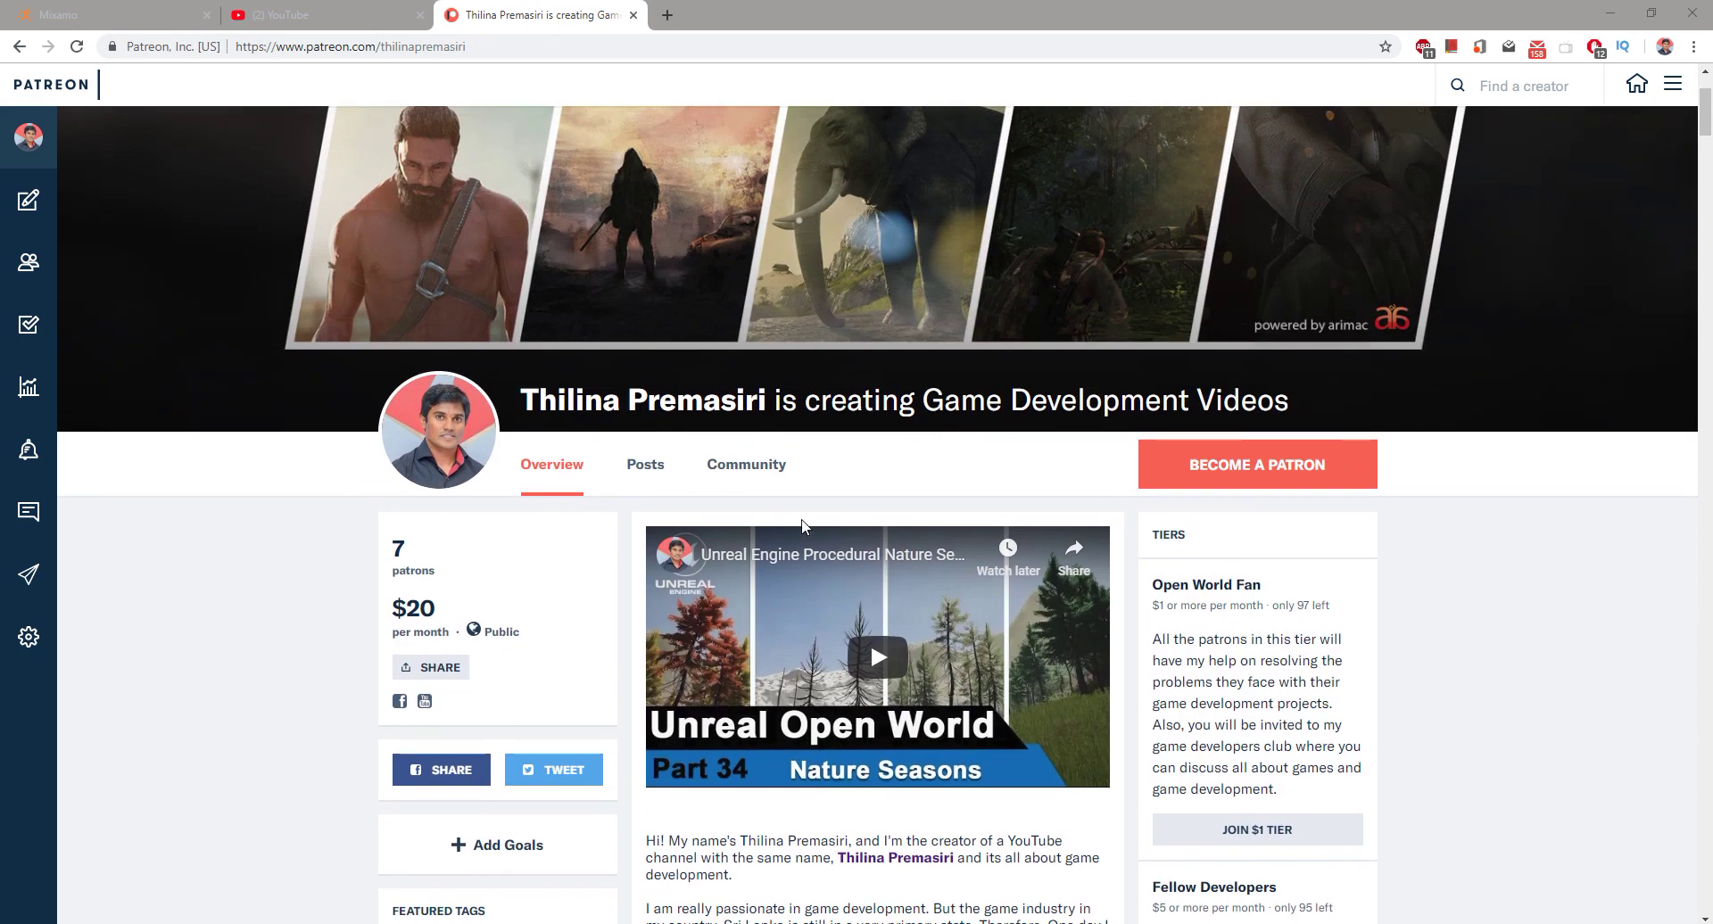
{"action": "scroll", "coordinate": [1310, 635], "scroll_direction": "down", "scroll_amount": 4}
{"action": "scroll", "coordinate": [756, 419], "scroll_direction": "up", "scroll_amount": 3}
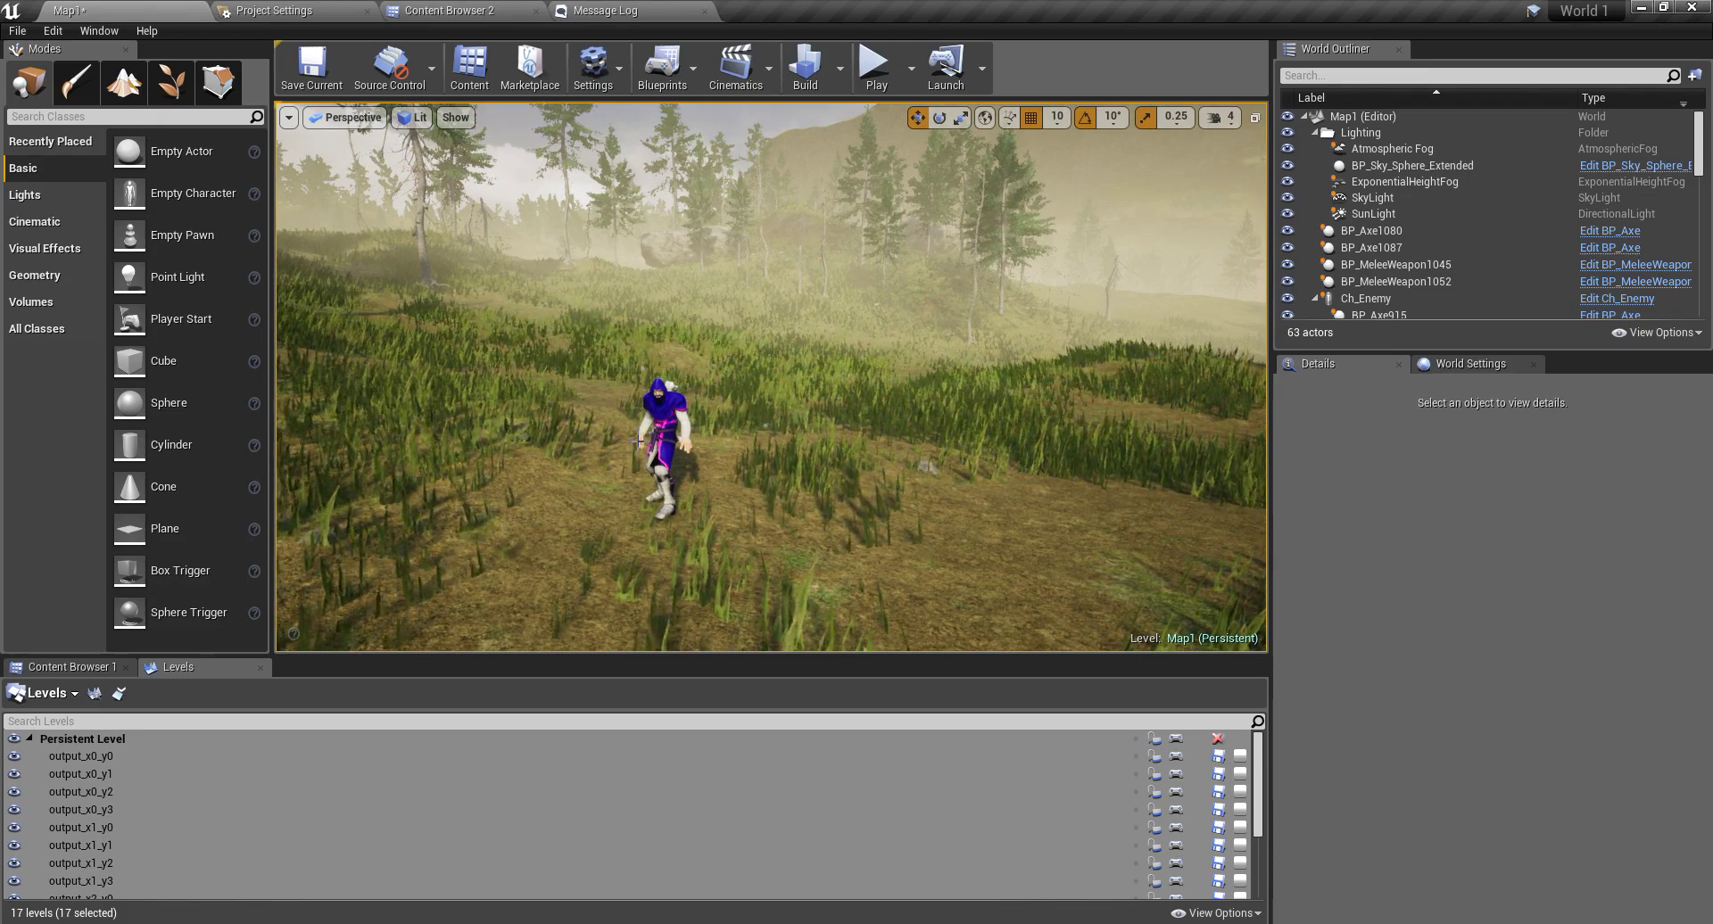
Step: In Unreal Editor, close the Message Log and bring the Map1 level view closer to the enemy character
{"action": "left_click", "coordinate": [704, 11]}
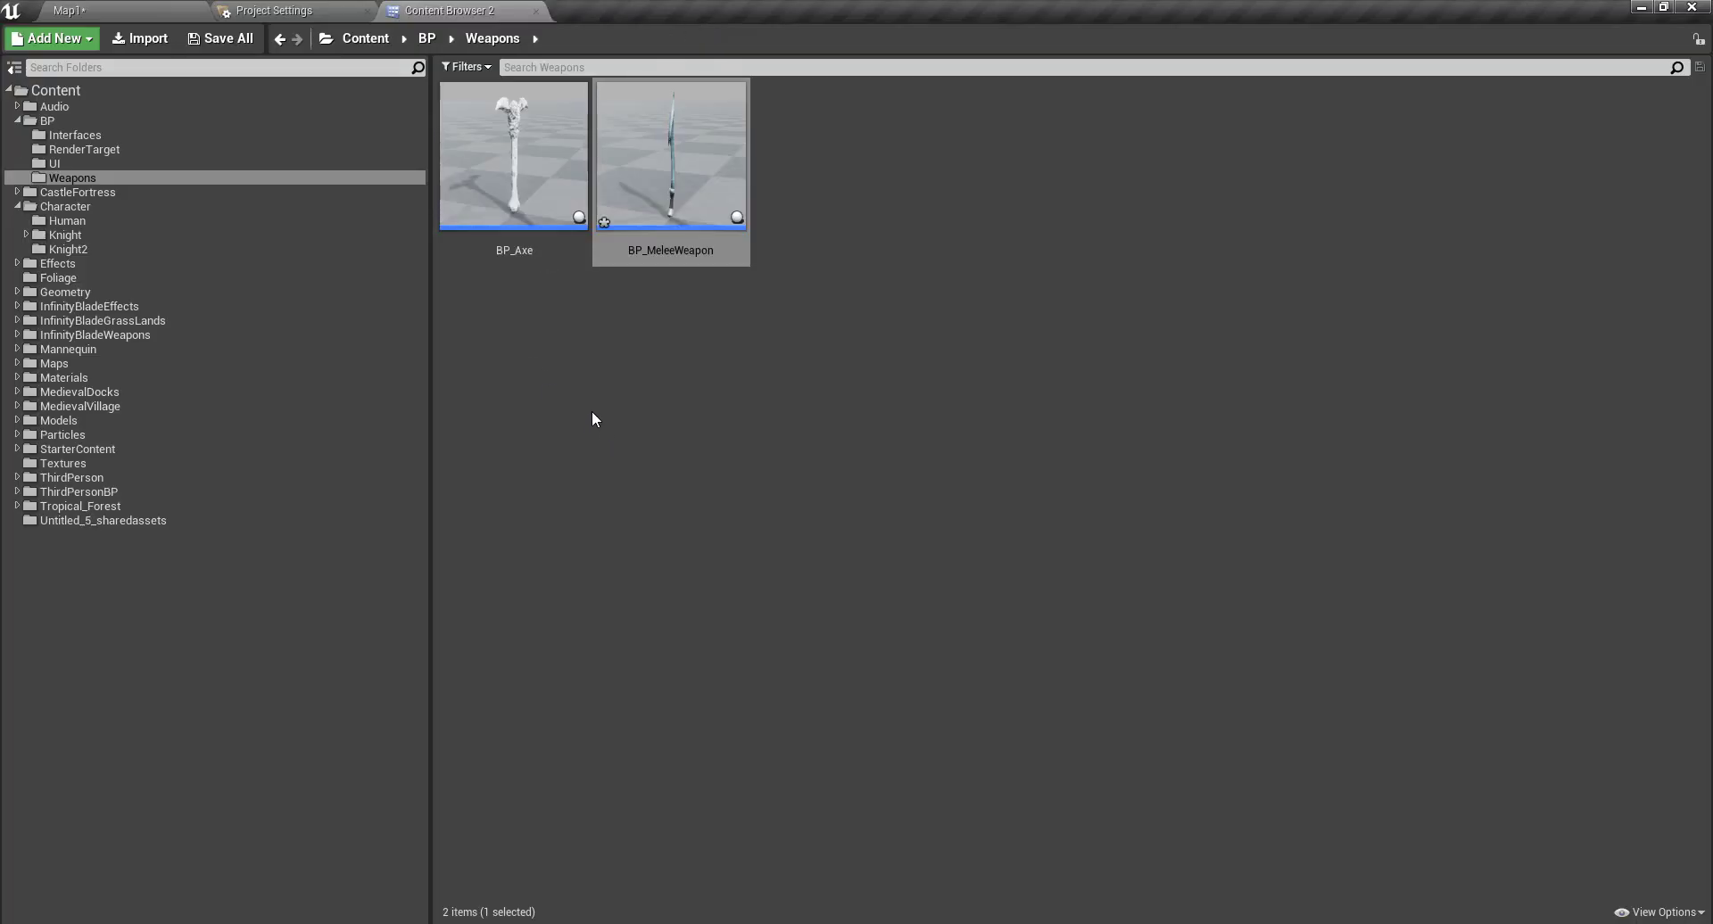
{"action": "left_click", "coordinate": [80, 10]}
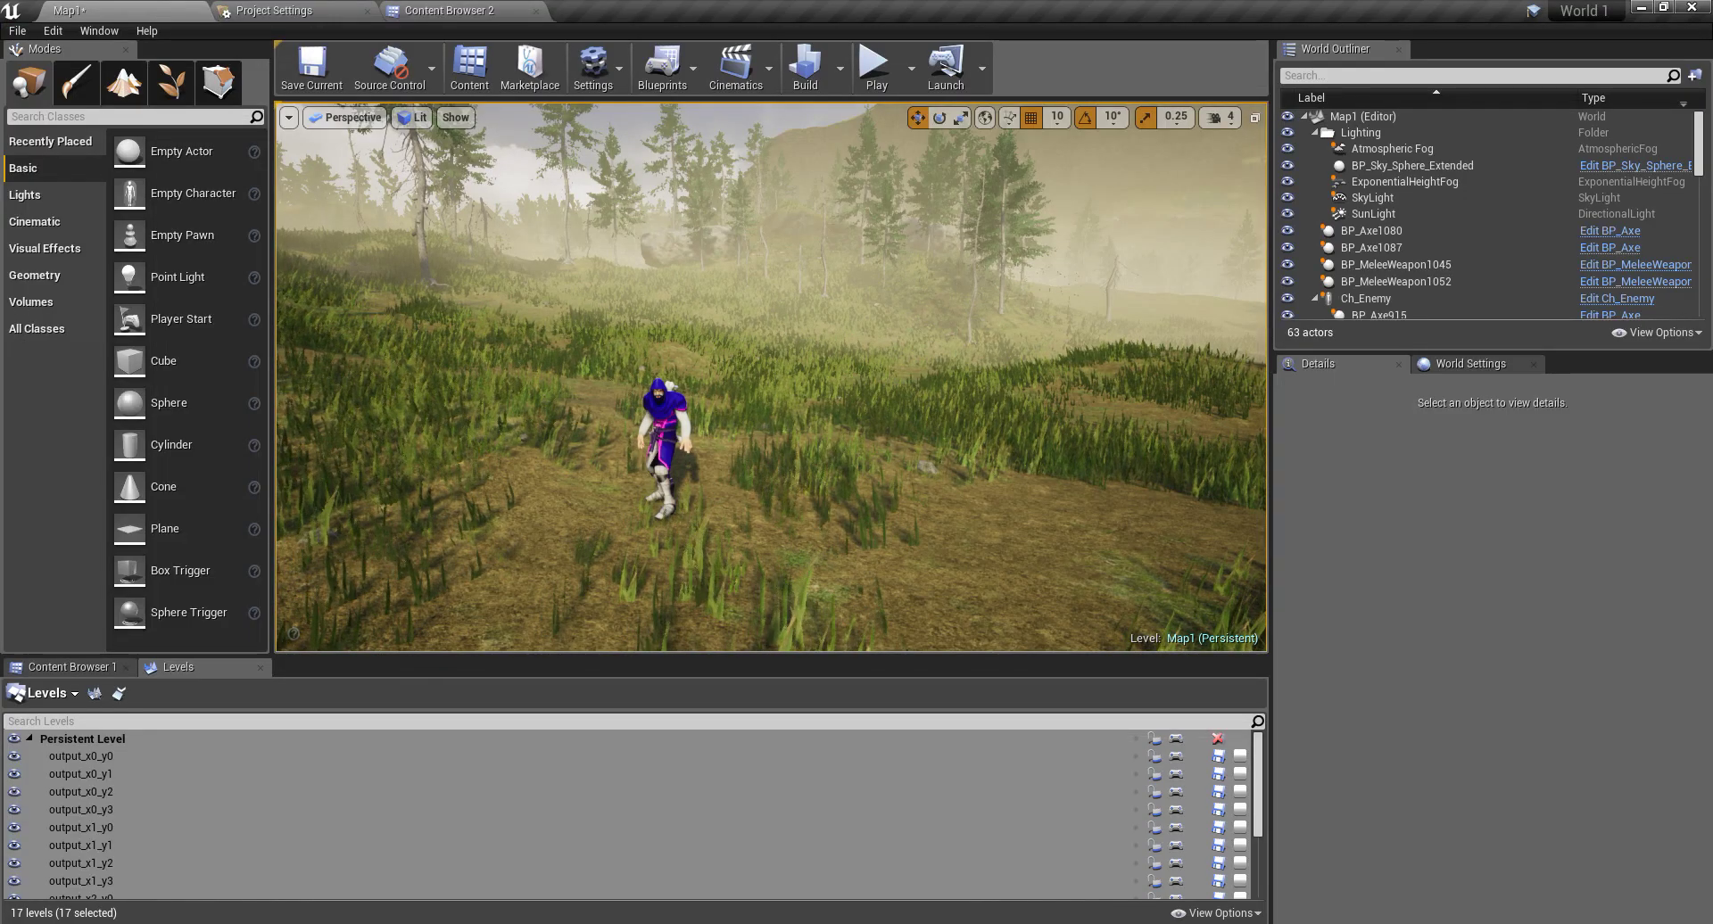
{"action": "mouse_move", "coordinate": [327, 923]}
{"action": "right_click_drag", "start_coordinate": [712, 486], "coordinate": [700, 484]}
{"action": "scroll", "coordinate": [713, 486], "scroll_direction": "up", "scroll_amount": 2}
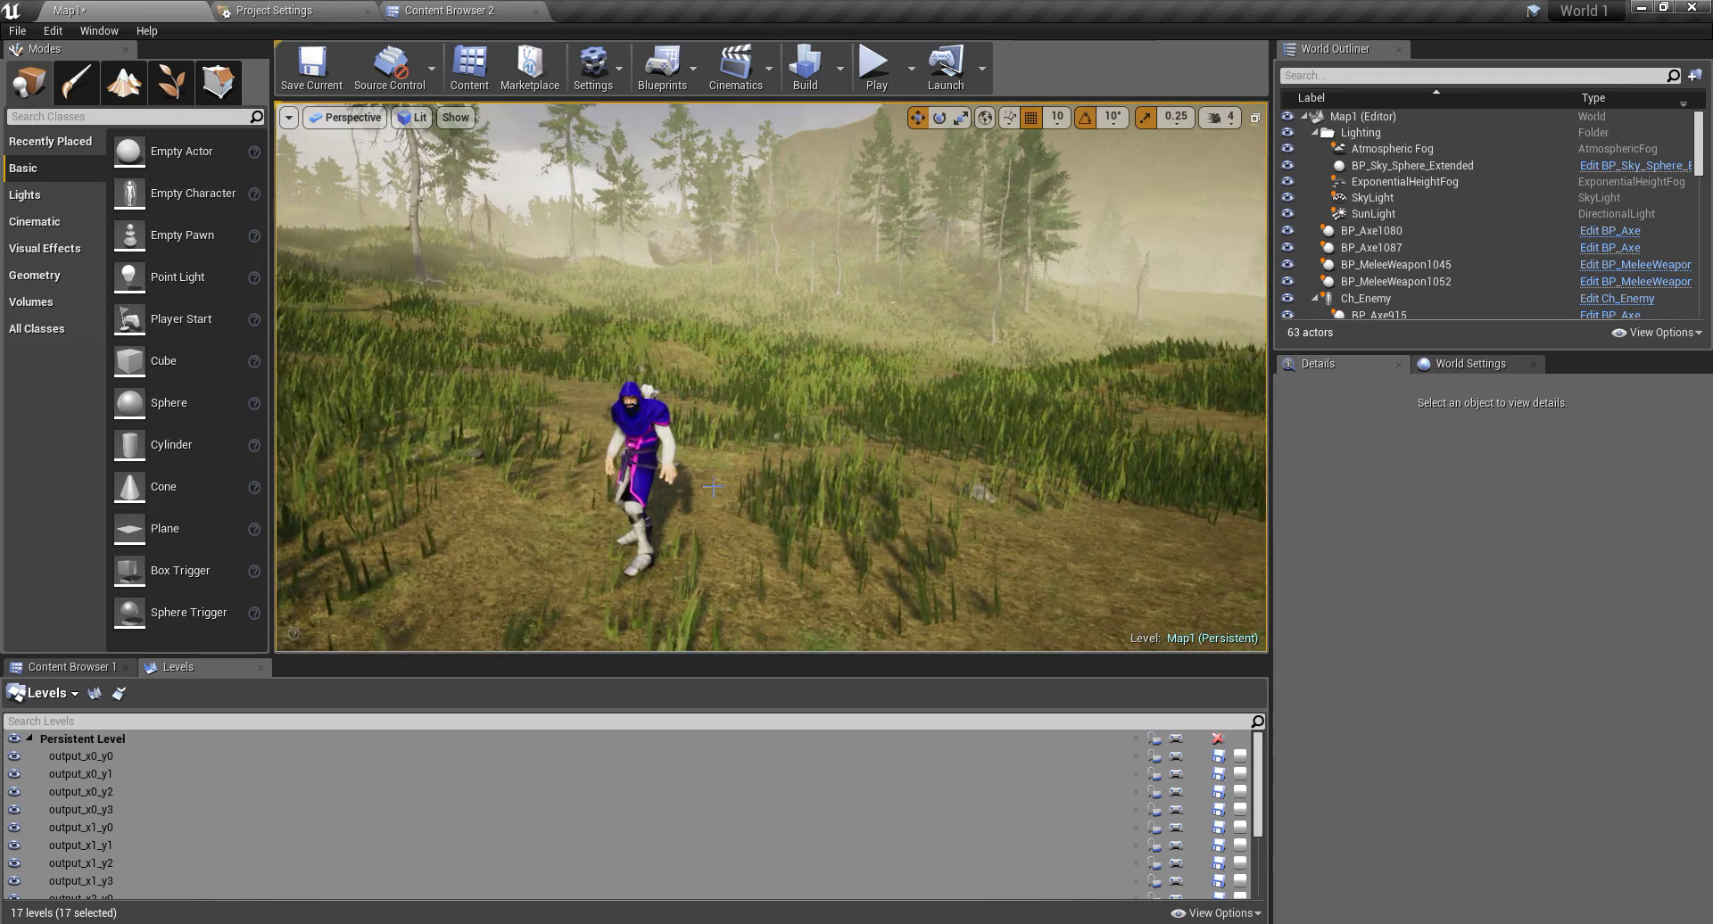
Step: Open the BP_MeleeWeapon blueprint from the Weapons folder and show the sword in its 3D preview
{"action": "left_click", "coordinate": [446, 9]}
{"action": "double_click", "coordinate": [652, 179]}
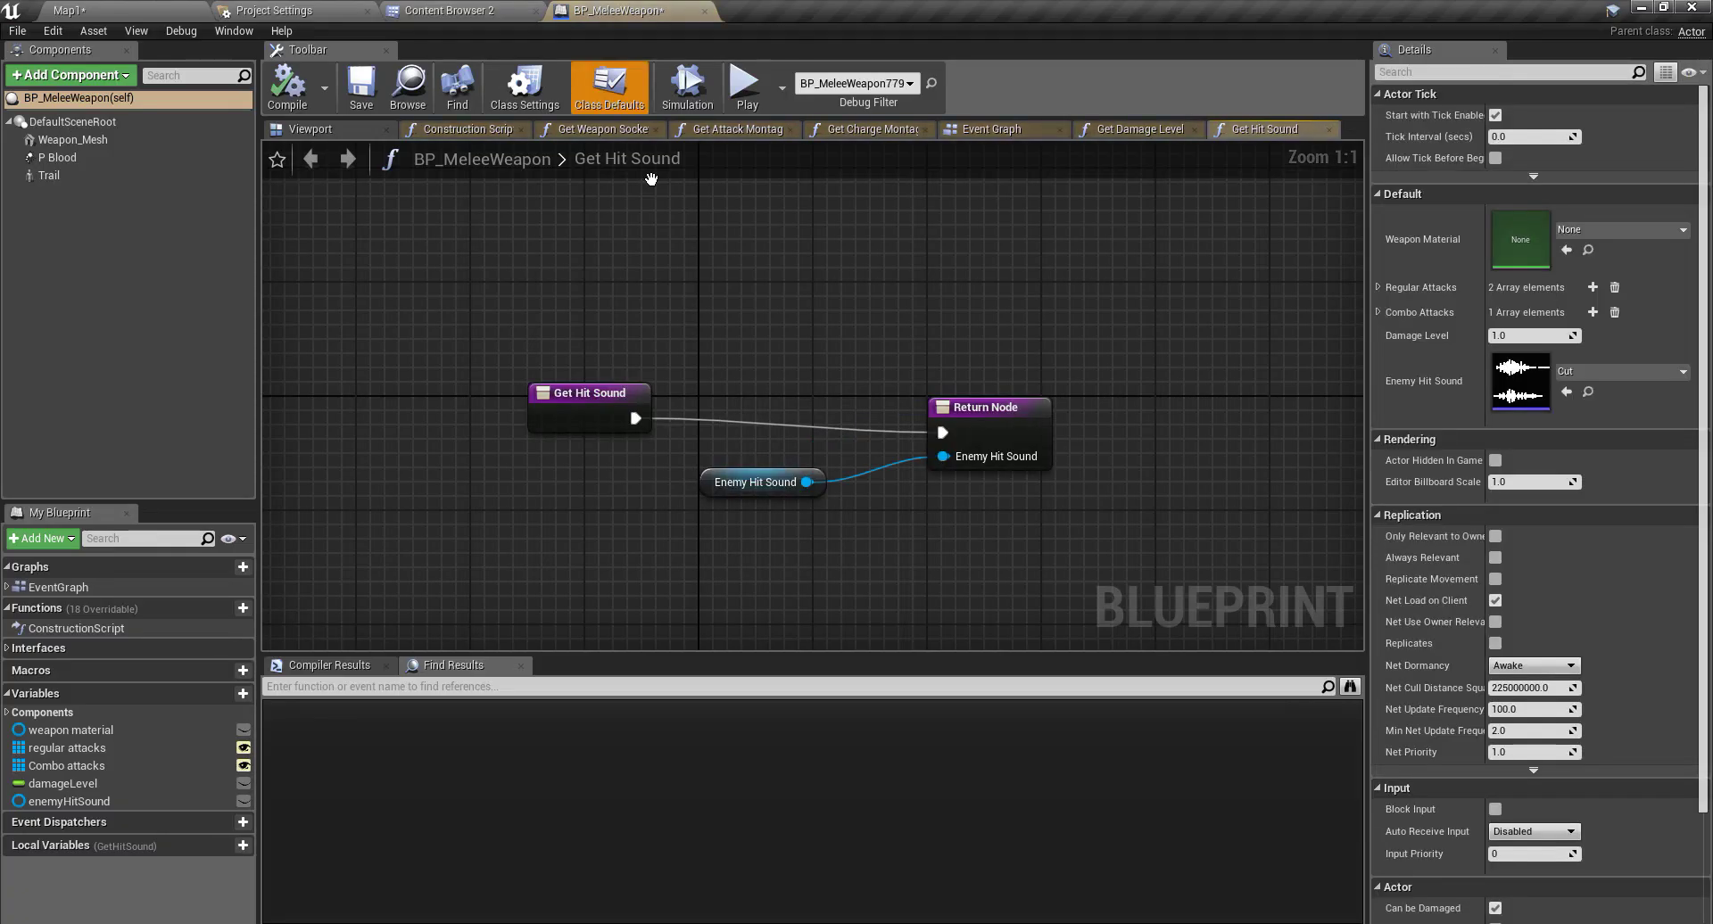
{"action": "left_click", "coordinate": [307, 127]}
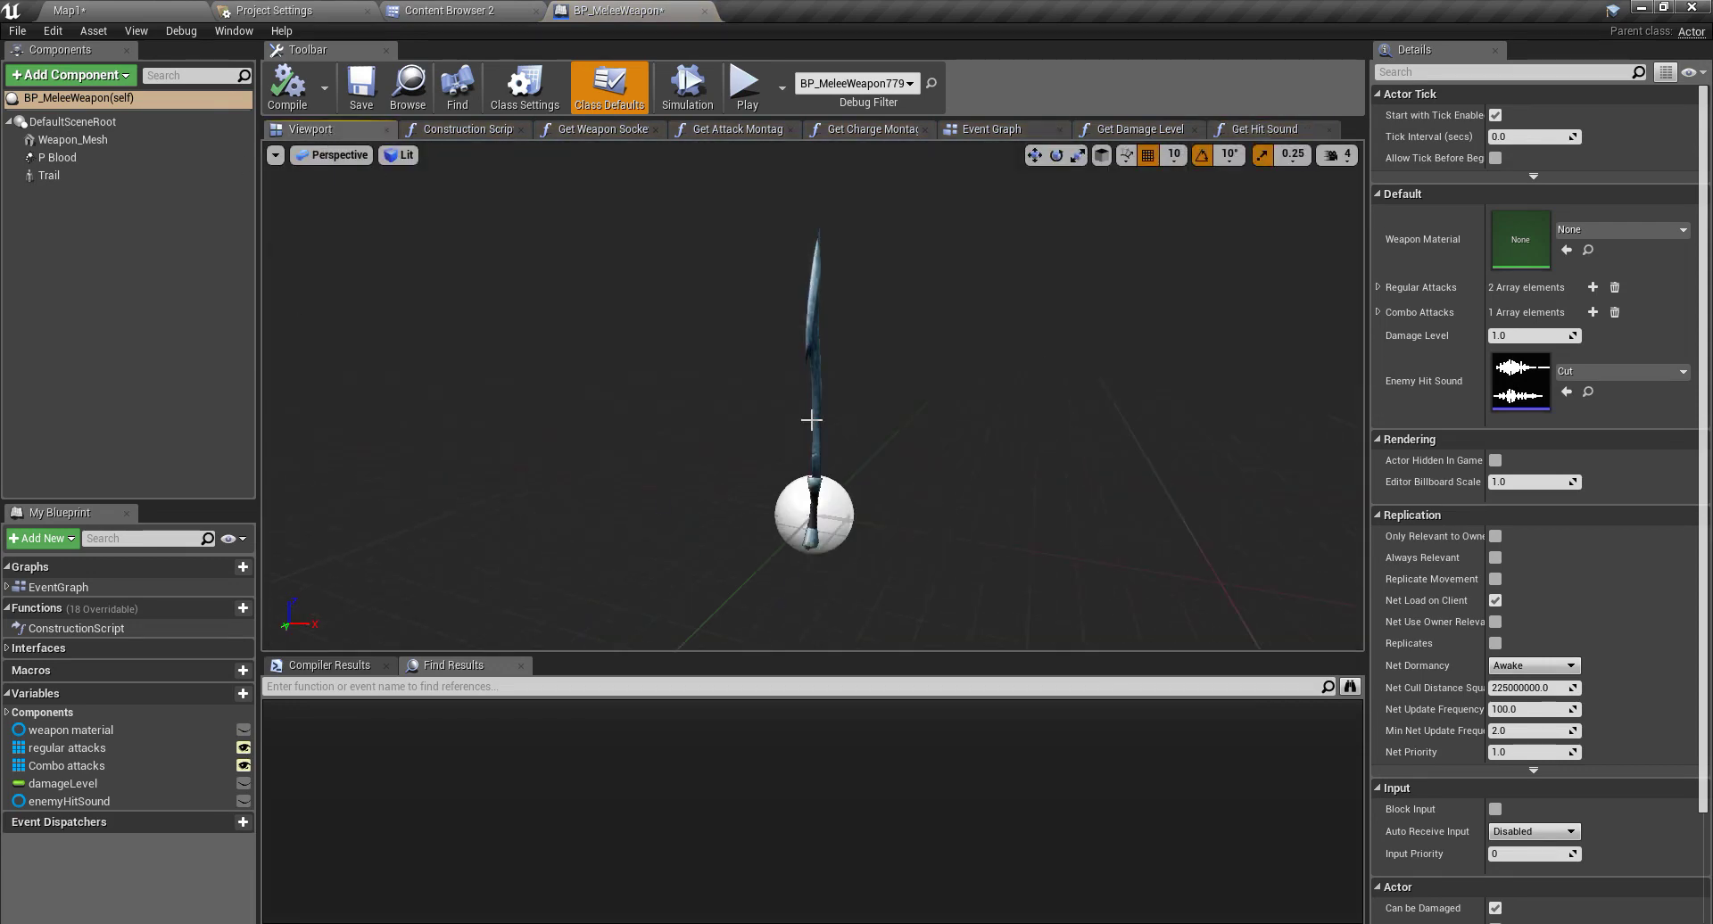
{"action": "right_click_drag", "start_coordinate": [811, 419], "coordinate": [881, 431]}
Step: Play-test Map1 to watch the character's weapon in motion, and end the play session
{"action": "left_click", "coordinate": [128, 9]}
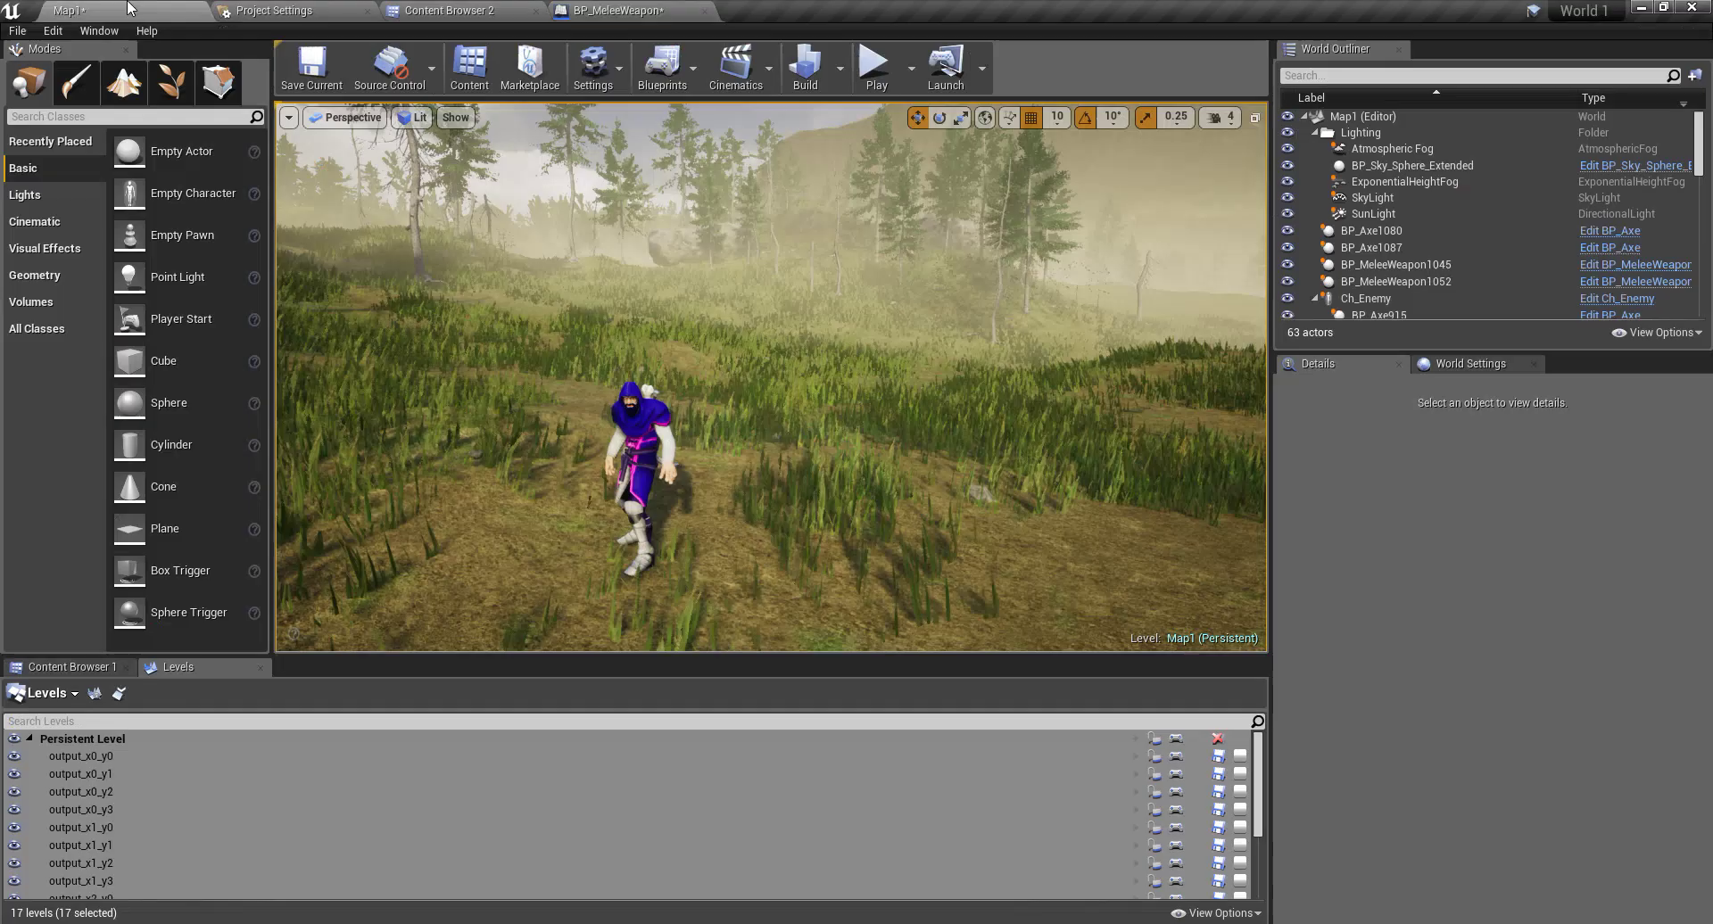
{"action": "right_click_drag", "start_coordinate": [800, 305], "coordinate": [678, 341]}
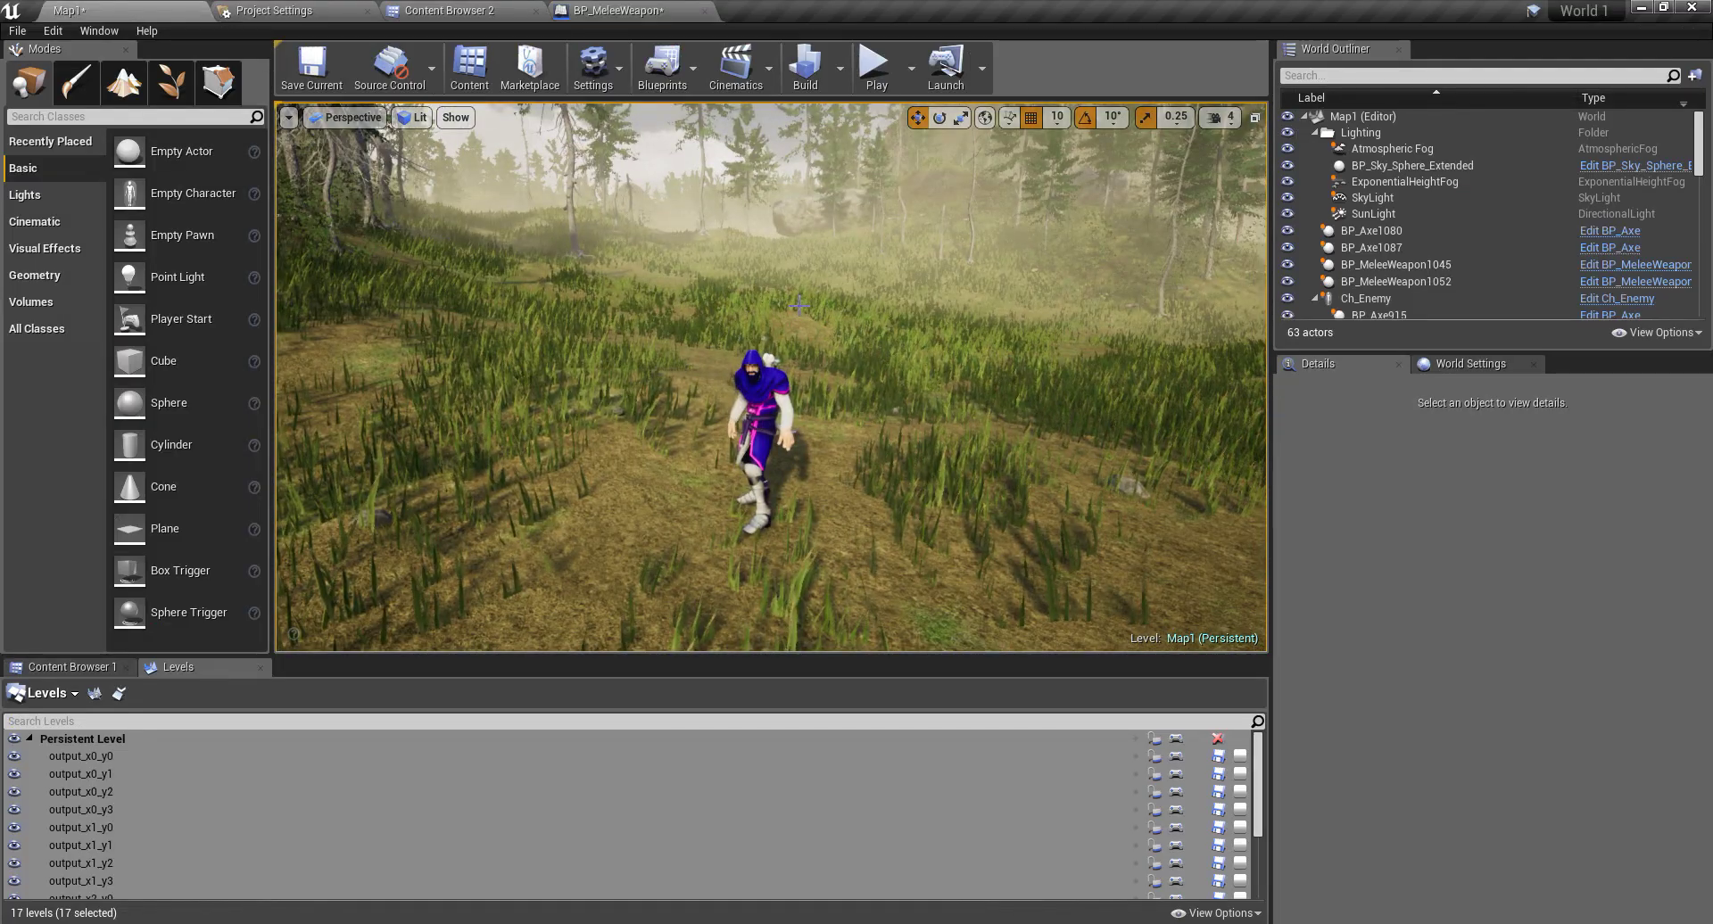
{"action": "key", "text": "alt+p"}
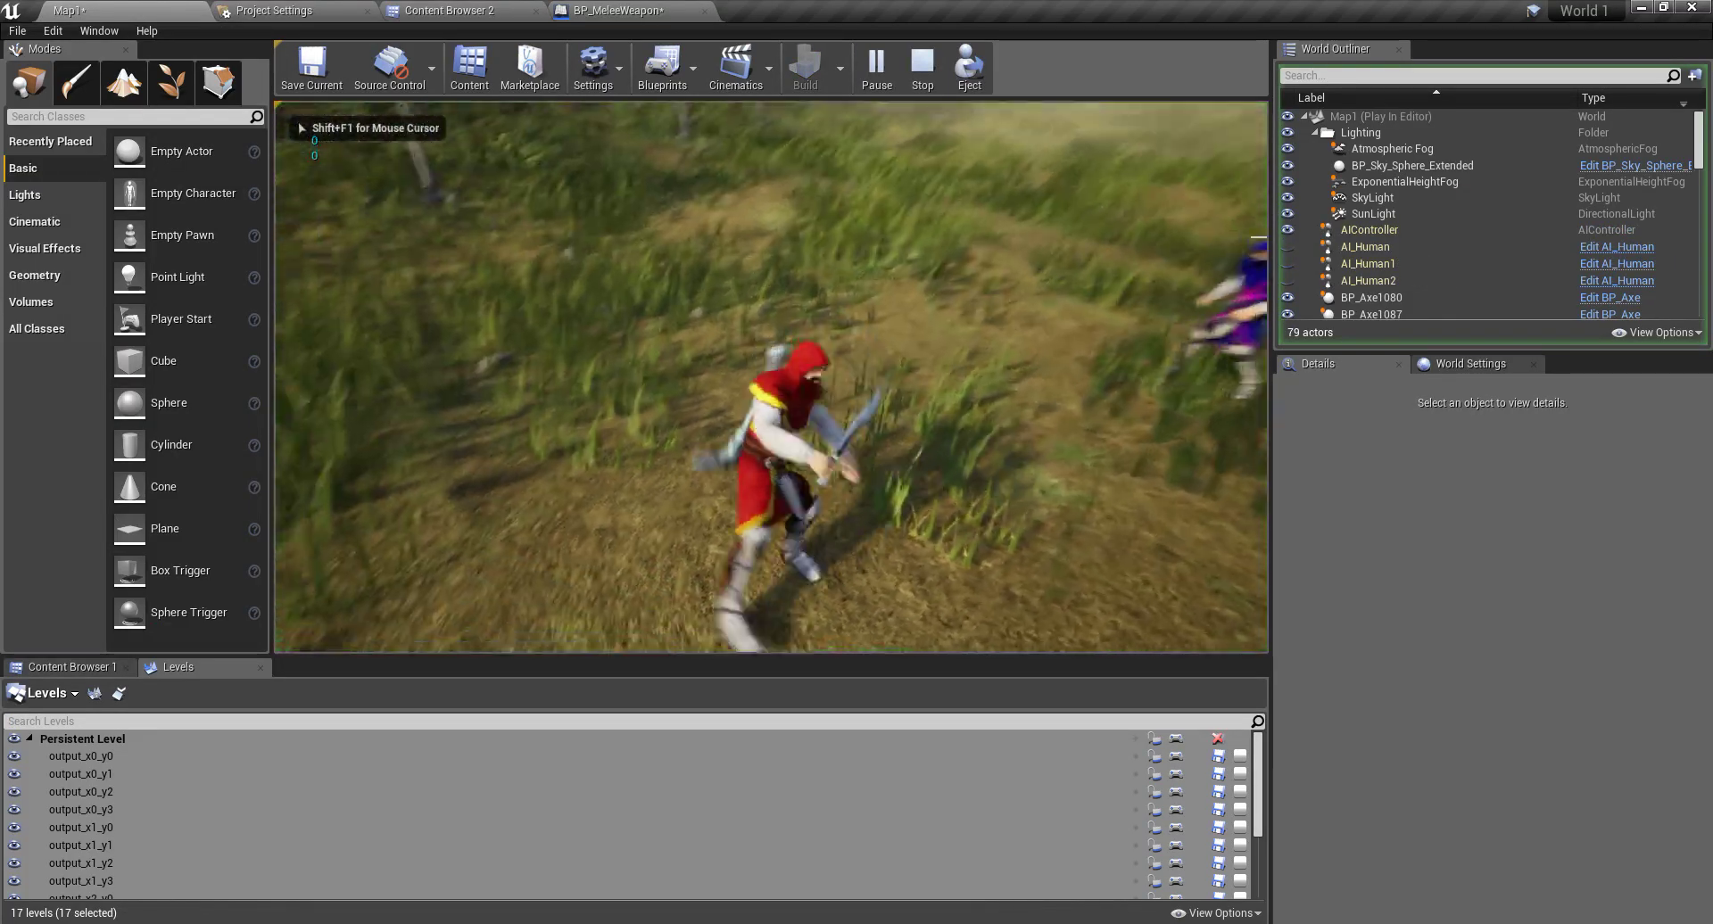
{"action": "key", "text": "w"}
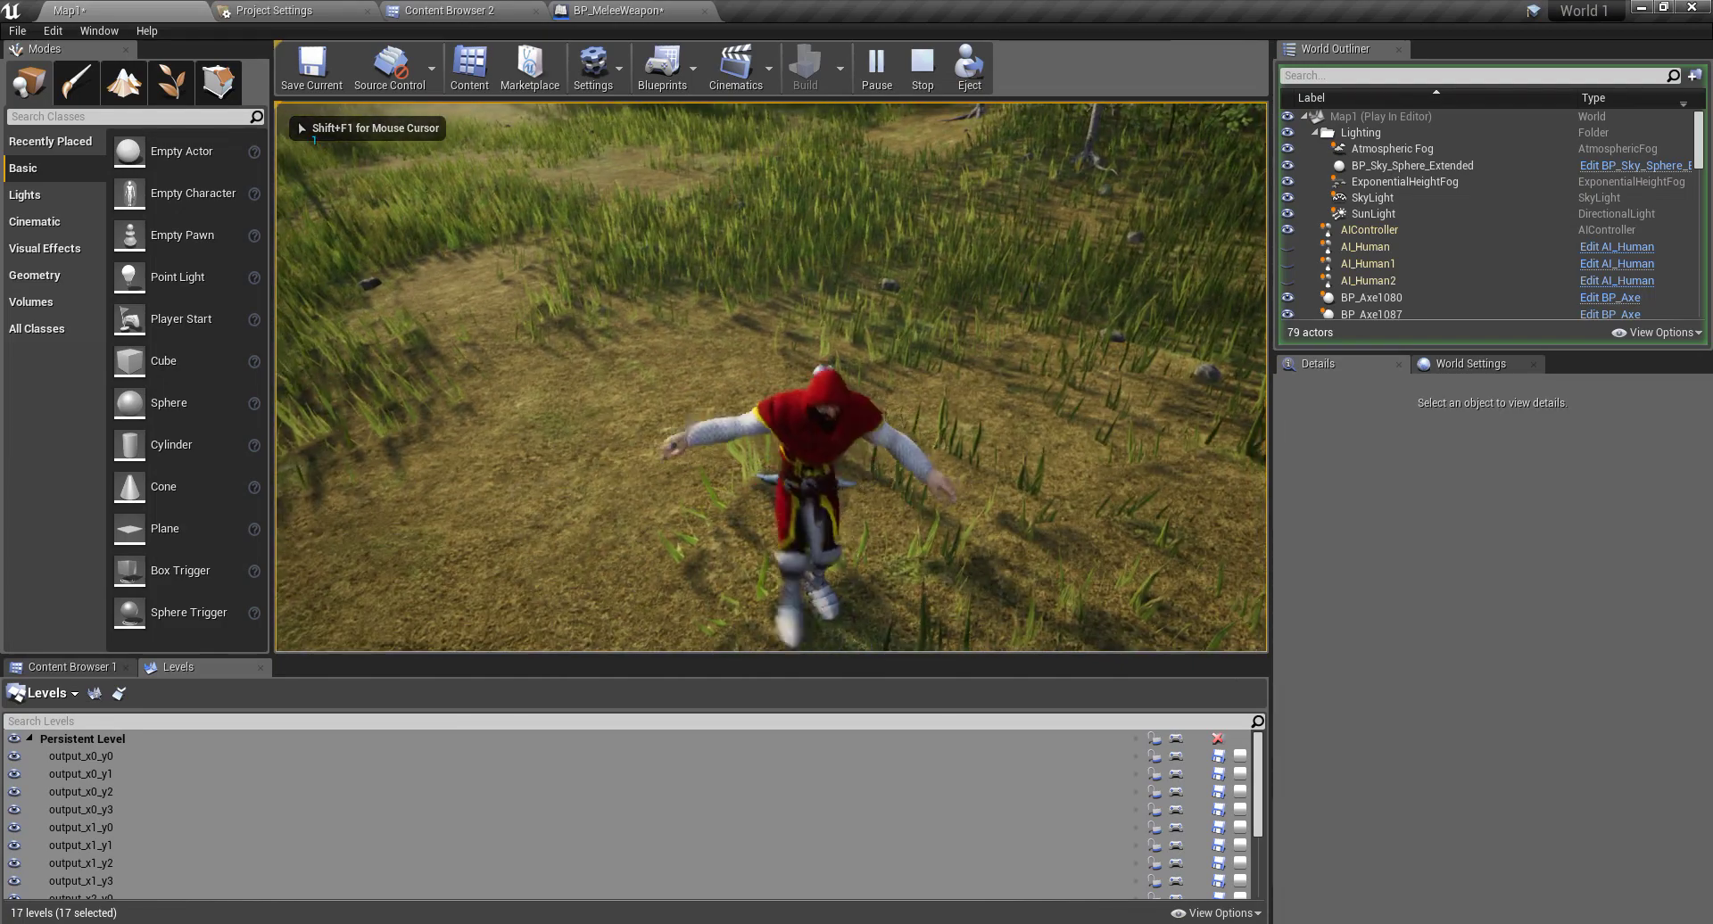
{"action": "key", "text": "Escape"}
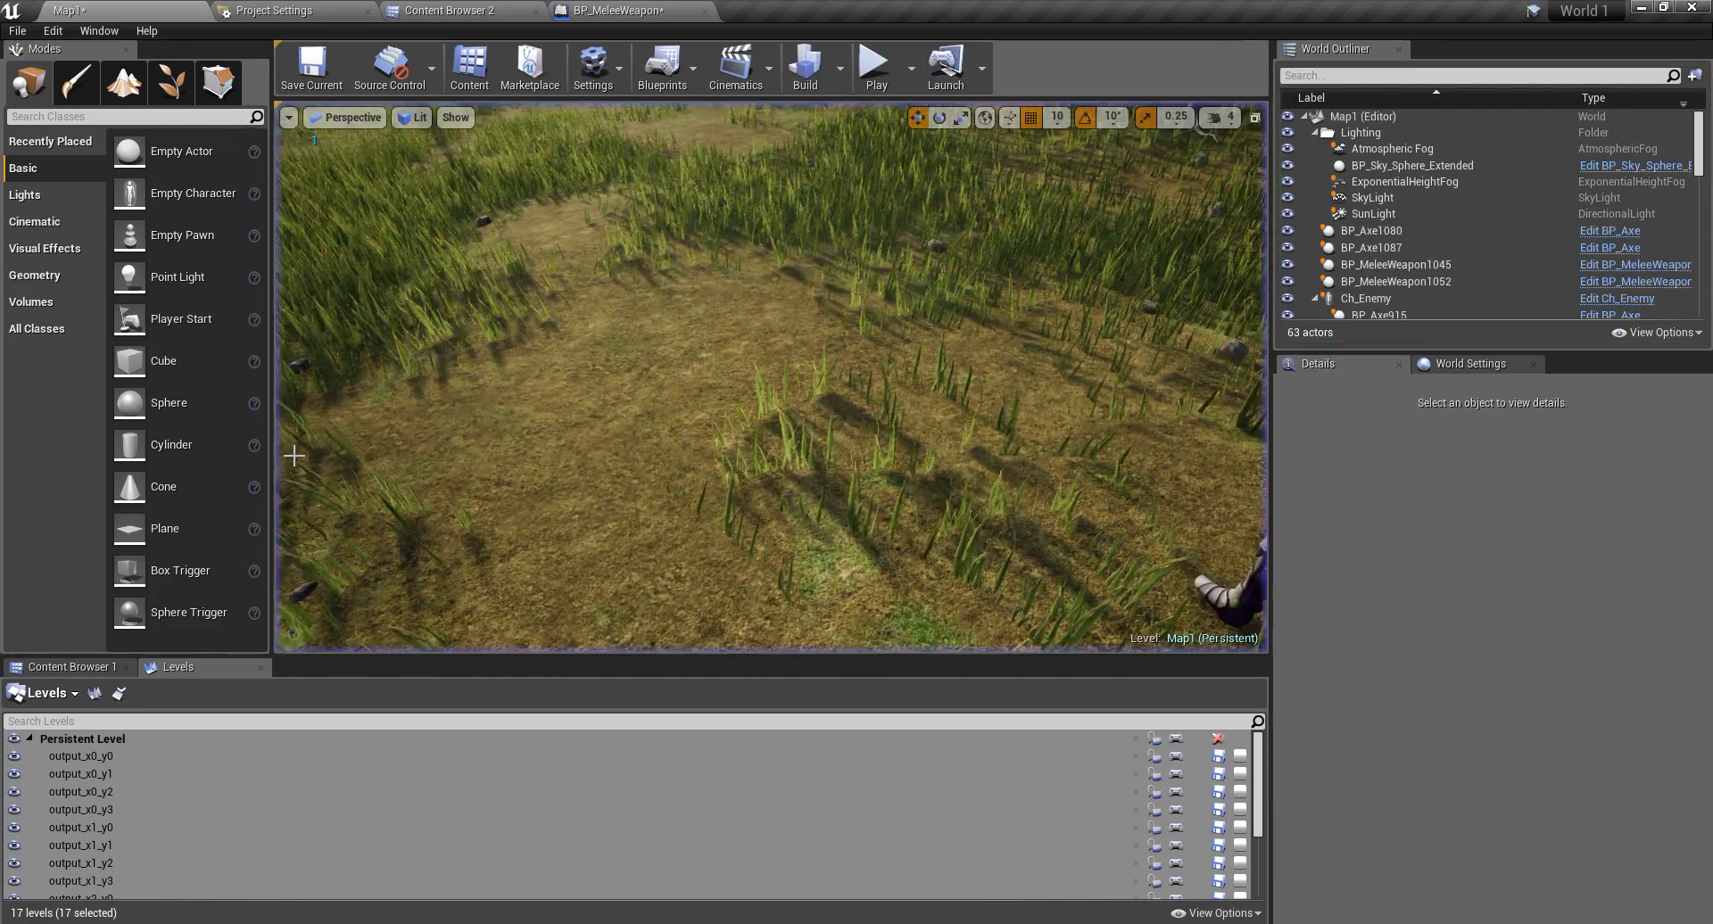
Step: Find the references to the Trail component in BP_MeleeWeapon and examine its Get Trail node in the Event Graph
{"action": "left_click", "coordinate": [557, 9]}
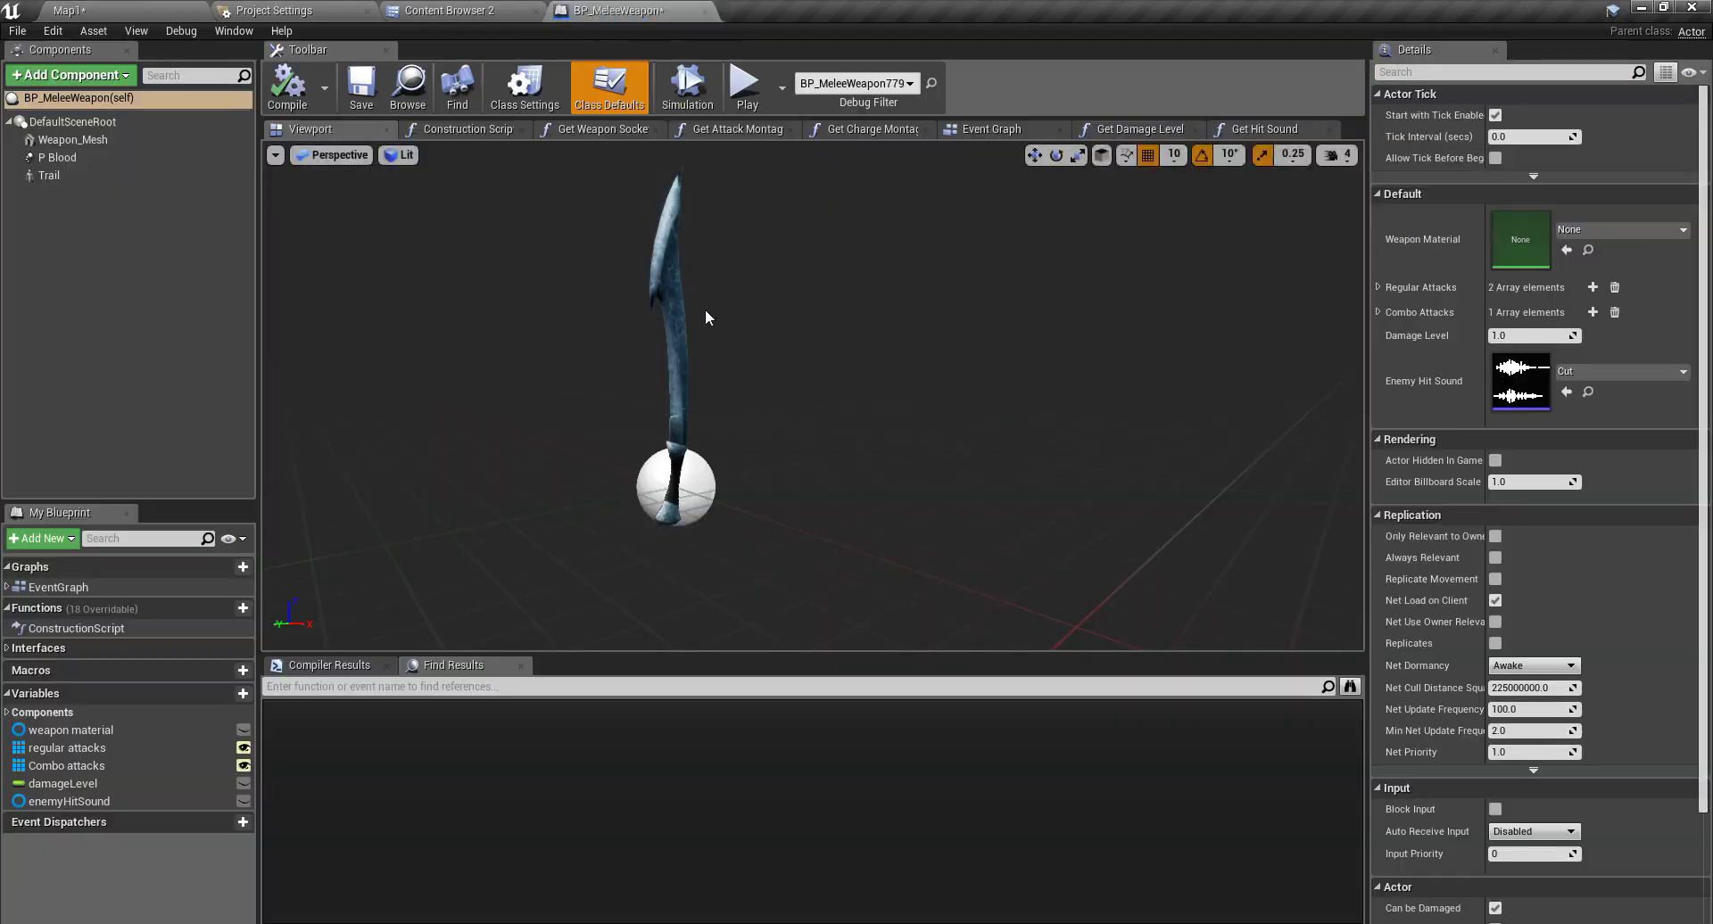
{"action": "left_click", "coordinate": [54, 181]}
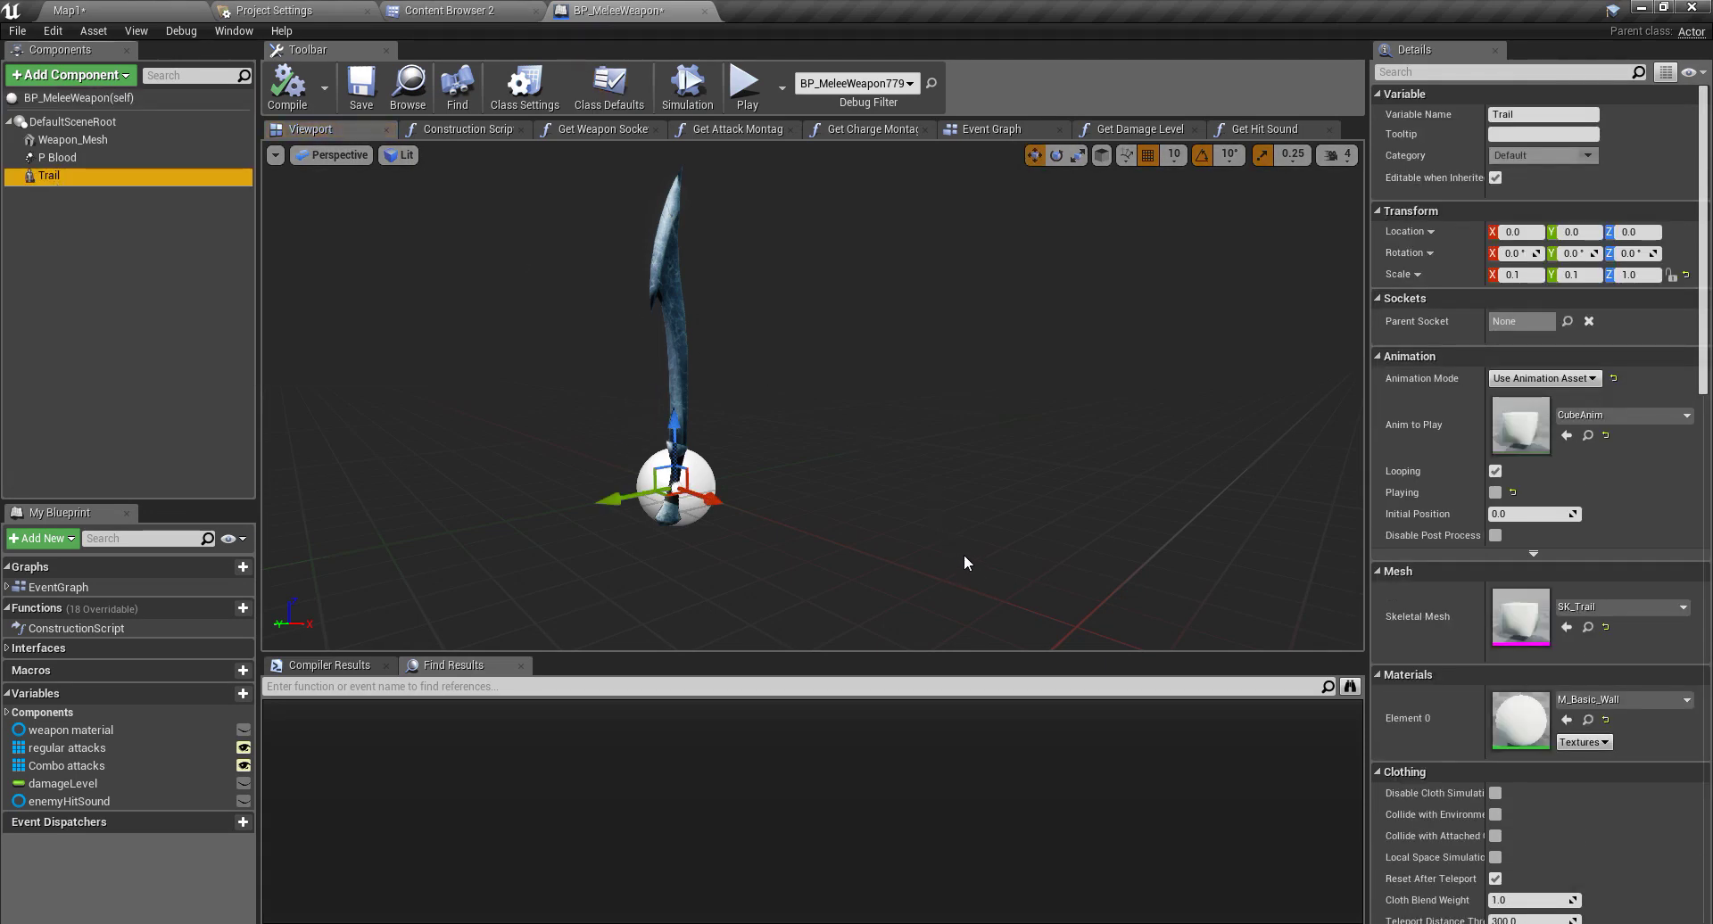
{"action": "right_click", "coordinate": [58, 174]}
{"action": "left_click", "coordinate": [75, 182]}
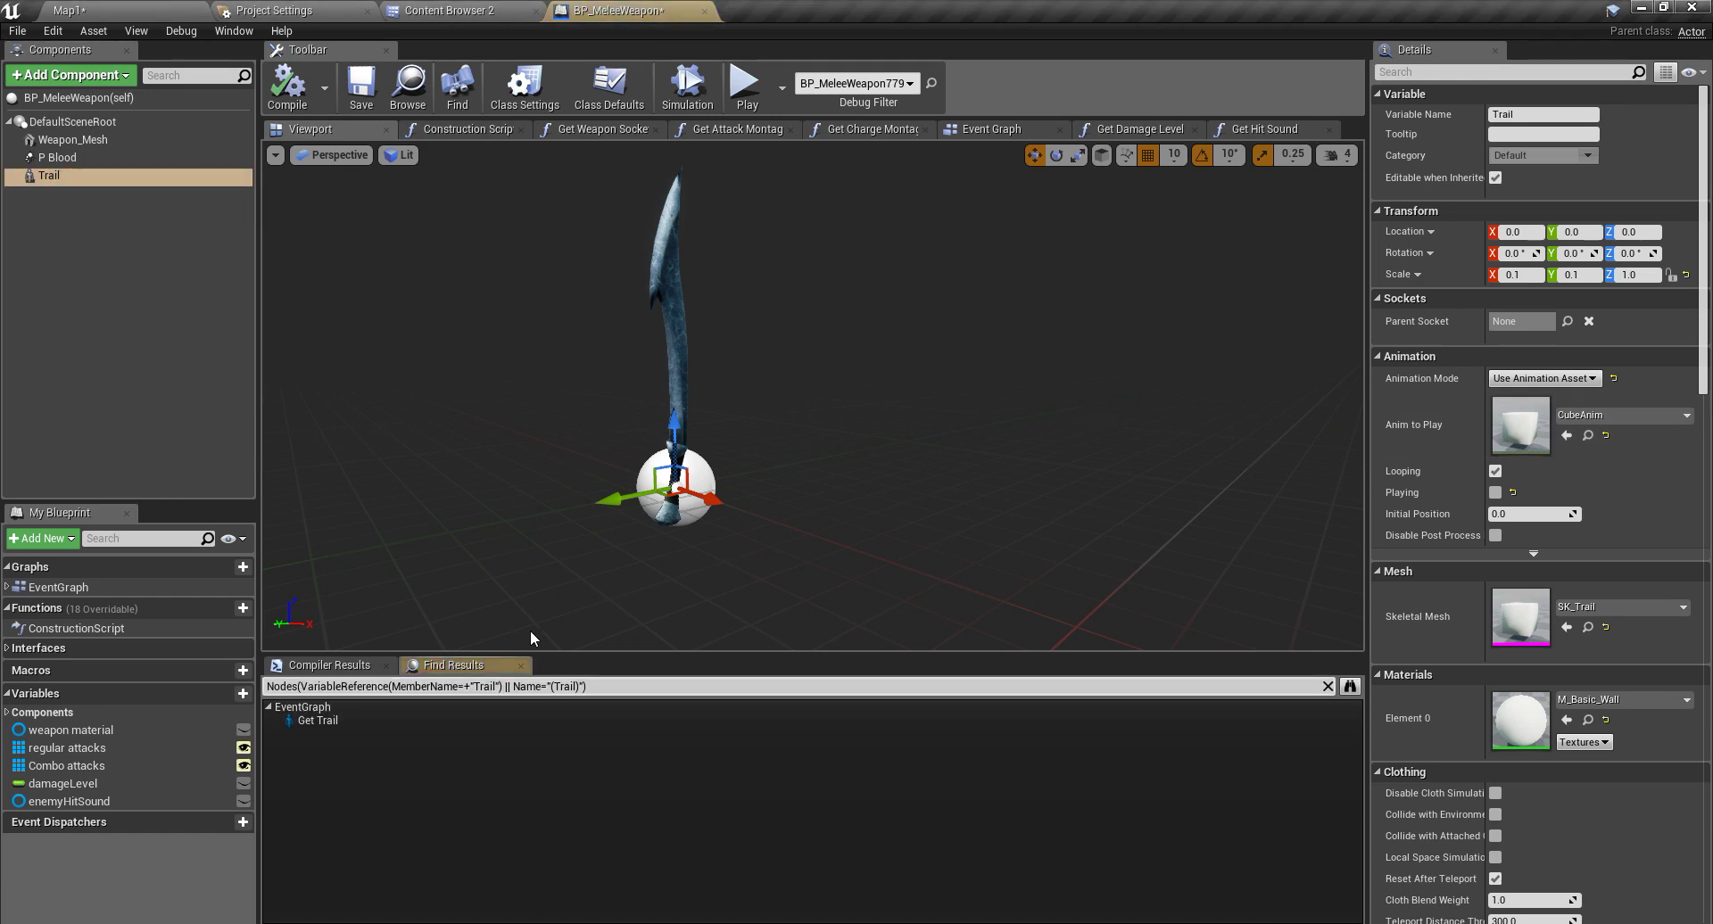
{"action": "left_click", "coordinate": [306, 723]}
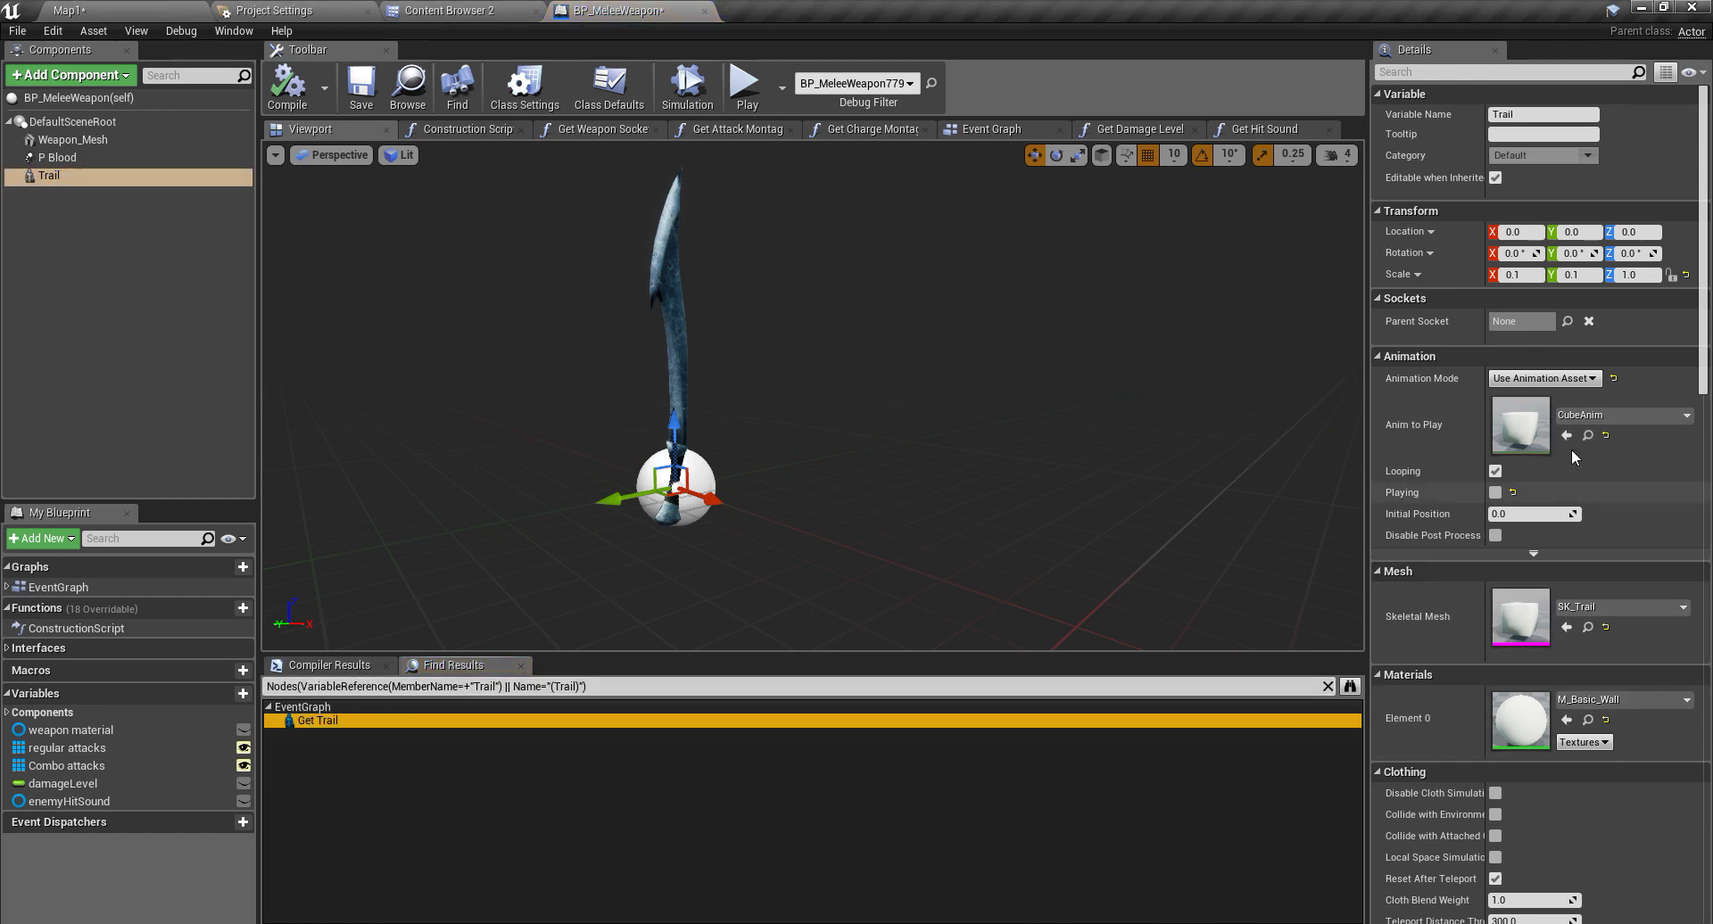
{"action": "double_click", "coordinate": [319, 724]}
{"action": "right_click_drag", "start_coordinate": [1042, 485], "coordinate": [845, 470]}
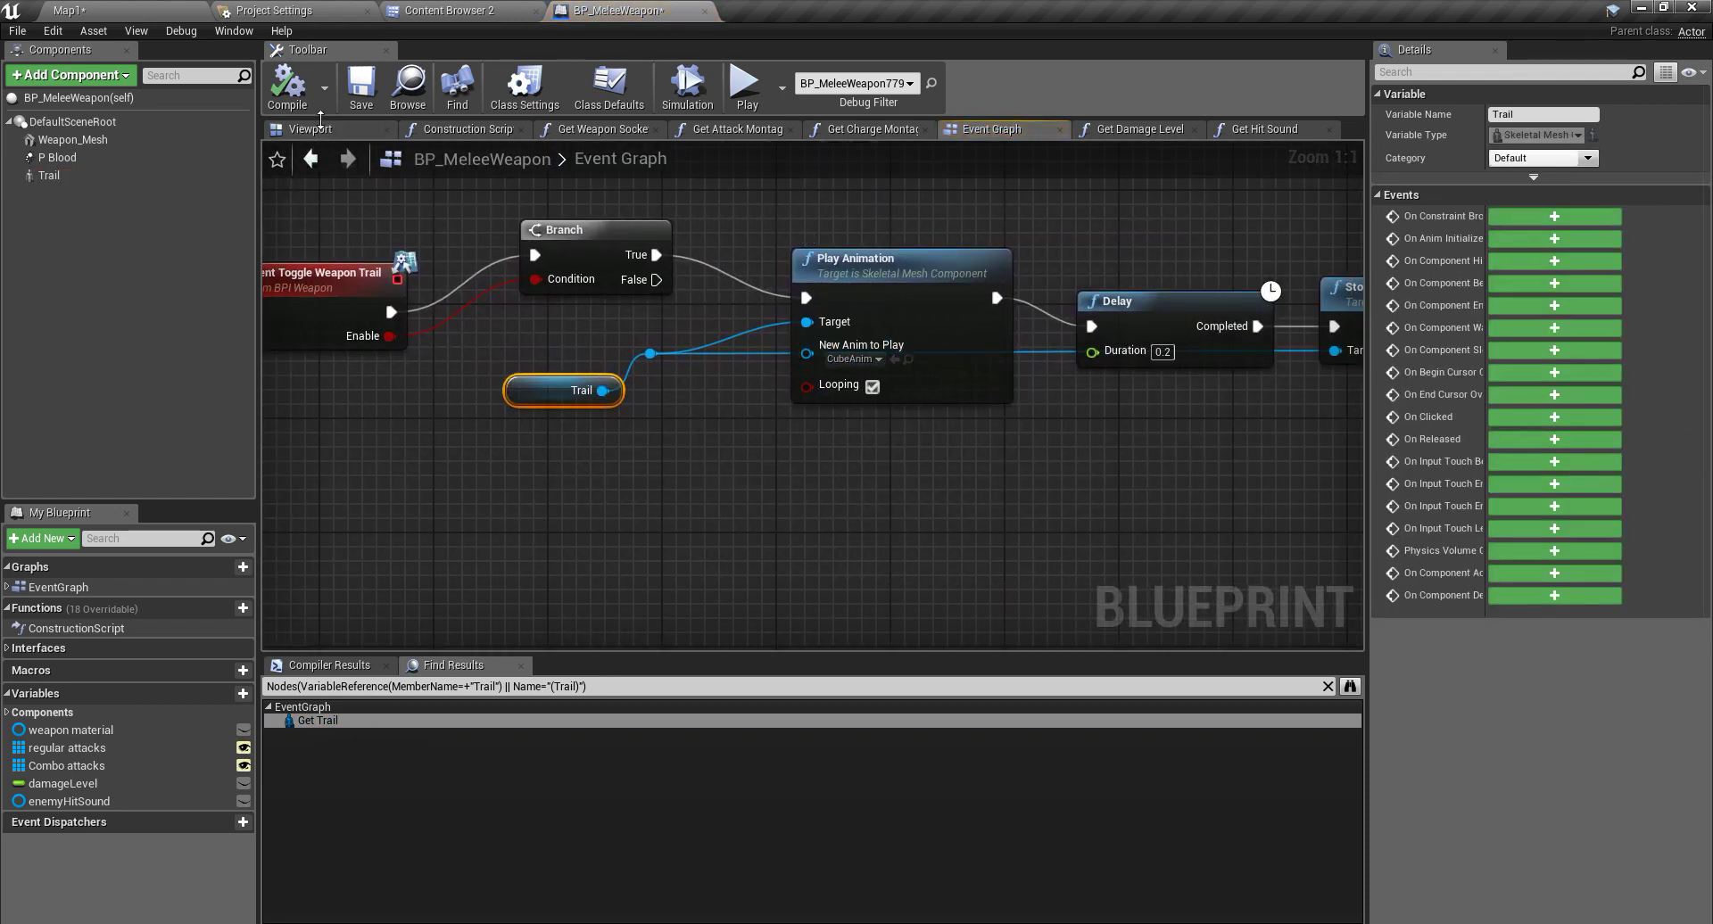
Step: Turn on Visible in the Trail component's rendering settings and view its mesh around the sword
{"action": "left_click", "coordinate": [311, 128]}
{"action": "left_click", "coordinate": [98, 177]}
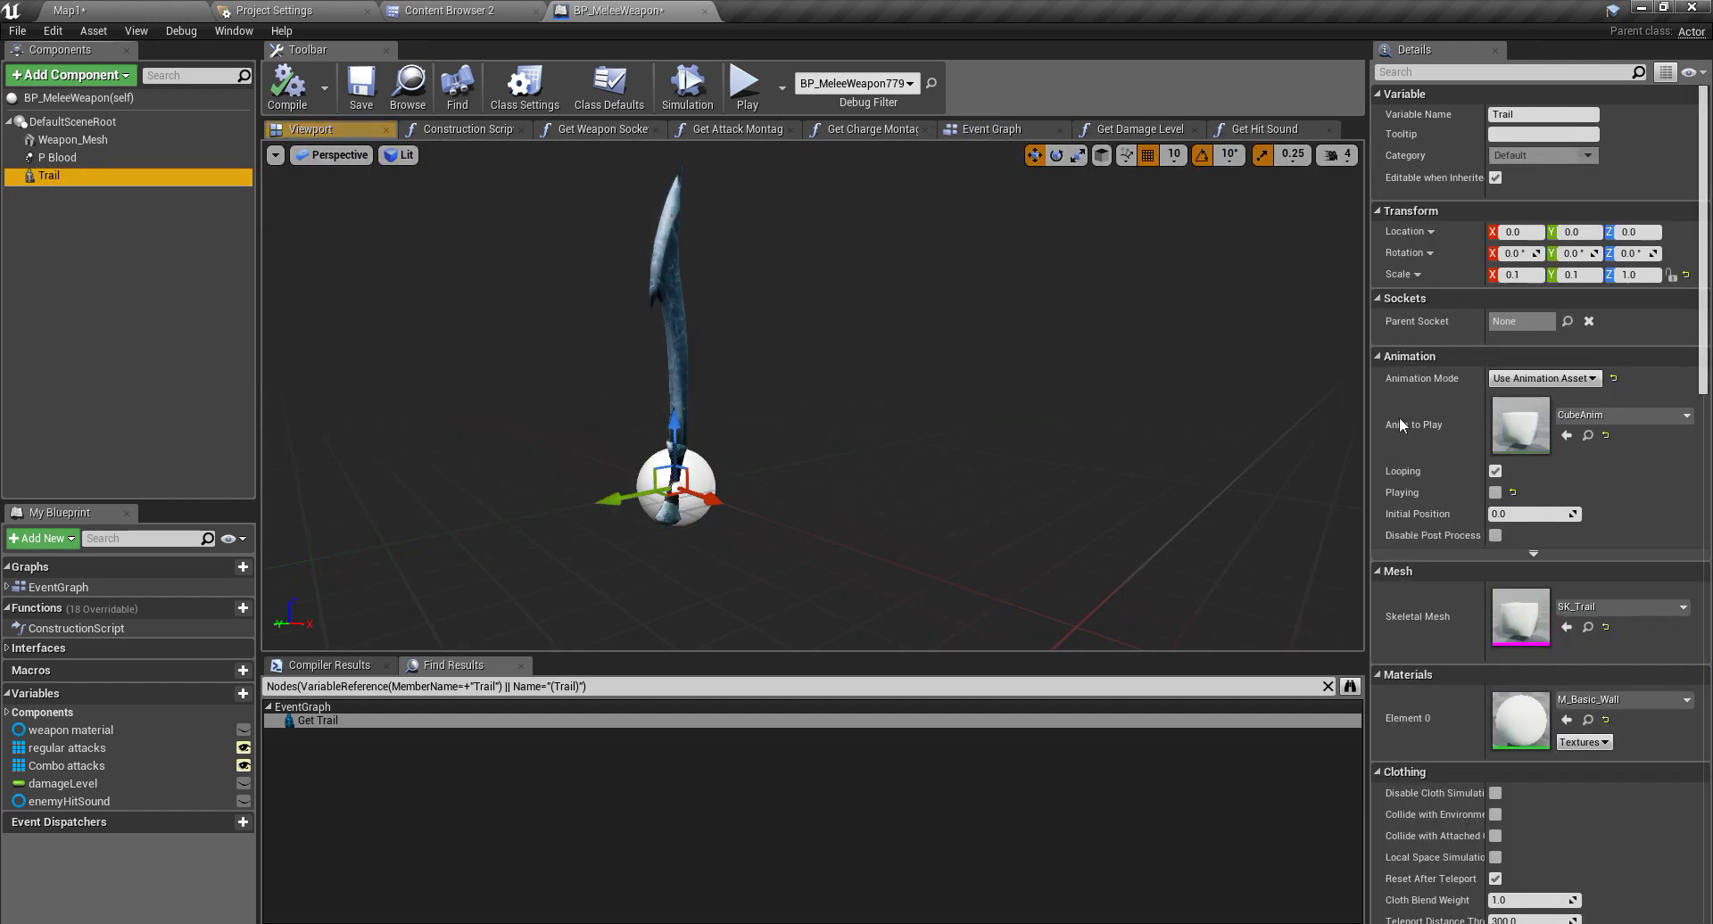
{"action": "scroll", "coordinate": [1595, 564], "scroll_direction": "down", "scroll_amount": 10}
{"action": "scroll", "coordinate": [1595, 564], "scroll_direction": "down", "scroll_amount": 4}
{"action": "left_click", "coordinate": [1495, 823]}
{"action": "left_click", "coordinate": [1495, 823]}
{"action": "scroll", "coordinate": [977, 456], "scroll_direction": "up", "scroll_amount": 3}
{"action": "middle_click_drag", "start_coordinate": [977, 457], "coordinate": [962, 426]}
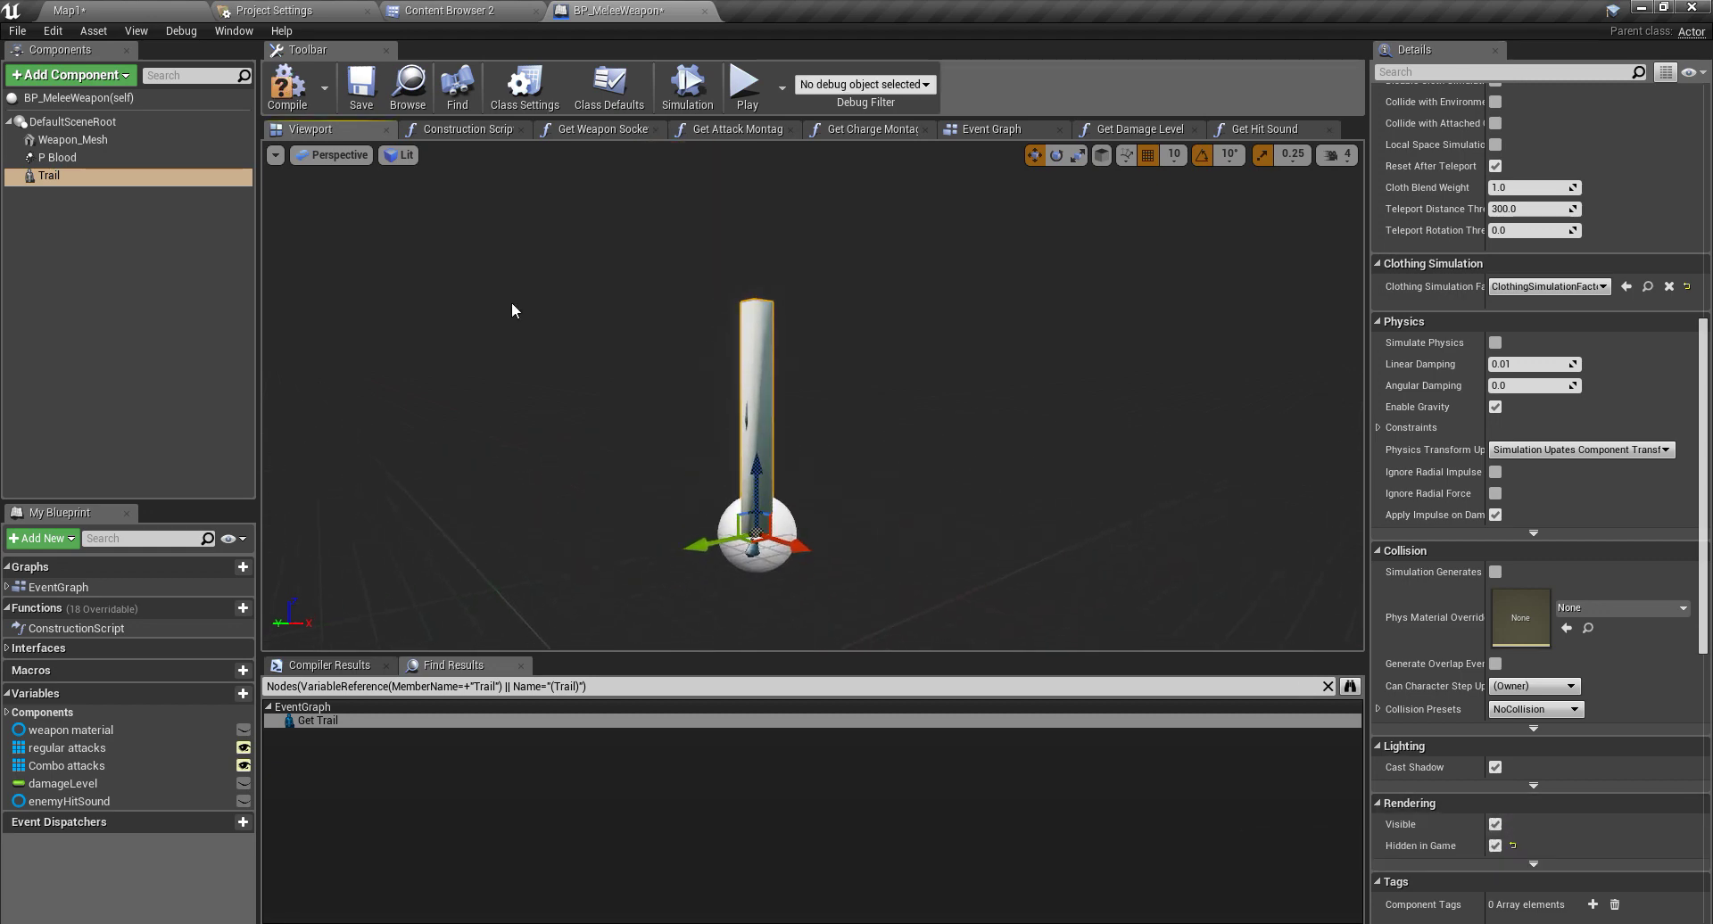
Step: Inspect the settings of Weapon_Mesh, reselect the Trail component and frame it in the preview
{"action": "left_click", "coordinate": [71, 140]}
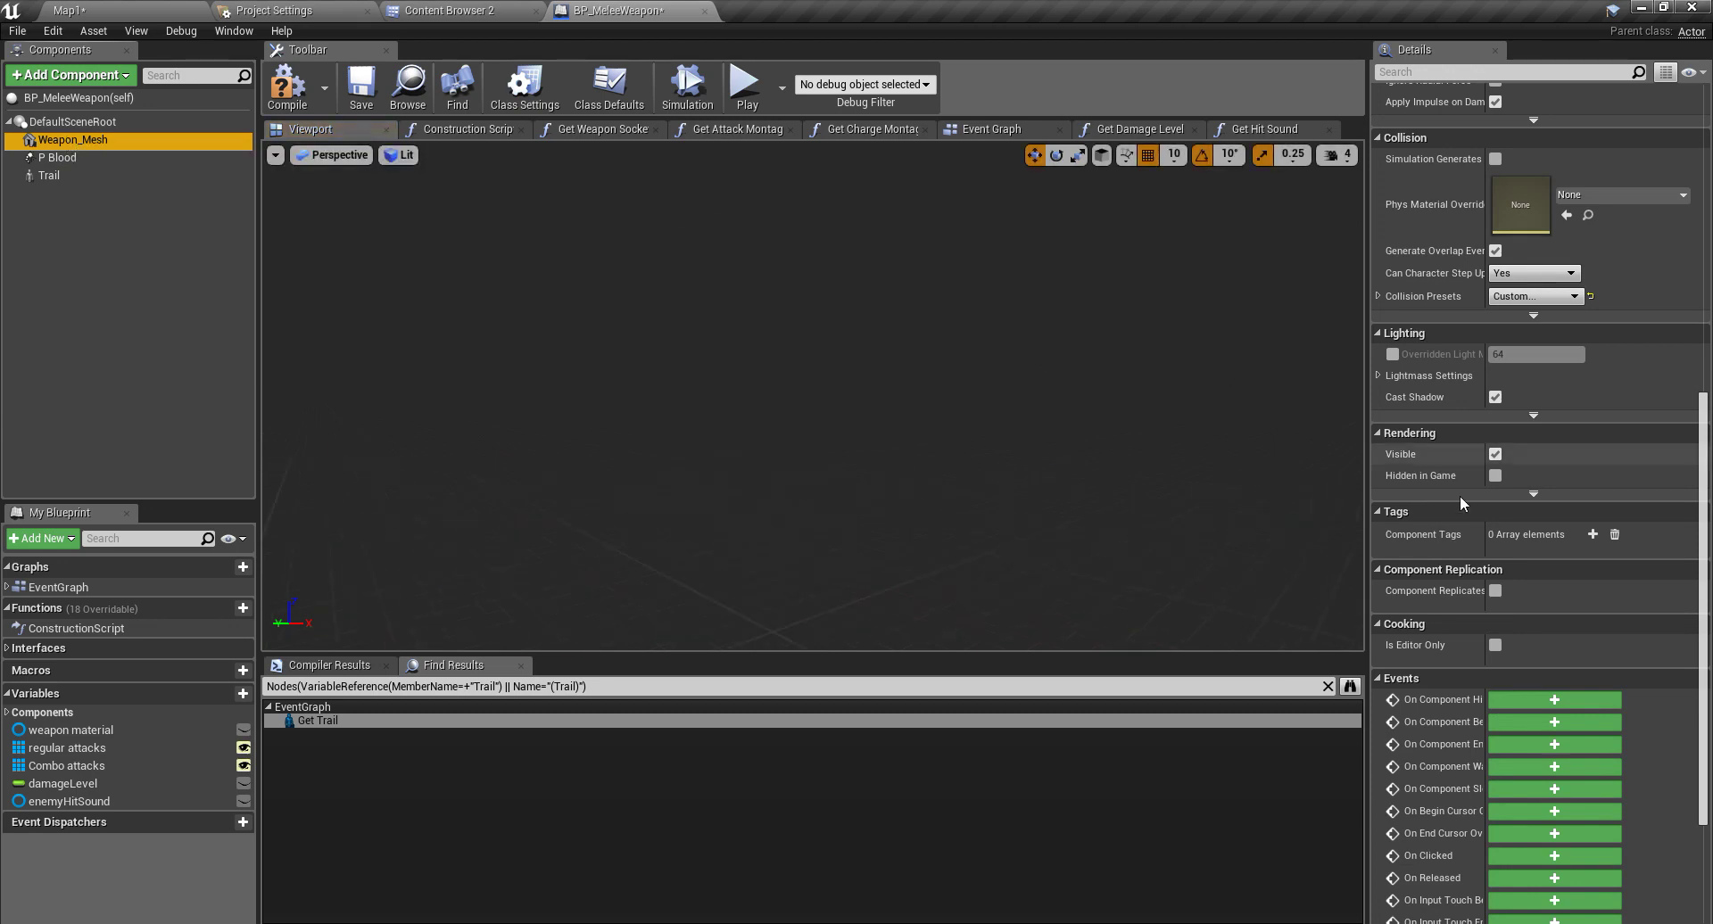
{"action": "scroll", "coordinate": [1472, 507], "scroll_direction": "up", "scroll_amount": 10}
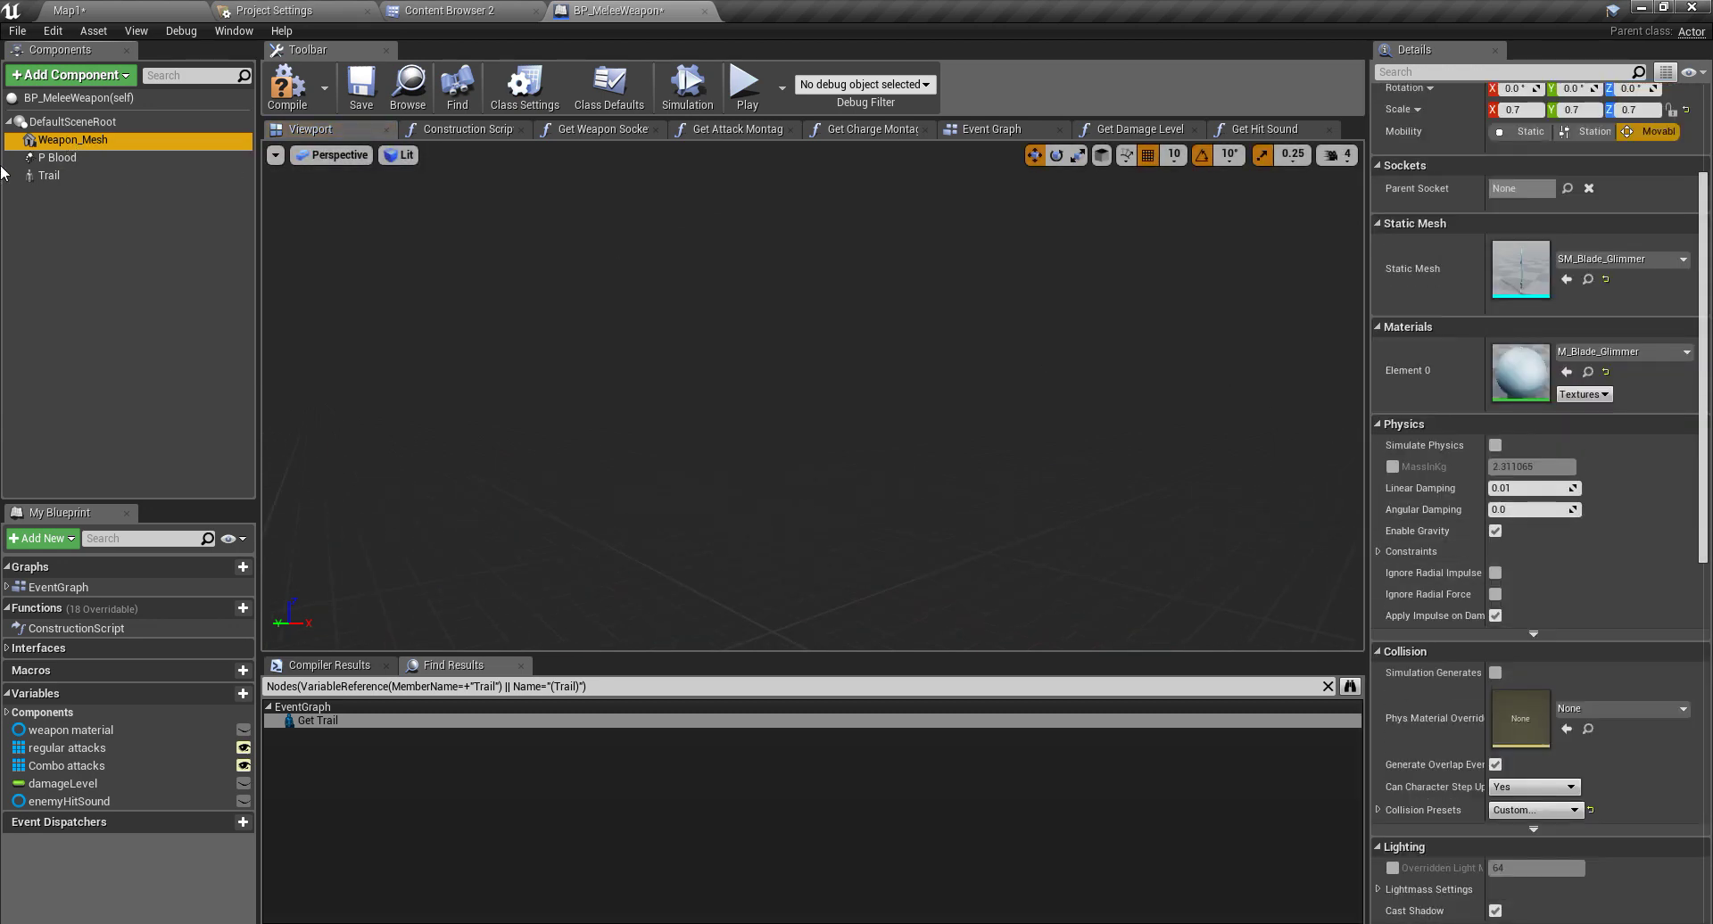
{"action": "left_click", "coordinate": [49, 176]}
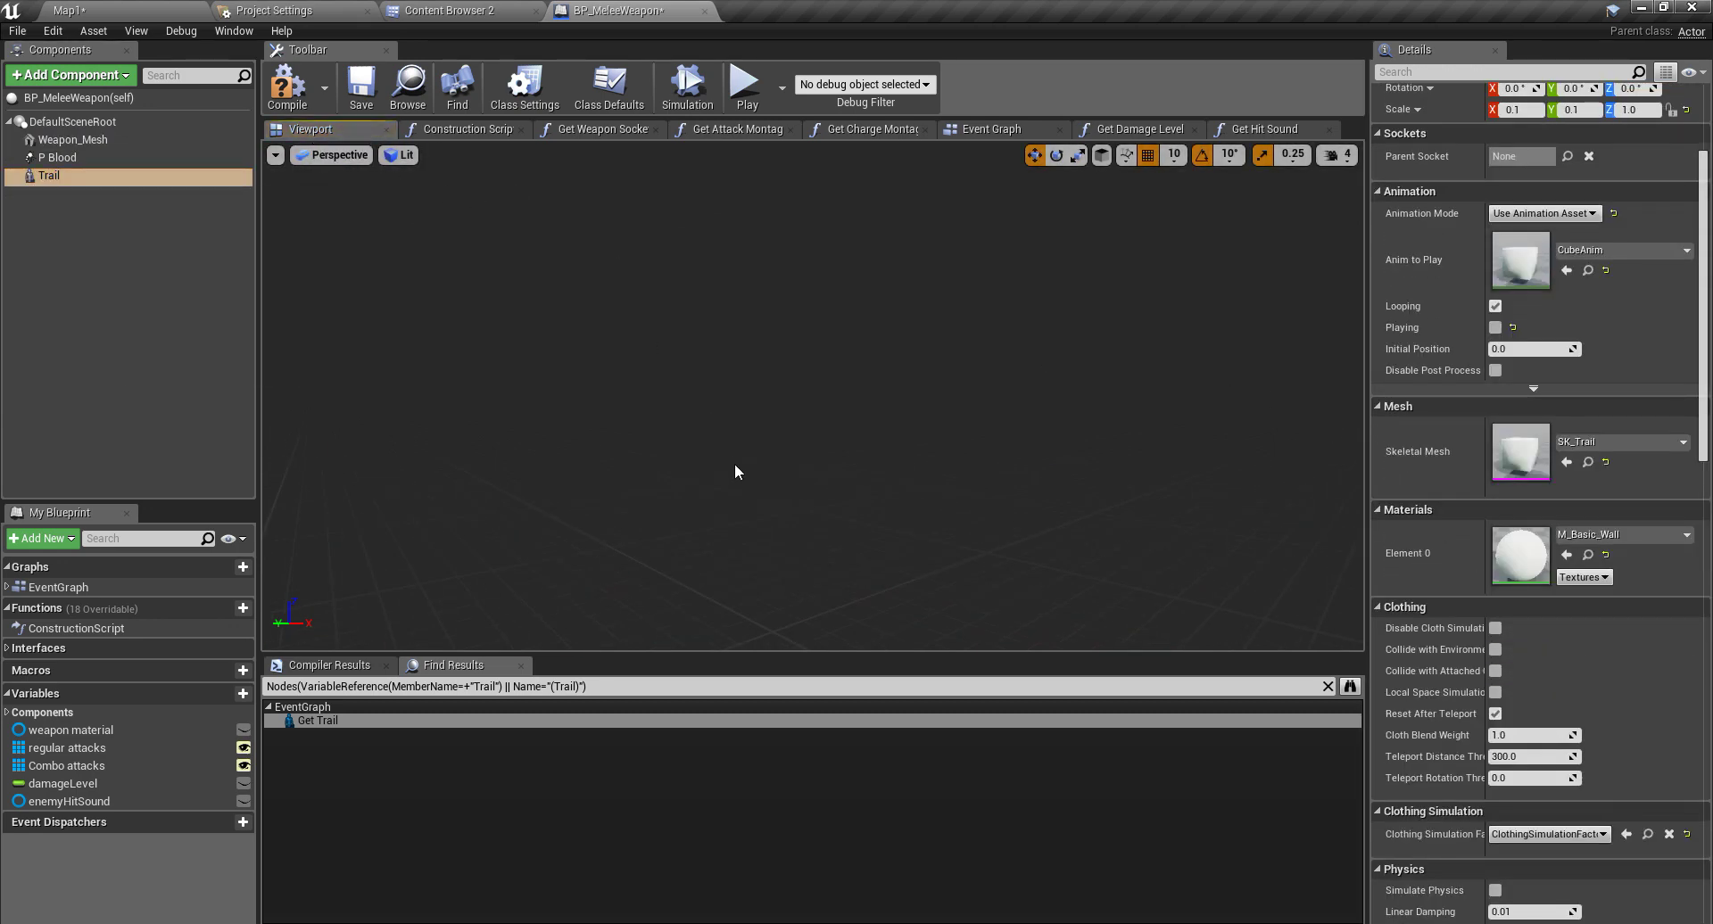
{"action": "key", "text": "f"}
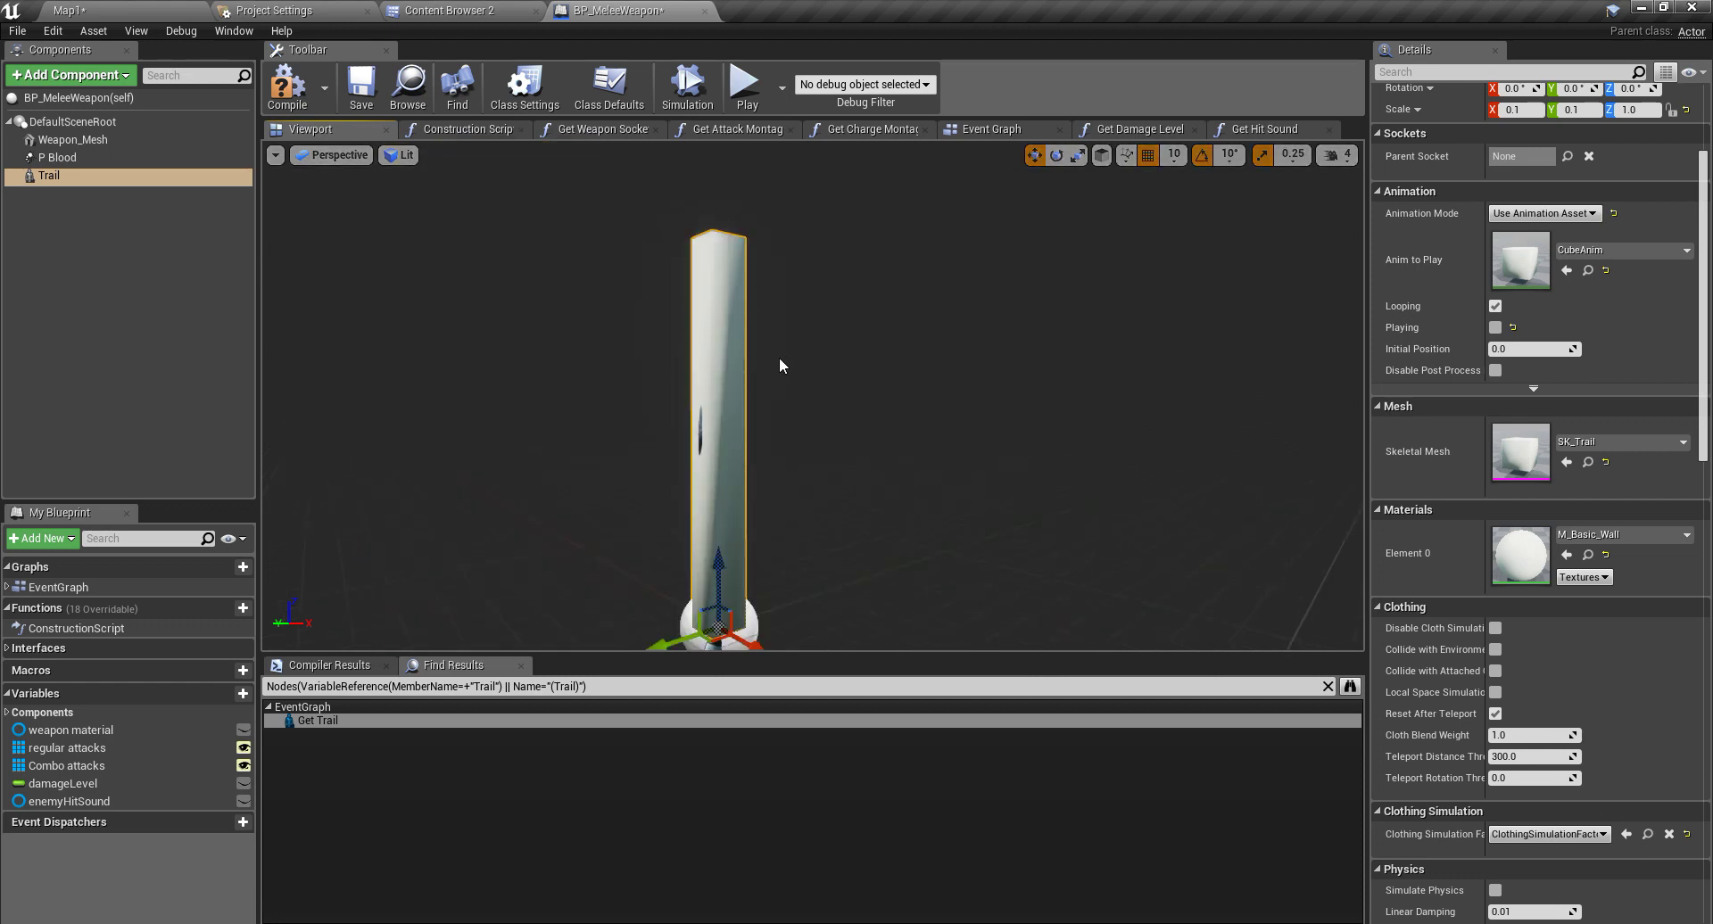
{"action": "scroll", "coordinate": [785, 355], "scroll_direction": "down", "scroll_amount": 3}
{"action": "scroll", "coordinate": [864, 332], "scroll_direction": "down", "scroll_amount": 3}
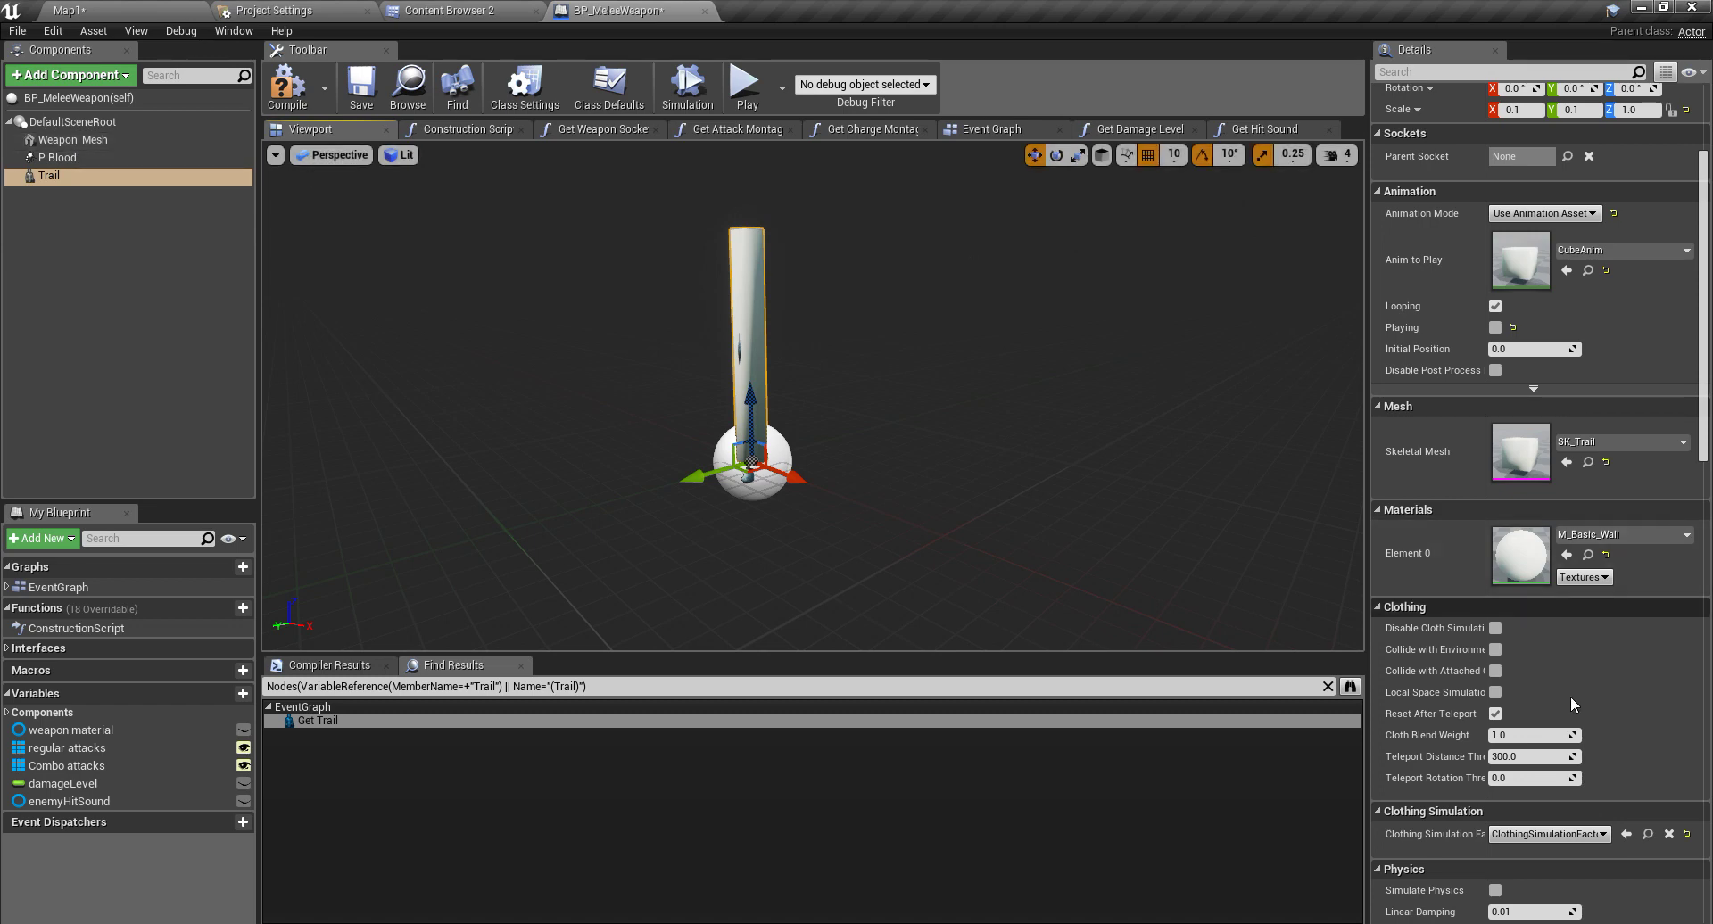
Step: Turn off Visible in the Trail component's rendering settings
{"action": "scroll", "coordinate": [1609, 626], "scroll_direction": "down", "scroll_amount": 3}
{"action": "scroll", "coordinate": [1608, 626], "scroll_direction": "up", "scroll_amount": 2}
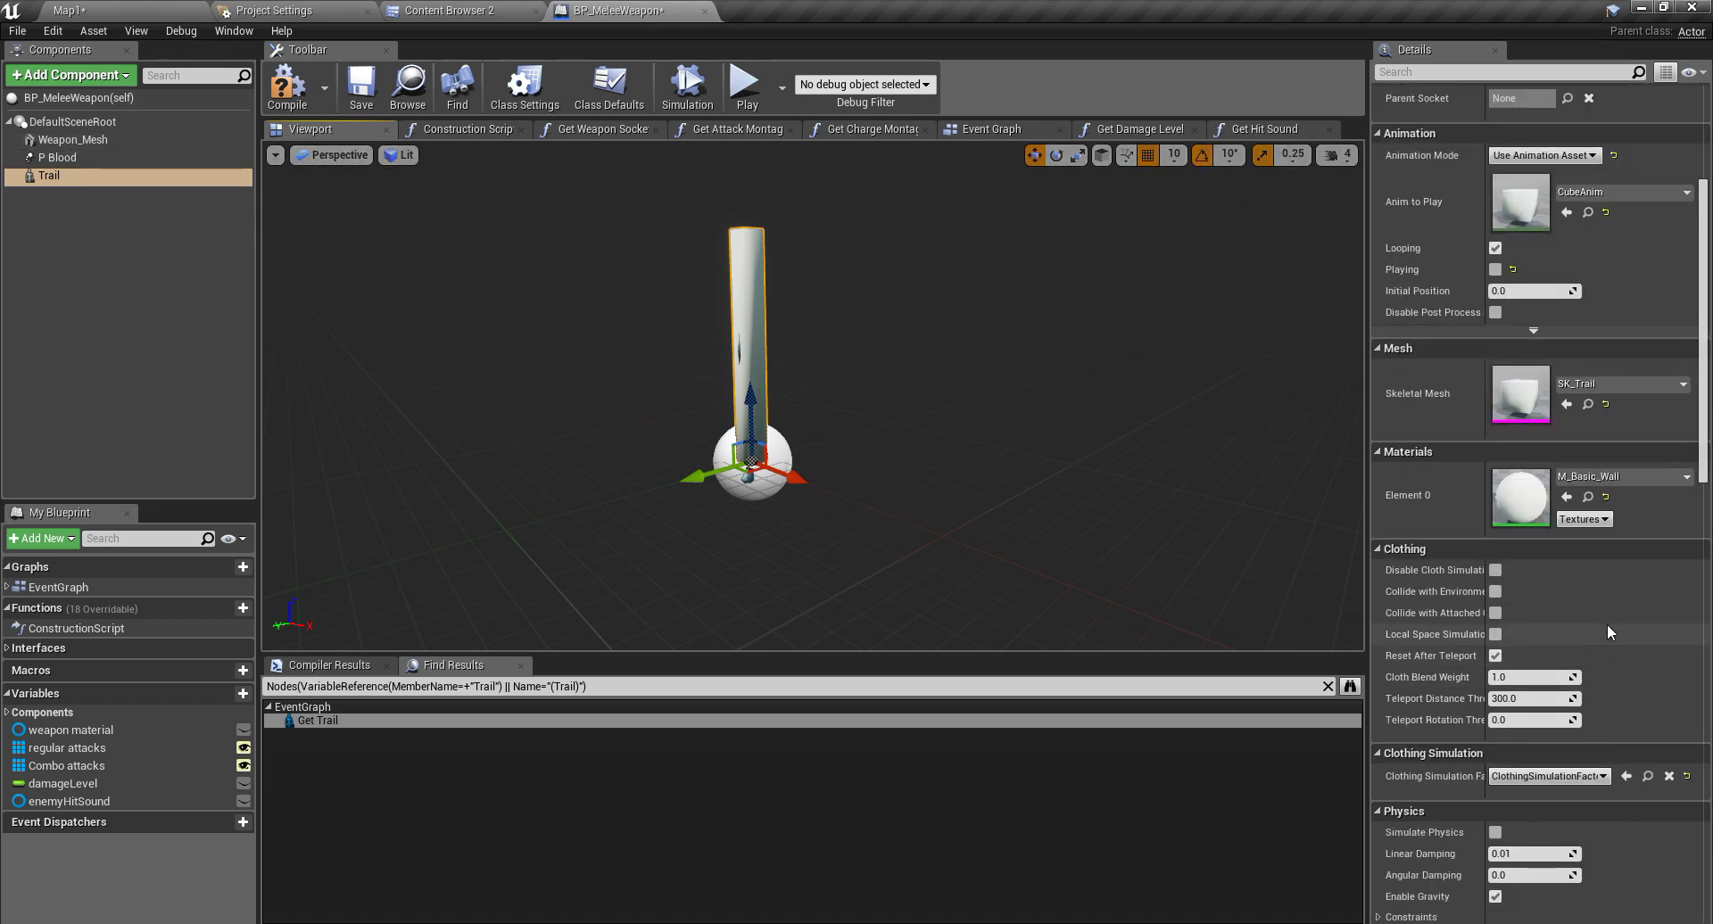
{"action": "scroll", "coordinate": [1593, 576], "scroll_direction": "down", "scroll_amount": 10}
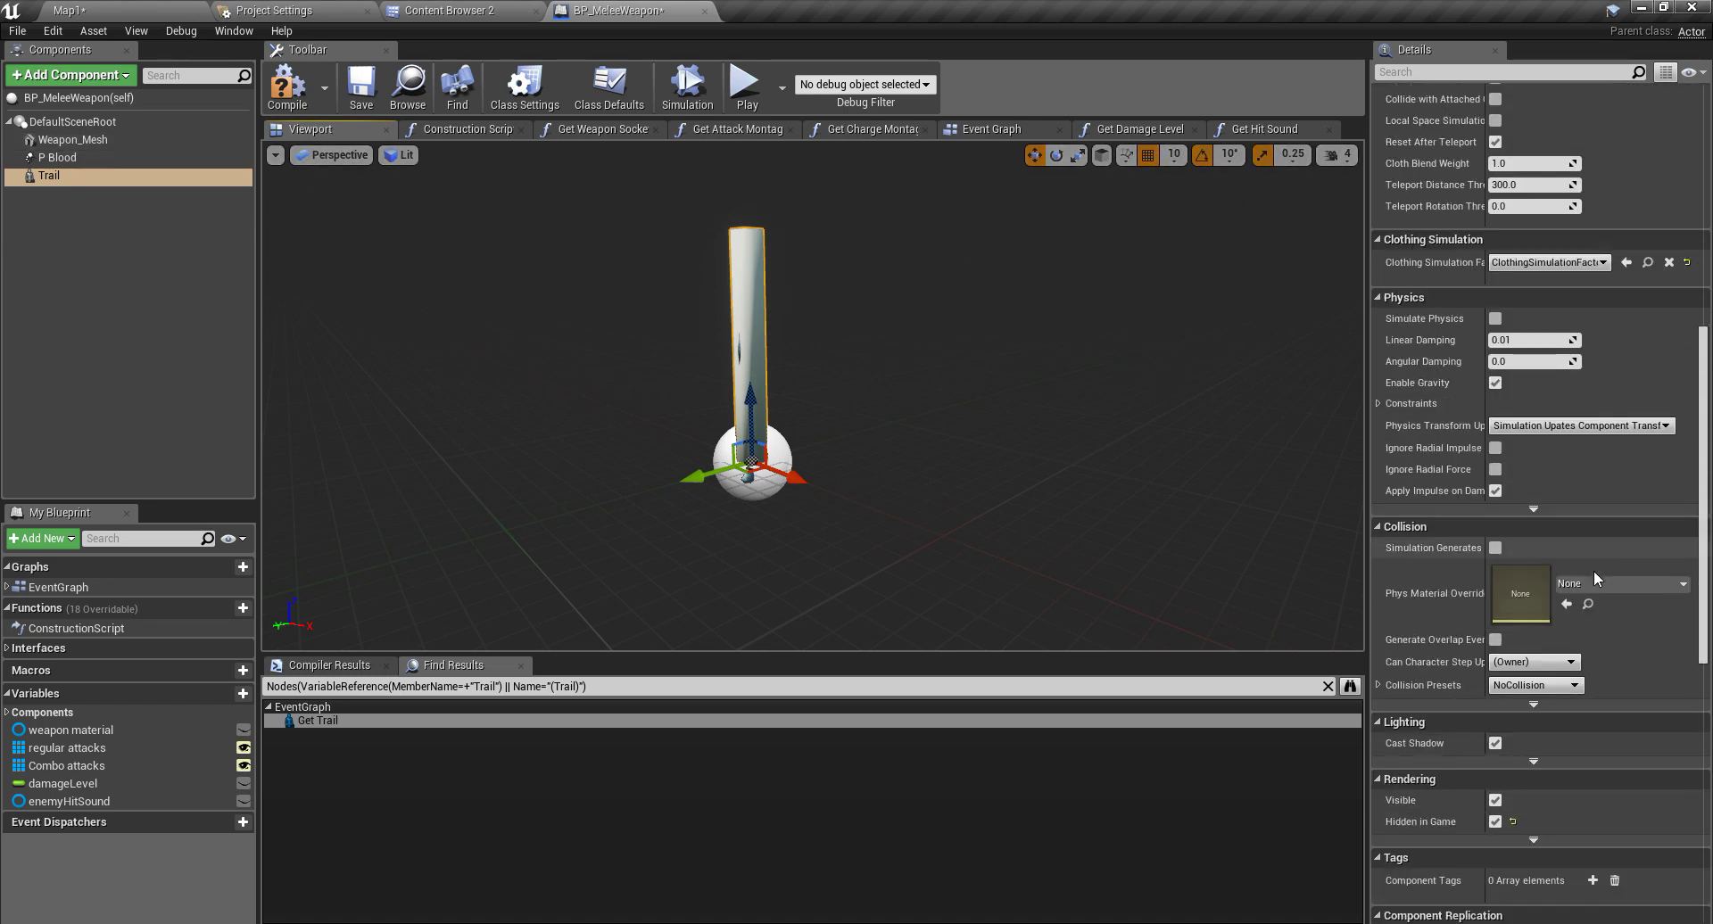
{"action": "scroll", "coordinate": [1592, 571], "scroll_direction": "down", "scroll_amount": 2}
{"action": "left_click", "coordinate": [1495, 659]}
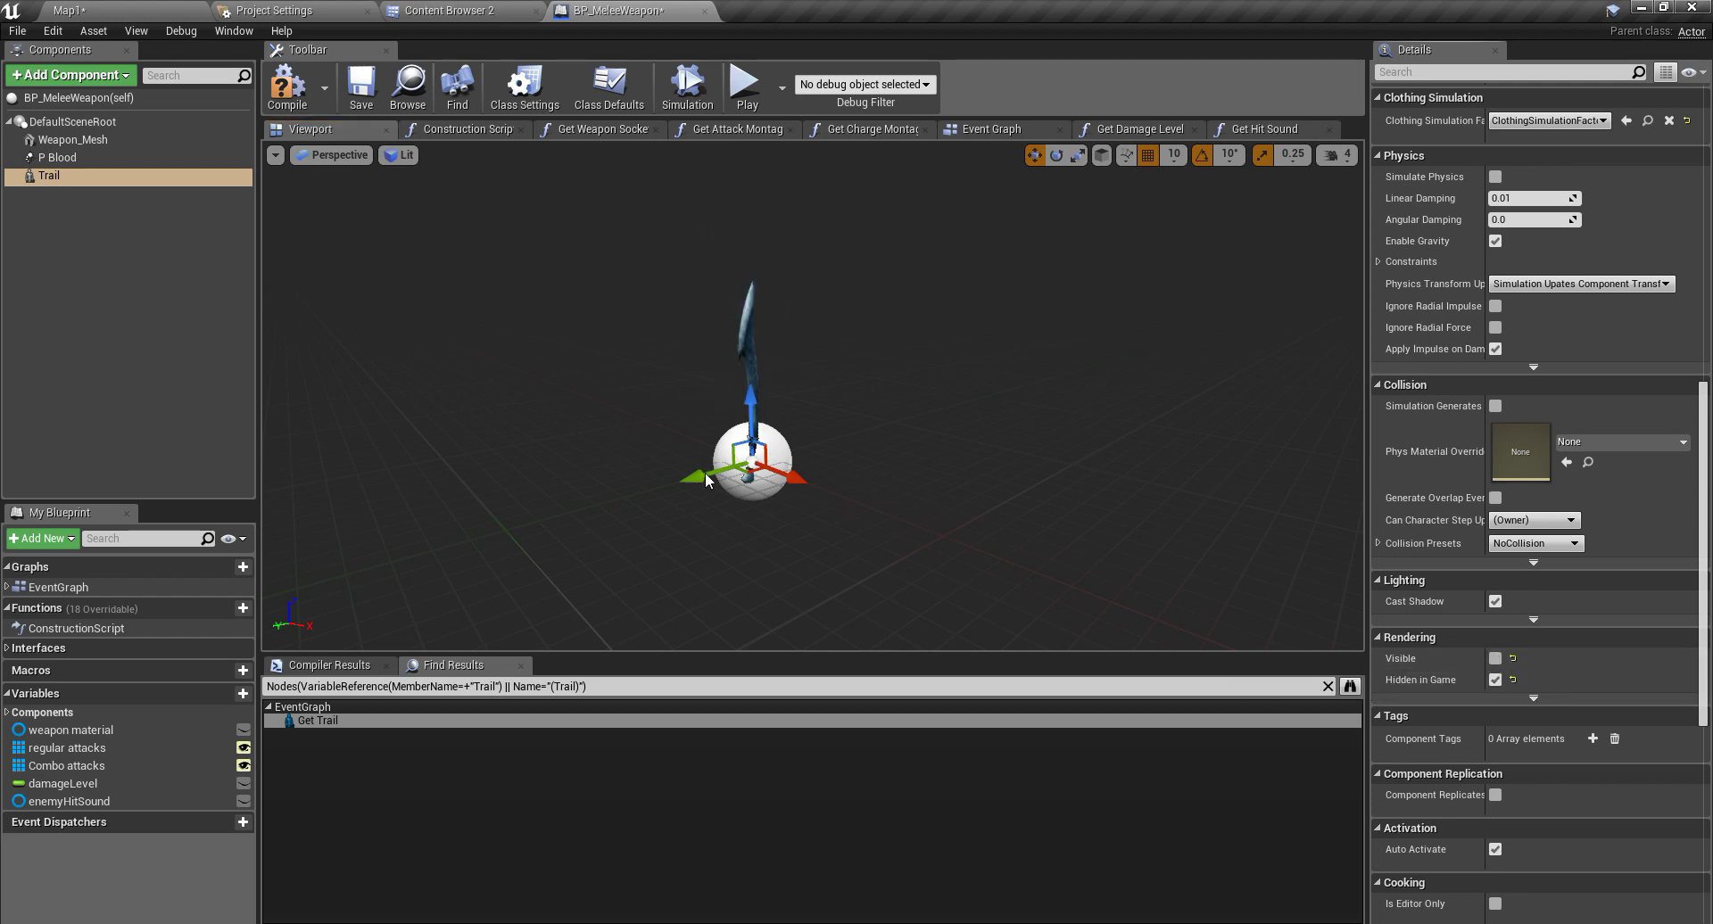
Step: Check the Get Hit Sound and Get Damage Level functions, and inspect the Get Trail node's connections in the Event Graph
{"action": "left_click", "coordinate": [330, 719]}
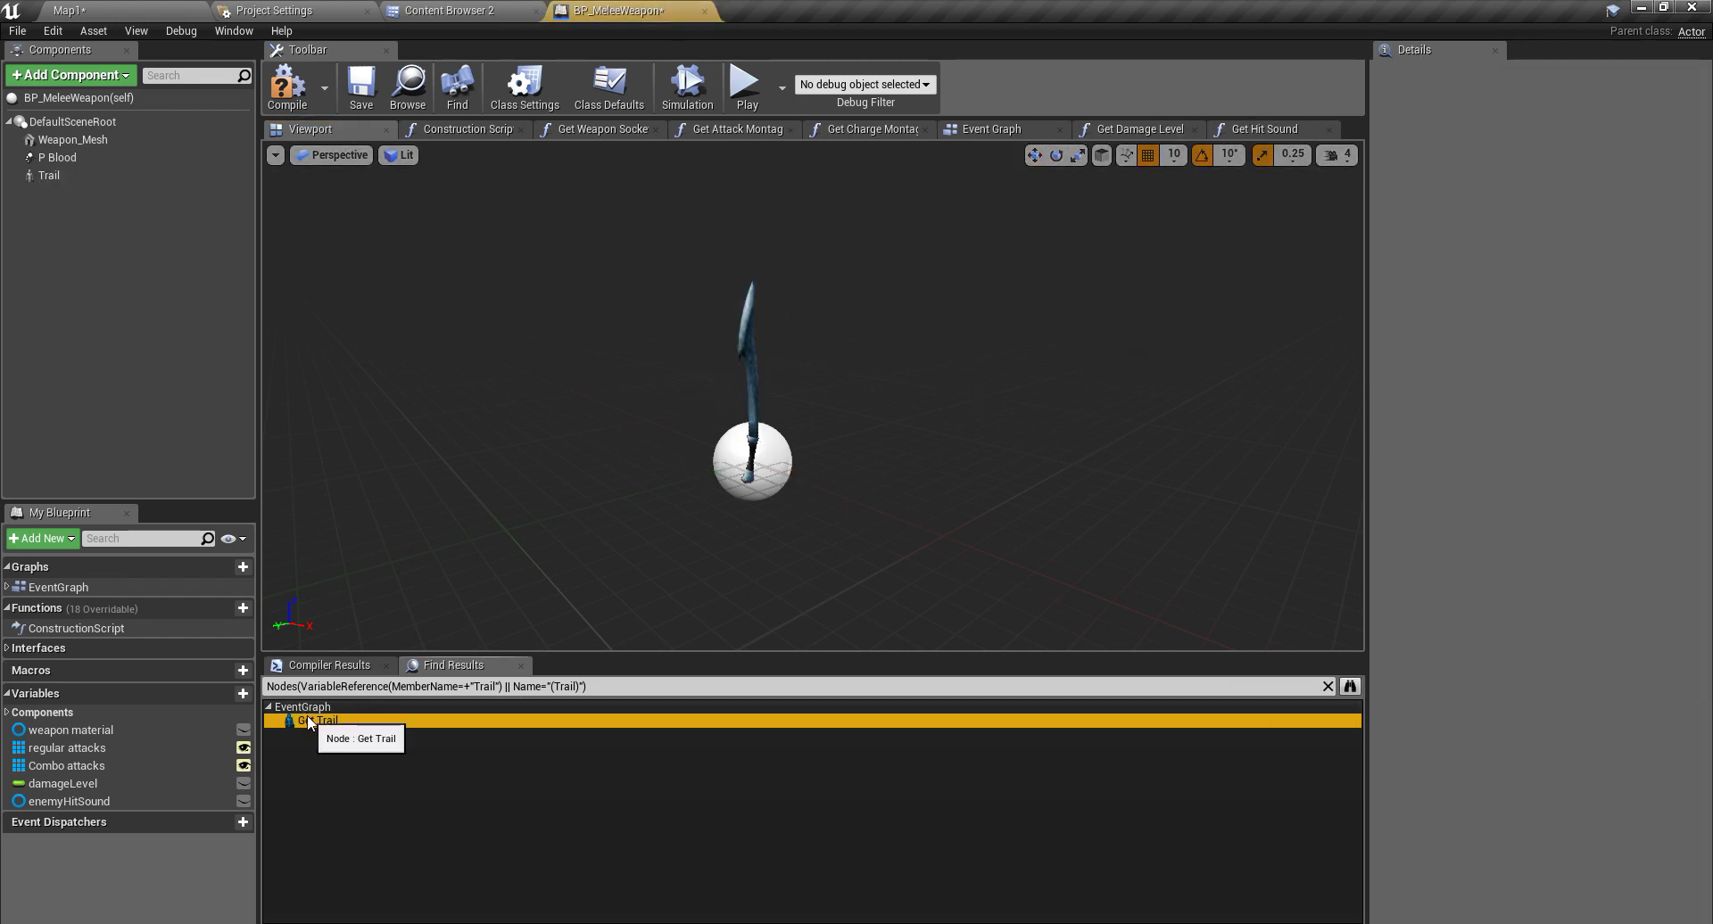
{"action": "left_click", "coordinate": [1255, 127]}
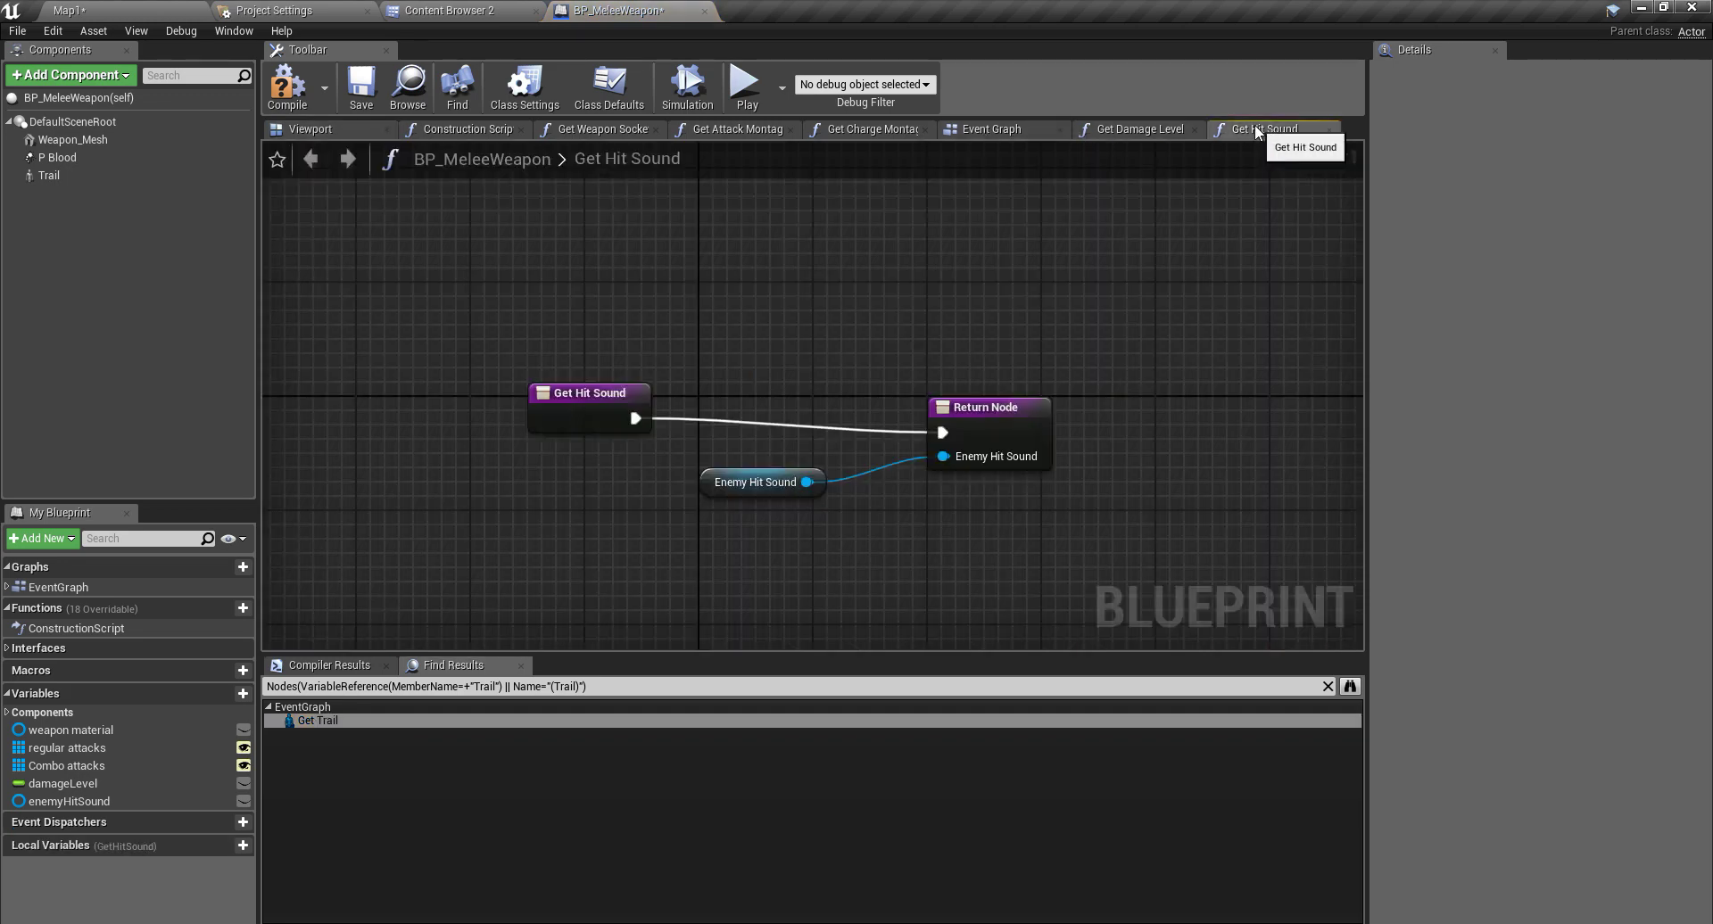
{"action": "left_click", "coordinate": [1107, 127]}
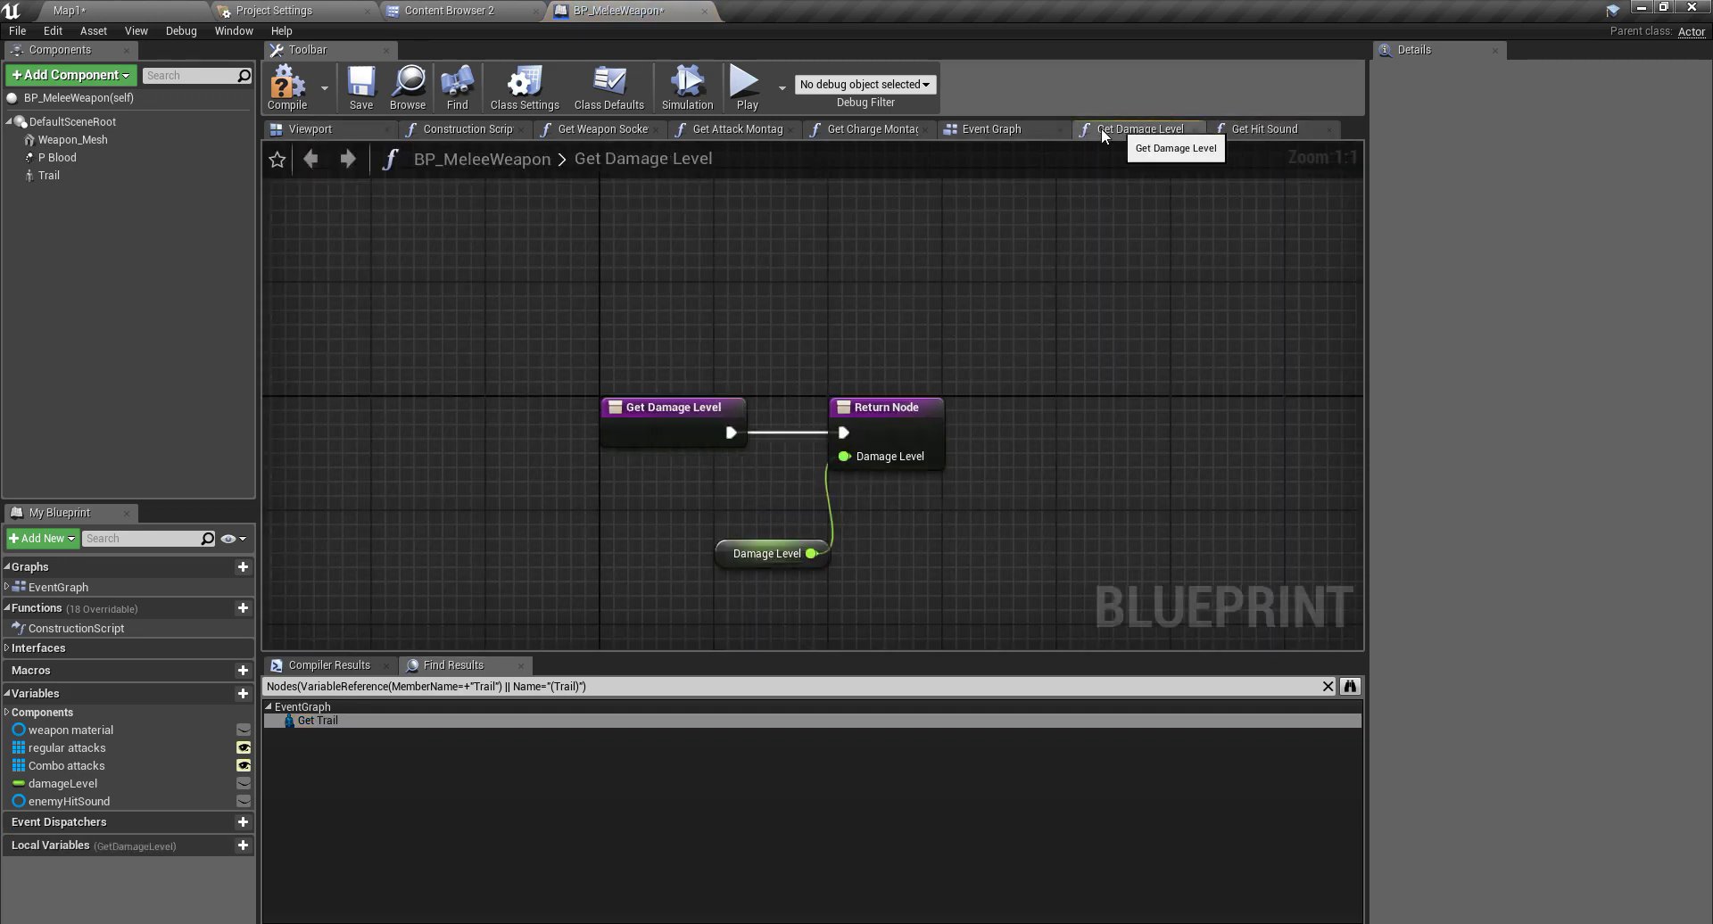
{"action": "left_click", "coordinate": [339, 138]}
{"action": "double_click", "coordinate": [314, 723]}
{"action": "double_click", "coordinate": [314, 719]}
{"action": "right_click_drag", "start_coordinate": [1110, 463], "coordinate": [936, 485]}
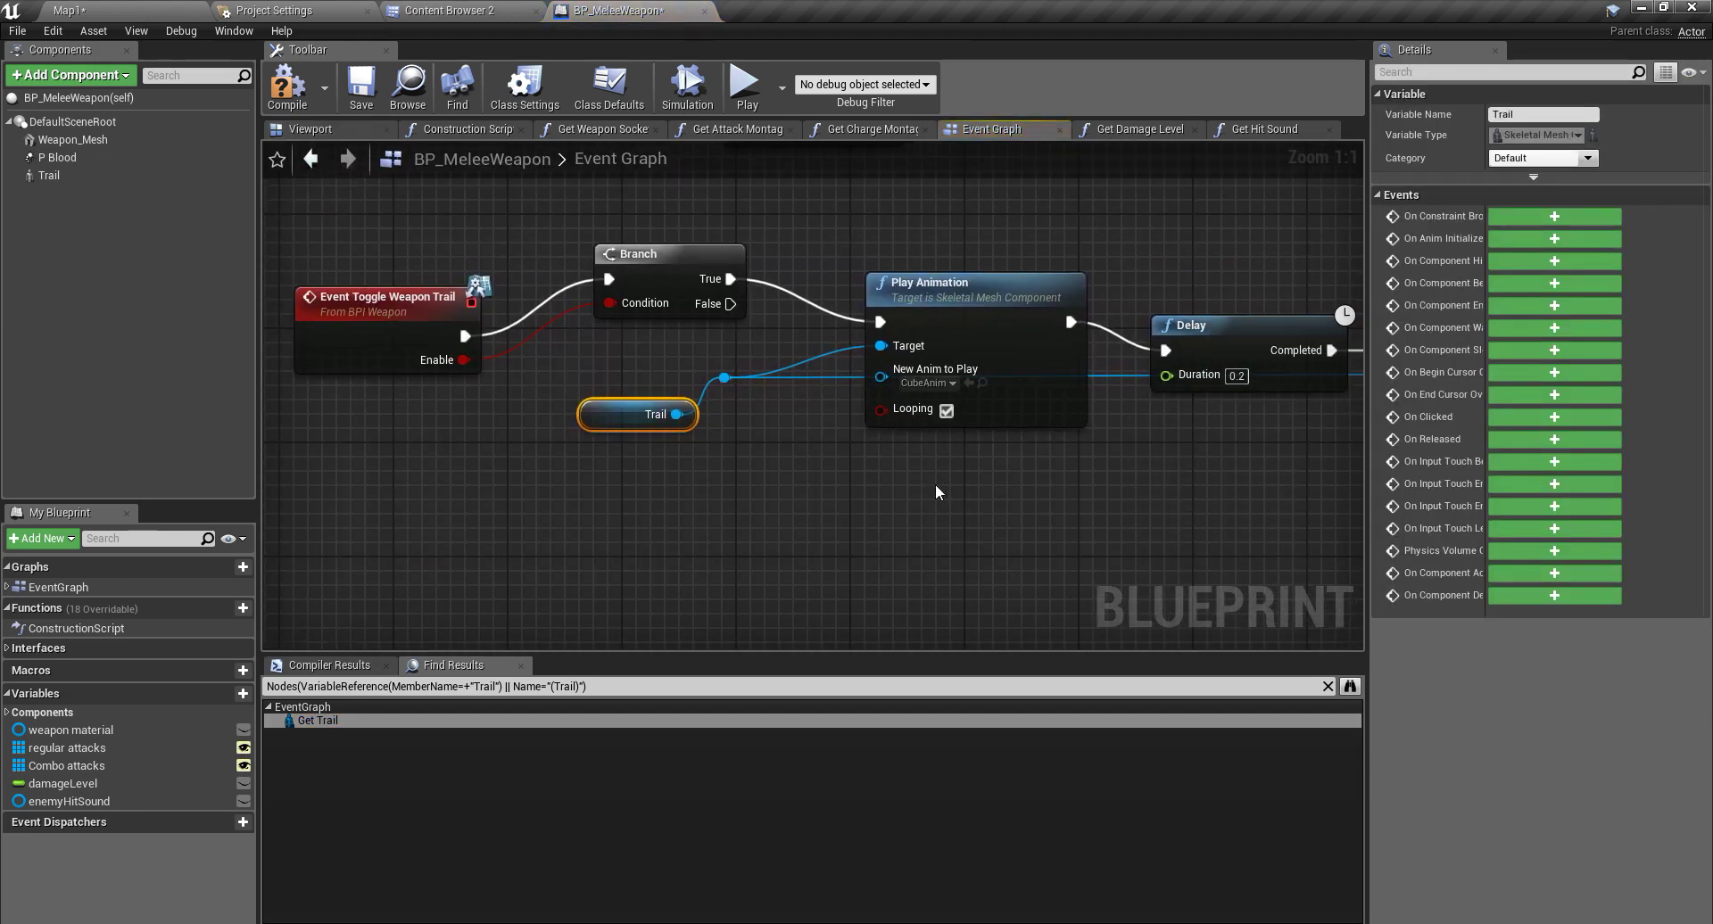
Step: Locate the CubeAnim asset used by the Play Animation node, open it and inspect its Trail notify settings
{"action": "left_click", "coordinate": [982, 383]}
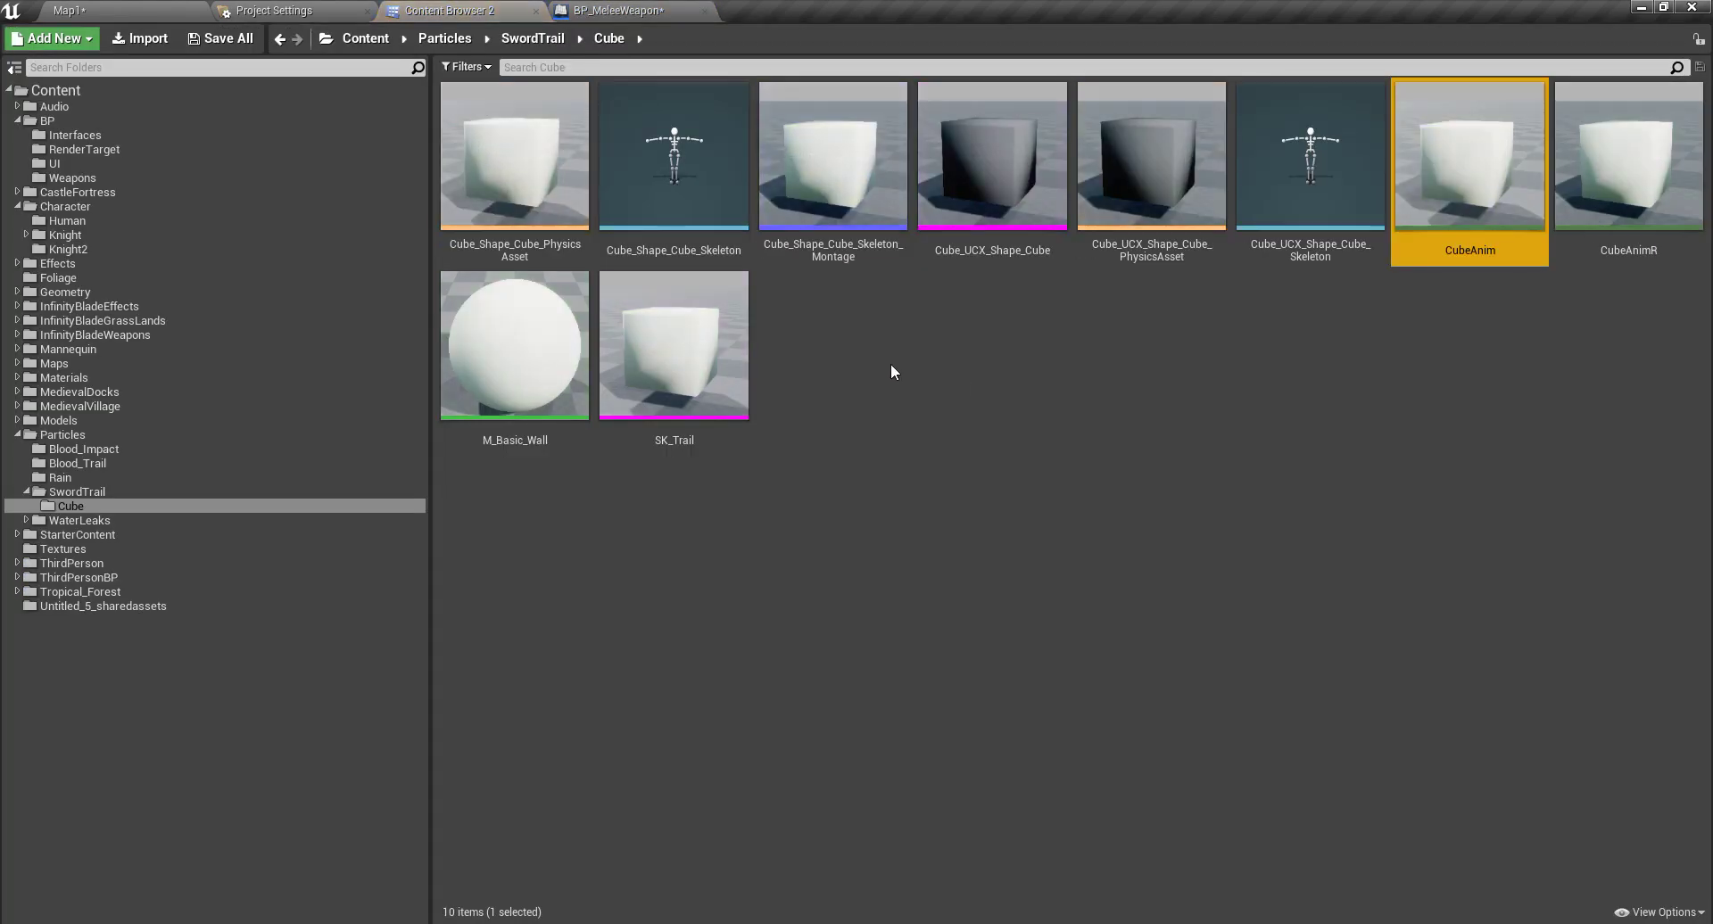
{"action": "double_click", "coordinate": [1469, 152]}
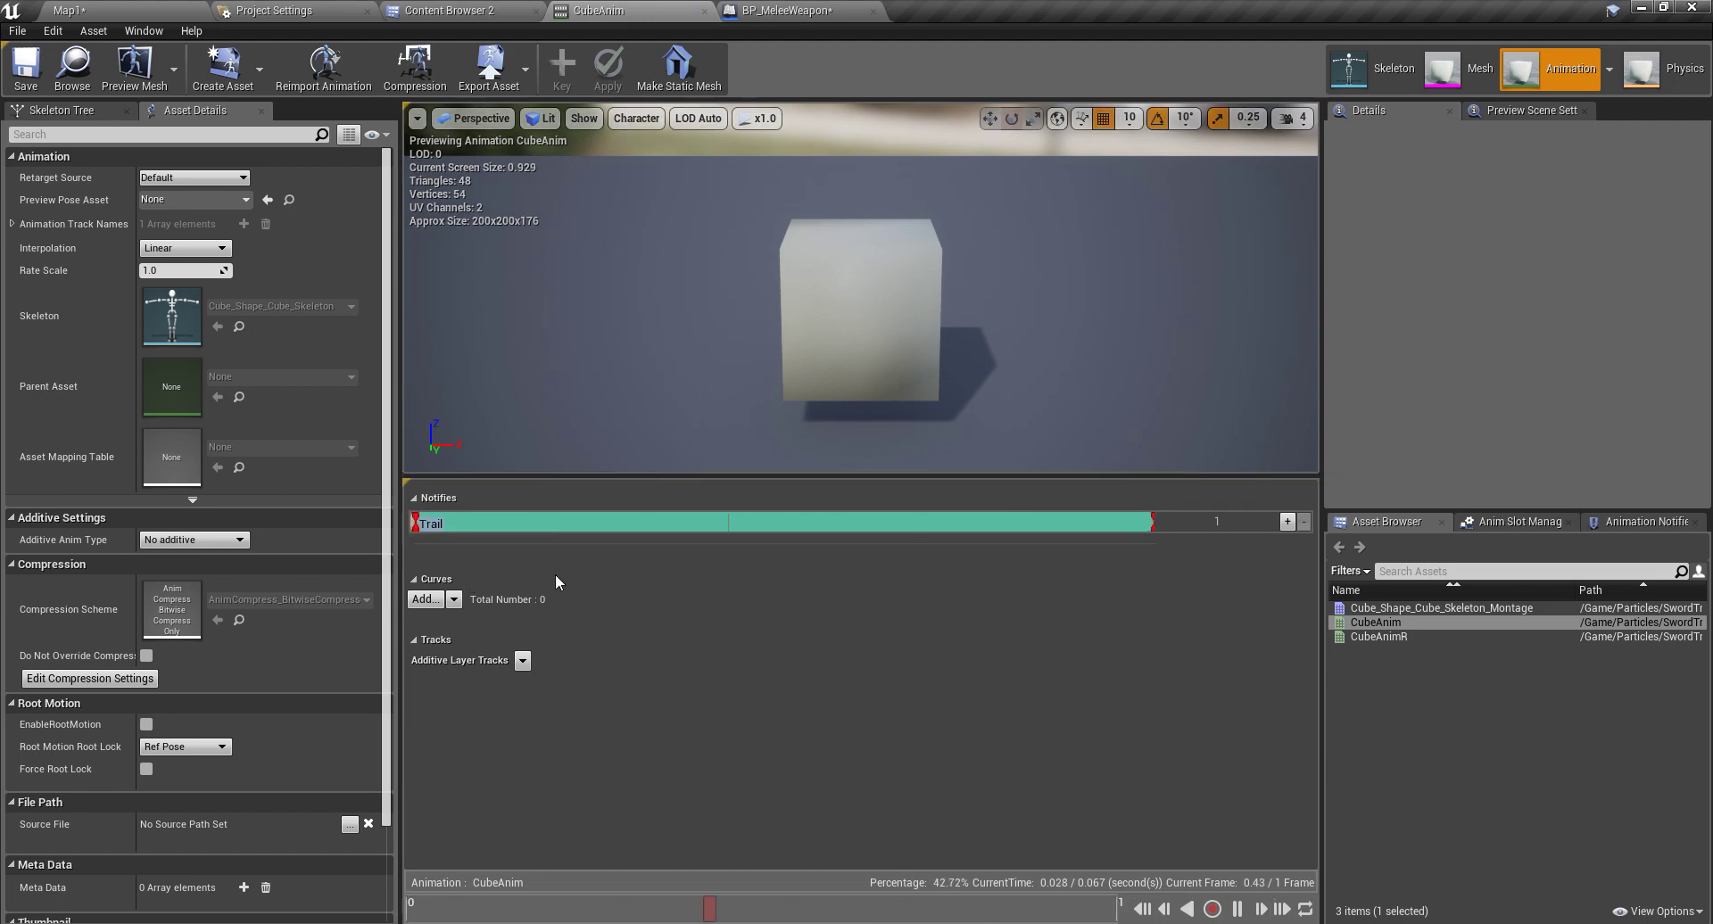
{"action": "left_click", "coordinate": [437, 522]}
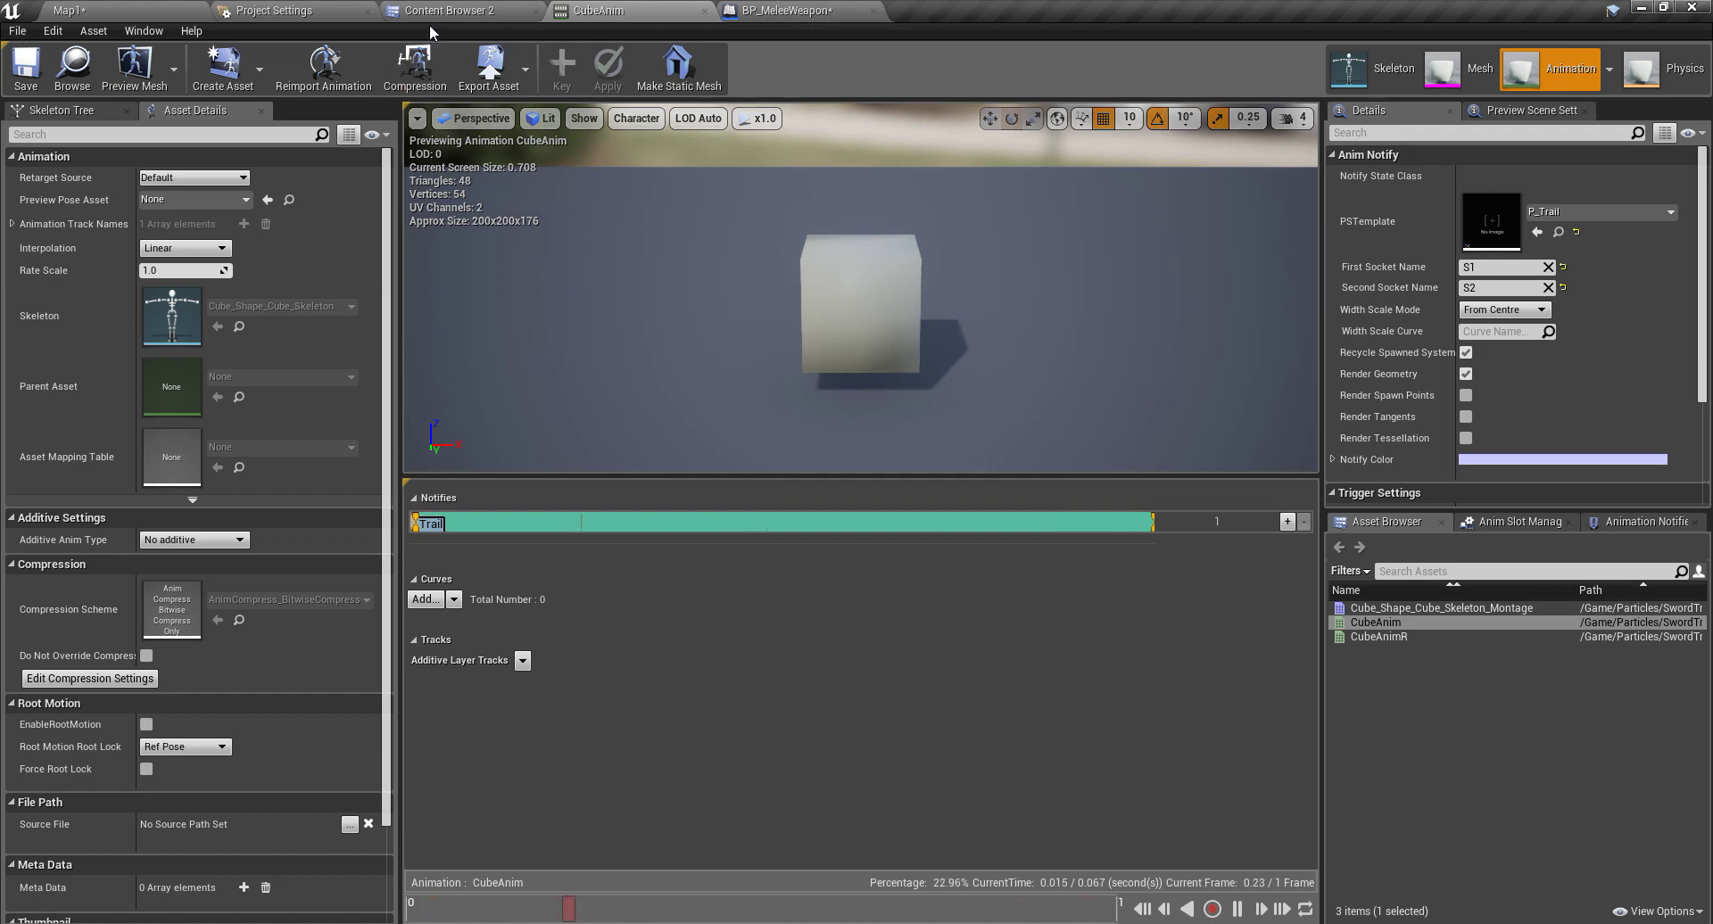
Step: Return to BP_MeleeWeapon and view the Trail component with its settings in the 3D preview
{"action": "left_click", "coordinate": [785, 10]}
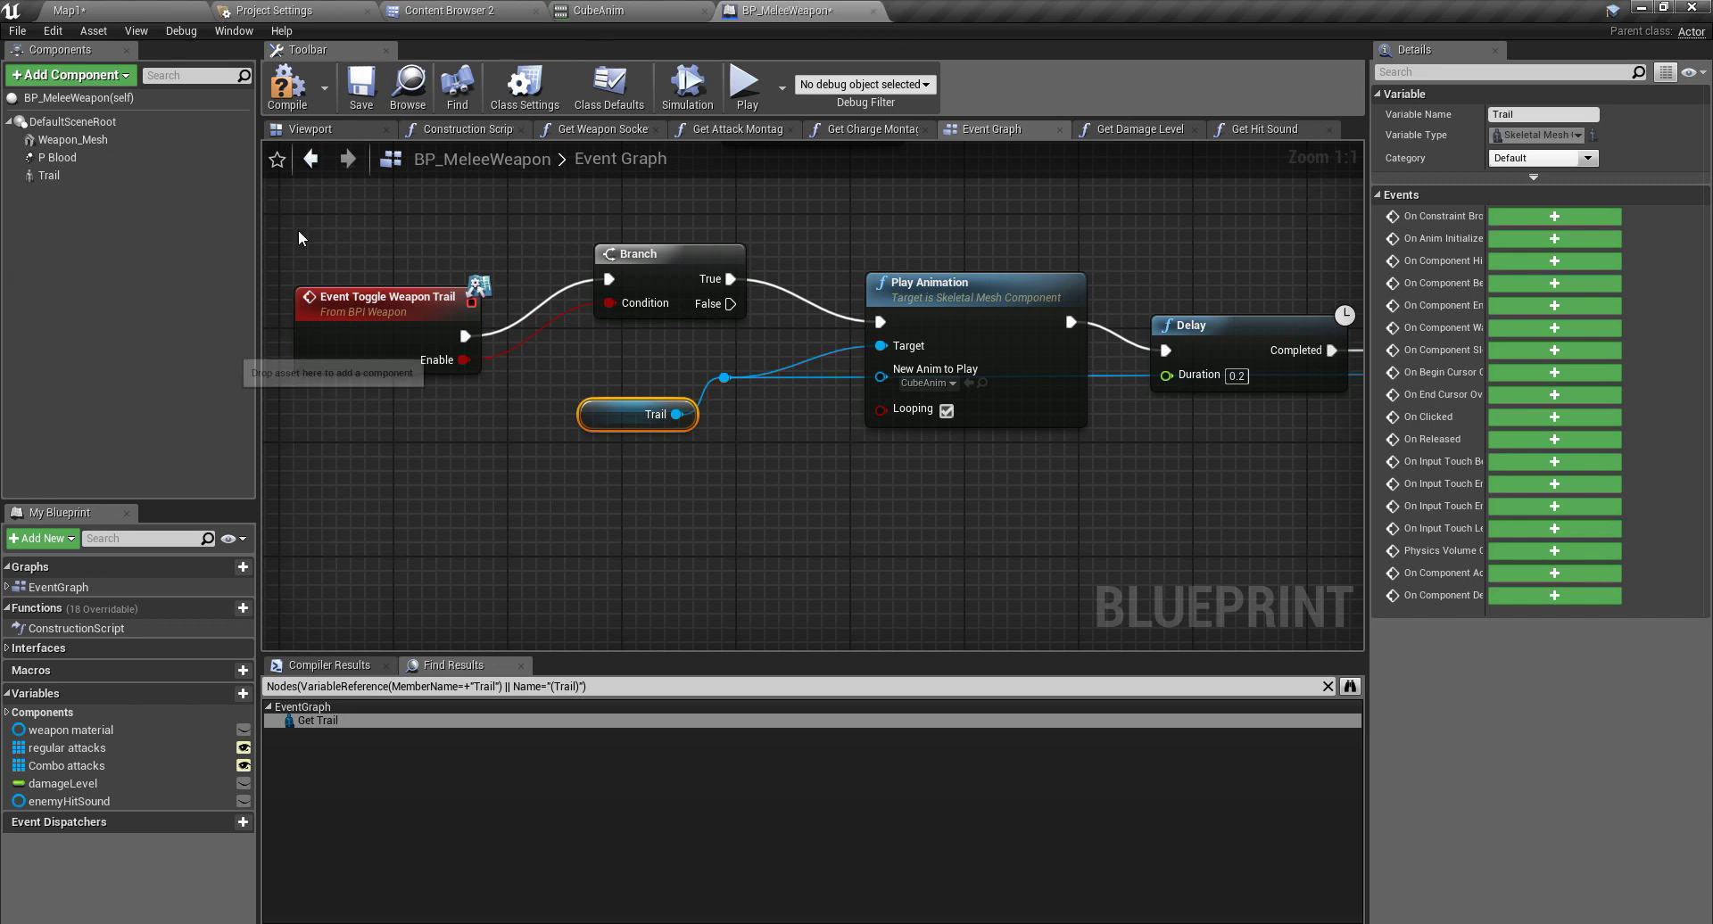
{"action": "left_click", "coordinate": [312, 128]}
{"action": "left_click", "coordinate": [66, 175]}
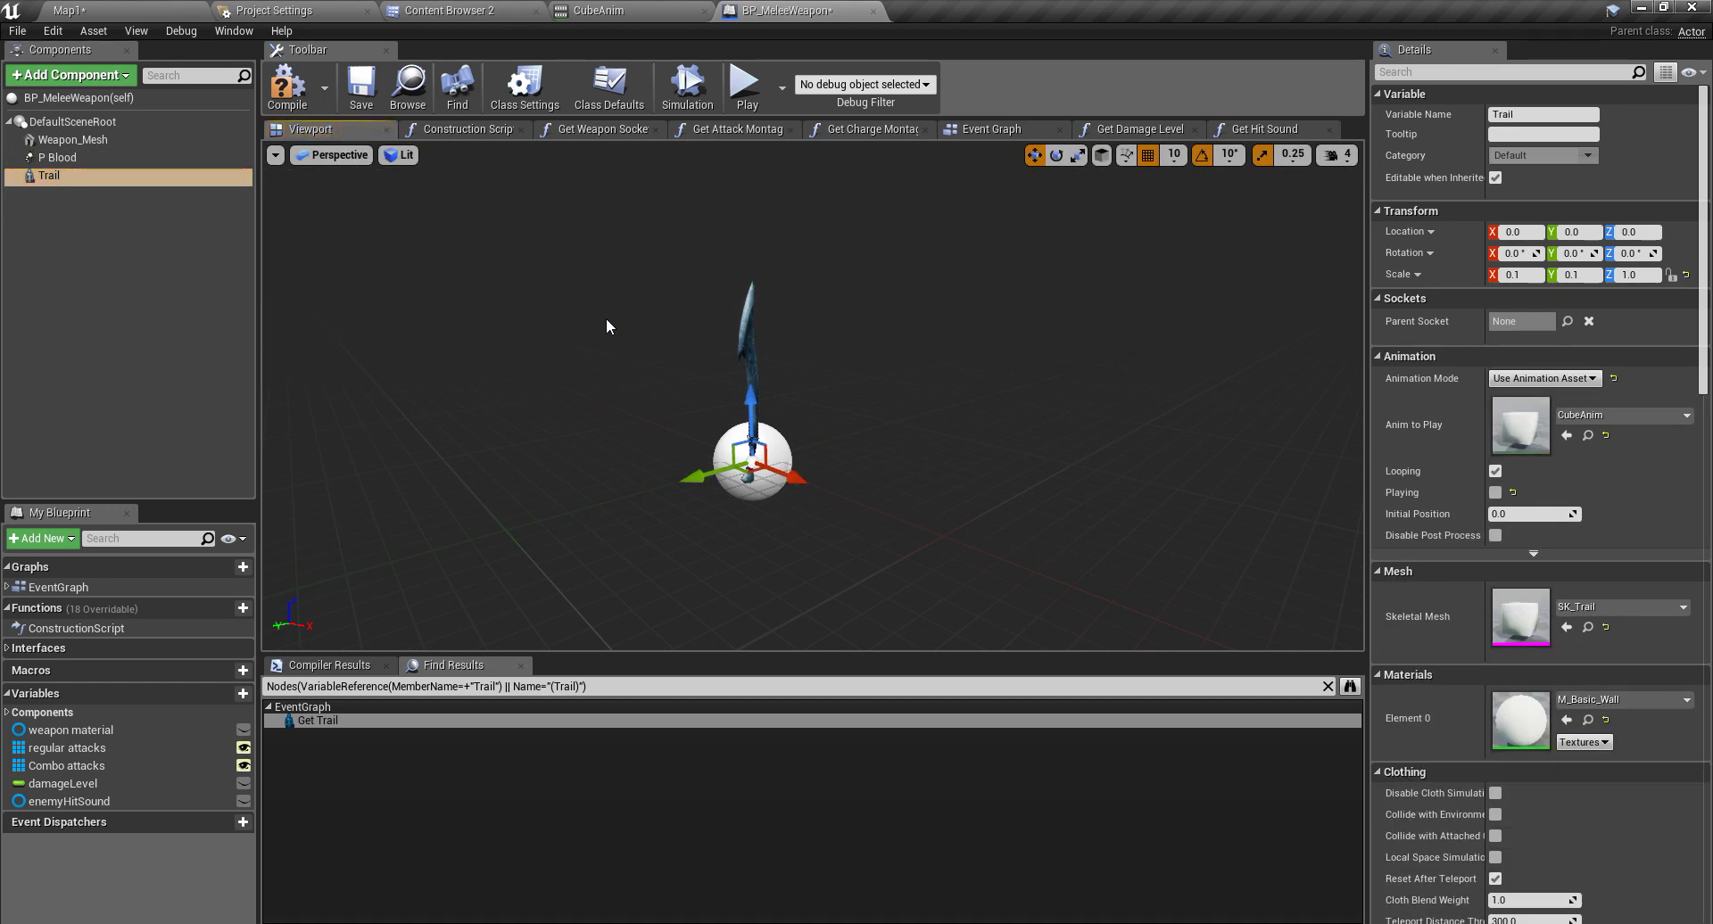
{"action": "scroll", "coordinate": [785, 457], "scroll_direction": "down", "scroll_amount": 3}
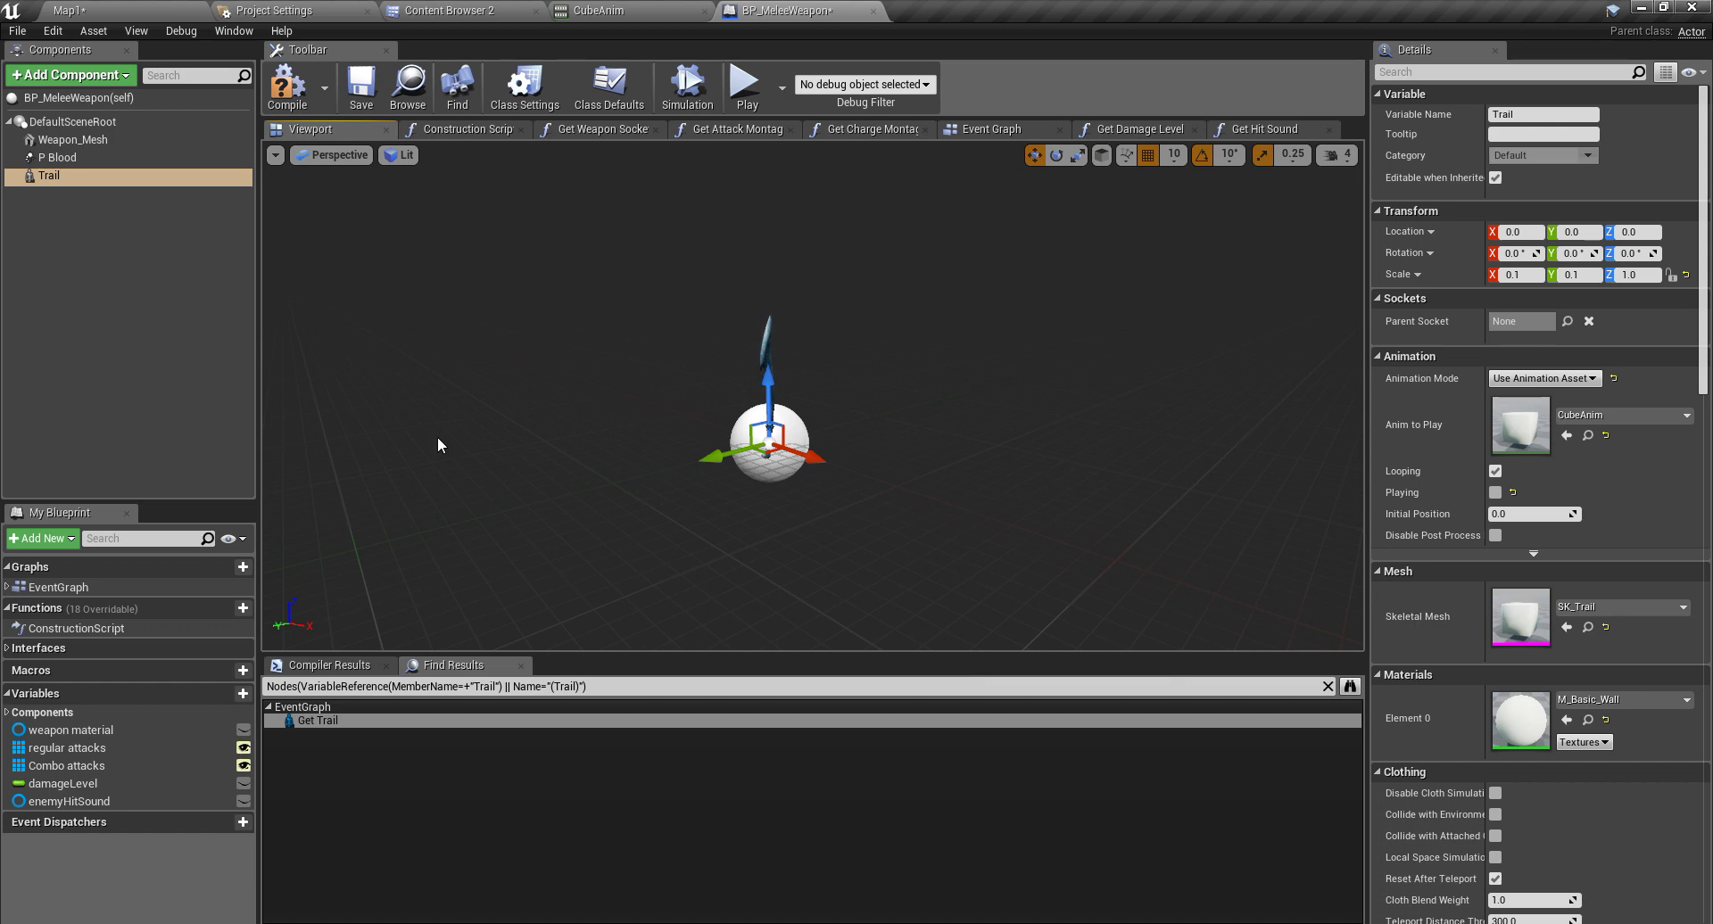
Step: Reopen the Get Trail node in the Event Graph, align Event Toggle Weapon Trail with the Branch node, and select the Trail component
{"action": "left_click", "coordinate": [324, 724]}
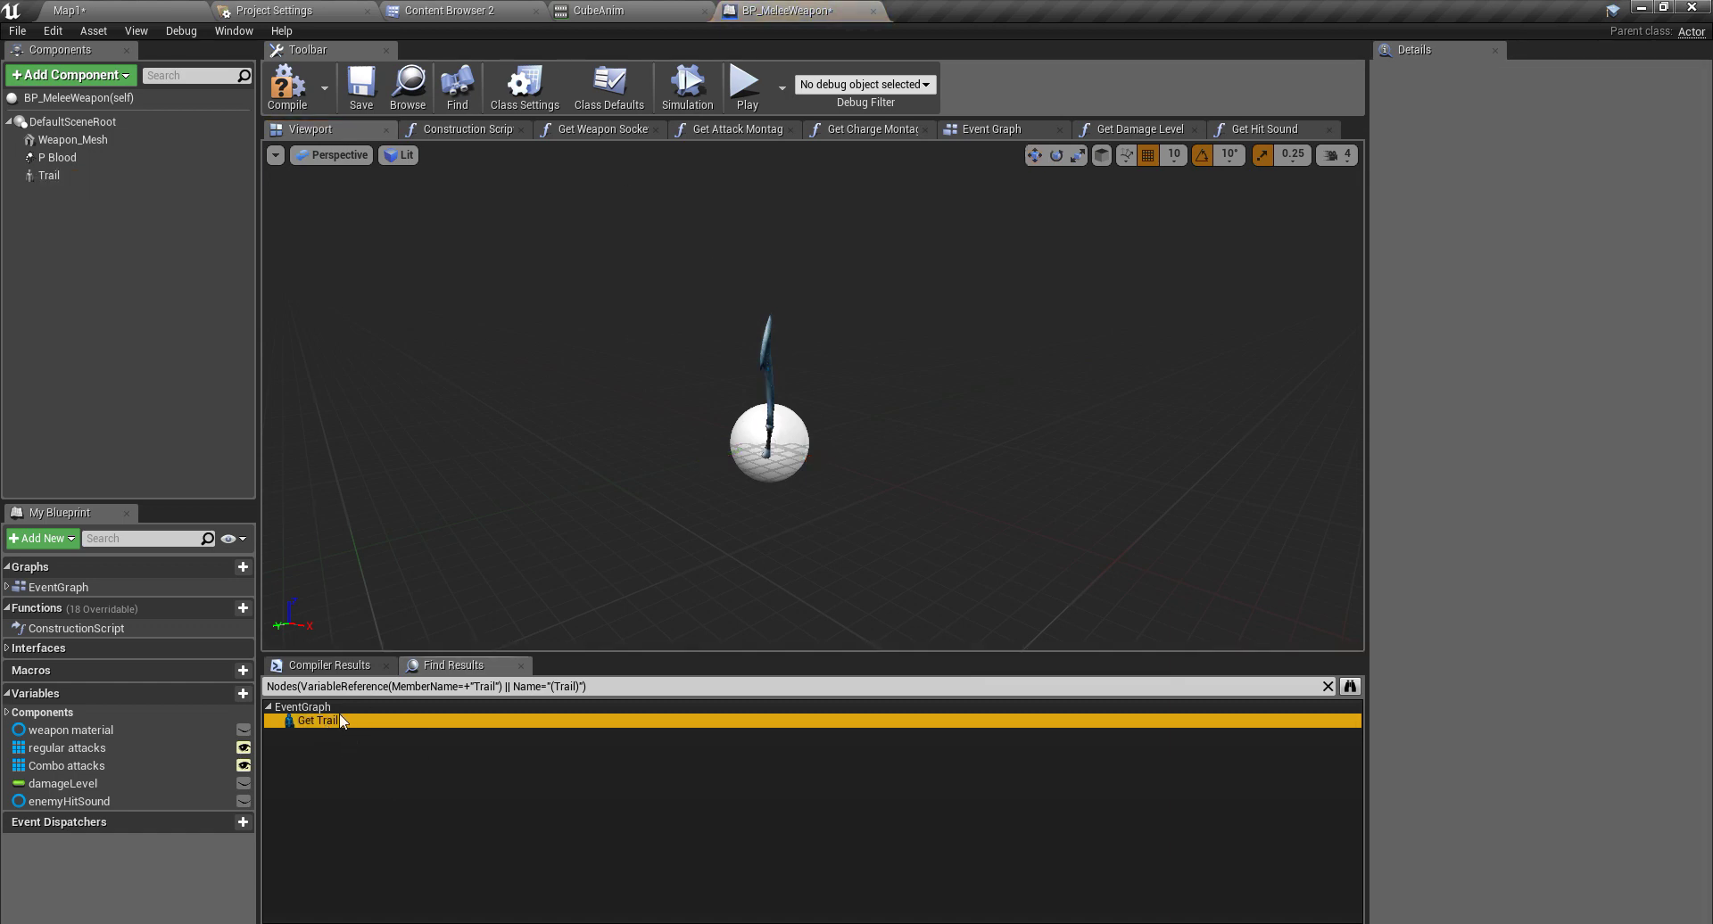
{"action": "double_click", "coordinate": [307, 723]}
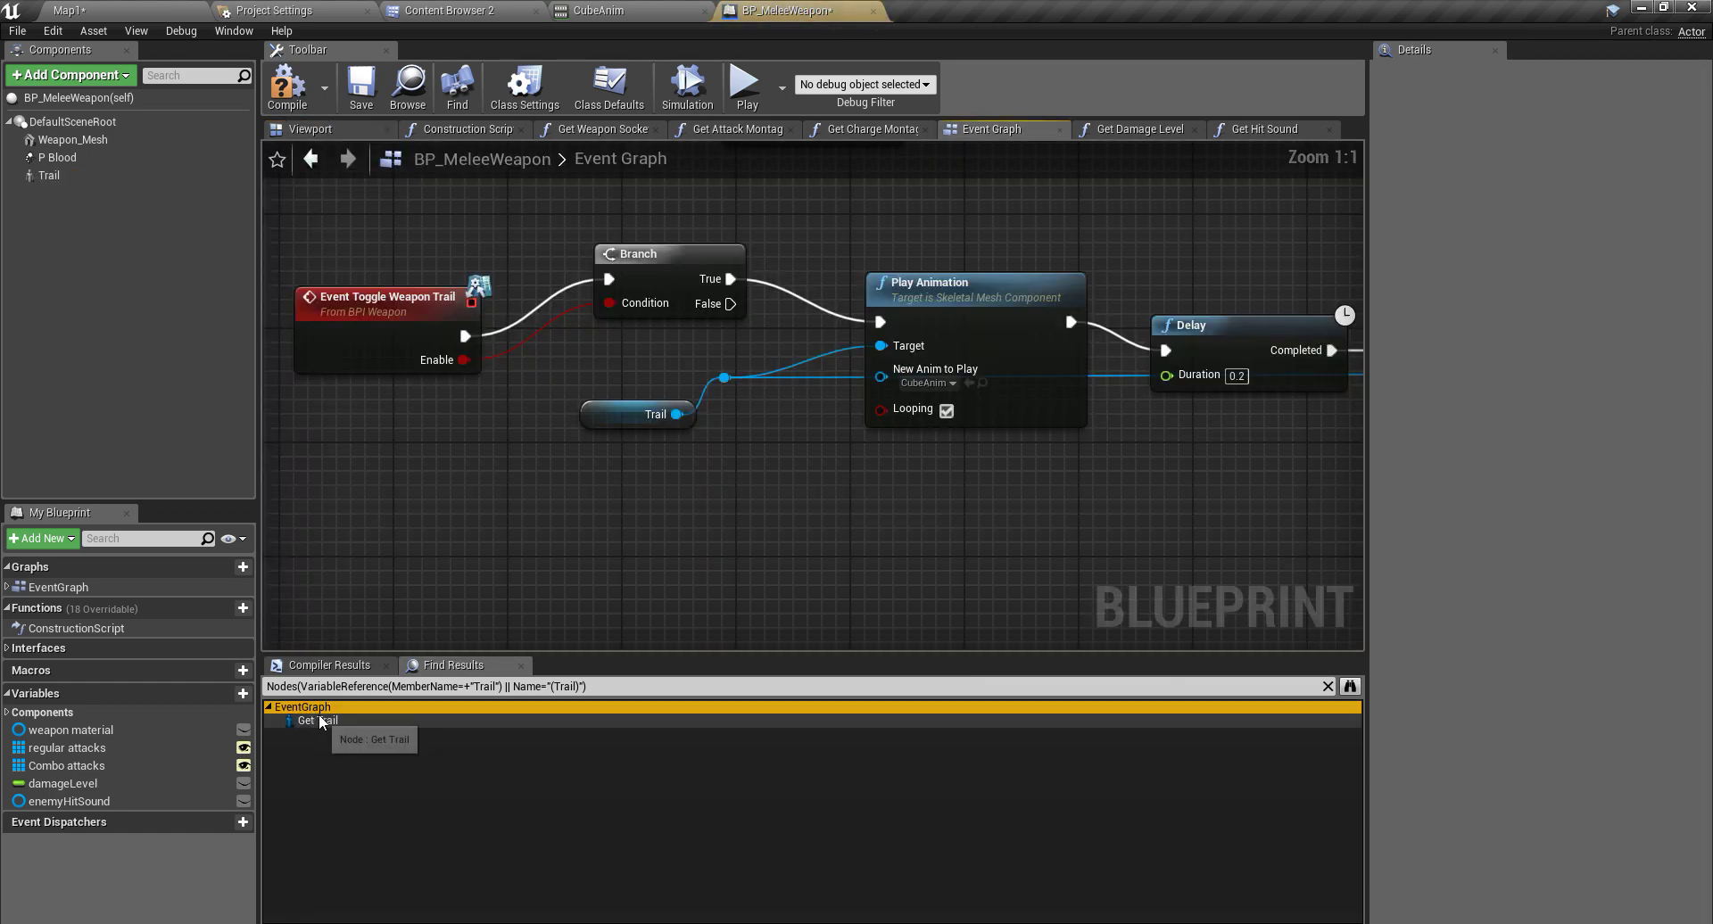
{"action": "right_click_drag", "start_coordinate": [881, 528], "coordinate": [774, 542]}
{"action": "scroll", "coordinate": [815, 541], "scroll_direction": "down", "scroll_amount": 1}
{"action": "scroll", "coordinate": [815, 541], "scroll_direction": "down", "scroll_amount": 1}
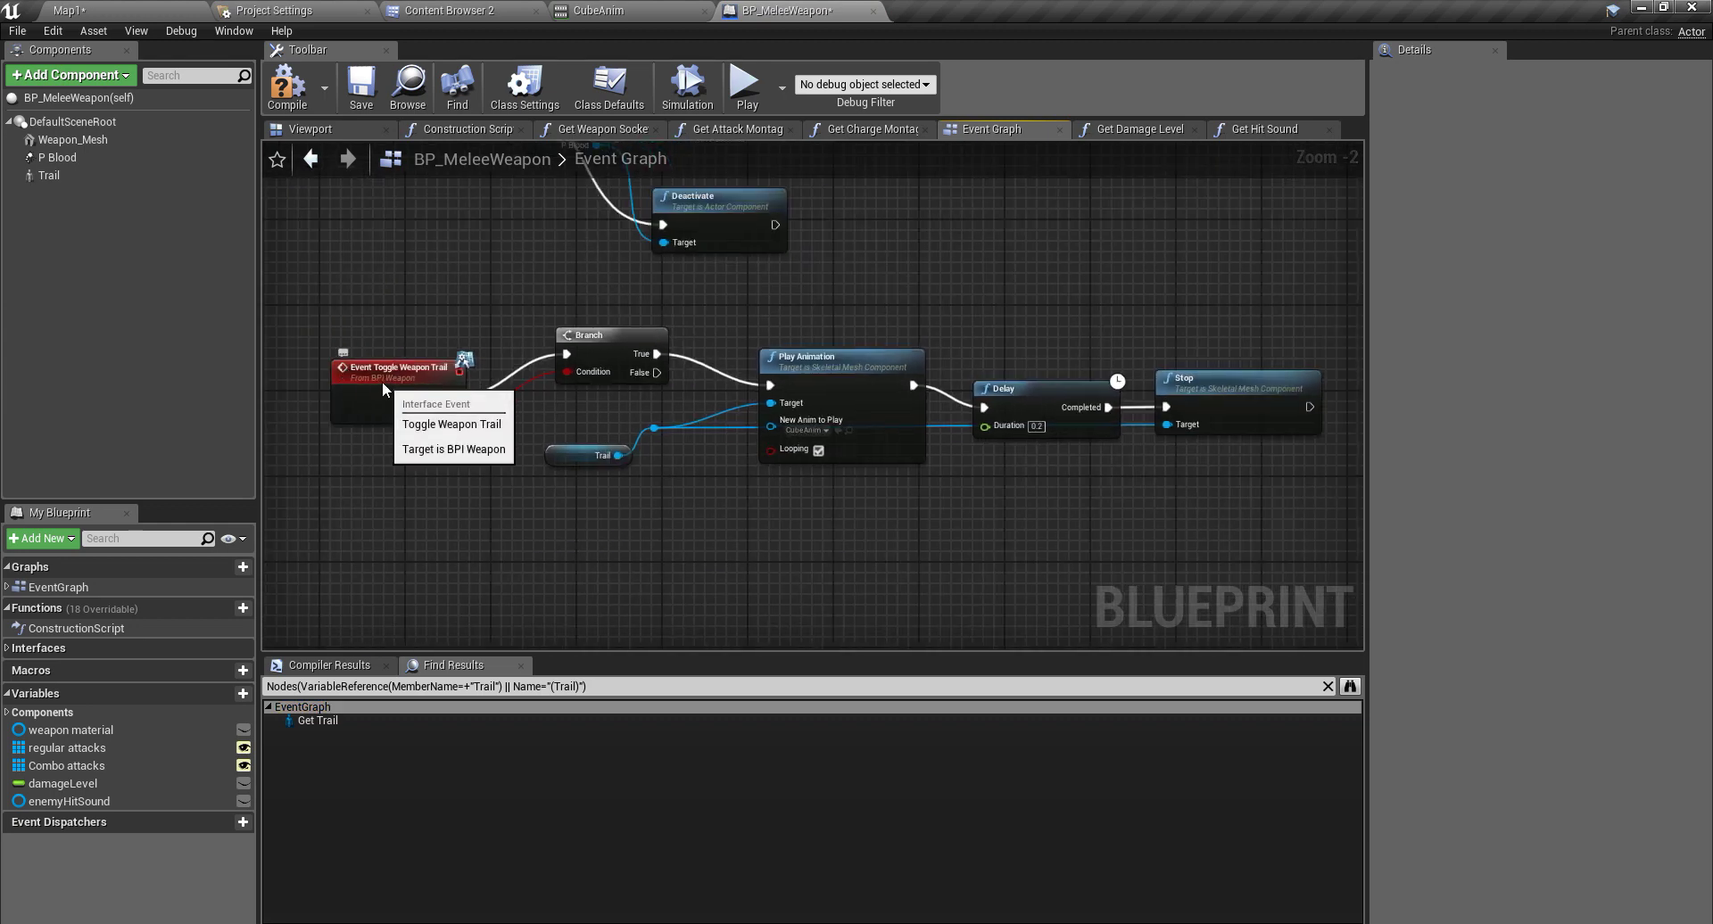
{"action": "left_click_drag", "start_coordinate": [382, 382], "coordinate": [372, 341]}
{"action": "right_click_drag", "start_coordinate": [865, 492], "coordinate": [779, 501]}
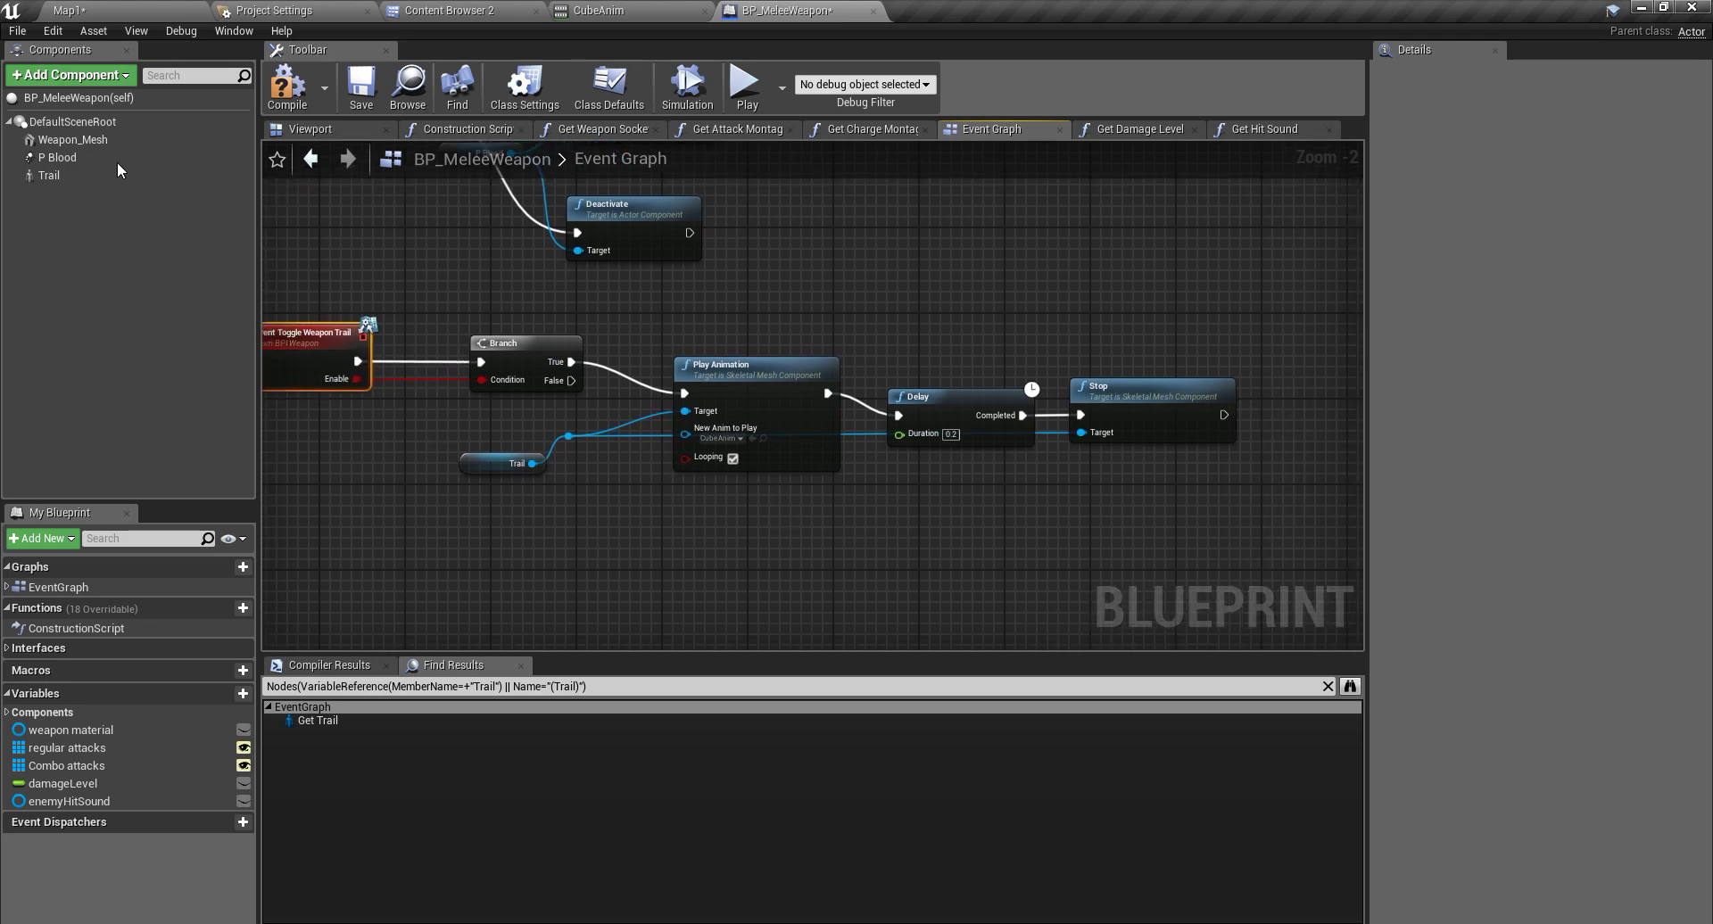
{"action": "left_click", "coordinate": [50, 174]}
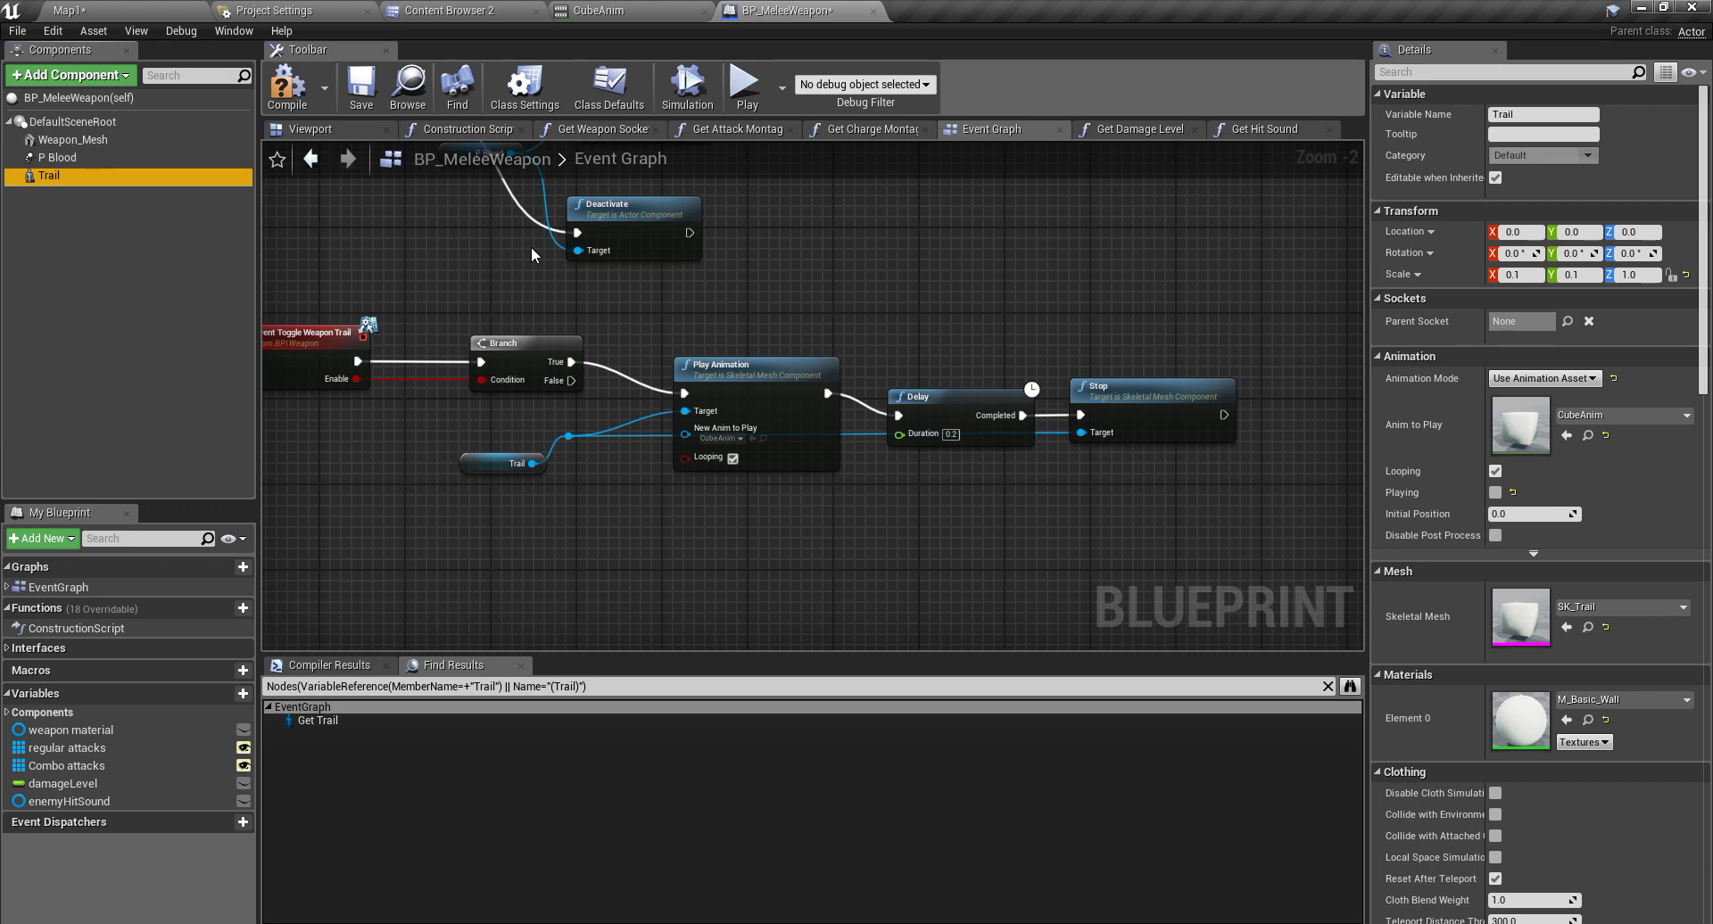
Step: Create a new folder named Effects inside the BP content folder and open it
{"action": "left_click", "coordinate": [449, 10]}
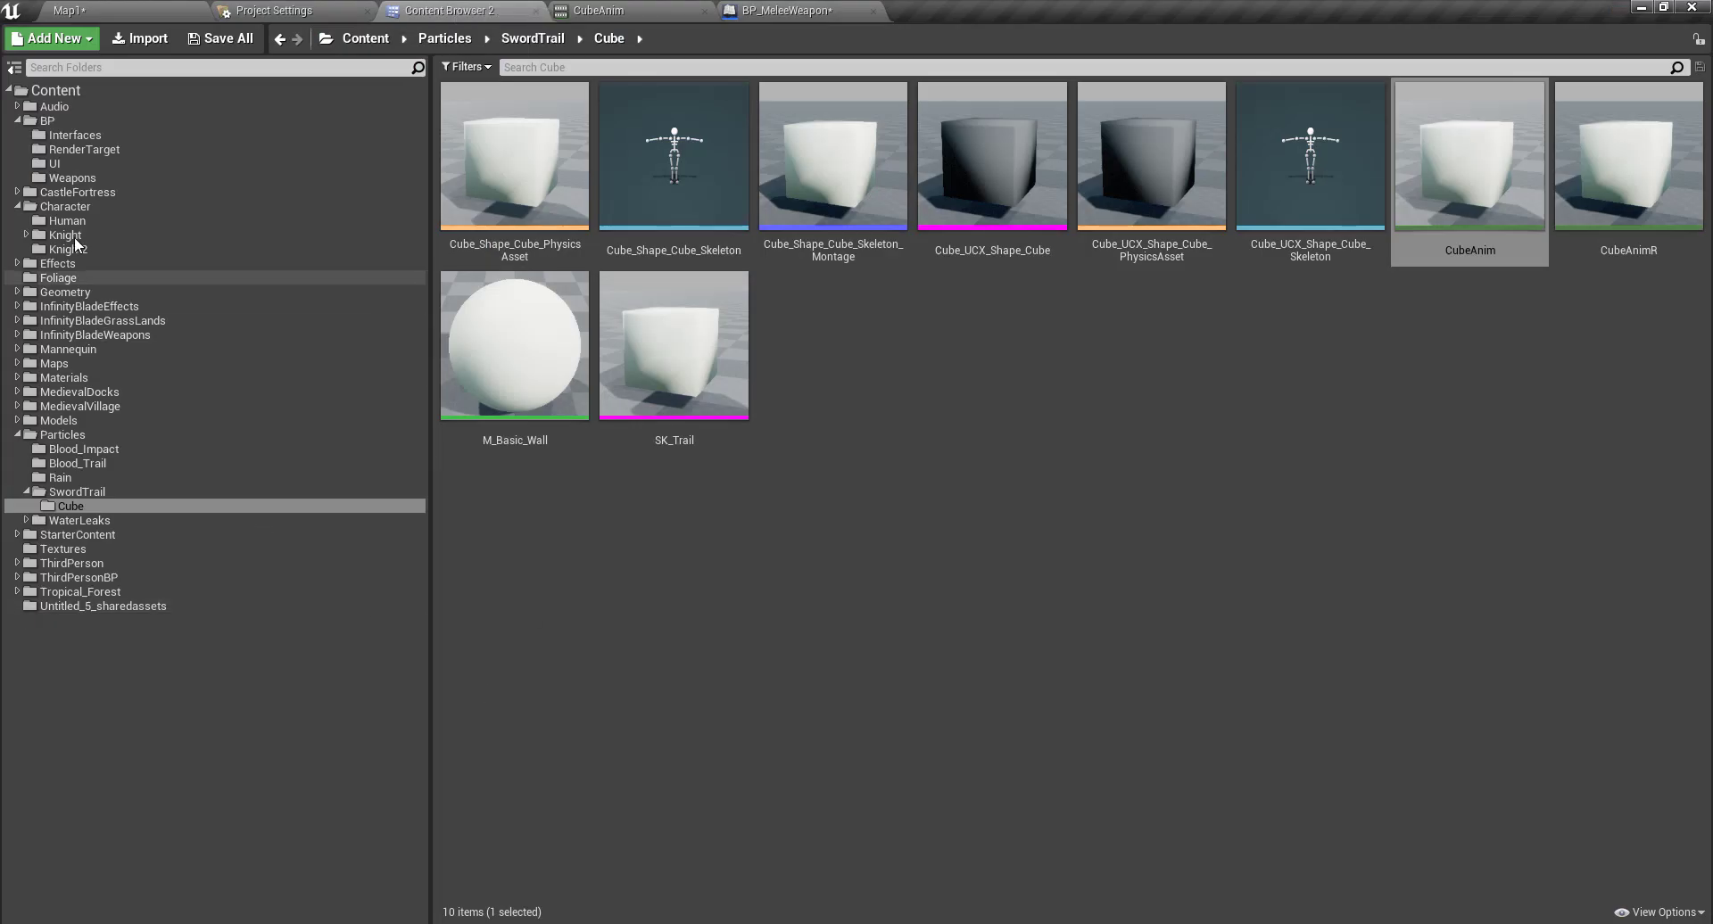
{"action": "left_click", "coordinate": [46, 121]}
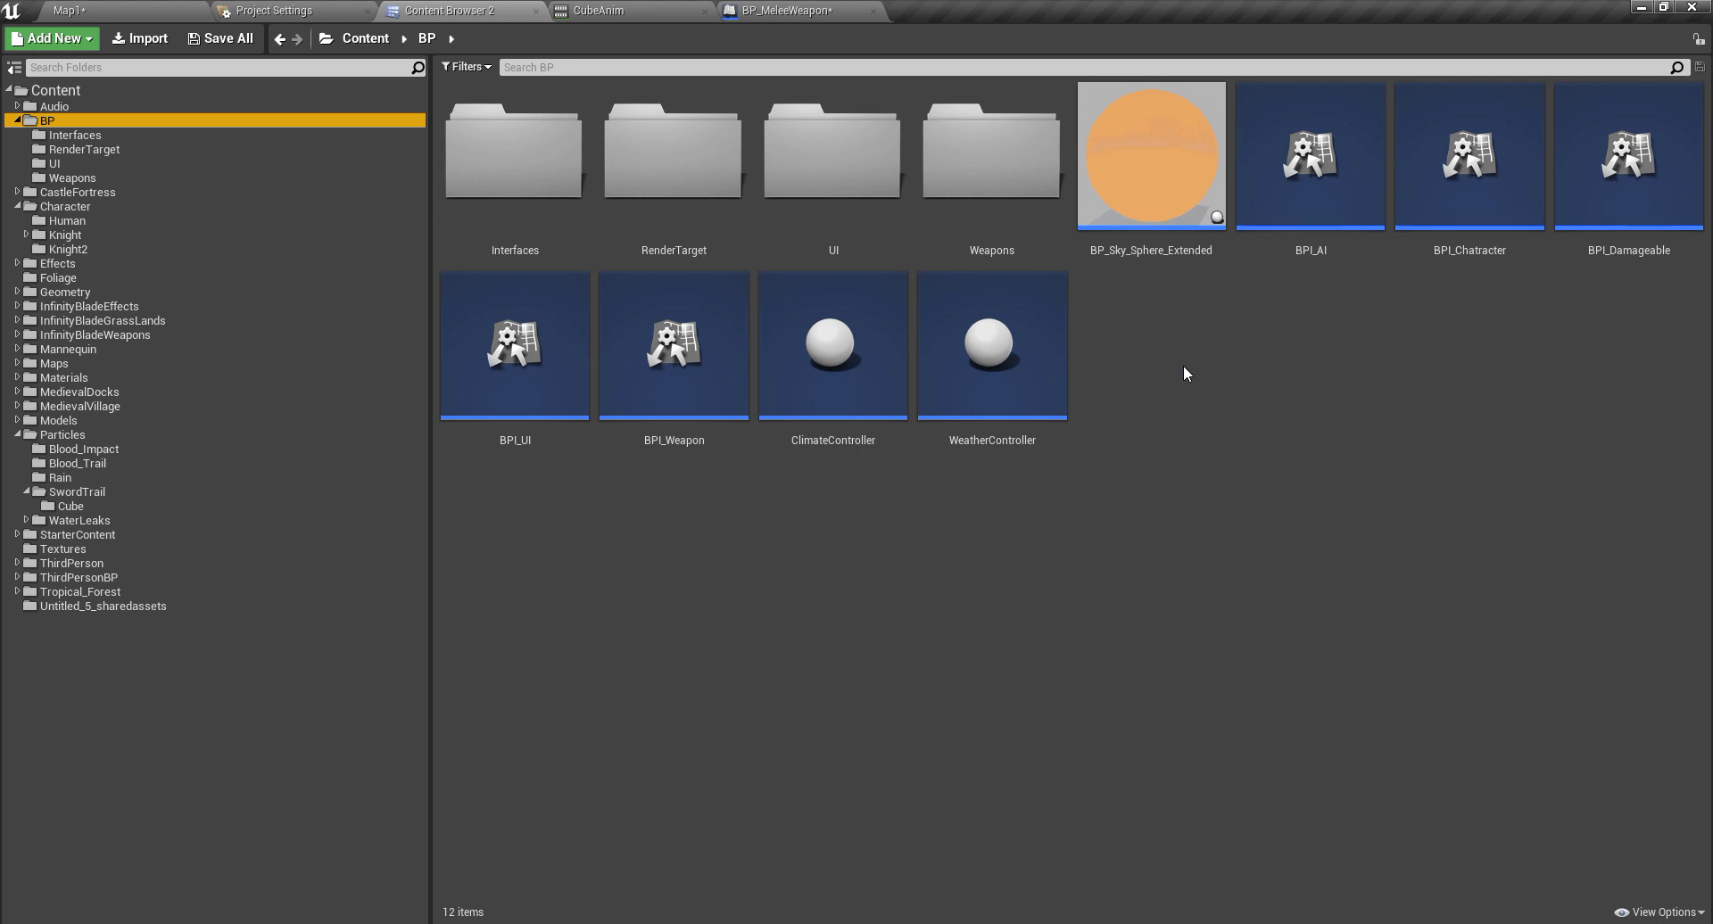
{"action": "right_click", "coordinate": [1151, 348]}
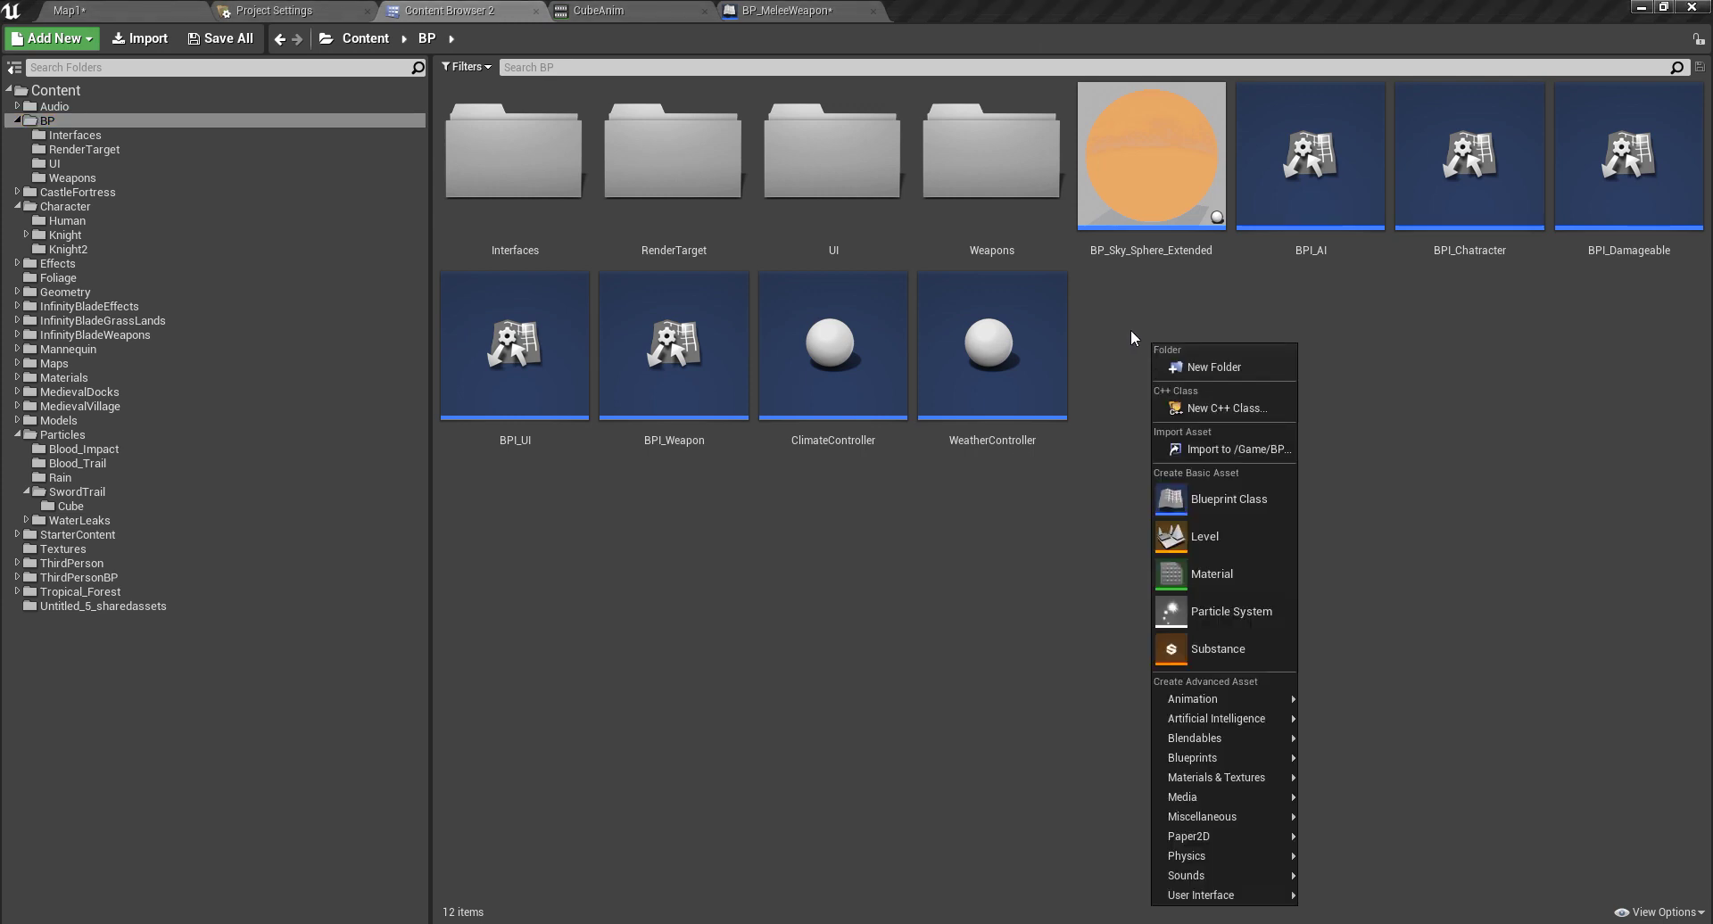
{"action": "left_click", "coordinate": [1192, 364]}
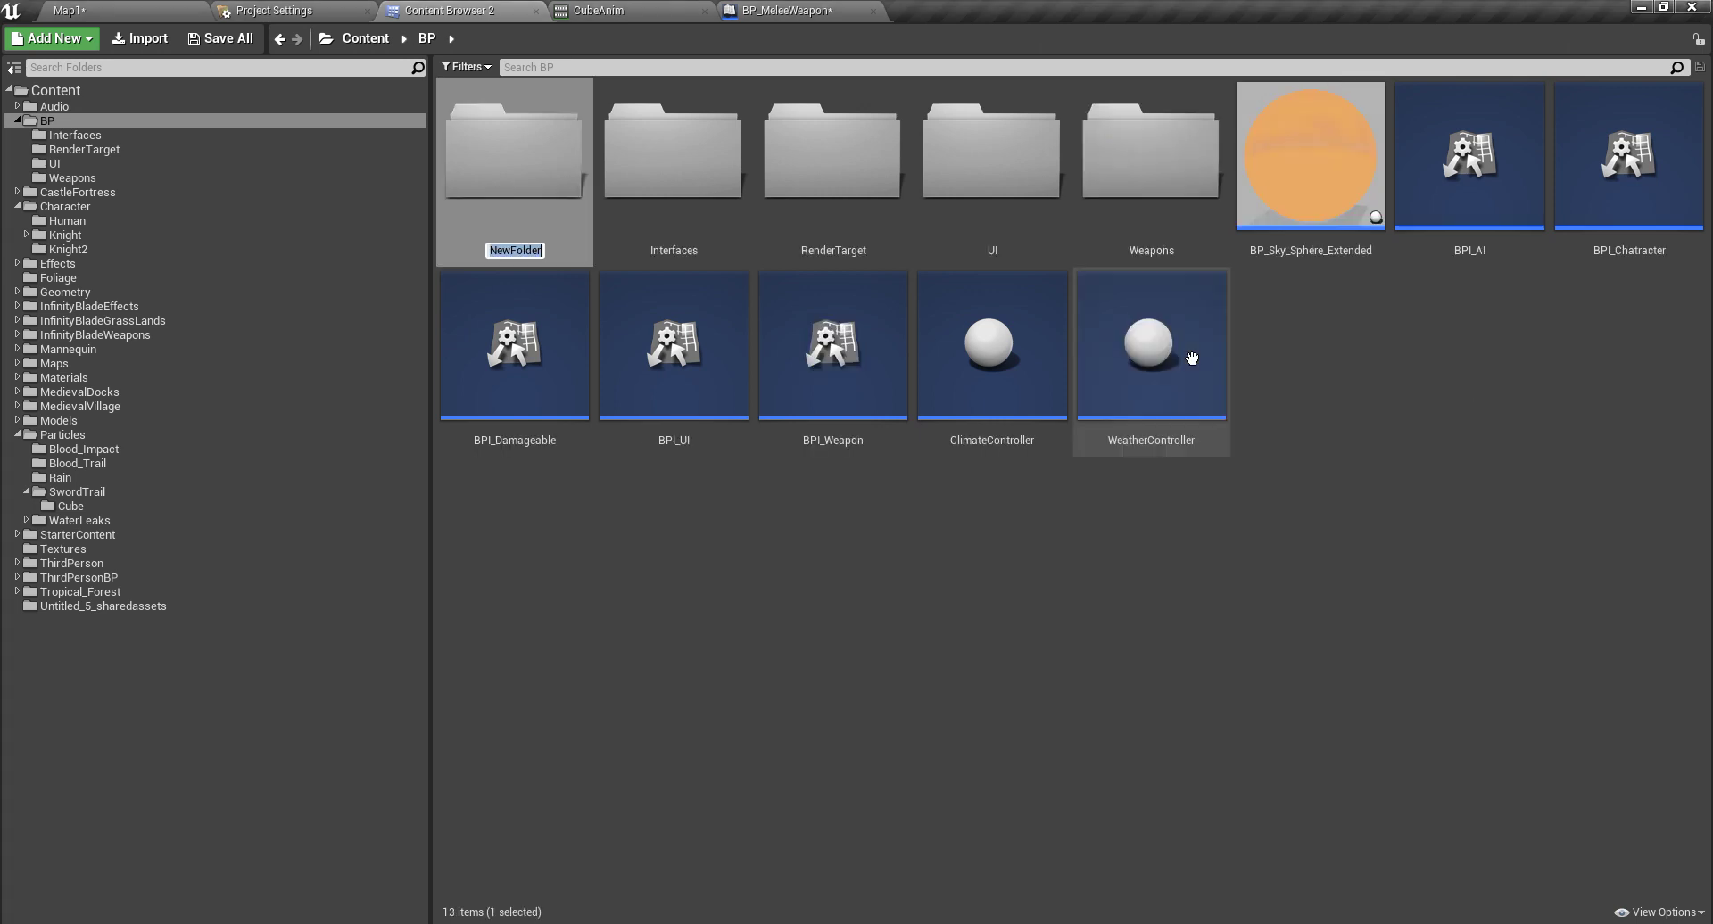
{"action": "type", "text": "Effects"}
{"action": "key", "text": "Return"}
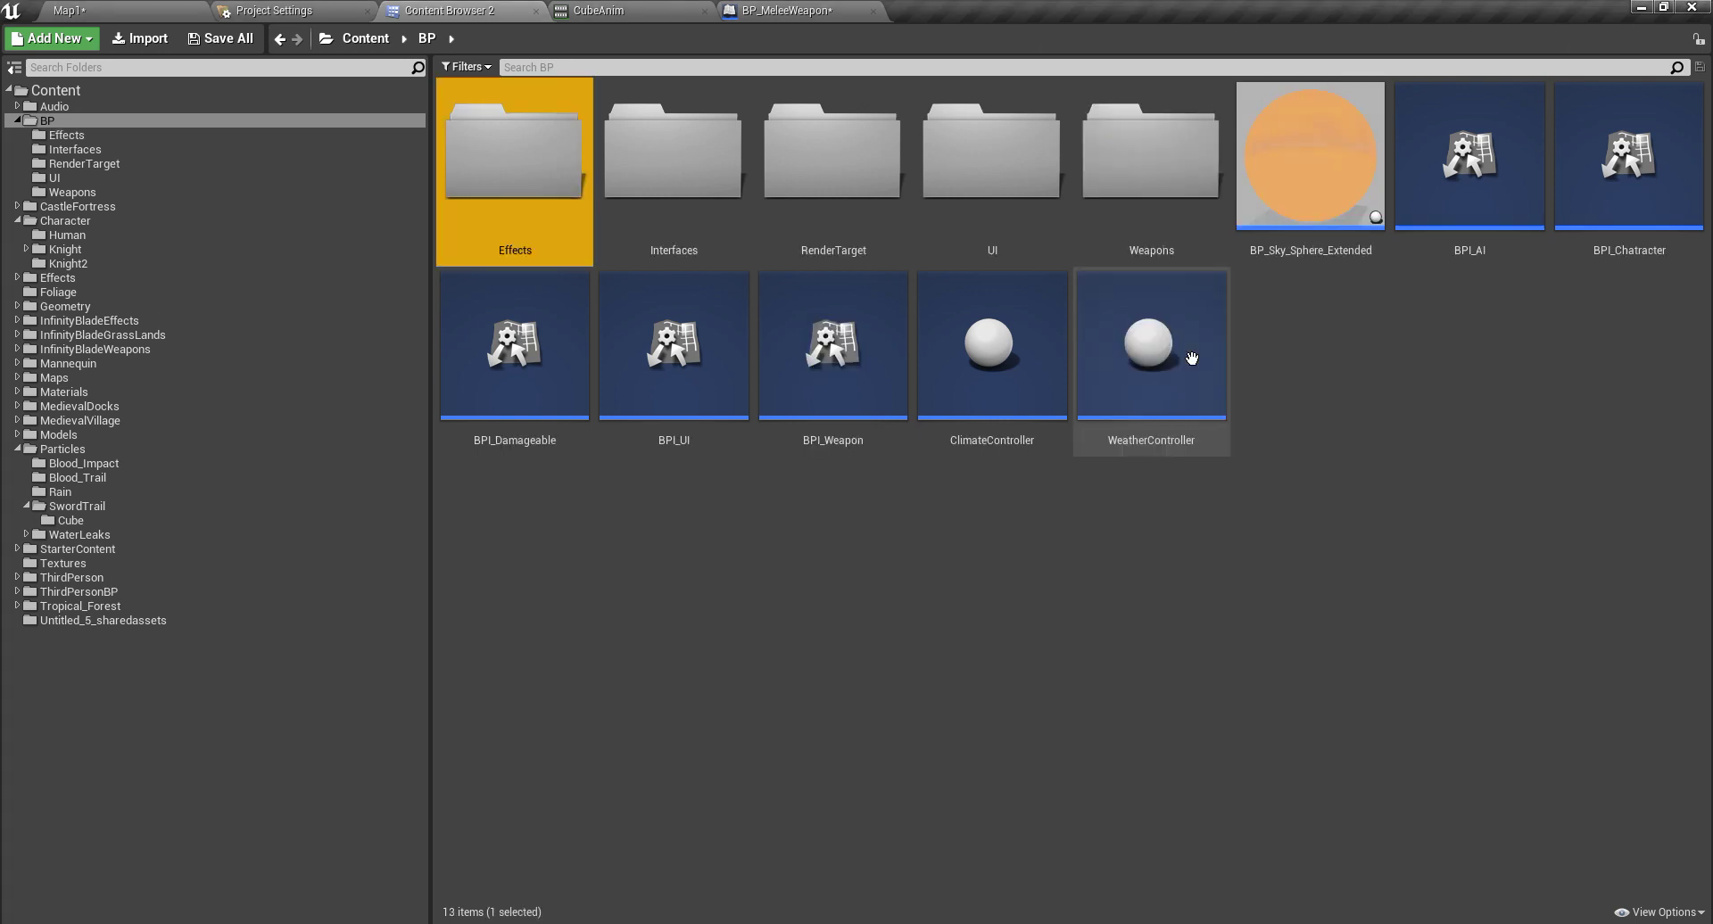
{"action": "key", "text": "Return"}
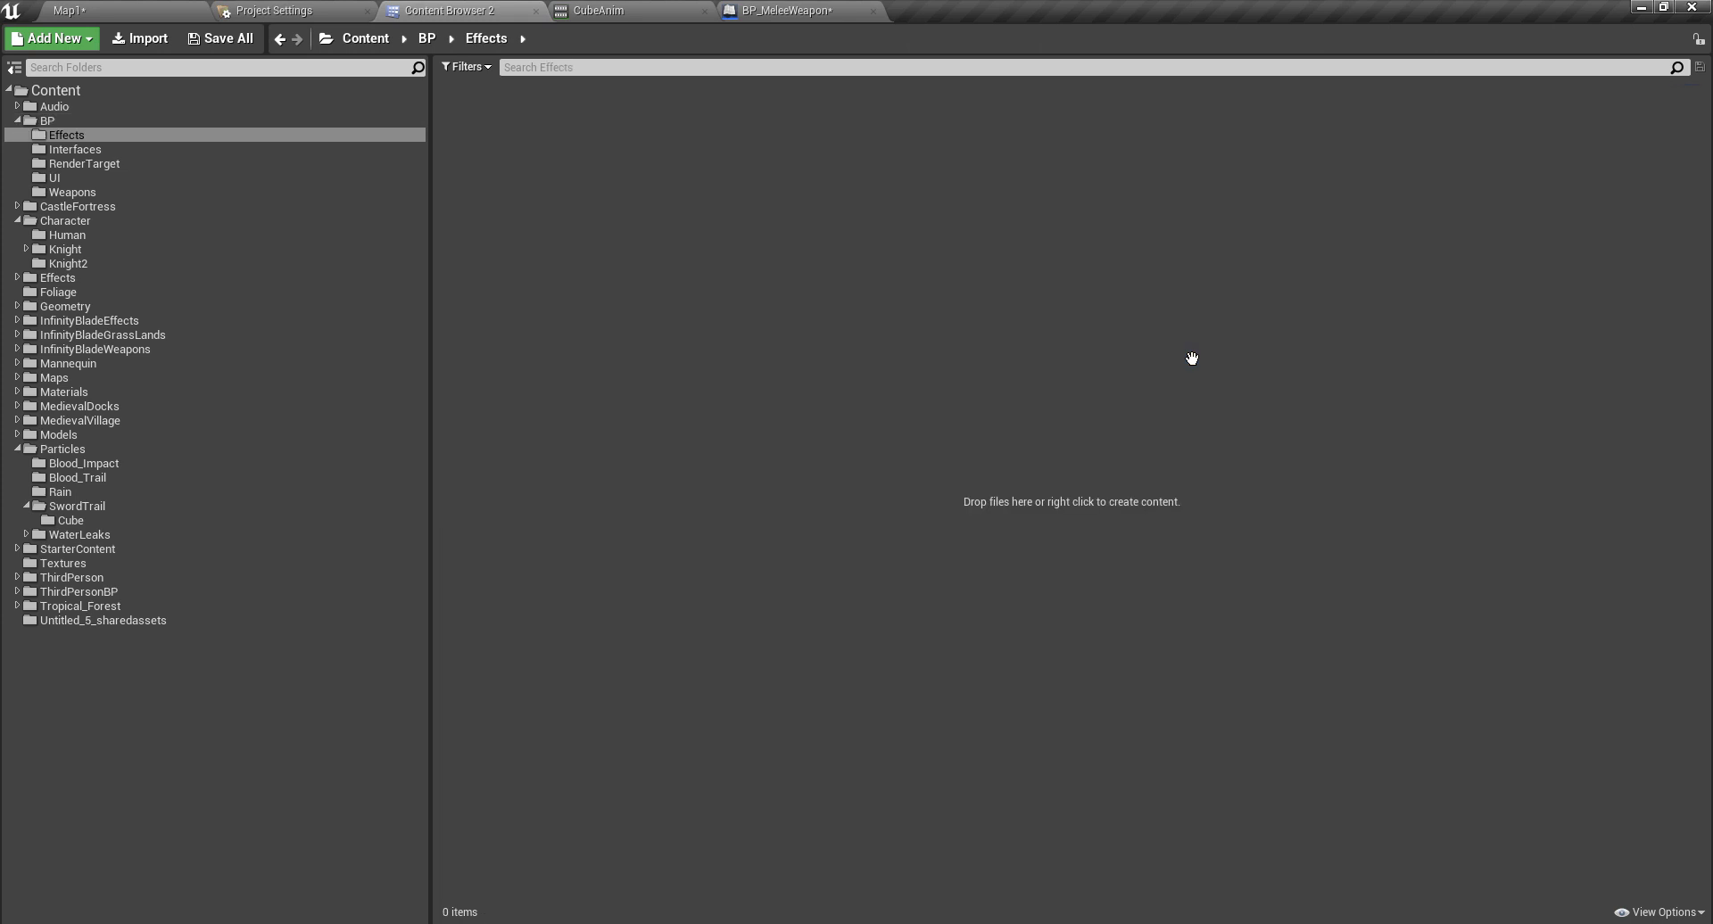
{"action": "right_click", "coordinate": [561, 178]}
{"action": "mouse_move", "coordinate": [685, 575]}
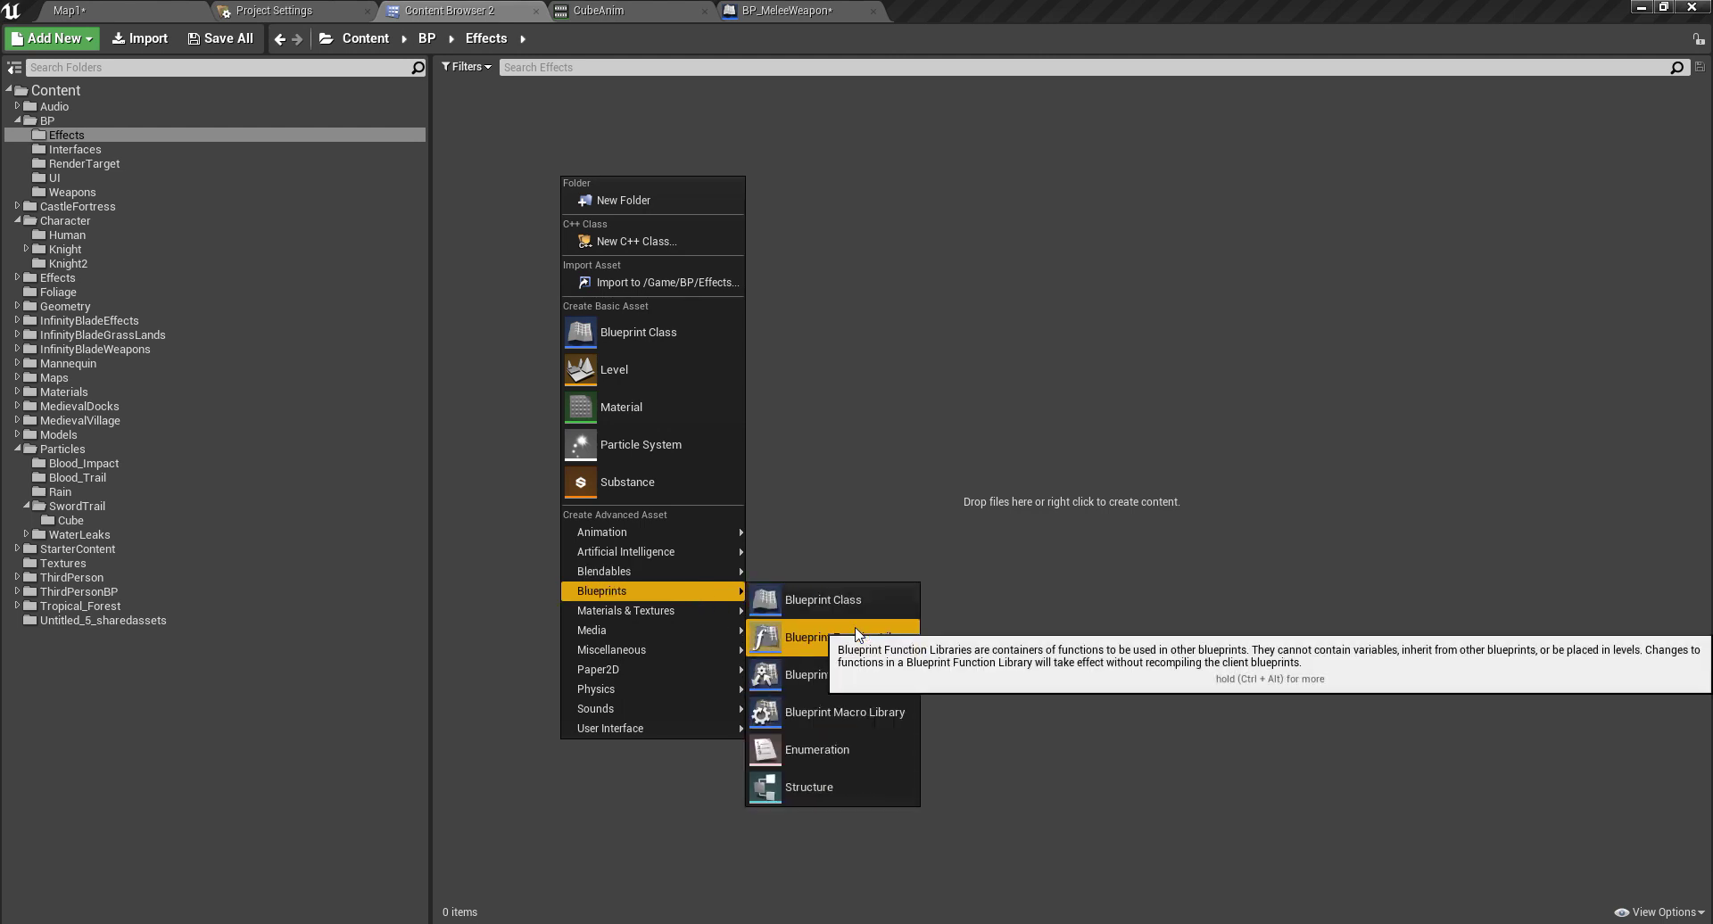
{"action": "key", "text": "Escape"}
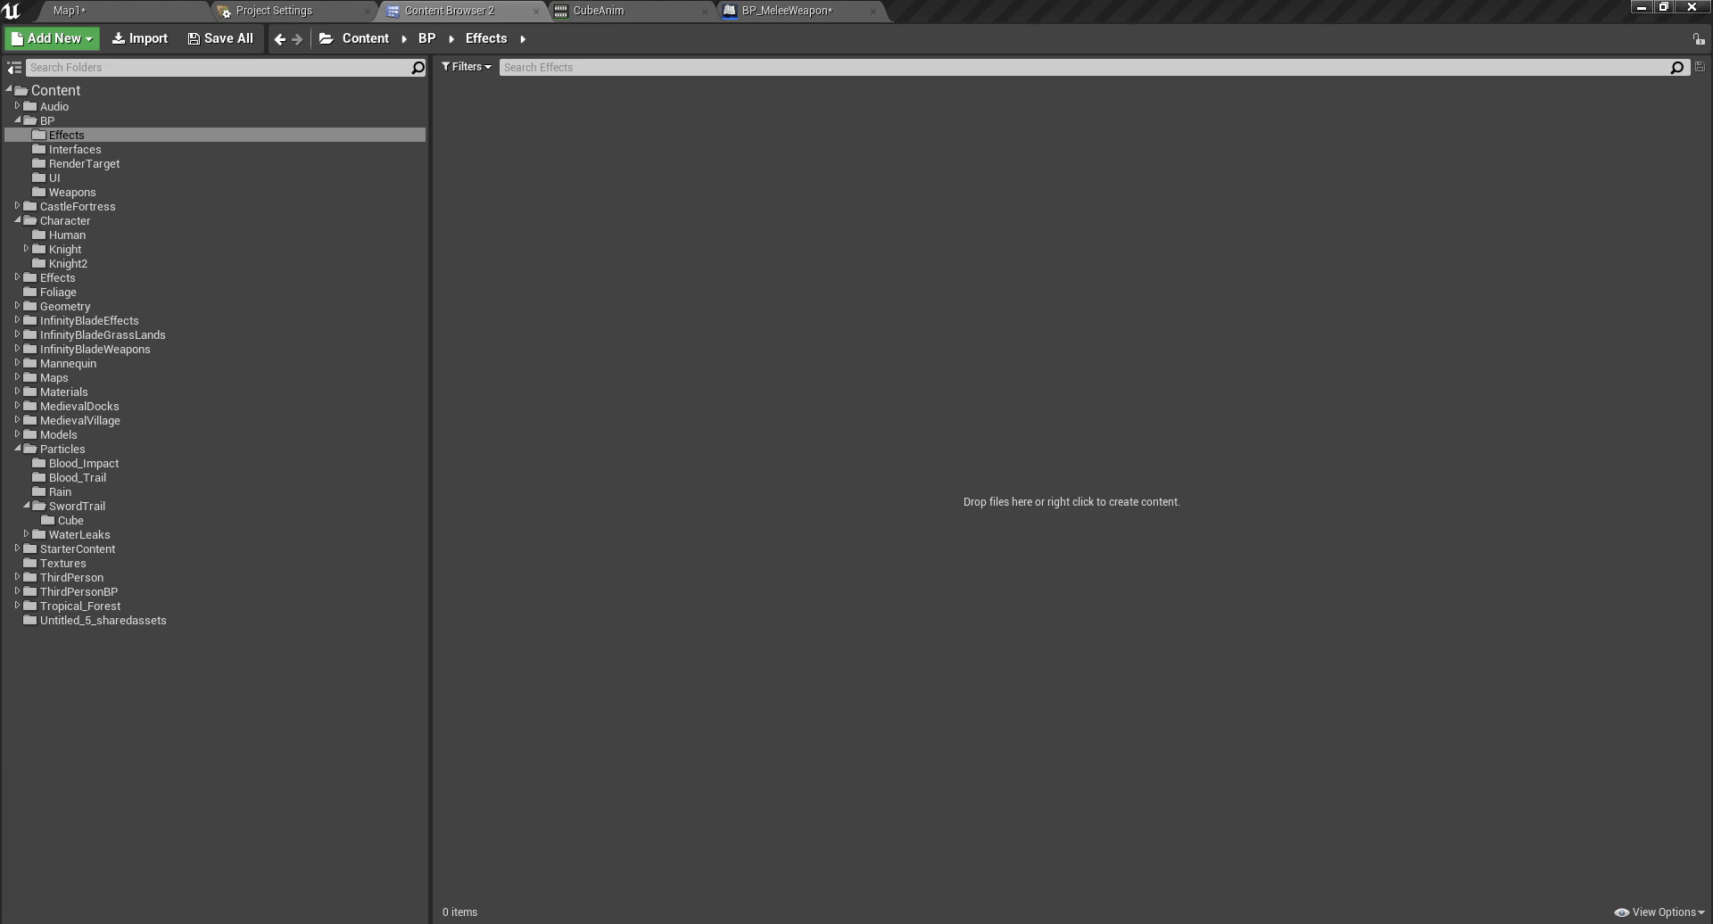
Step: Create a Blueprint Class with Scene Component as parent in the Effects folder, name it BP_trail and open it
{"action": "right_click", "coordinate": [634, 475]}
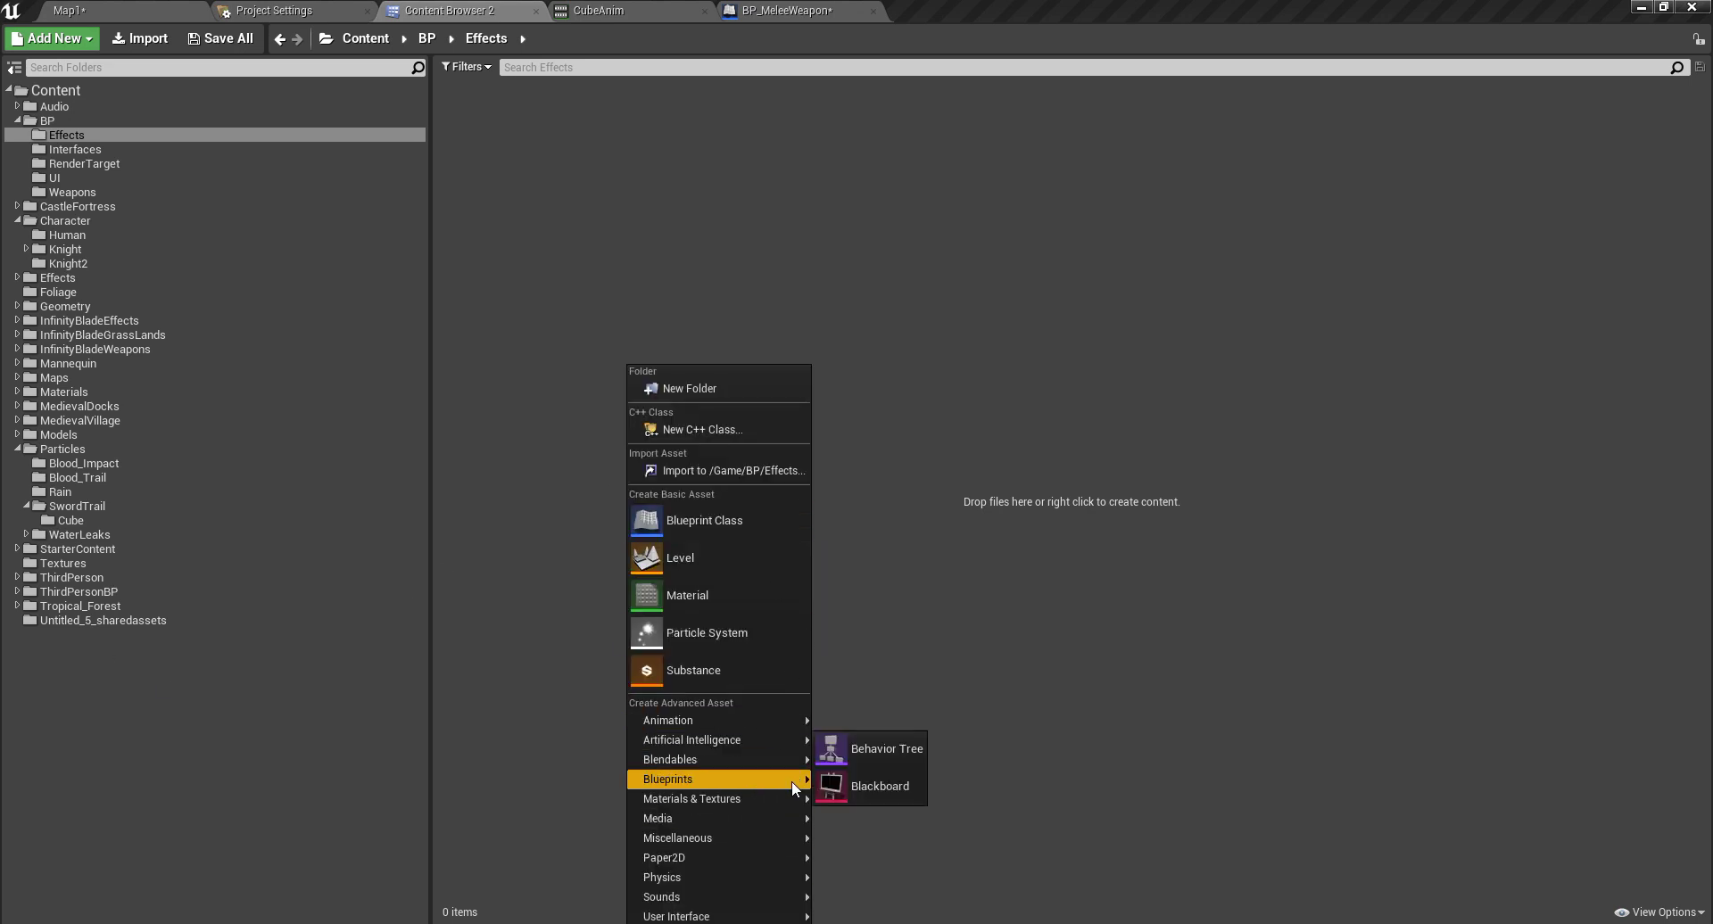
{"action": "mouse_move", "coordinate": [791, 779]}
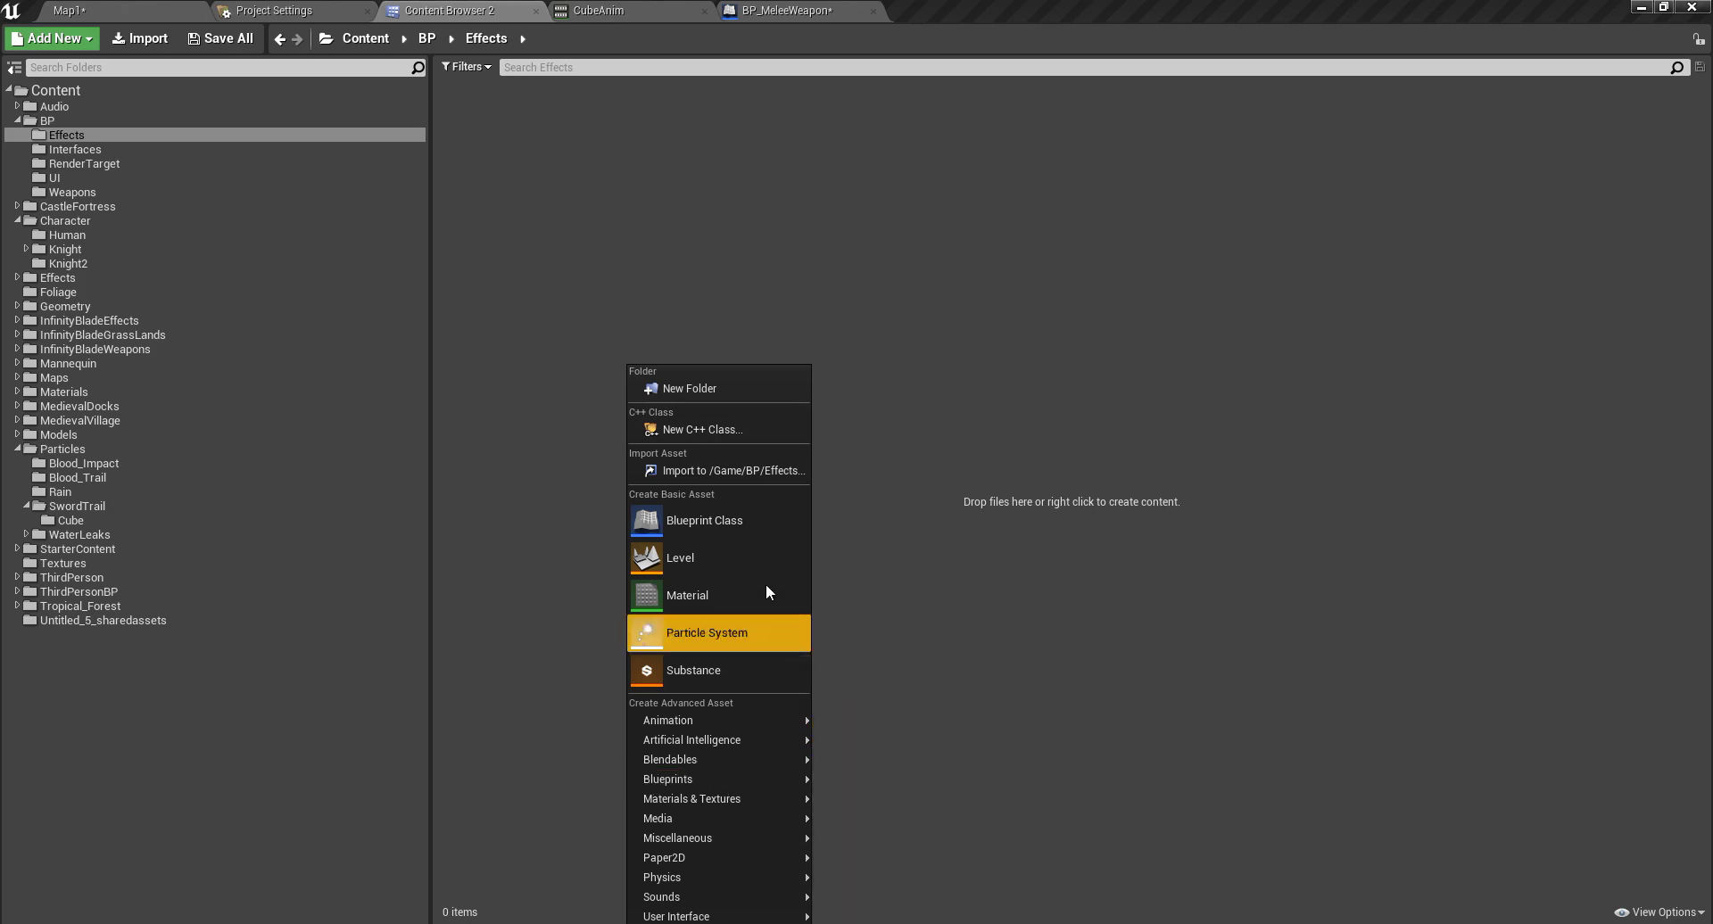
{"action": "left_click", "coordinate": [729, 521]}
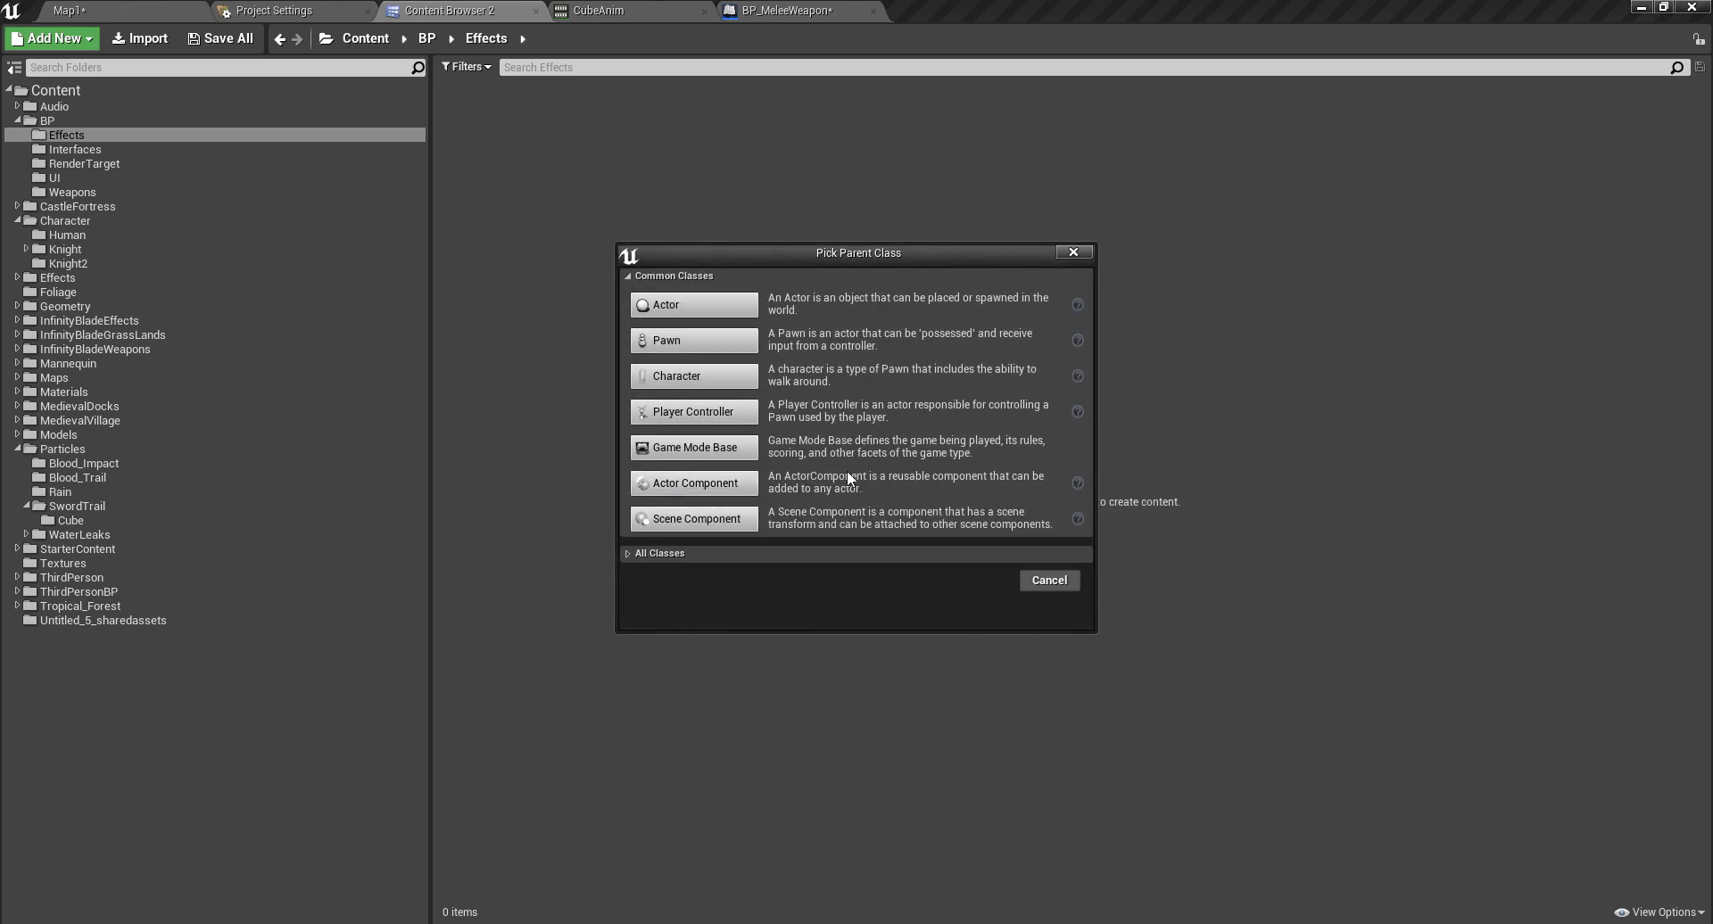
{"action": "left_click", "coordinate": [693, 483]}
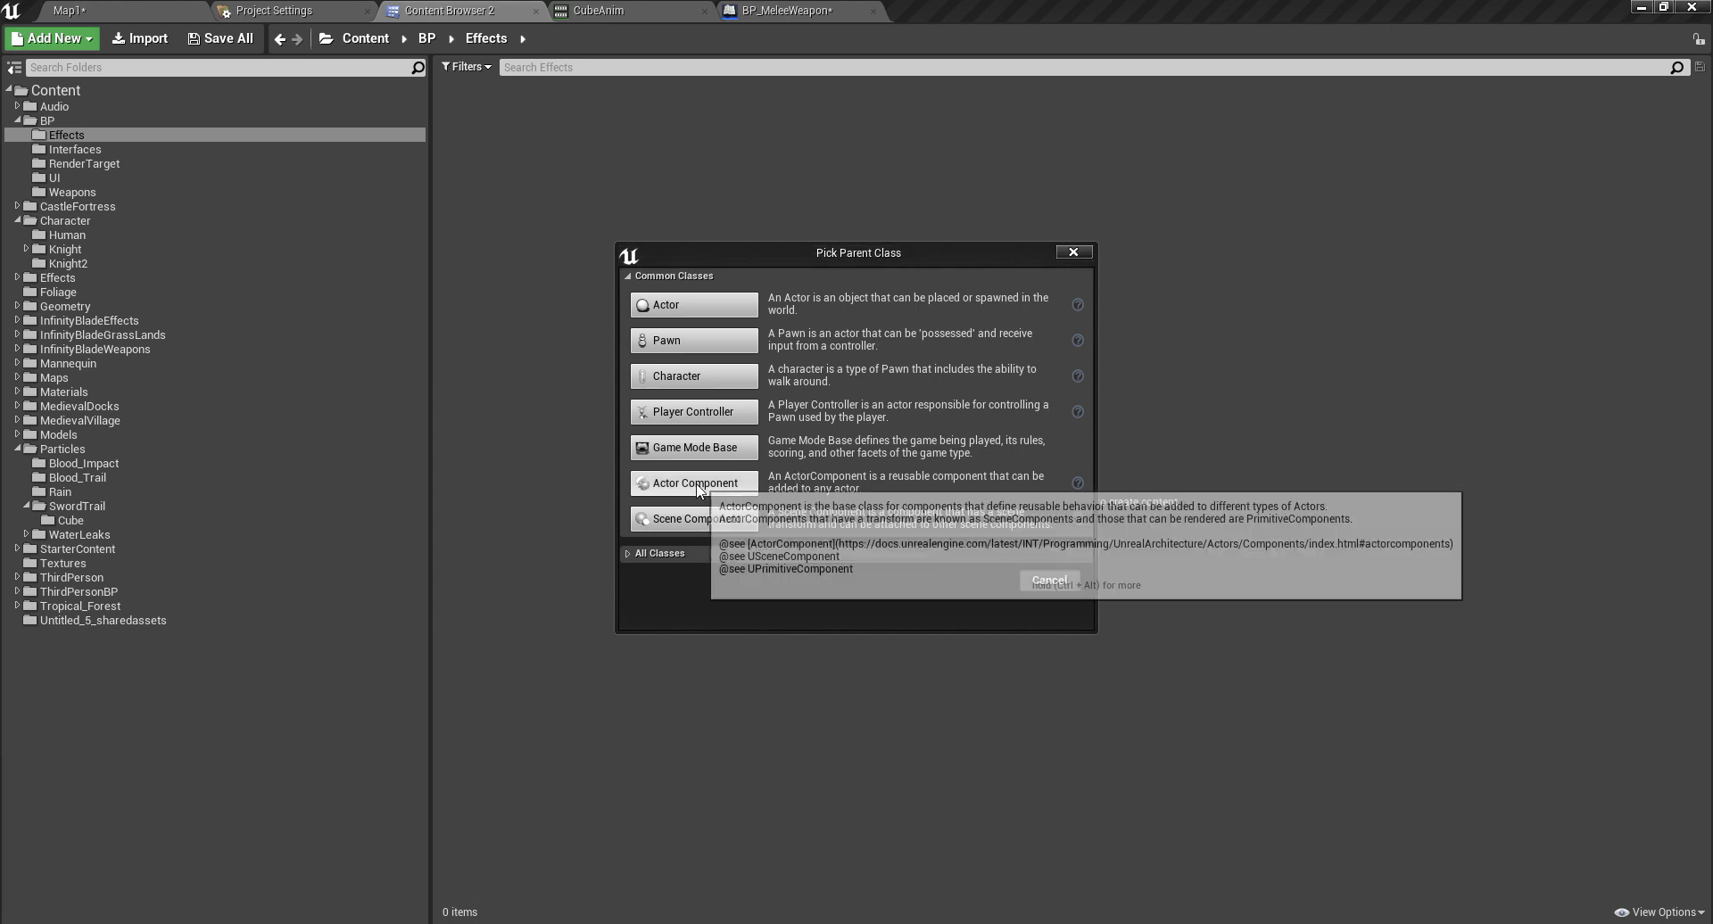
{"action": "left_click", "coordinate": [694, 519]}
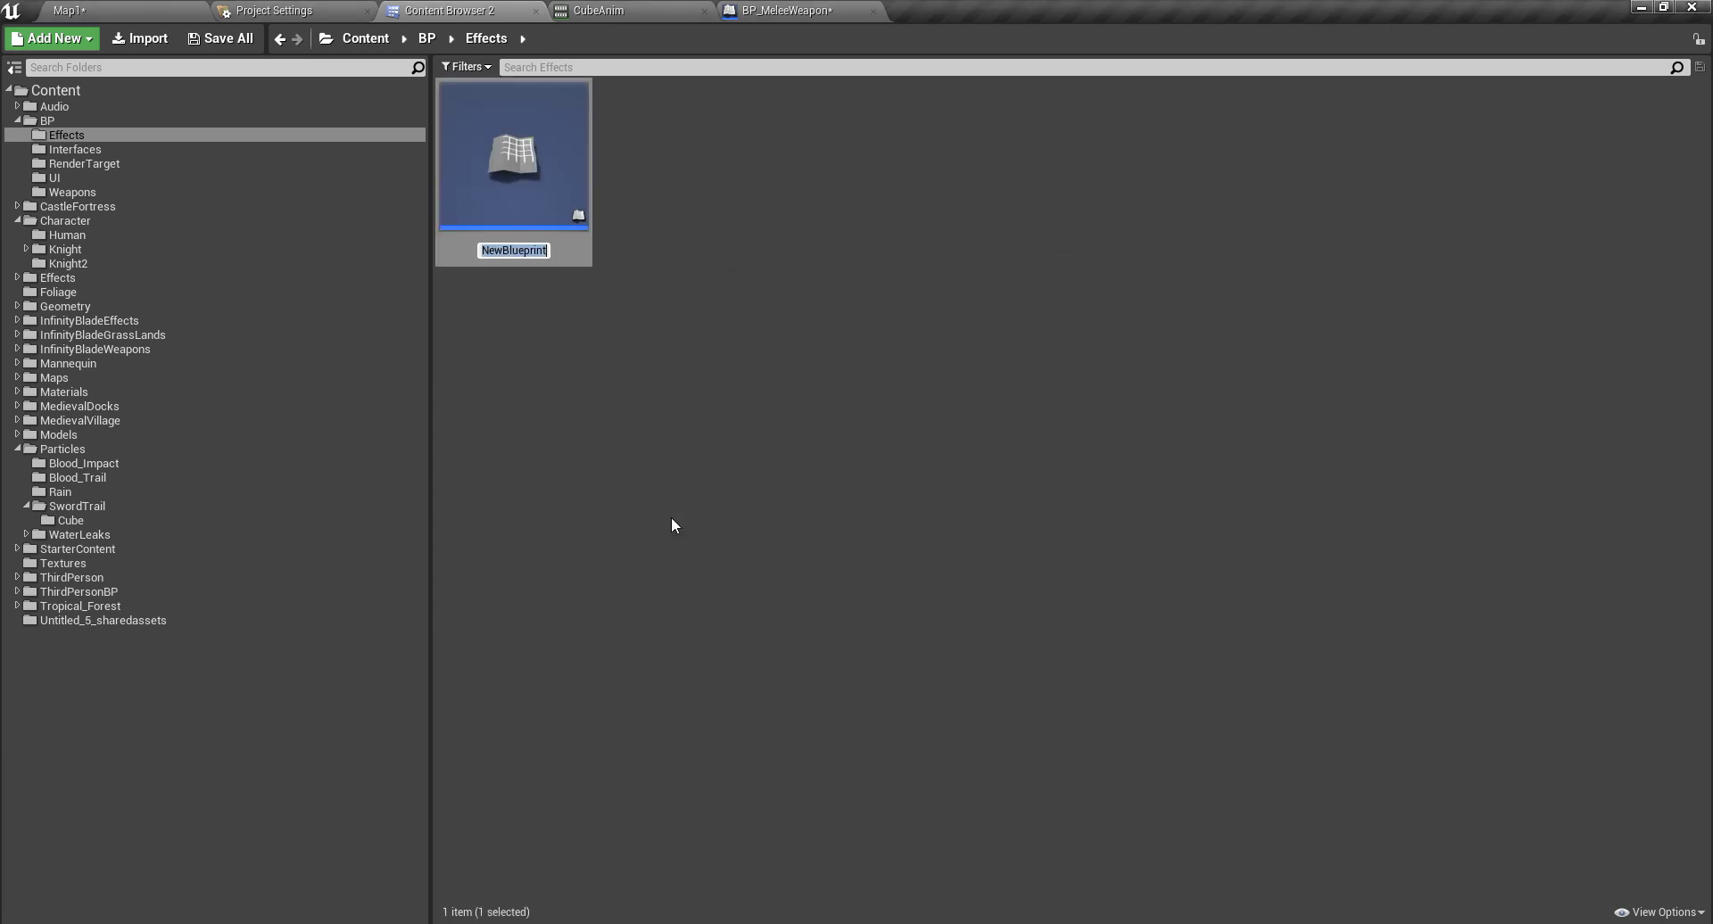
{"action": "type", "text": "BP_trail"}
{"action": "key", "text": "Return"}
{"action": "key", "text": "Return"}
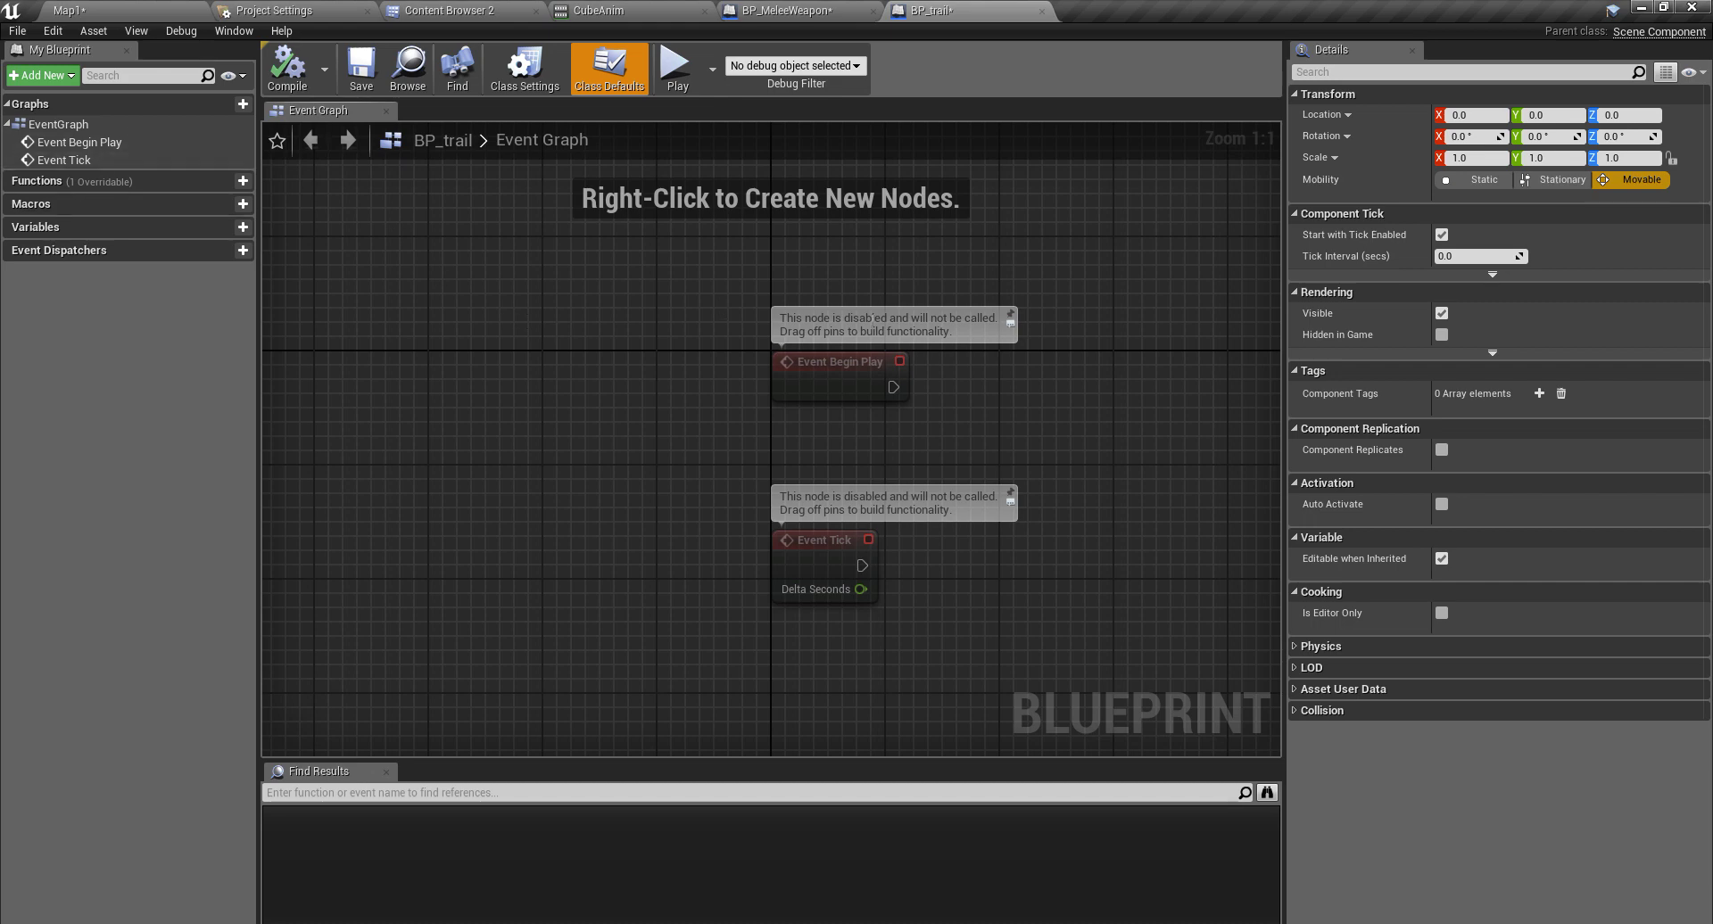
Step: Close the BP_trail blueprint and force delete it from the Effects folder
{"action": "left_click", "coordinate": [1041, 11]}
{"action": "left_click", "coordinate": [438, 11]}
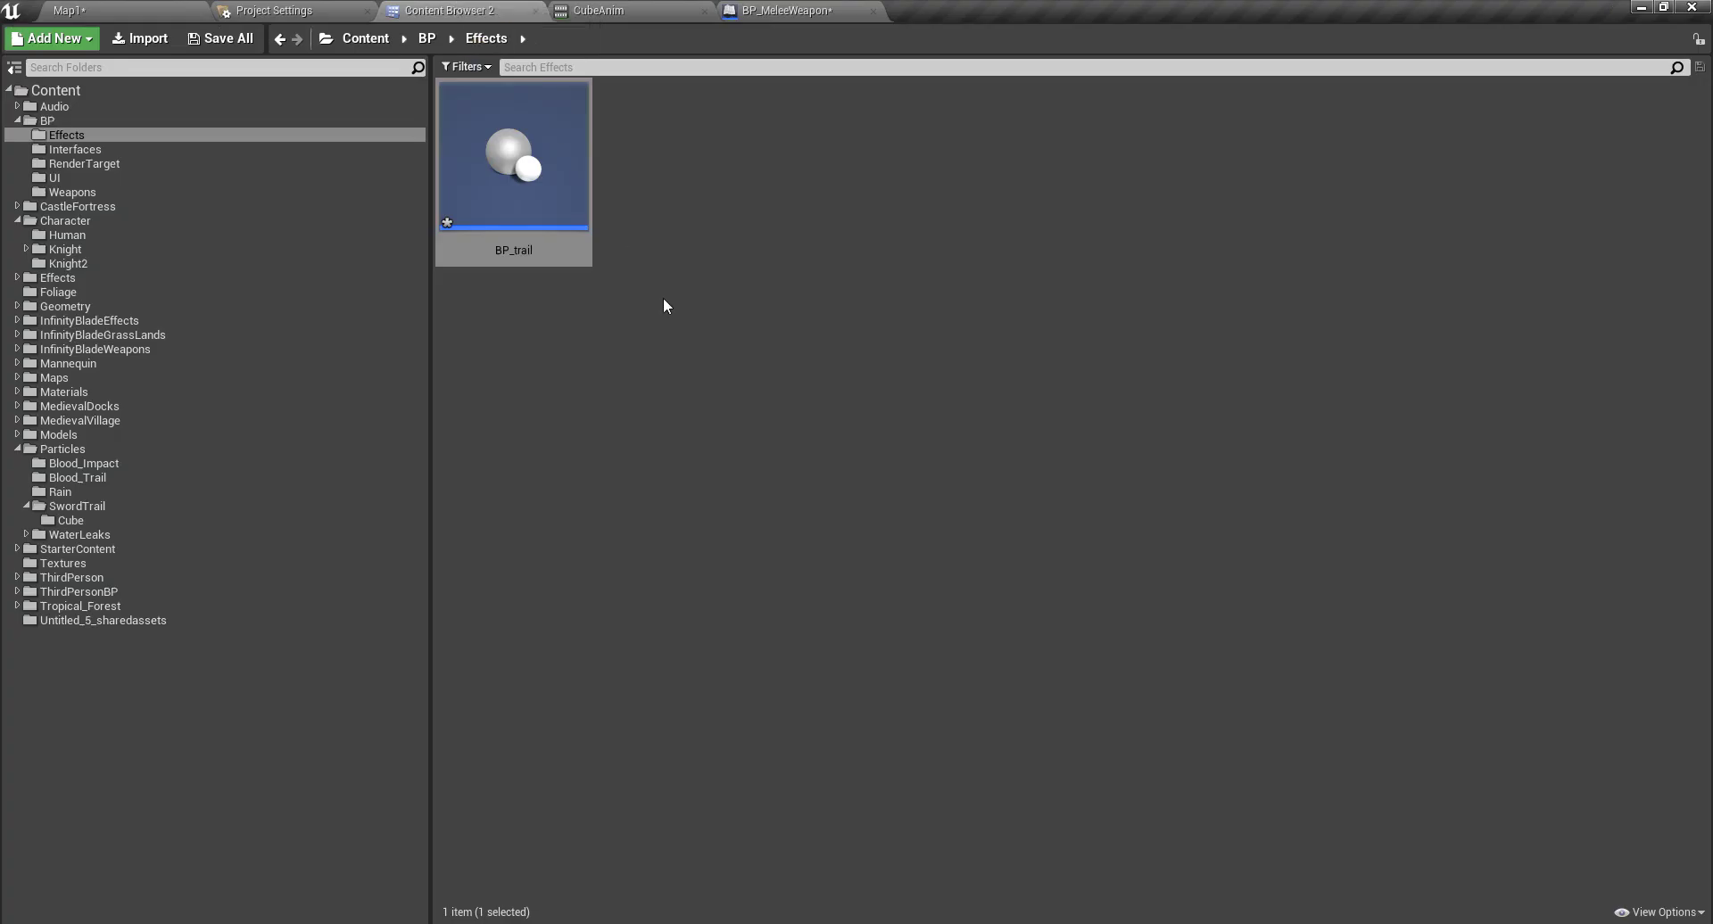
{"action": "left_click", "coordinate": [504, 156]}
{"action": "key", "text": "Delete"}
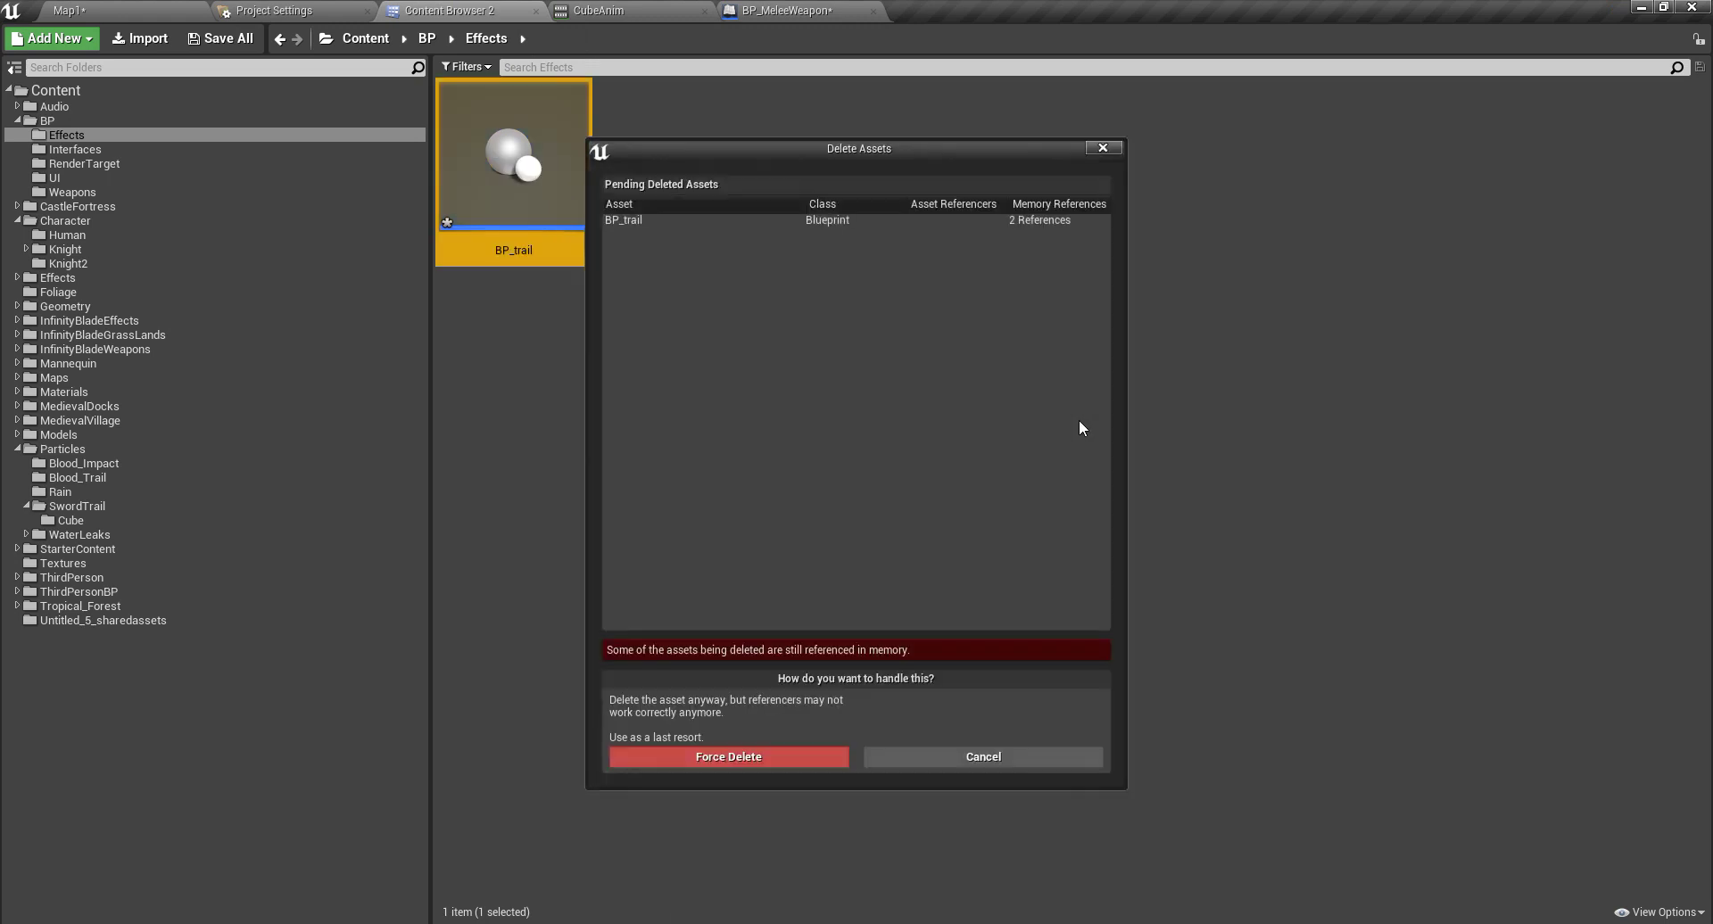
{"action": "left_click", "coordinate": [733, 758]}
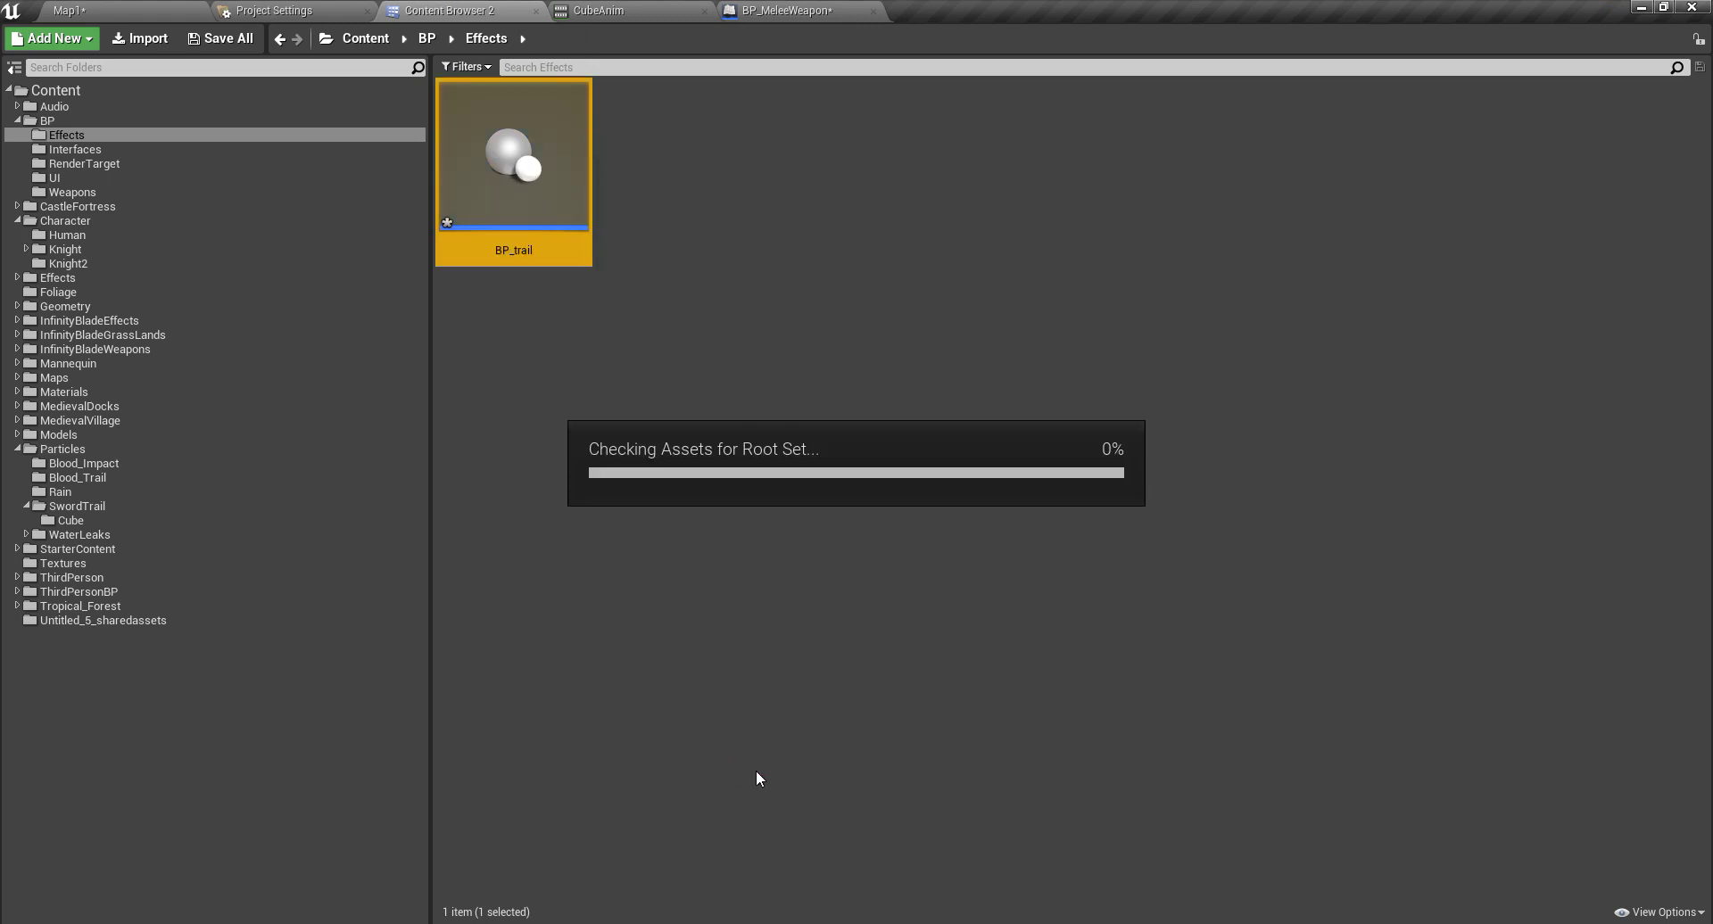
Step: Create a Blueprint Class with Actor Component as parent in the Effects folder, name it BP_Trail and open it
{"action": "right_click", "coordinate": [731, 318]}
{"action": "mouse_move", "coordinate": [858, 695]}
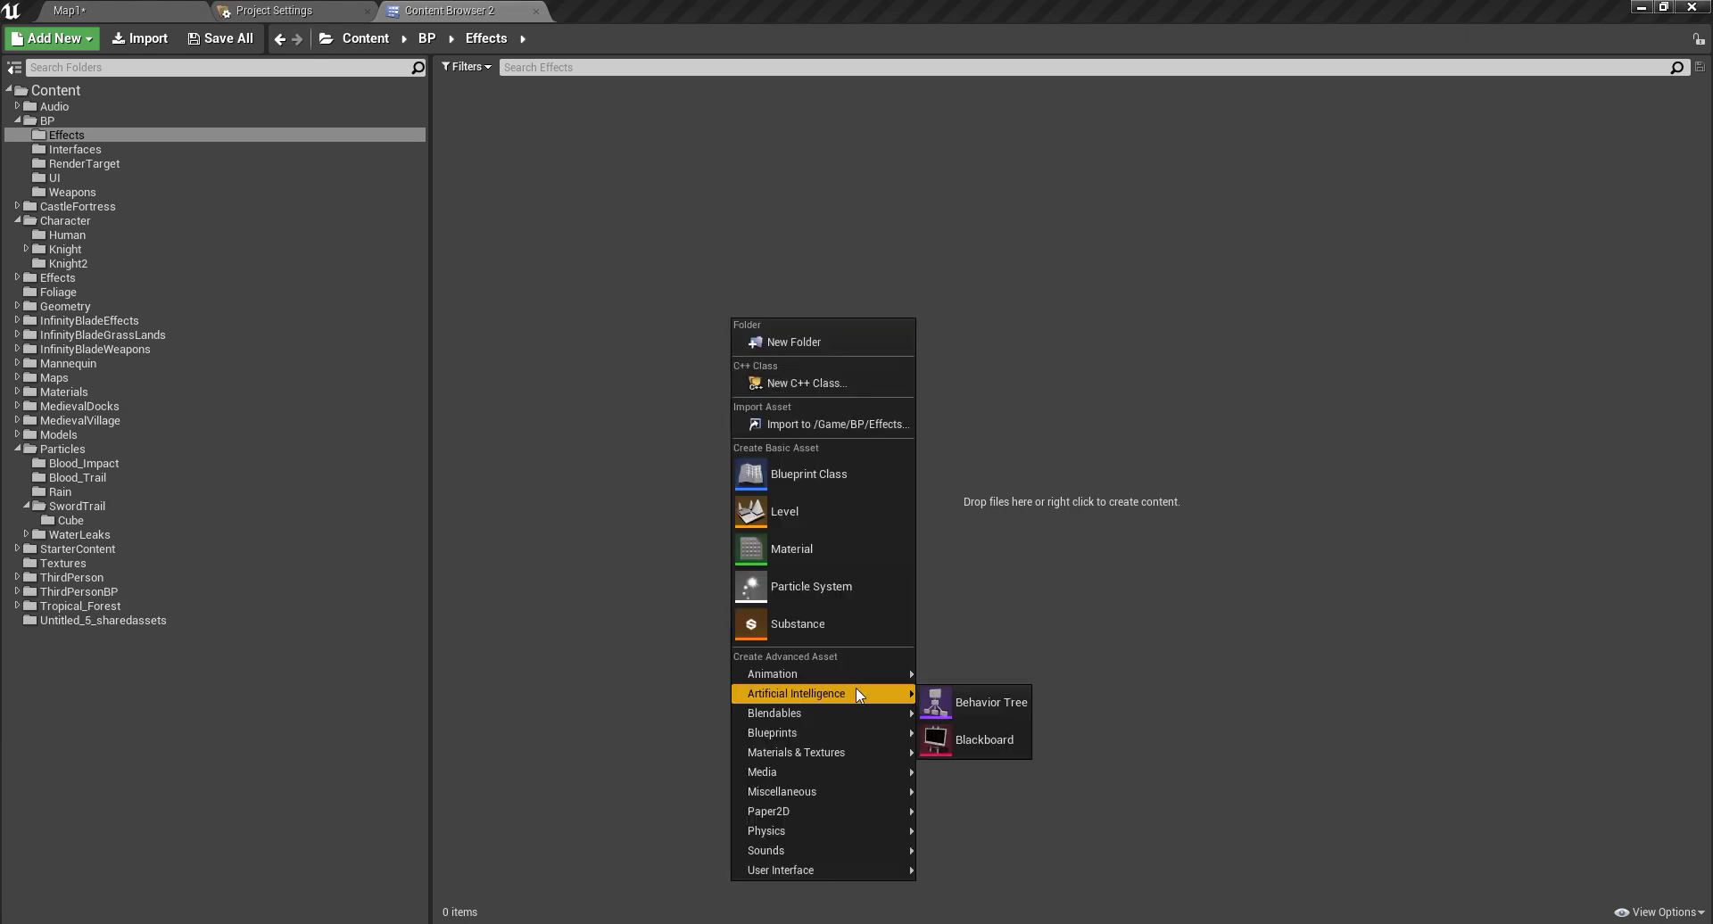
{"action": "left_click", "coordinate": [838, 488]}
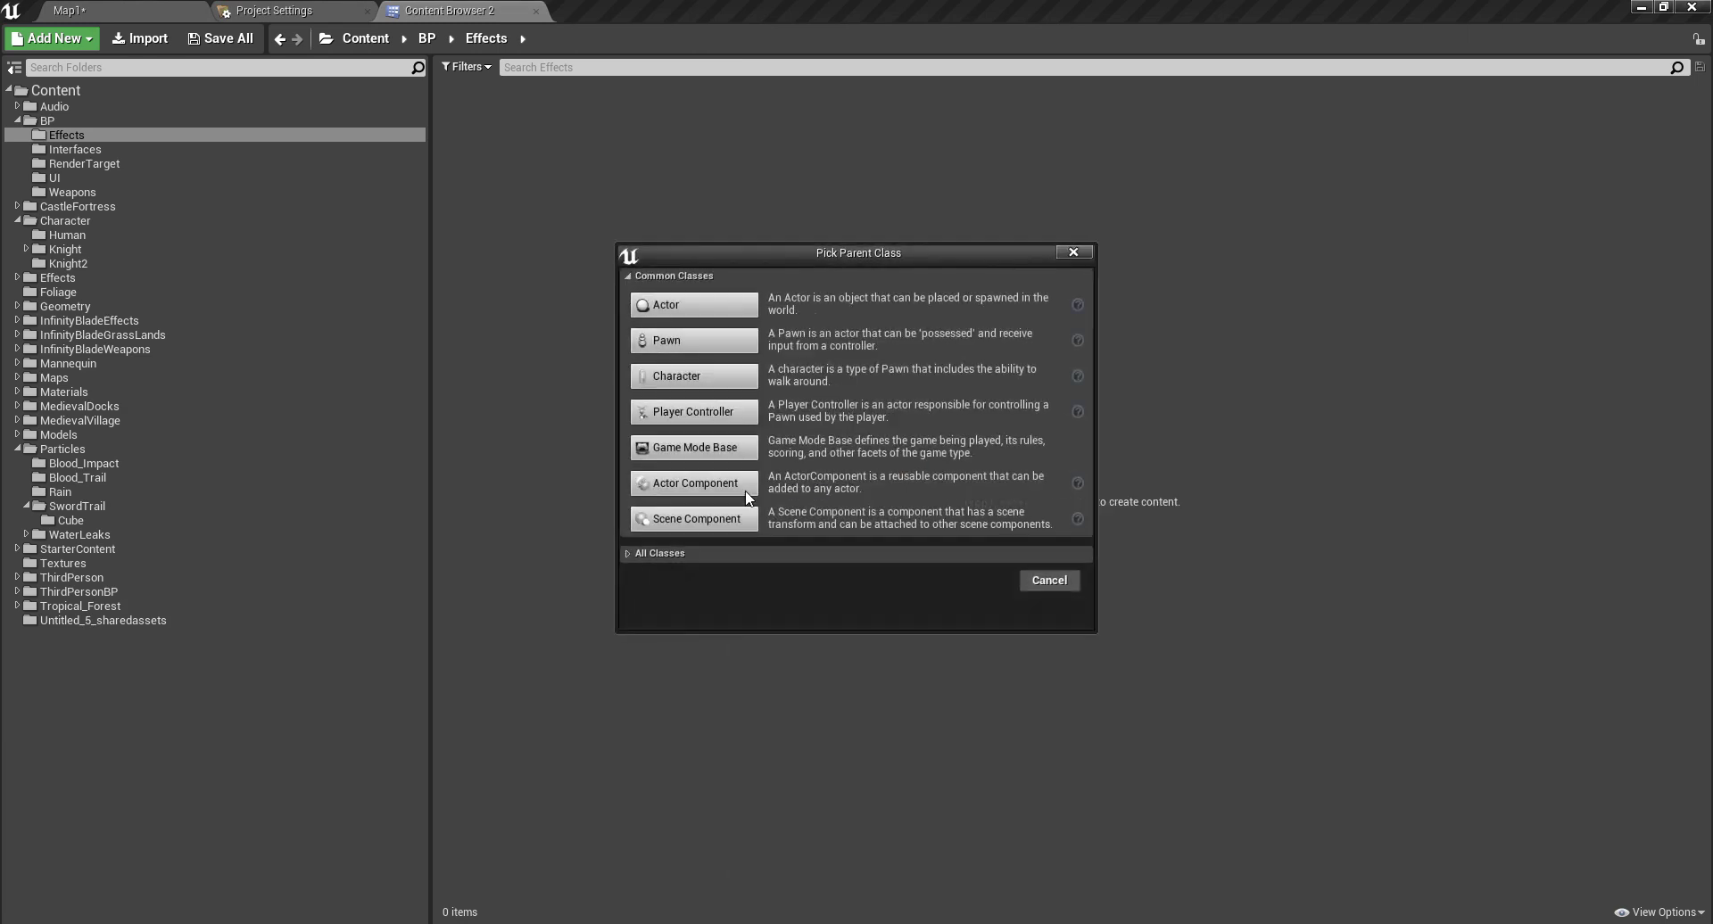
{"action": "left_click", "coordinate": [681, 485]}
{"action": "type", "text": "BP_Trail"}
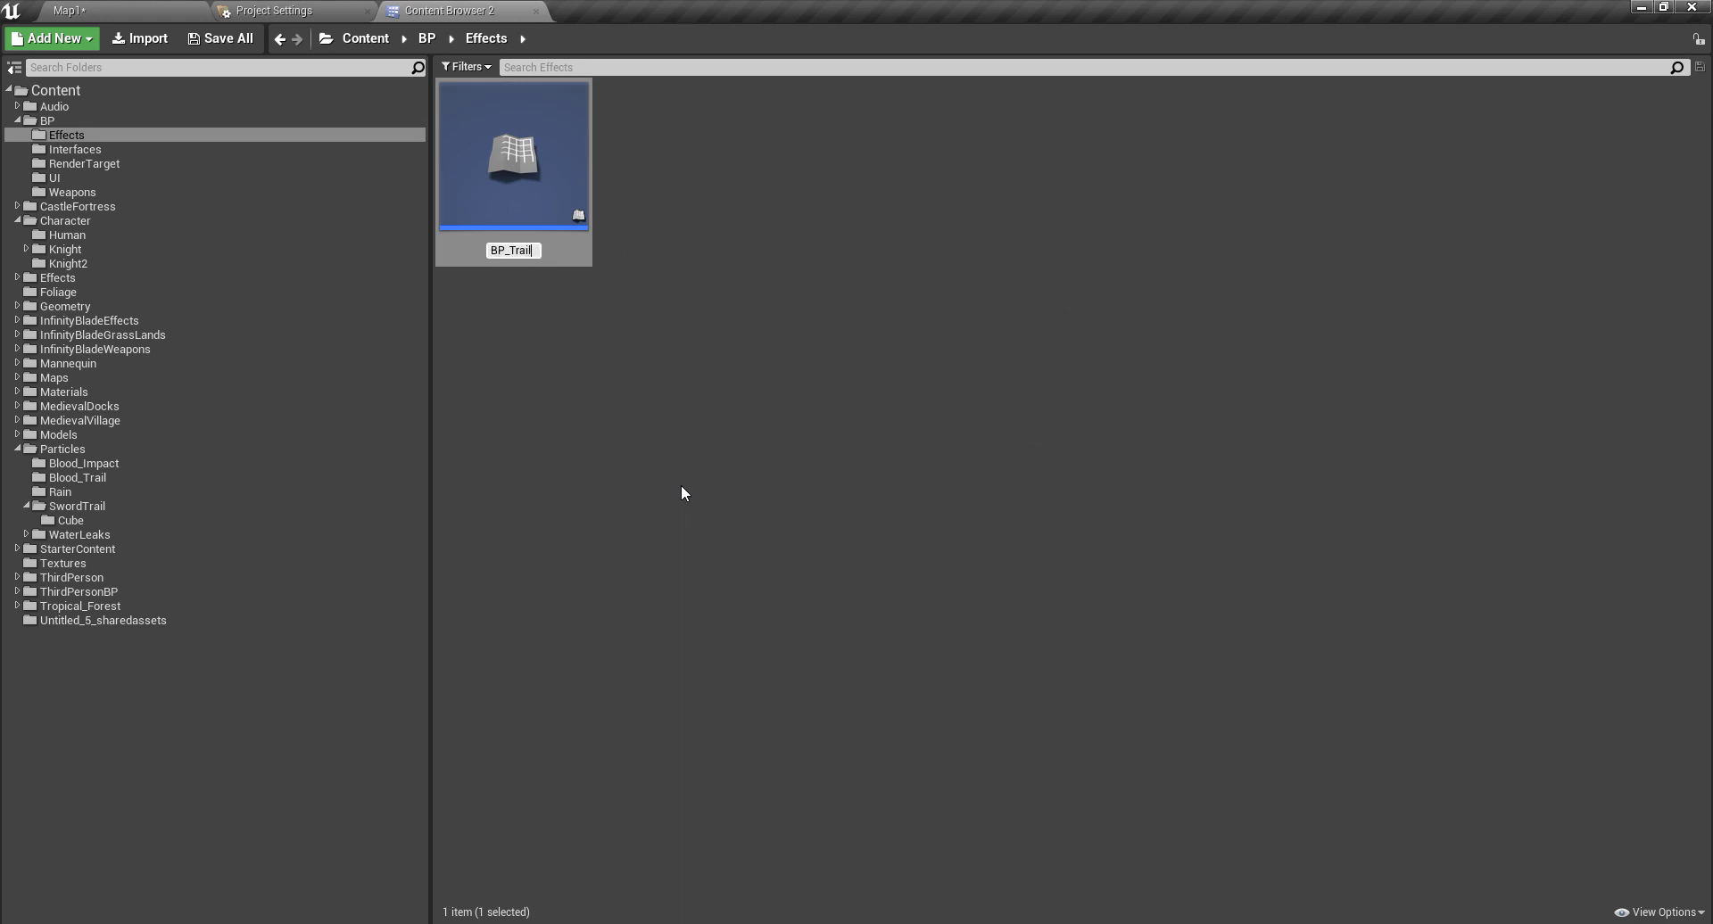
{"action": "key", "text": "Return"}
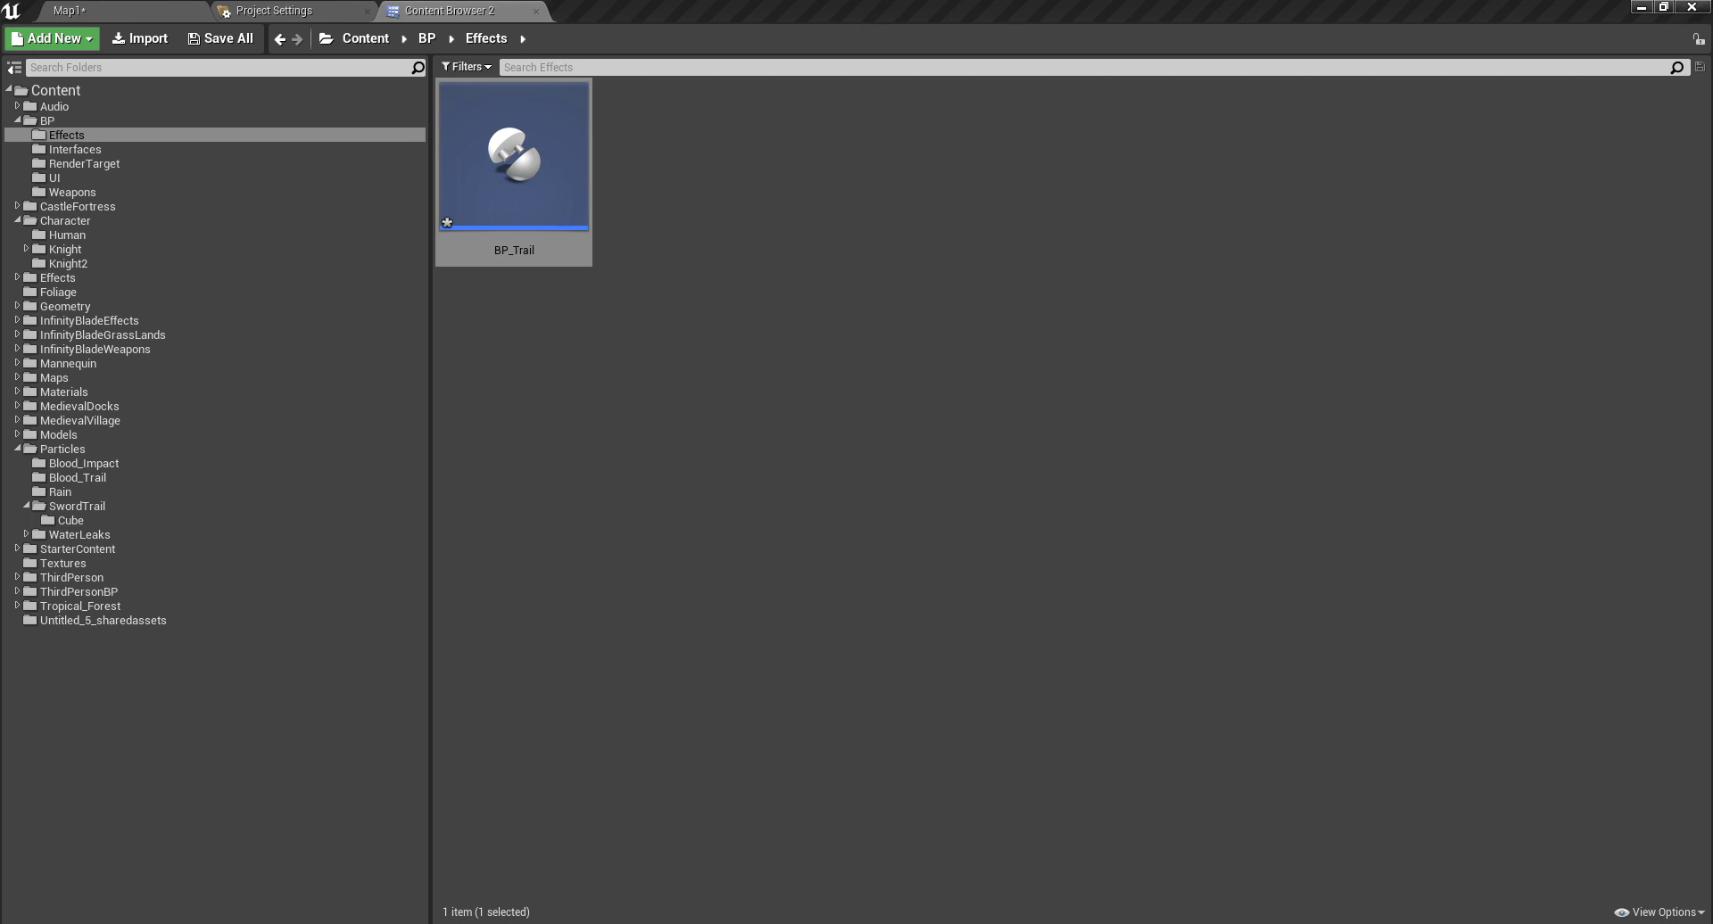
{"action": "left_click_drag", "start_coordinate": [901, 11], "coordinate": [840, 10]}
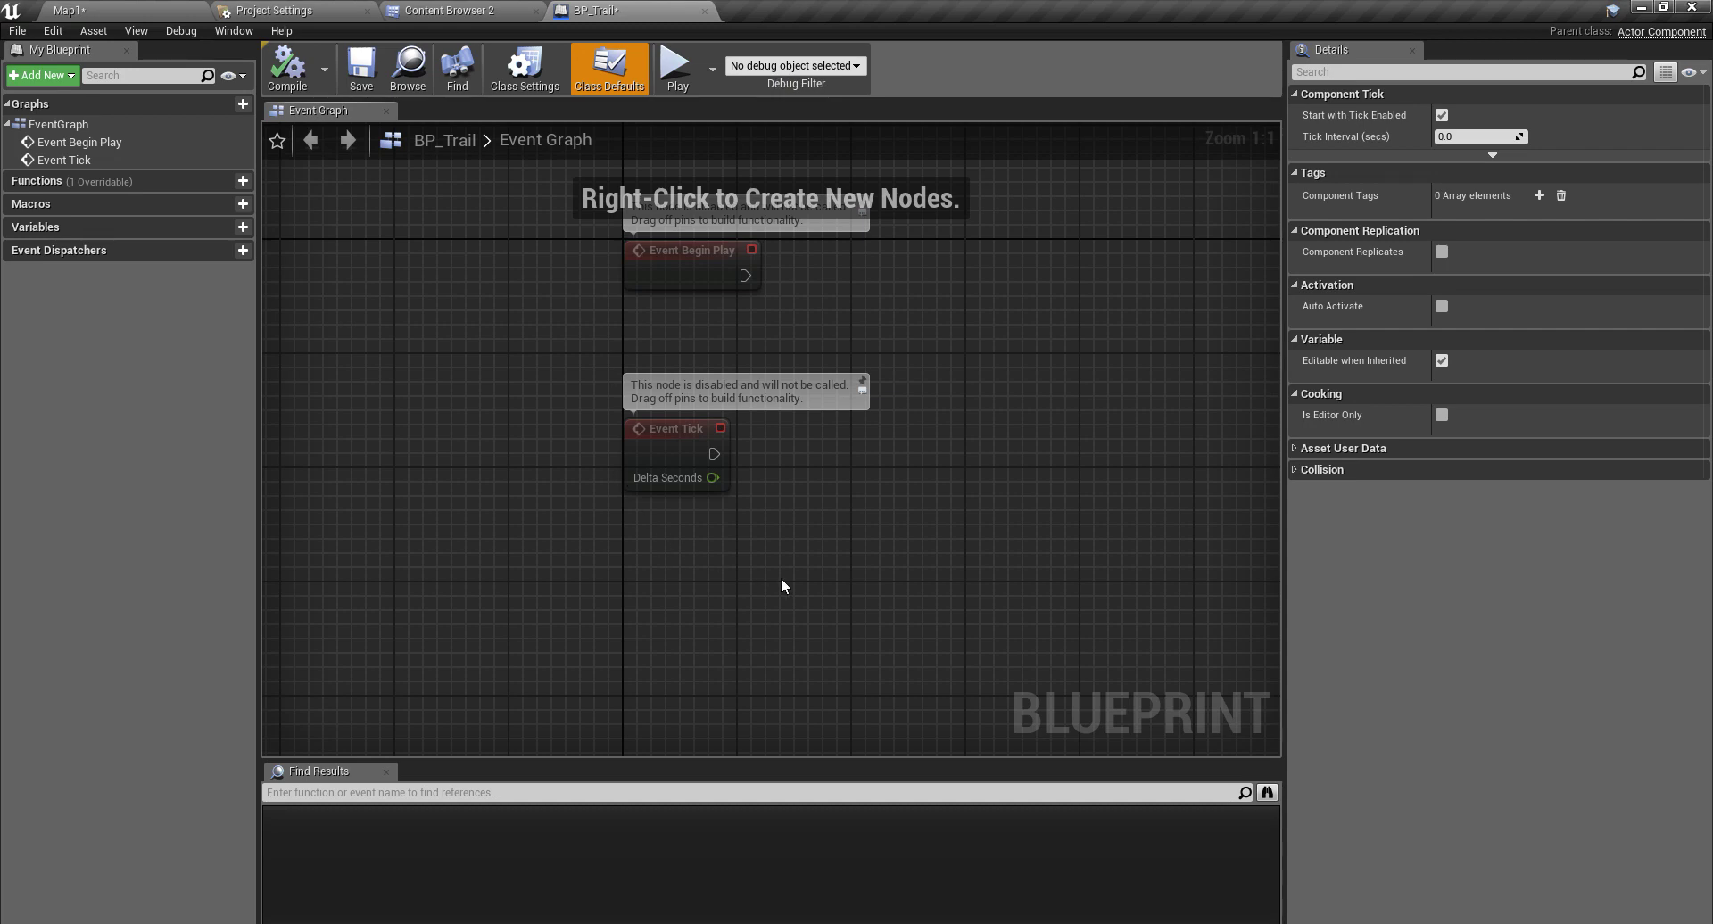
{"action": "mouse_move", "coordinate": [128, 173]}
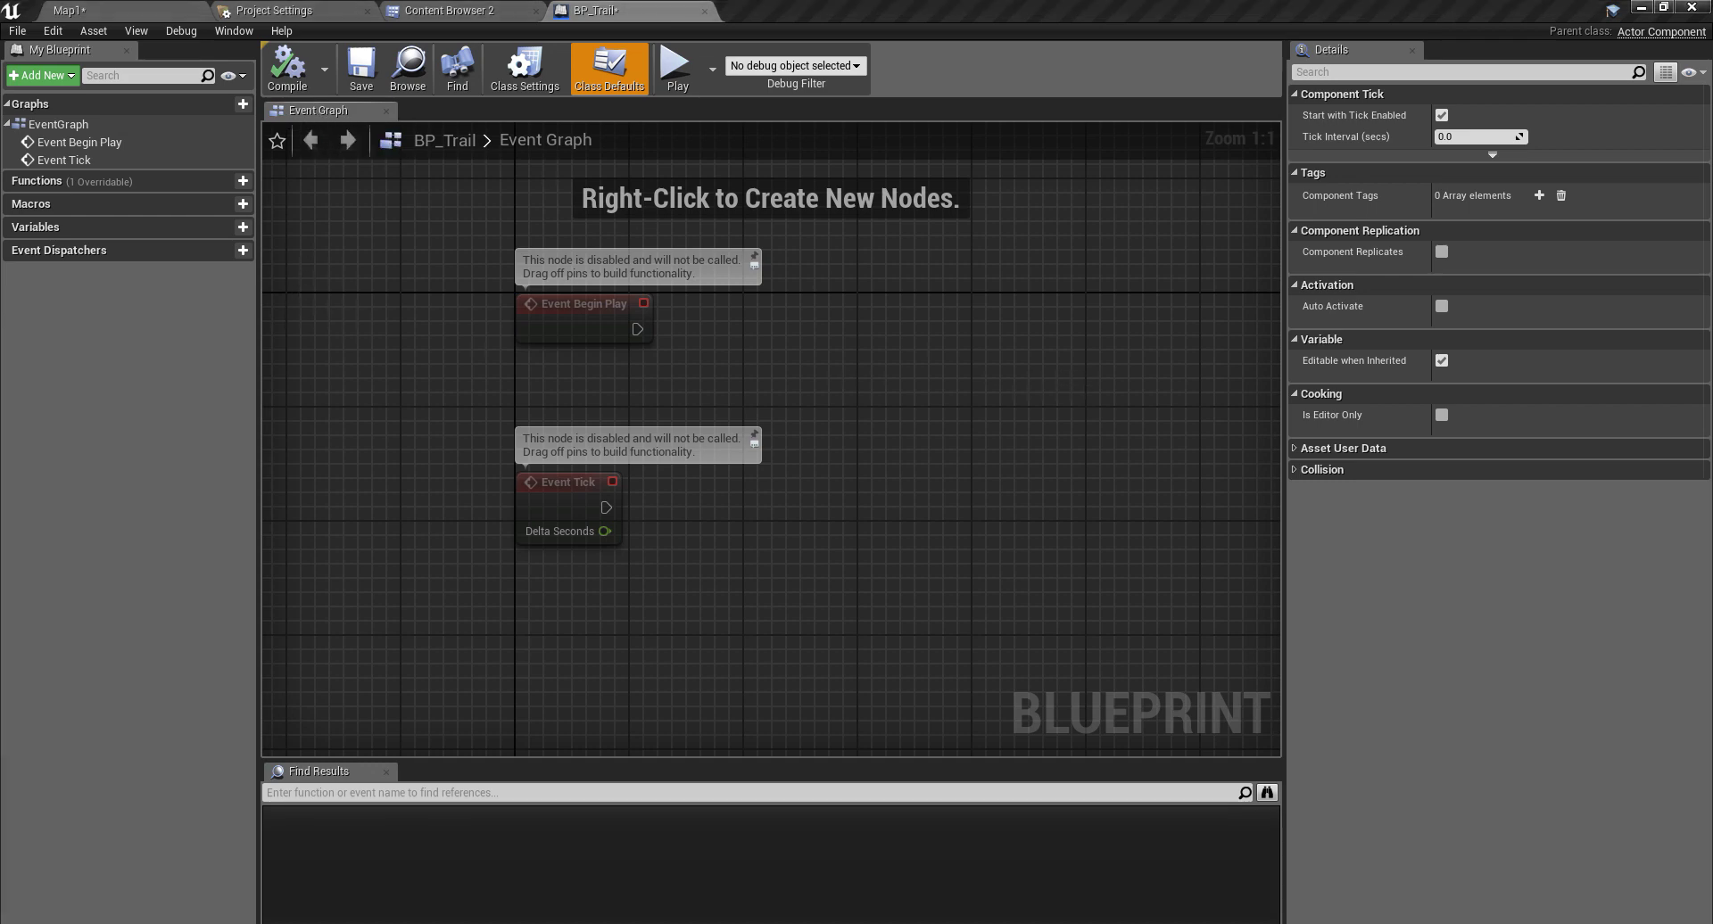
Step: Close the BP_Trail blueprint and delete it from the Effects folder
{"action": "left_click", "coordinate": [705, 11]}
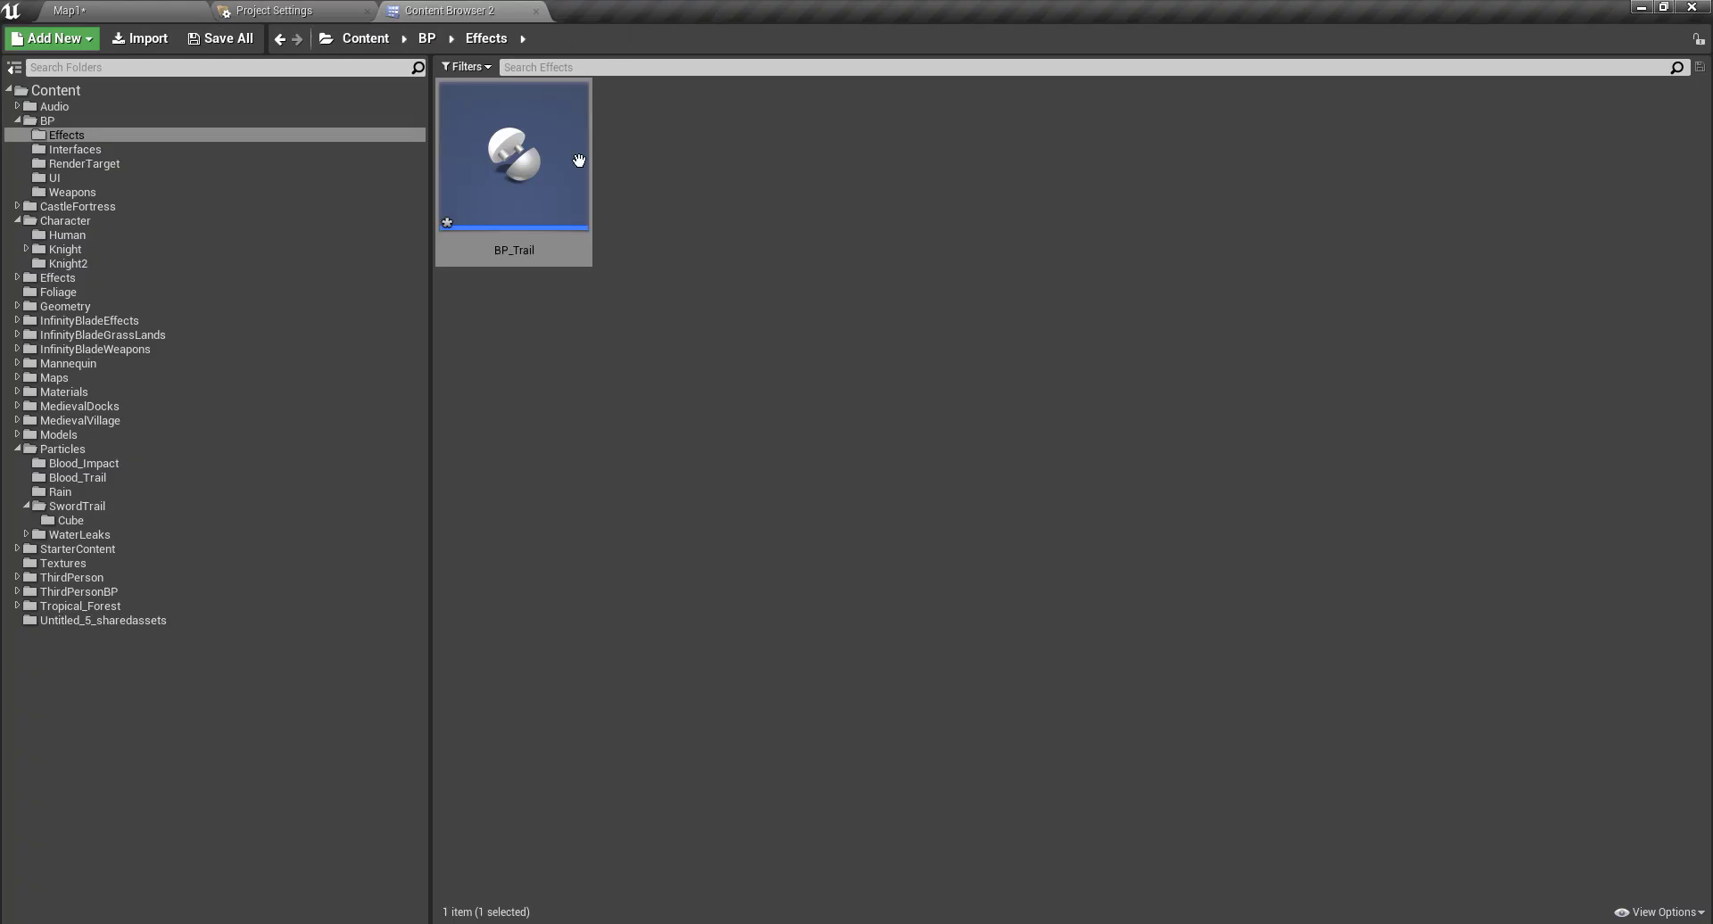
{"action": "left_click", "coordinate": [415, 178]}
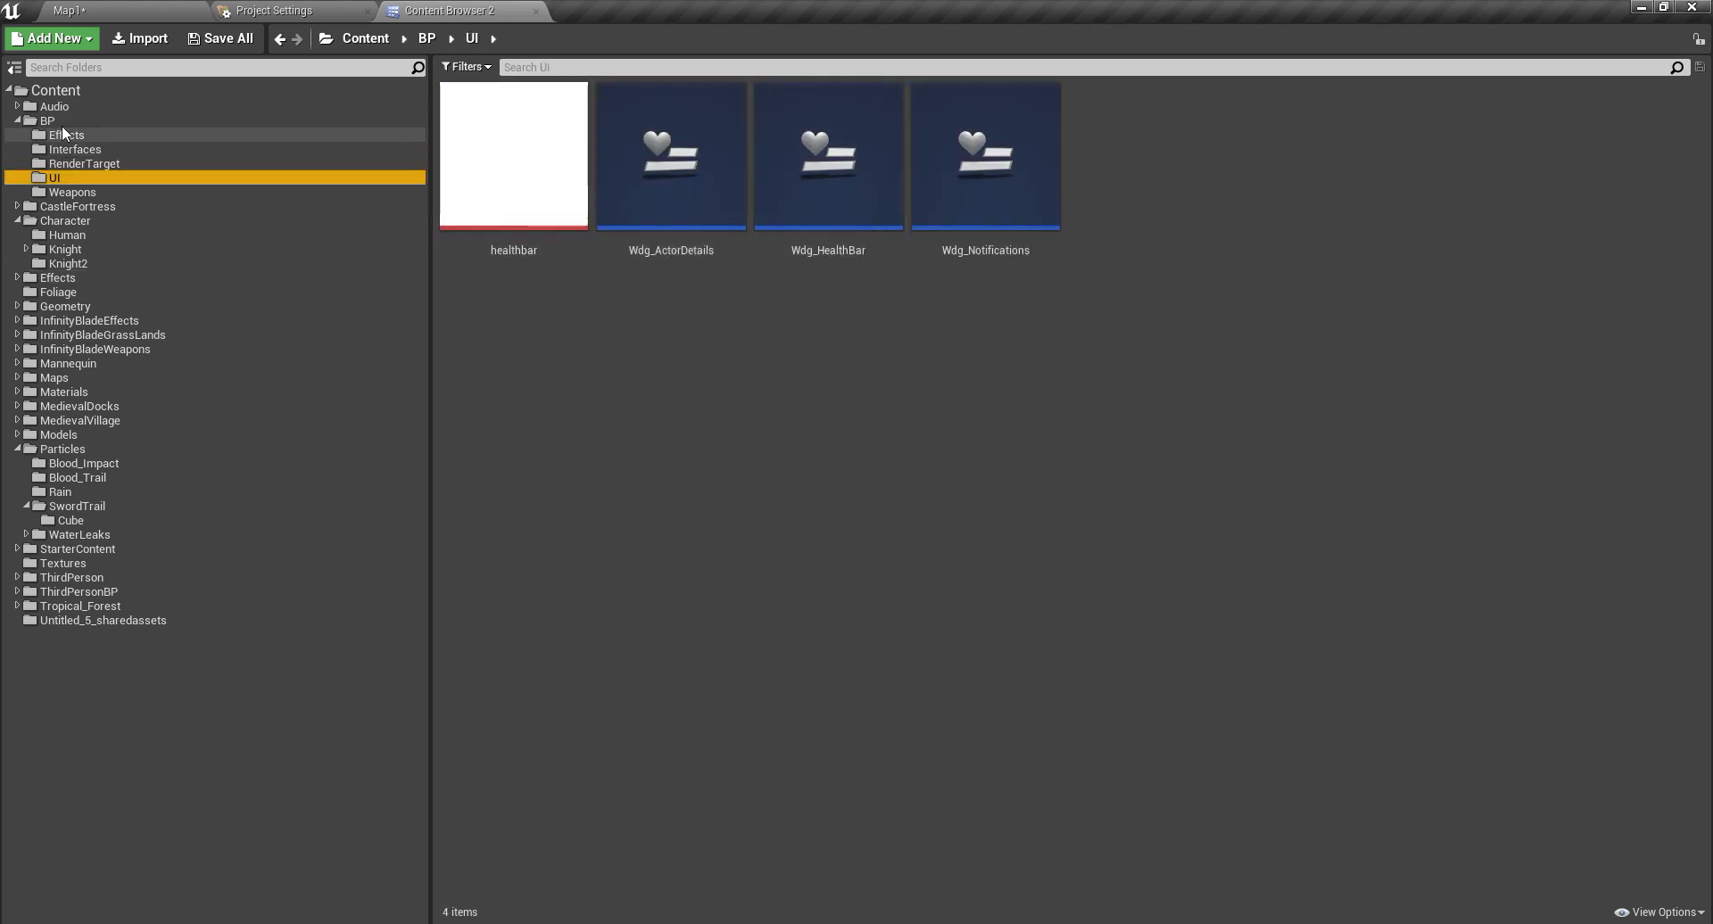
{"action": "left_click", "coordinate": [61, 122]}
{"action": "left_click", "coordinate": [70, 135]}
{"action": "left_click", "coordinate": [543, 166]}
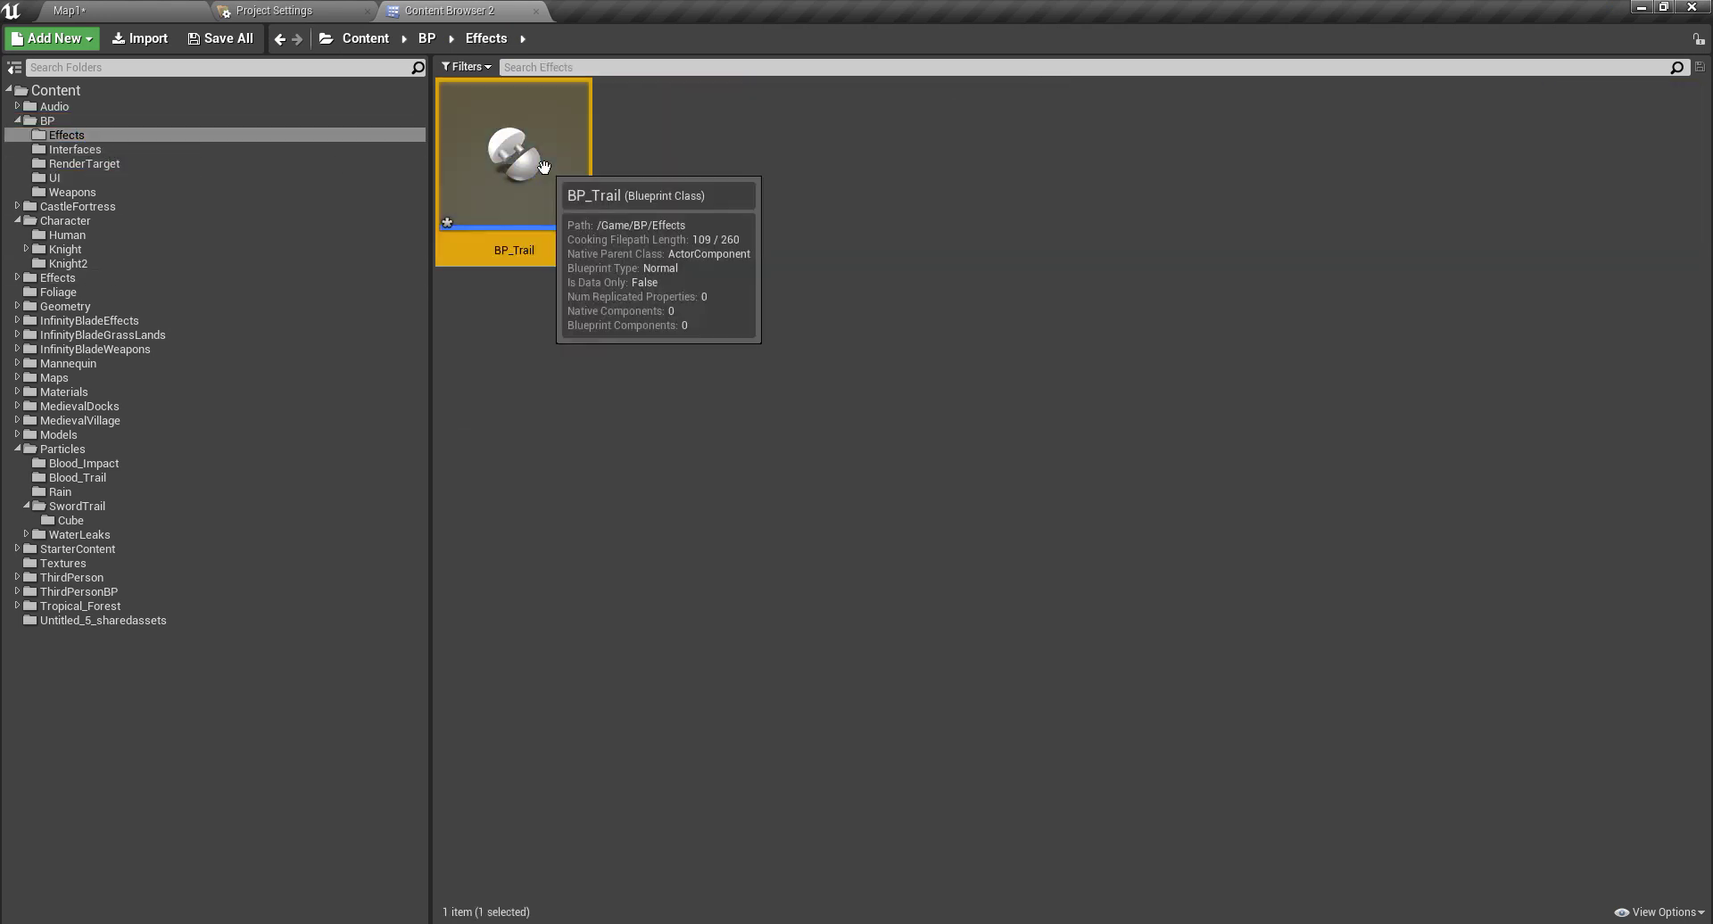
{"action": "key", "text": "Delete"}
{"action": "left_click", "coordinate": [736, 756]}
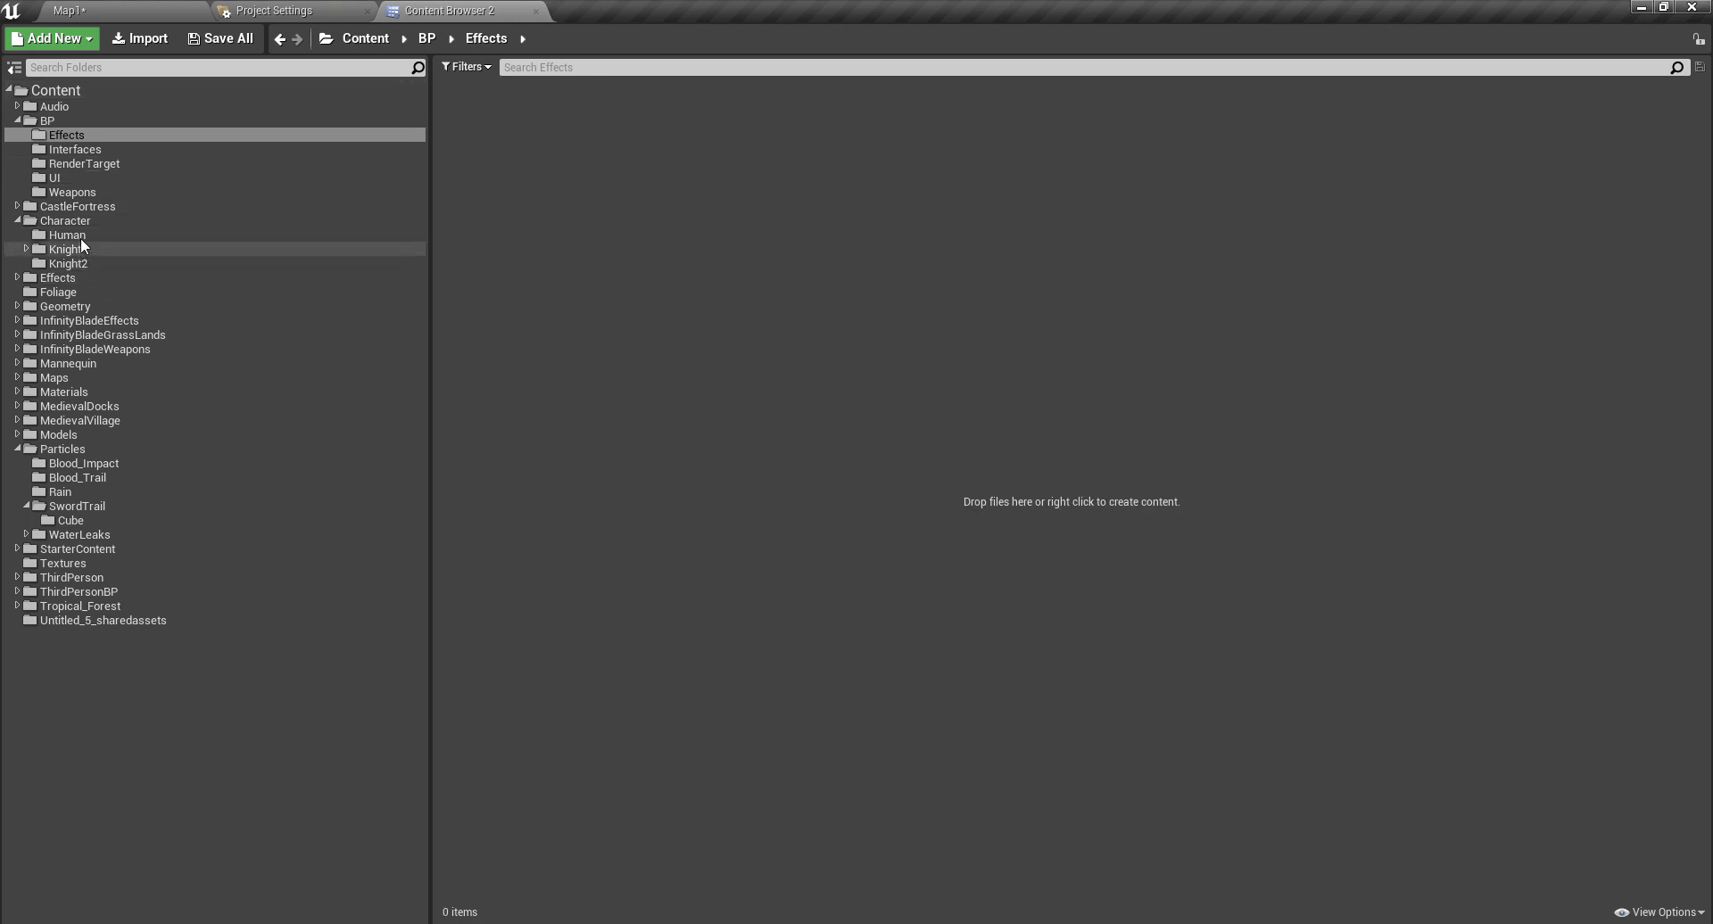
Step: Open BP_MeleeWeapon from the BP/Weapons folder and copy its Trail component
{"action": "left_click", "coordinate": [61, 121]}
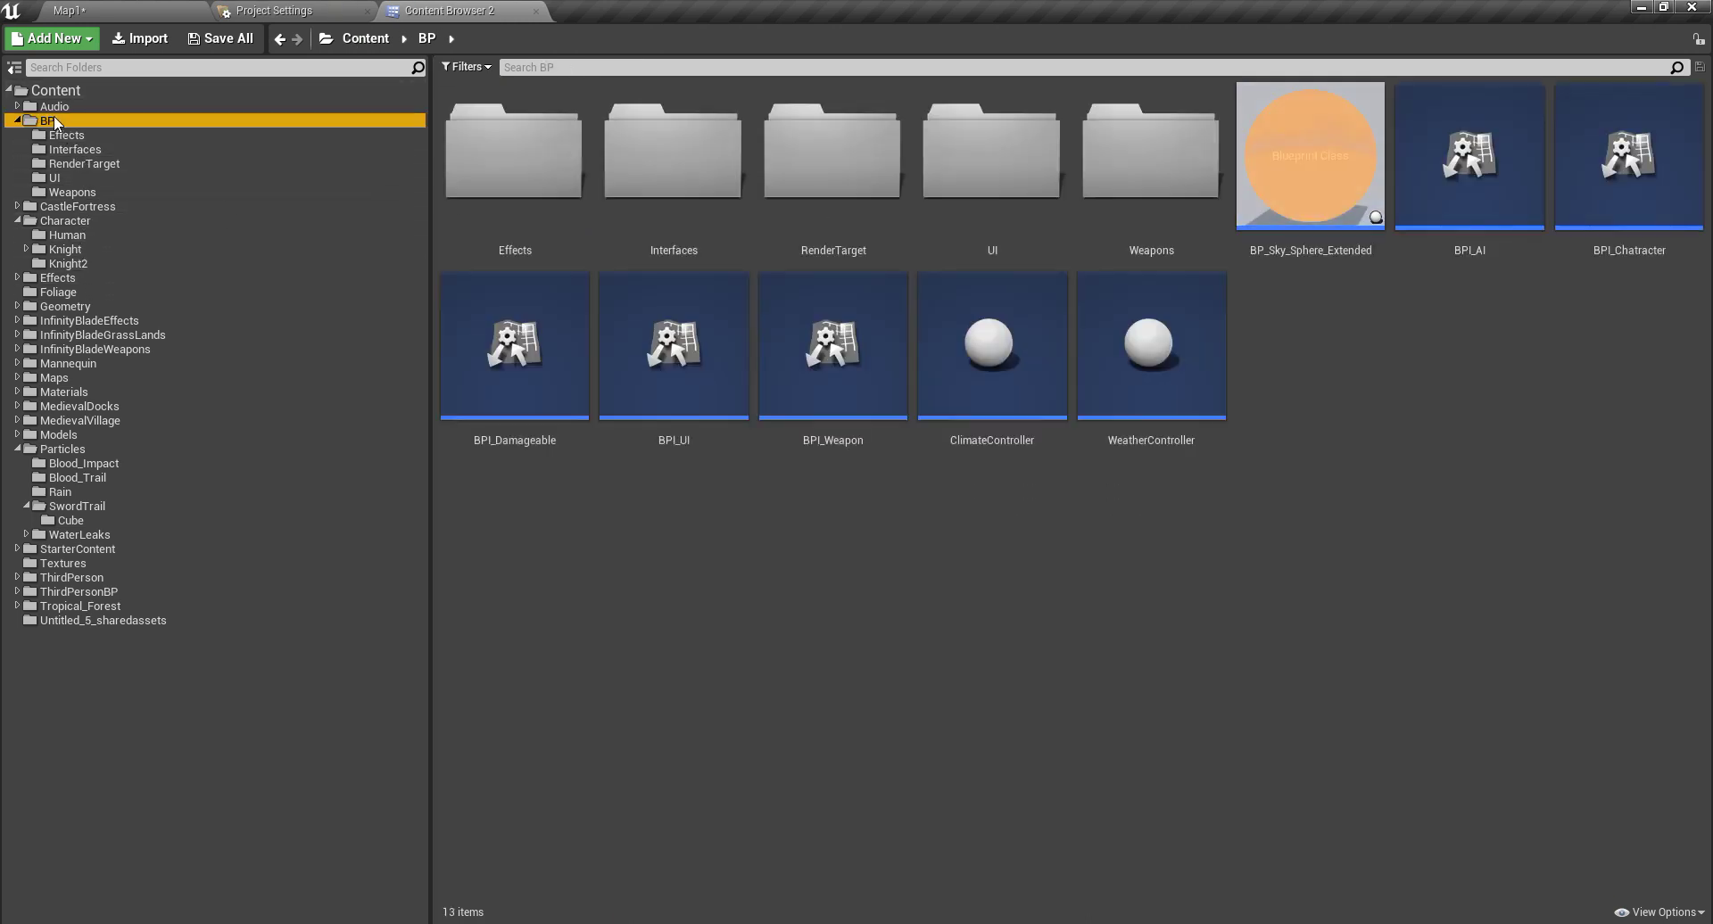
{"action": "left_click", "coordinate": [1151, 165]}
{"action": "double_click", "coordinate": [1150, 165]}
{"action": "double_click", "coordinate": [687, 192]}
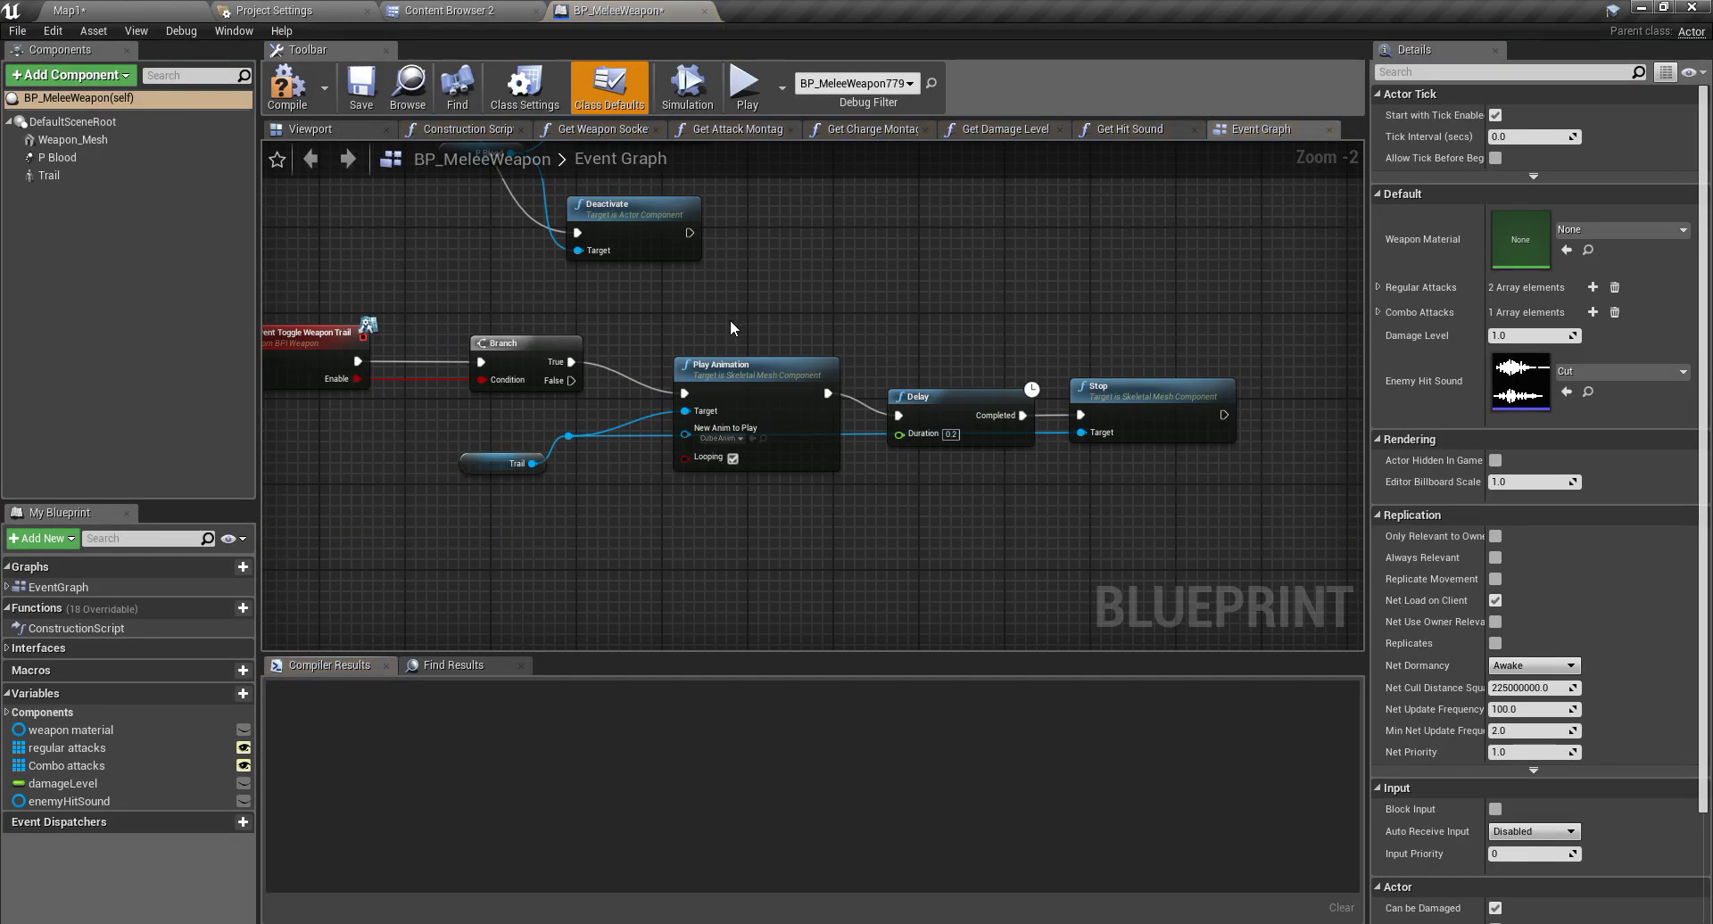
{"action": "left_click", "coordinate": [40, 175]}
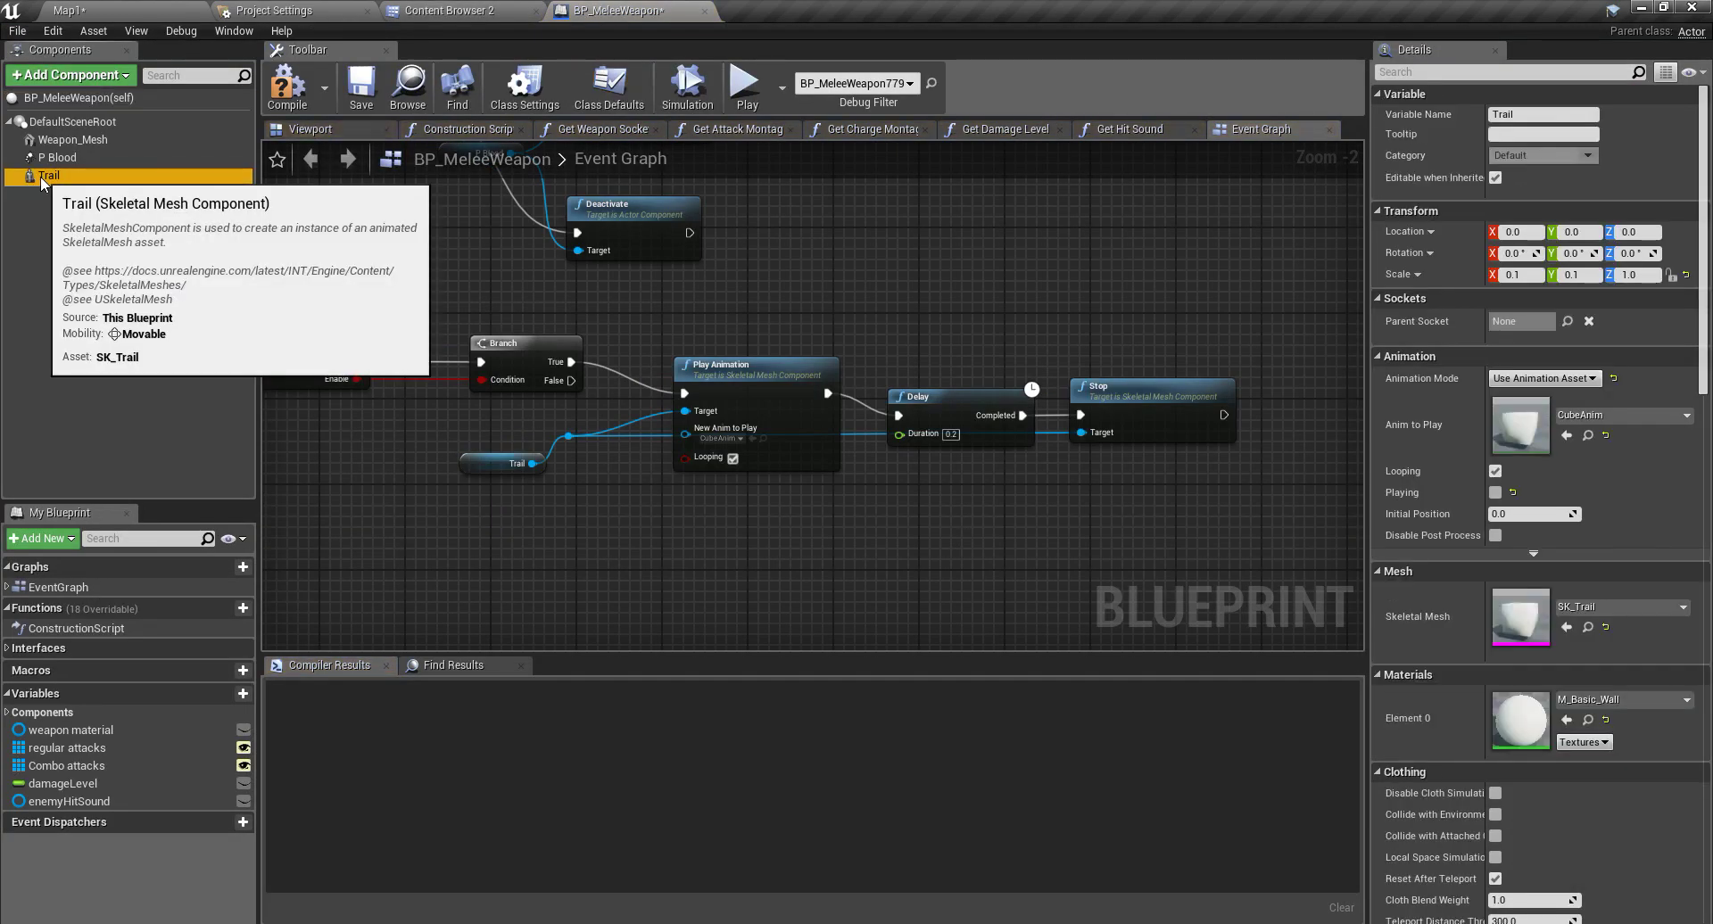
{"action": "right_click", "coordinate": [40, 175]}
{"action": "left_click", "coordinate": [116, 269]}
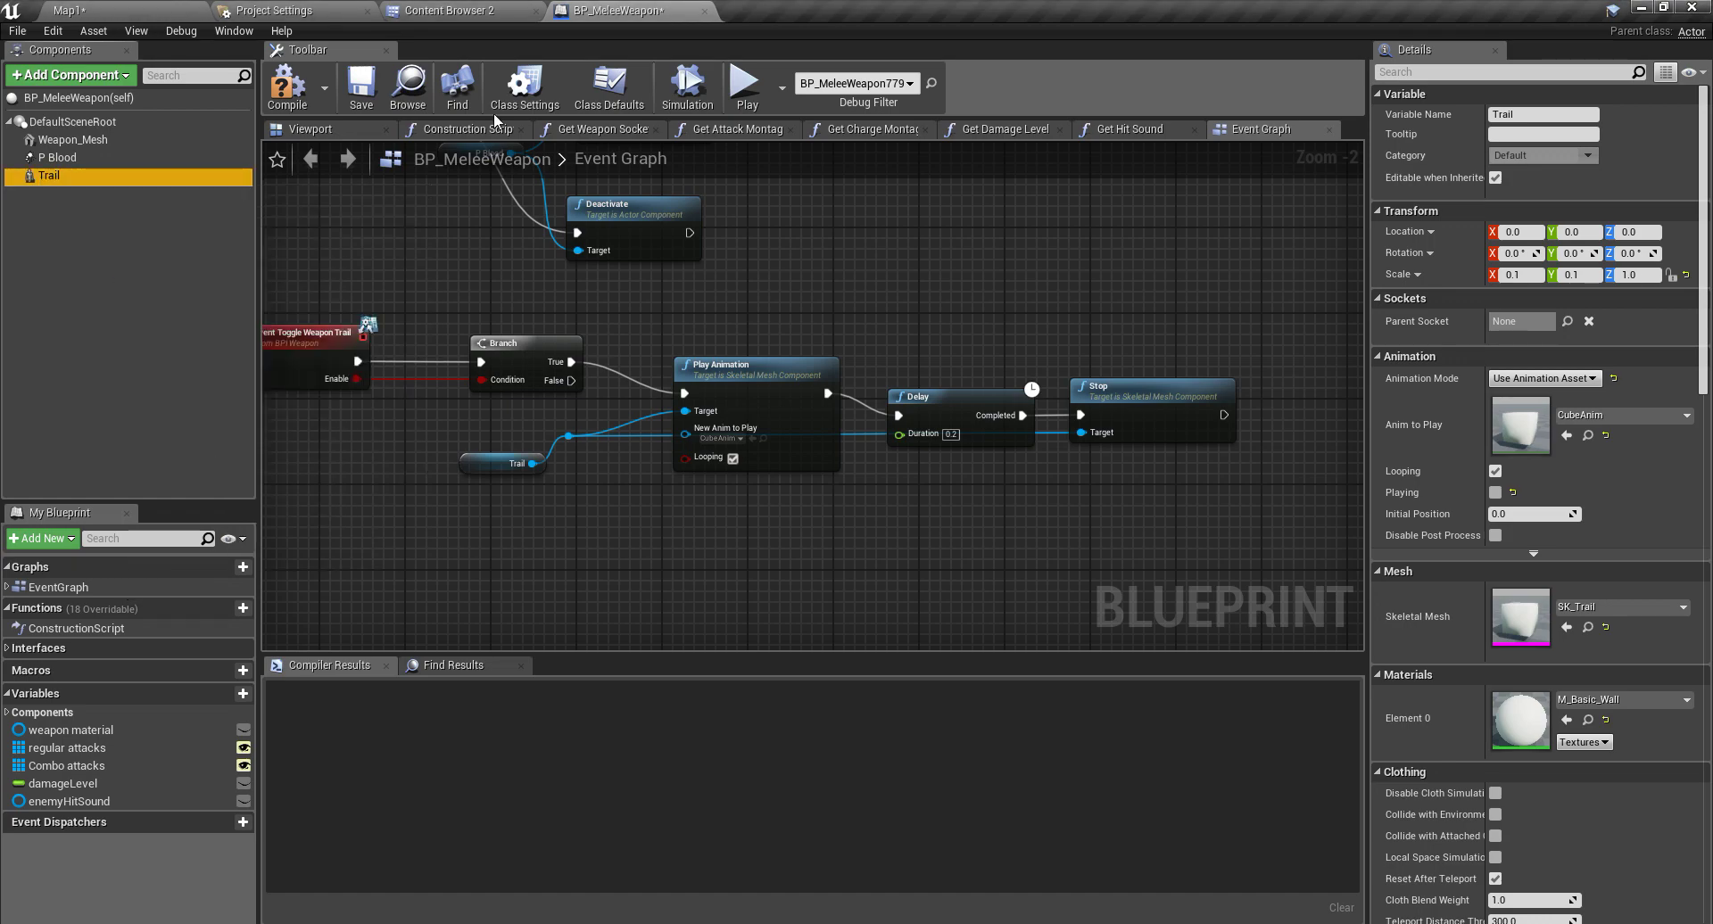
Step: Open Ch_Human from the Character/Human folder and paste the copied trail component under its Mesh component
{"action": "left_click", "coordinate": [446, 11]}
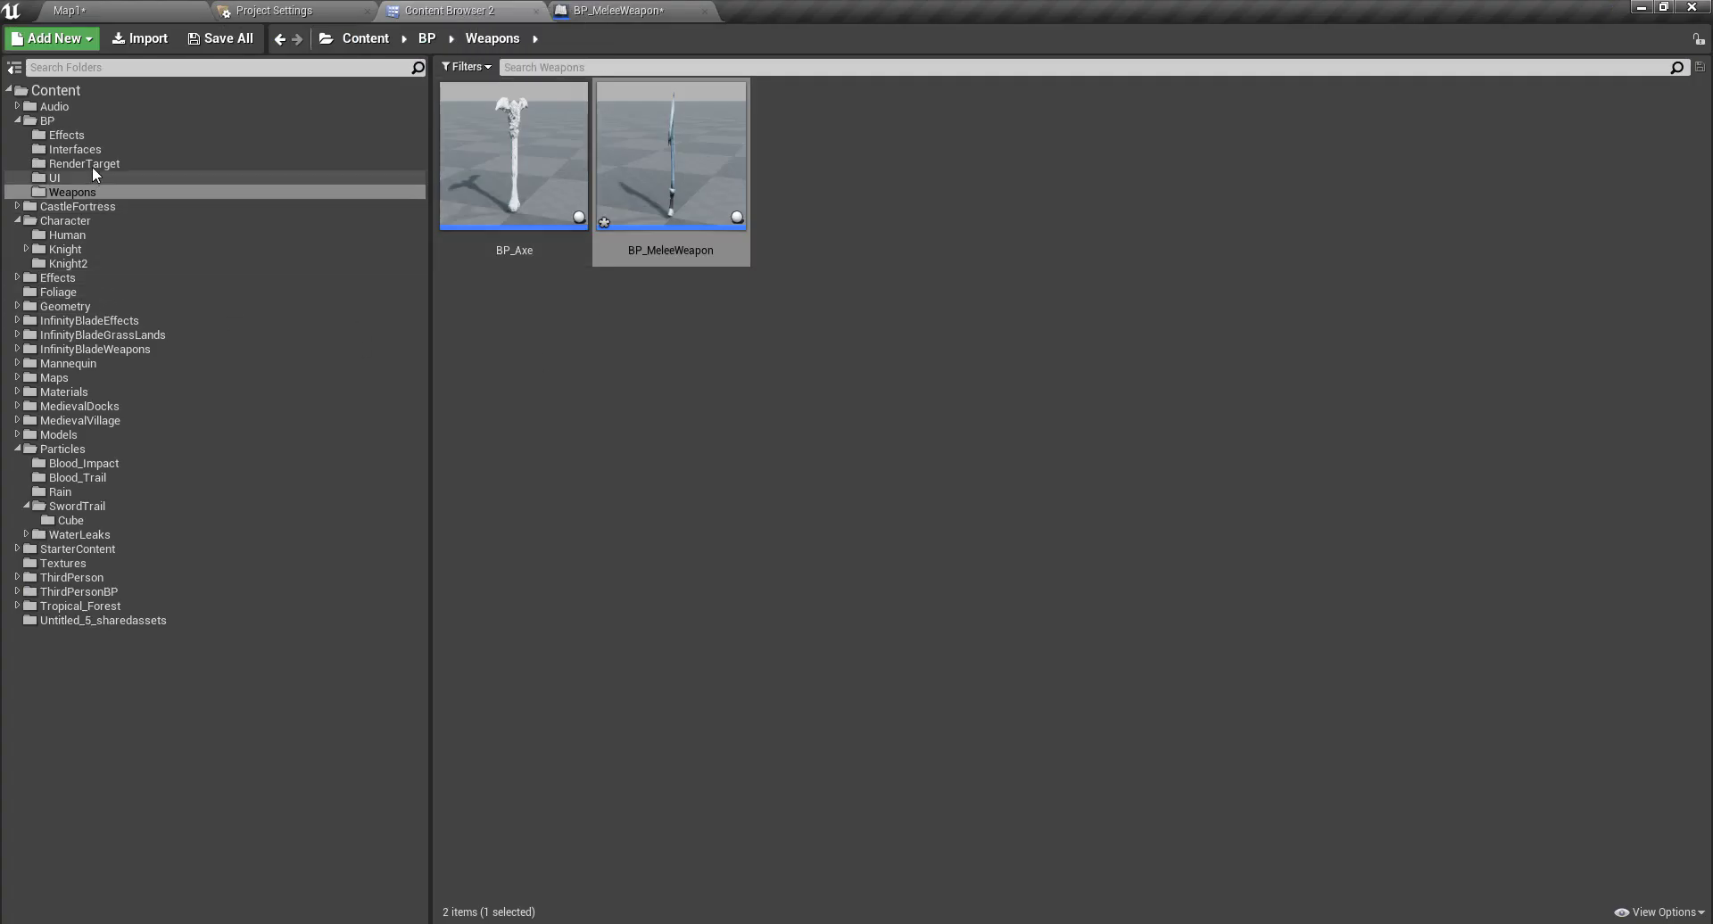
{"action": "left_click", "coordinate": [87, 246]}
{"action": "left_click", "coordinate": [84, 235]}
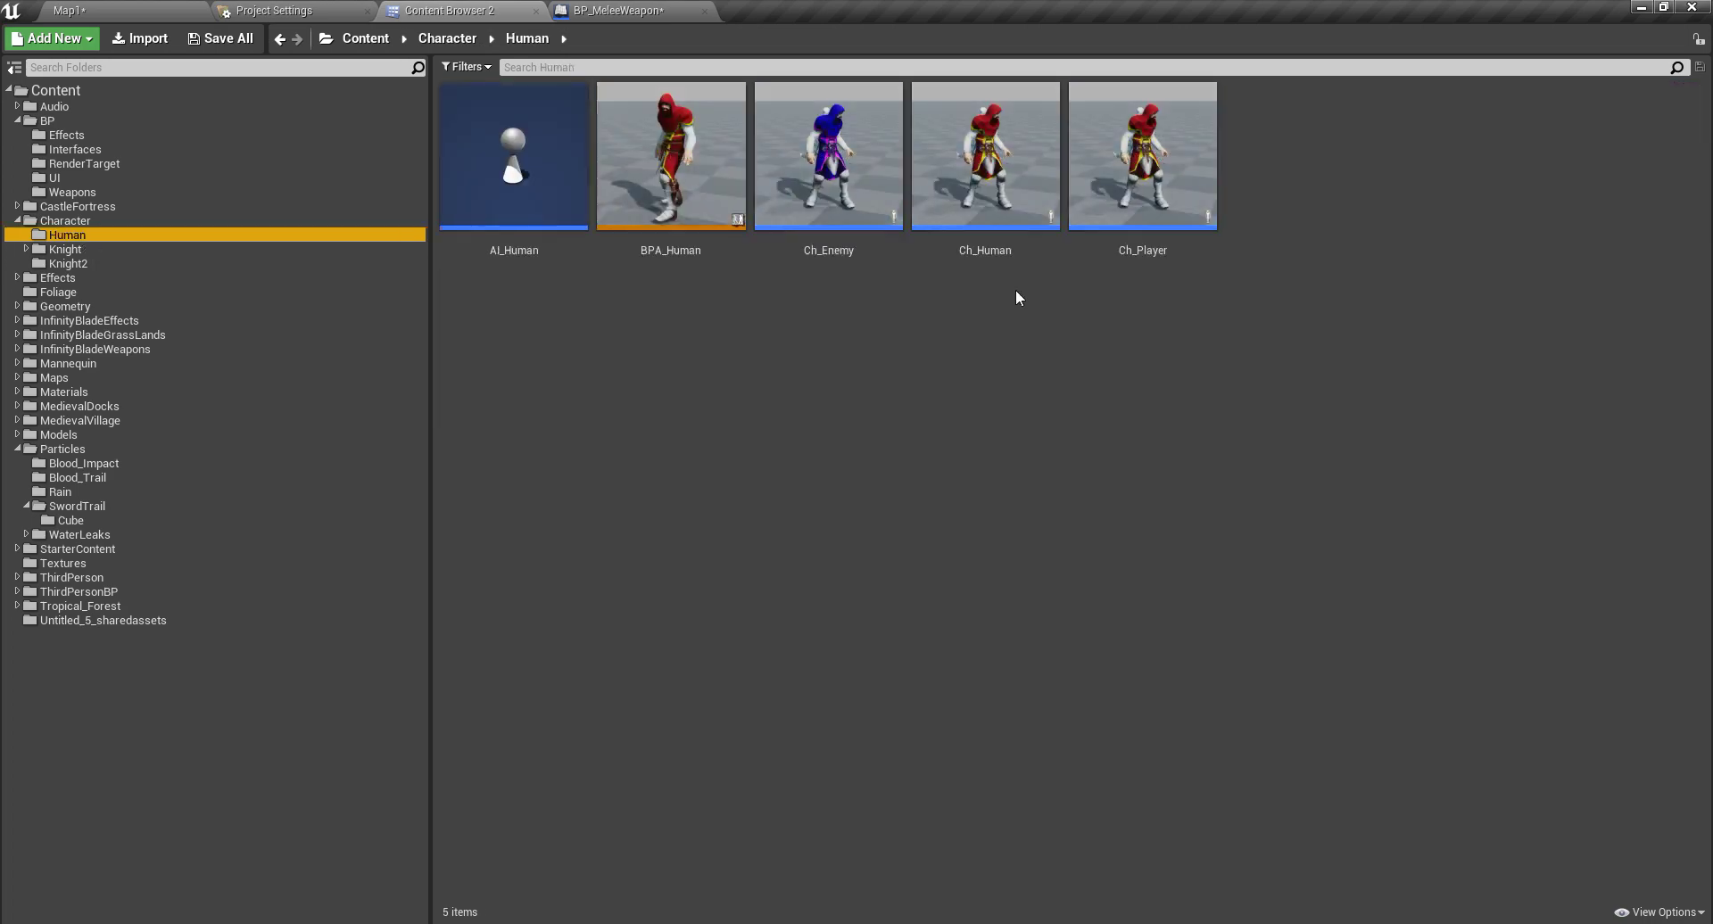
{"action": "double_click", "coordinate": [984, 183]}
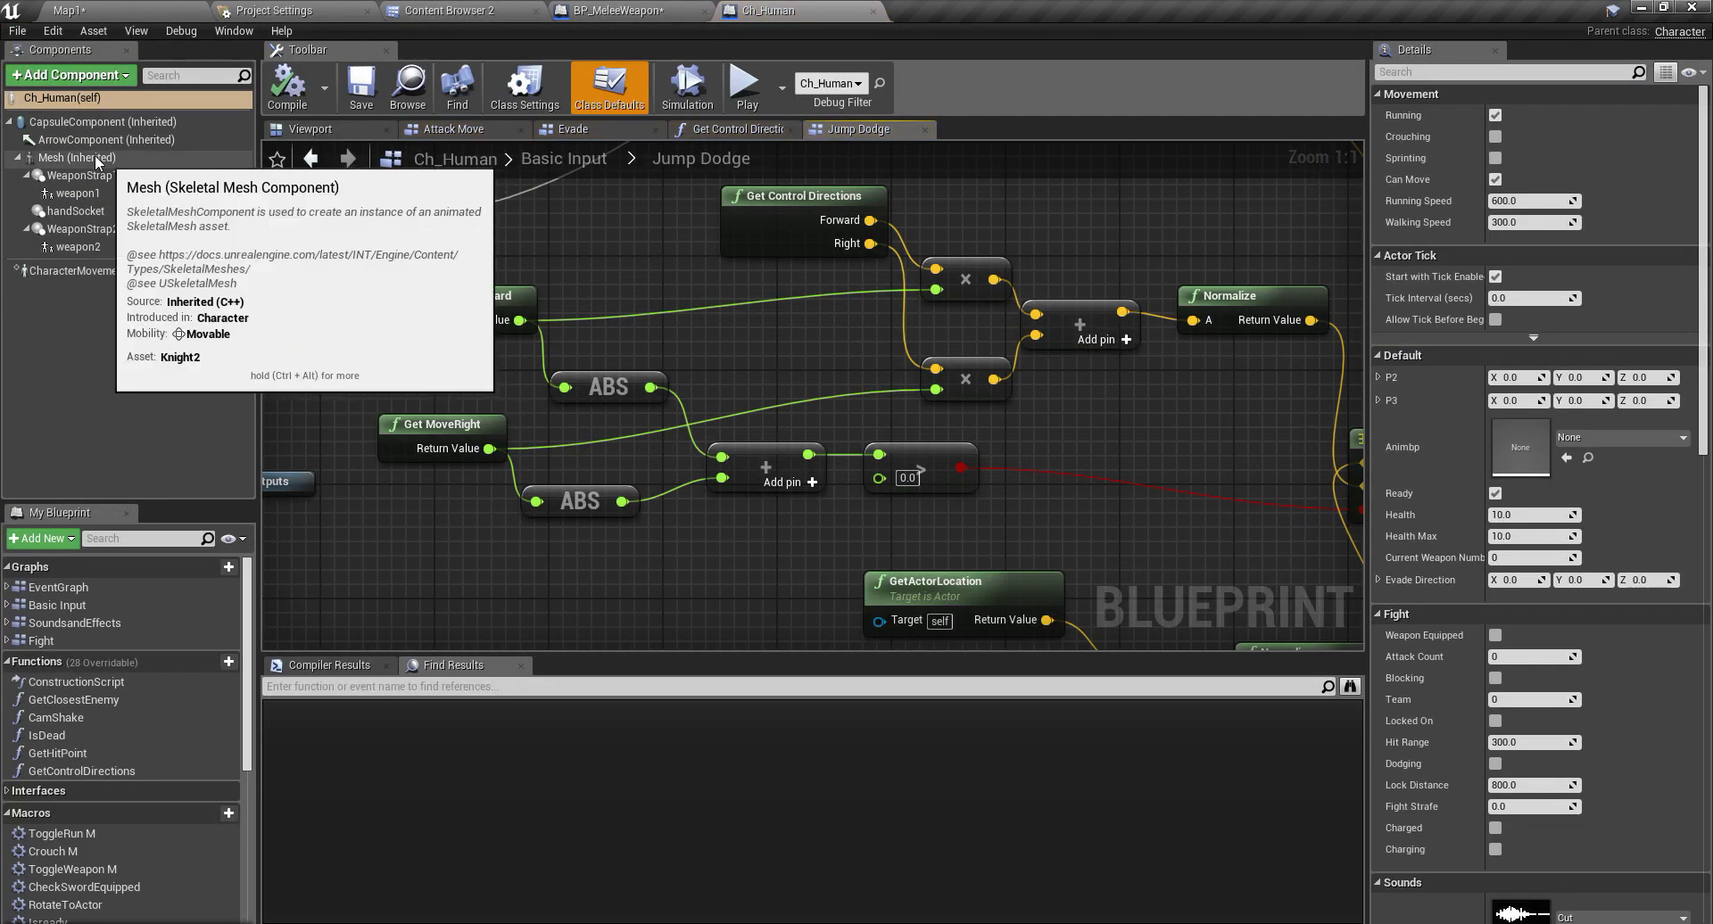
{"action": "left_click", "coordinate": [93, 156]}
{"action": "key", "text": "ctrl+v"}
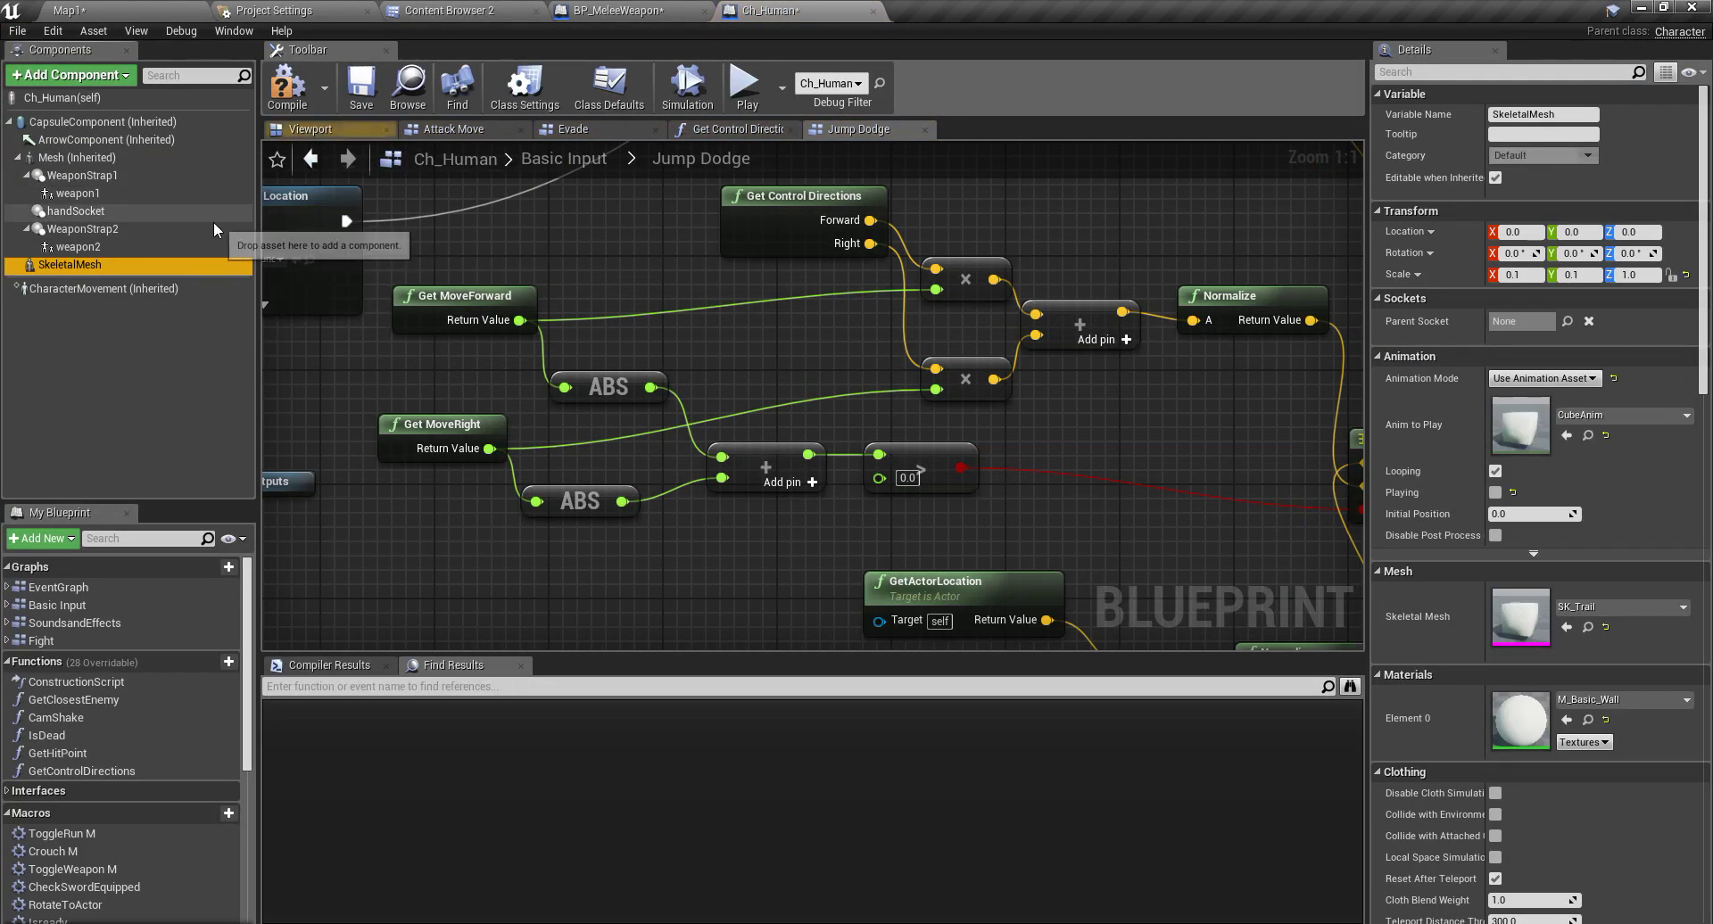
Step: Make the pasted SkeletalMesh visible, raise it to Z 30, rotate it about 90° around Z and stretch its Z scale to 1.5
{"action": "left_click", "coordinate": [340, 129]}
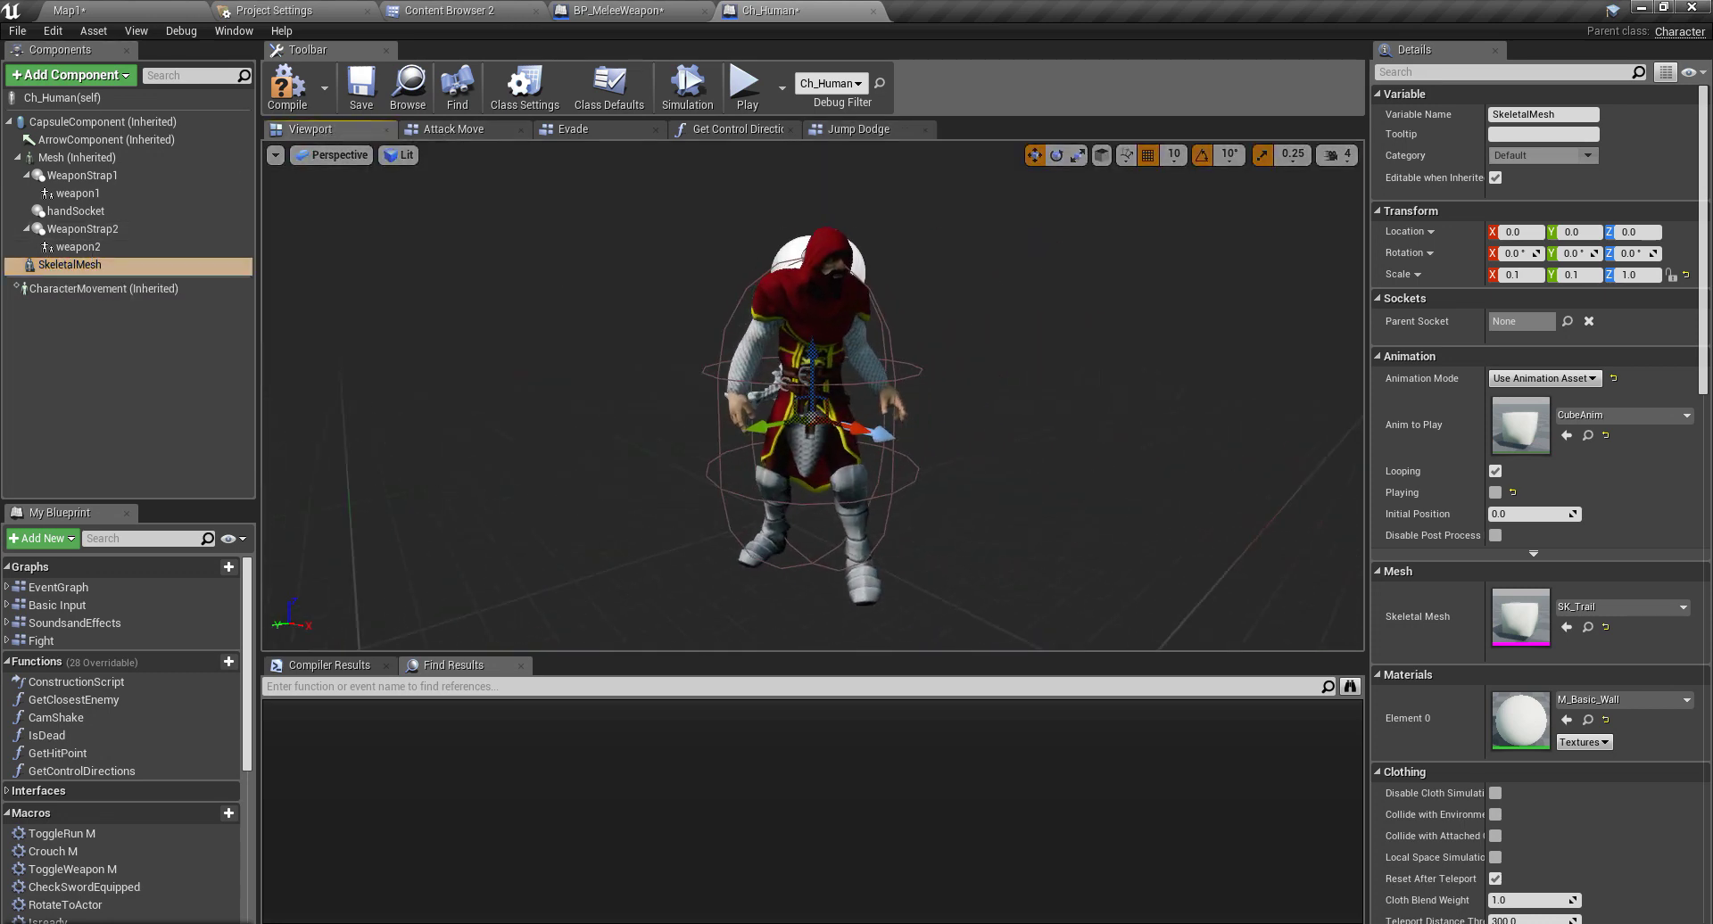
{"action": "scroll", "coordinate": [1508, 495], "scroll_direction": "down", "scroll_amount": 10}
{"action": "scroll", "coordinate": [1510, 497], "scroll_direction": "down", "scroll_amount": 4}
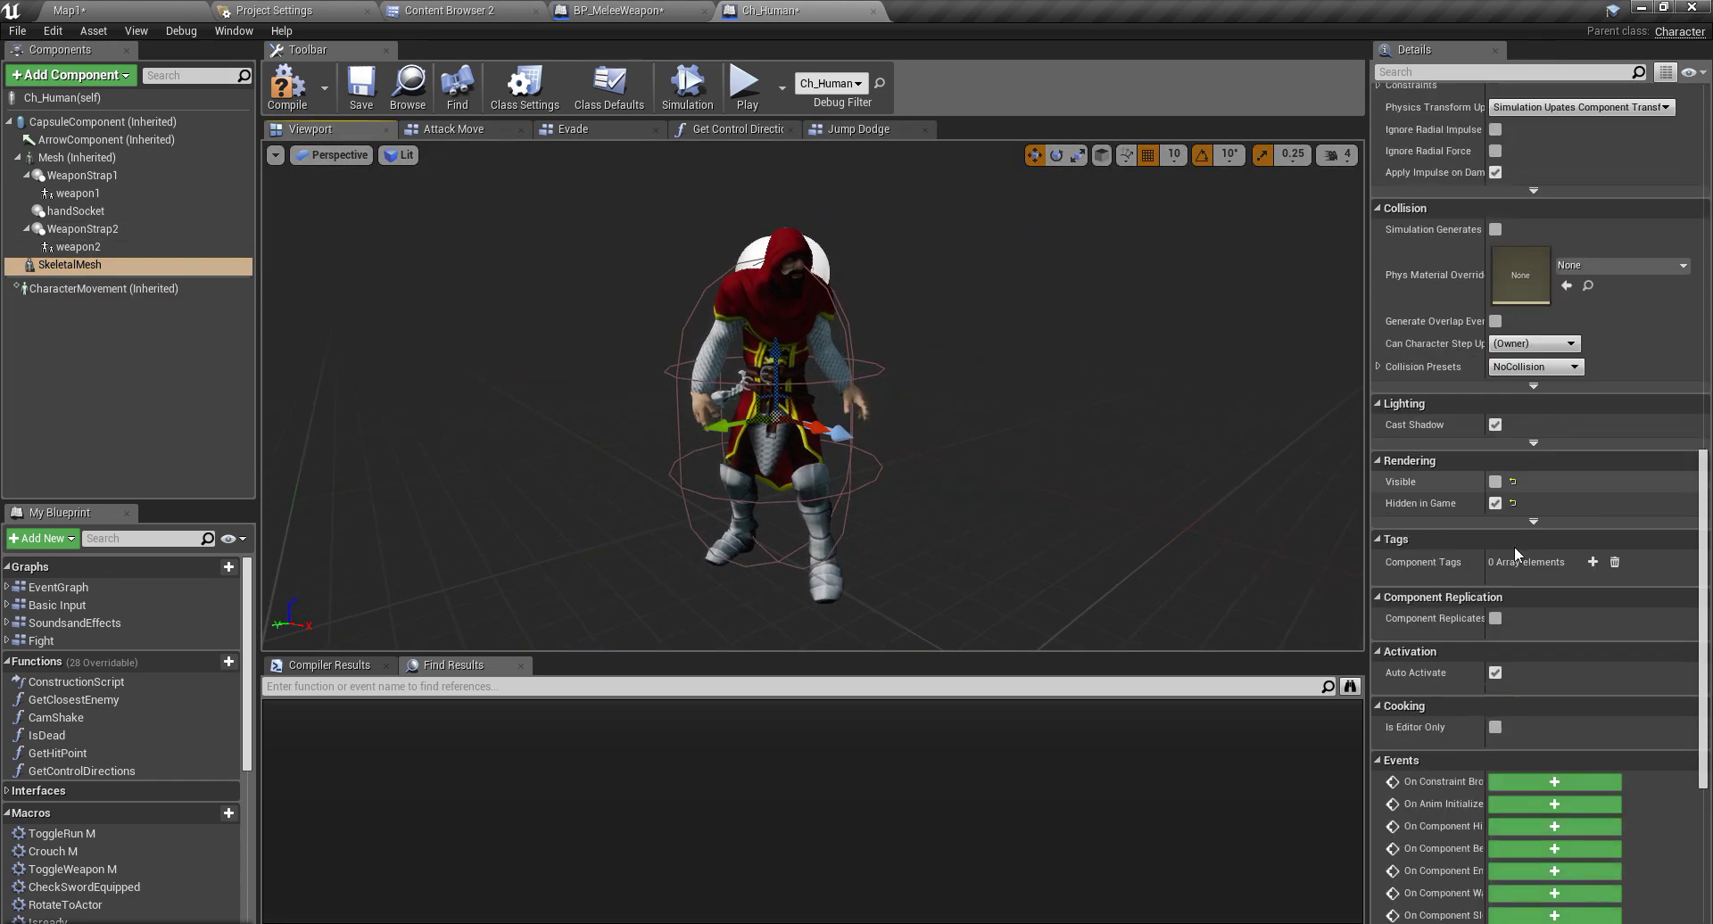
{"action": "left_click", "coordinate": [1495, 482]}
{"action": "left_click_drag", "start_coordinate": [987, 450], "coordinate": [1249, 451]}
{"action": "scroll", "coordinate": [860, 455], "scroll_direction": "down", "scroll_amount": 4}
{"action": "right_click_drag", "start_coordinate": [860, 455], "coordinate": [919, 473]}
{"action": "left_click_drag", "start_coordinate": [803, 401], "coordinate": [802, 485]}
{"action": "key", "text": "w"}
{"action": "right_click_drag", "start_coordinate": [859, 463], "coordinate": [357, 465]}
{"action": "right_click_drag", "start_coordinate": [868, 502], "coordinate": [855, 580]}
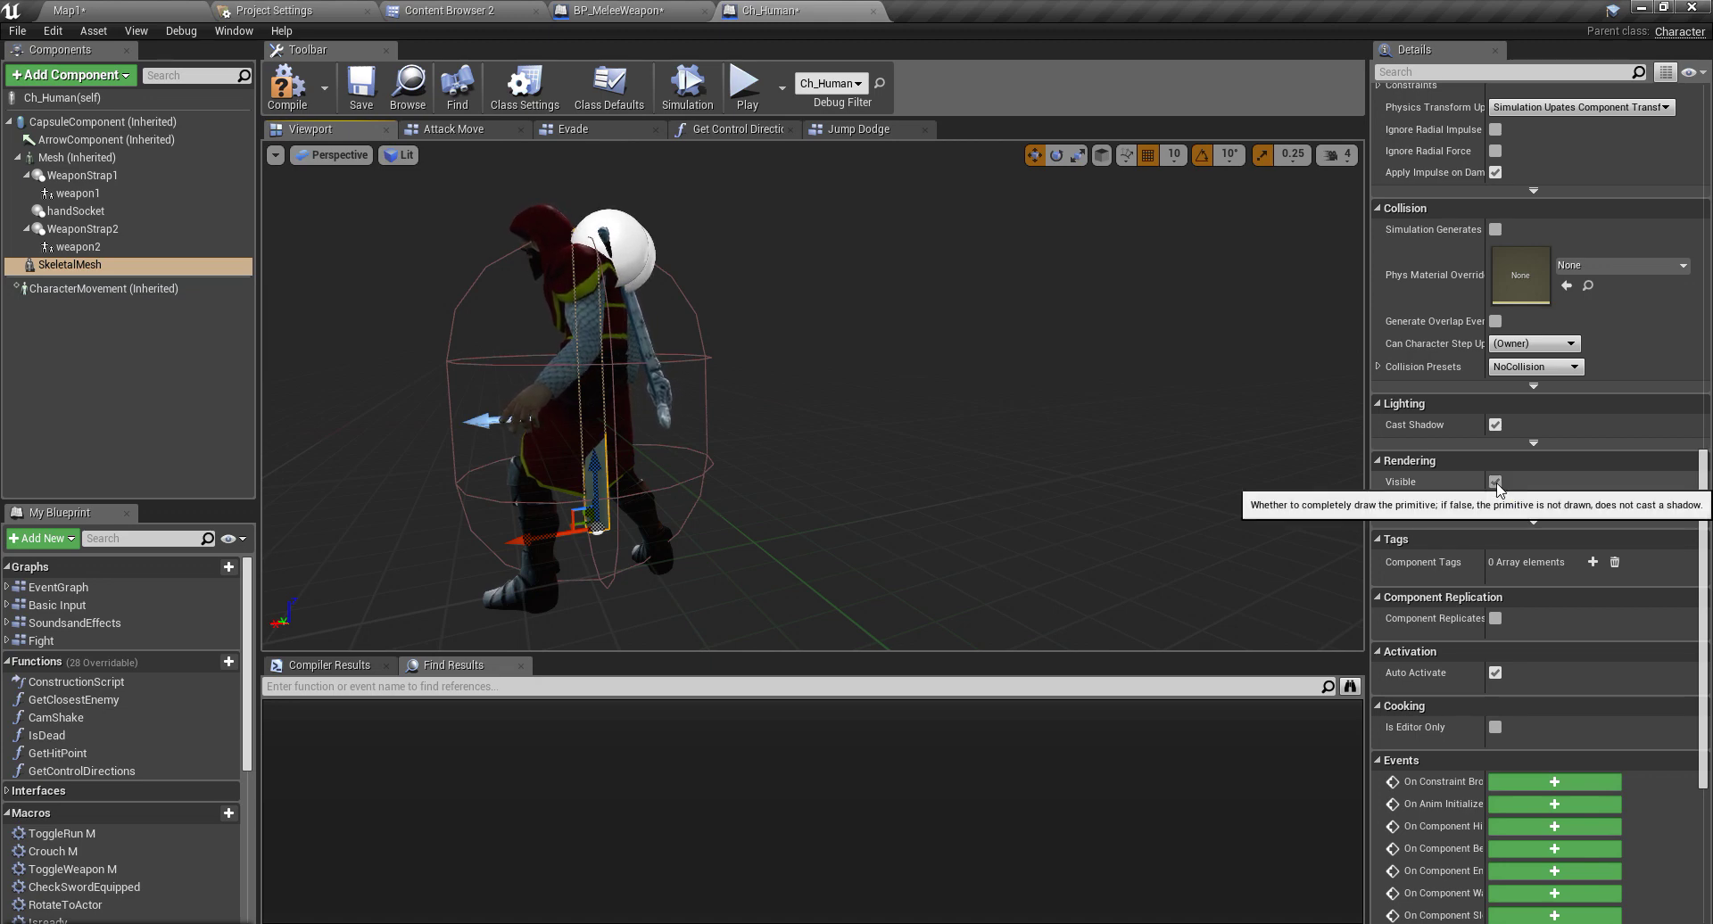
Step: Turn off the SkeletalMesh's visibility and collapse WeaponStrap1 and WeaponStrap2 in the component hierarchy
{"action": "left_click", "coordinate": [1495, 481]}
{"action": "right_click_drag", "start_coordinate": [791, 628], "coordinate": [785, 580]}
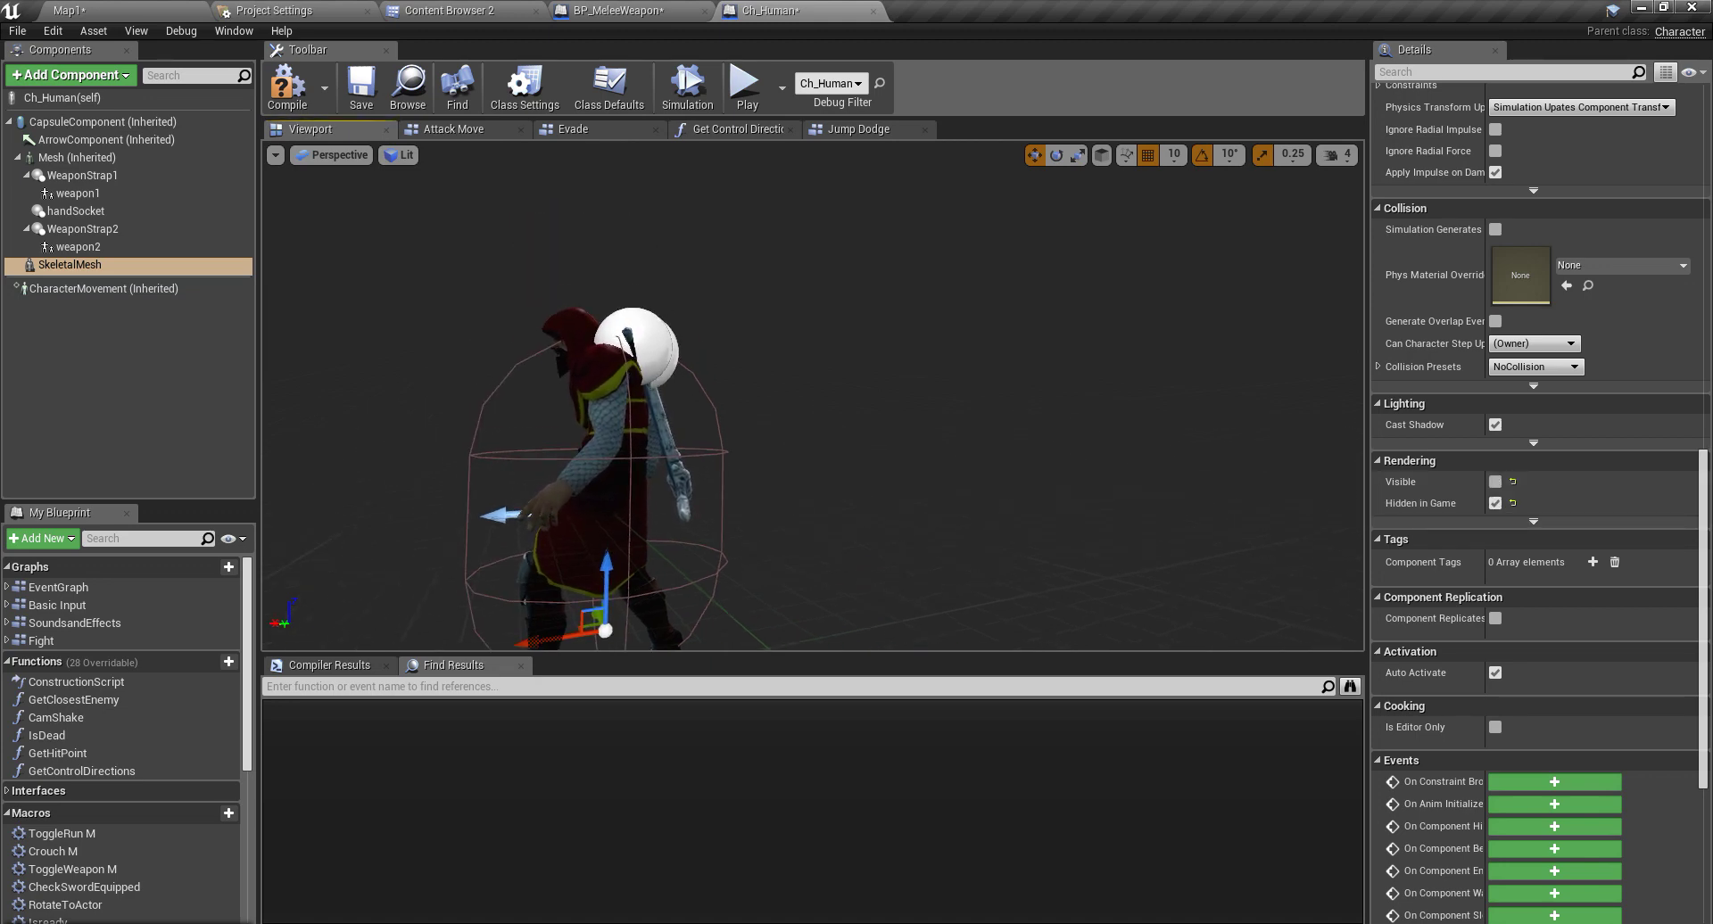
{"action": "left_click", "coordinate": [17, 157]}
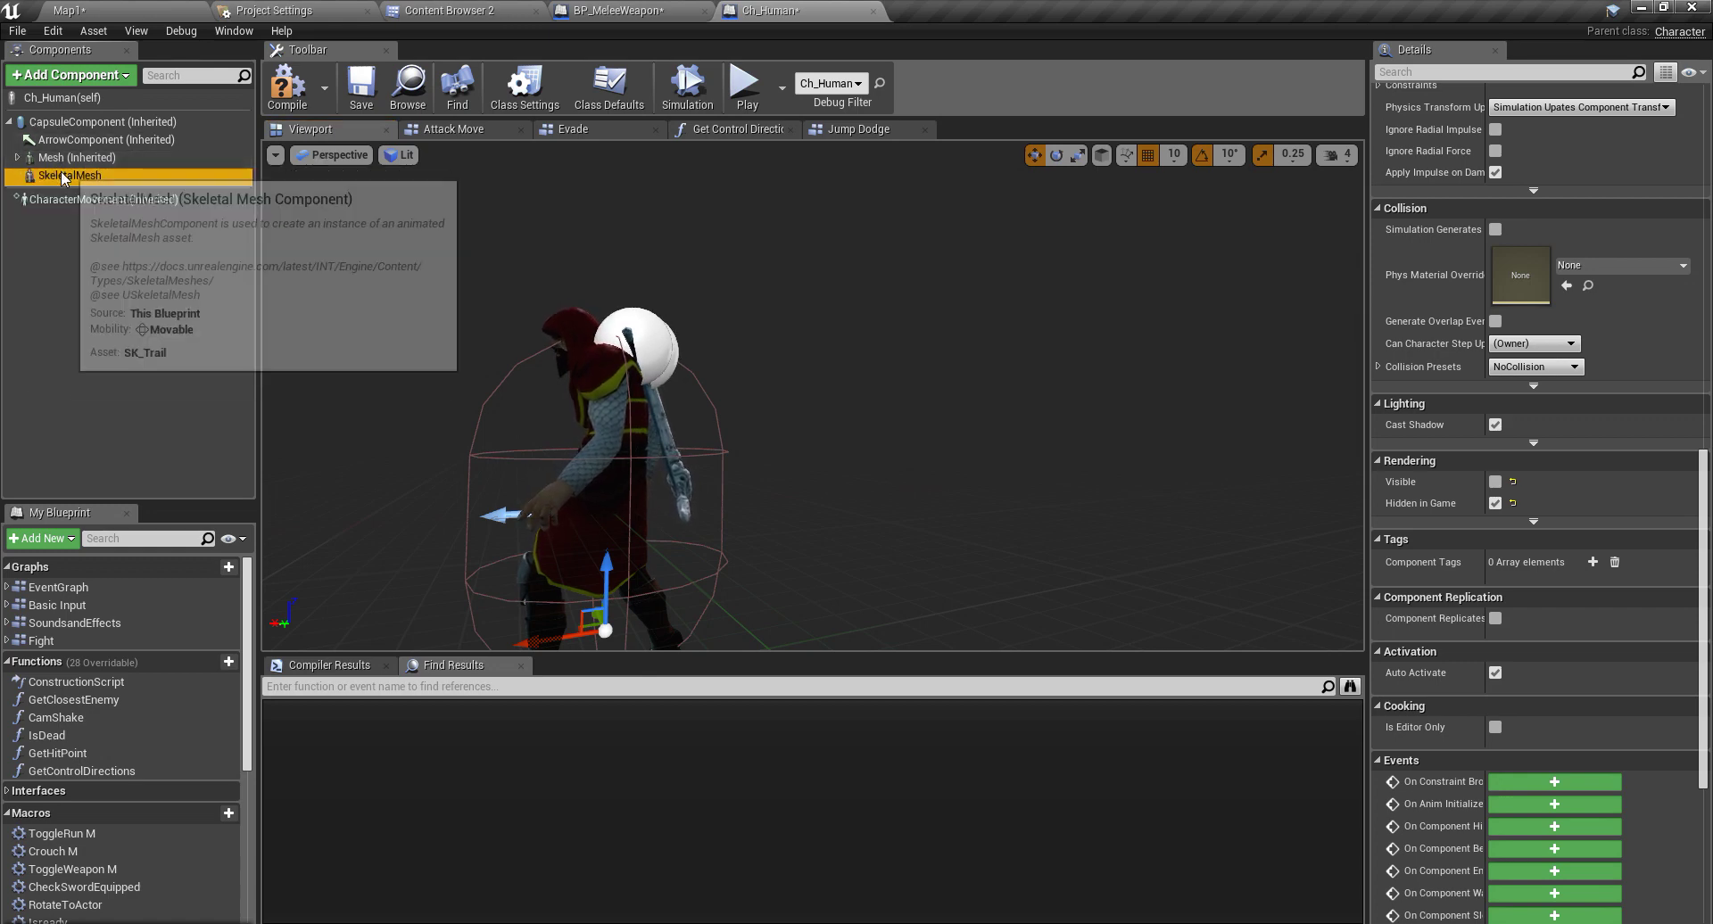
{"action": "left_click", "coordinate": [17, 157]}
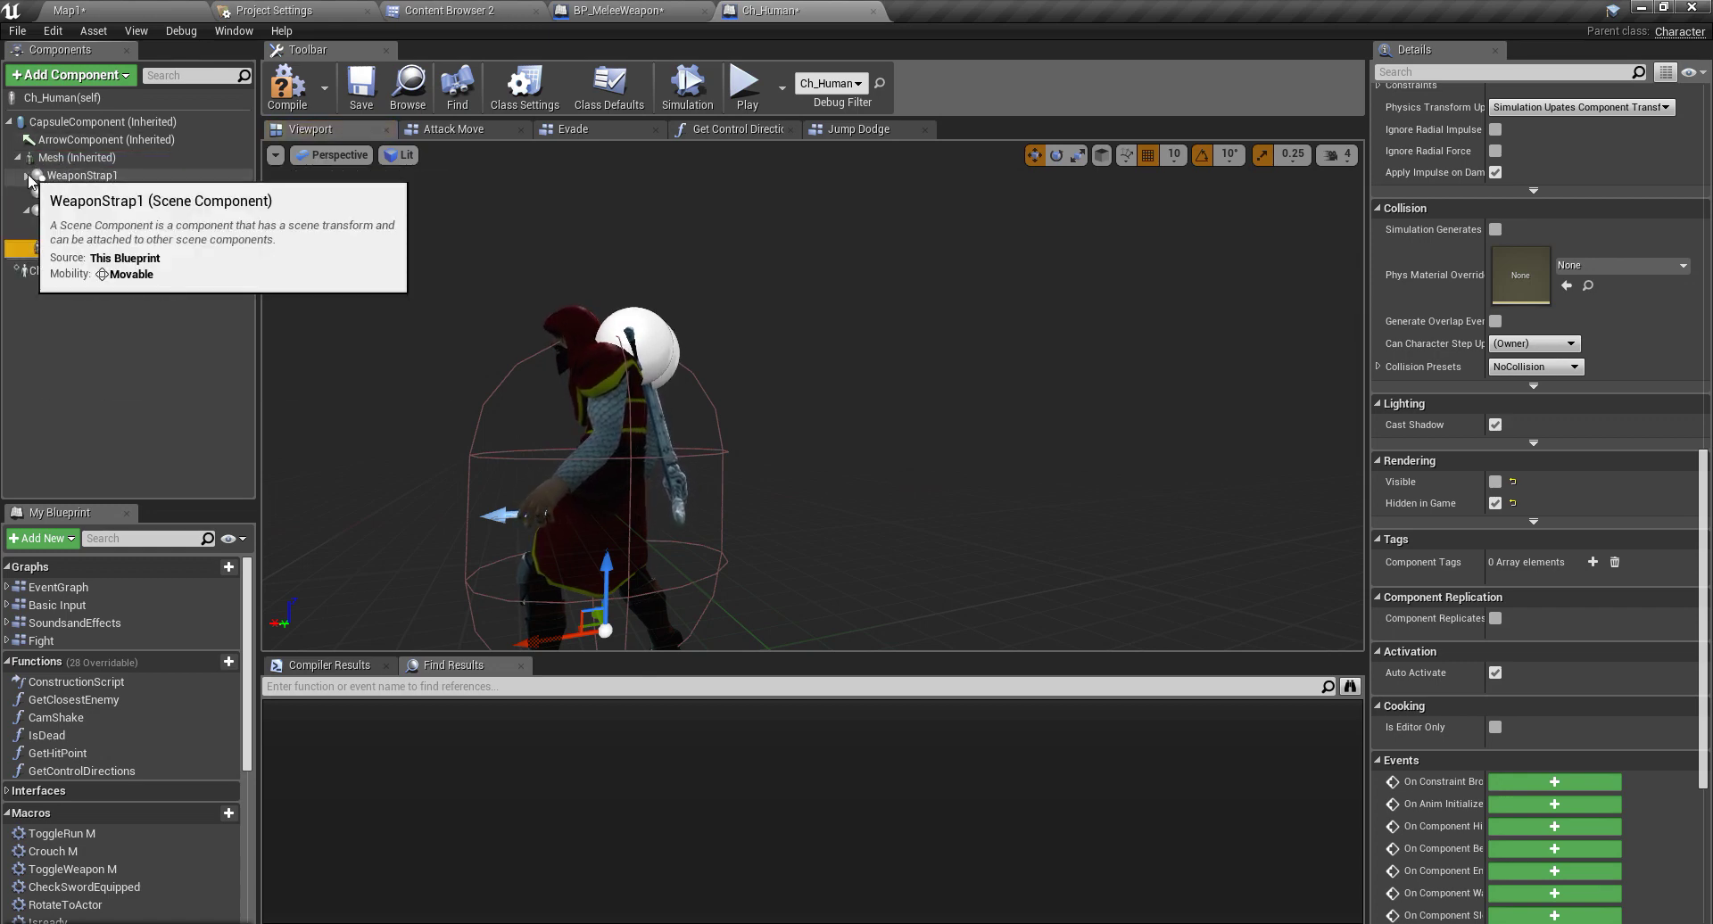
{"action": "left_click", "coordinate": [27, 211]}
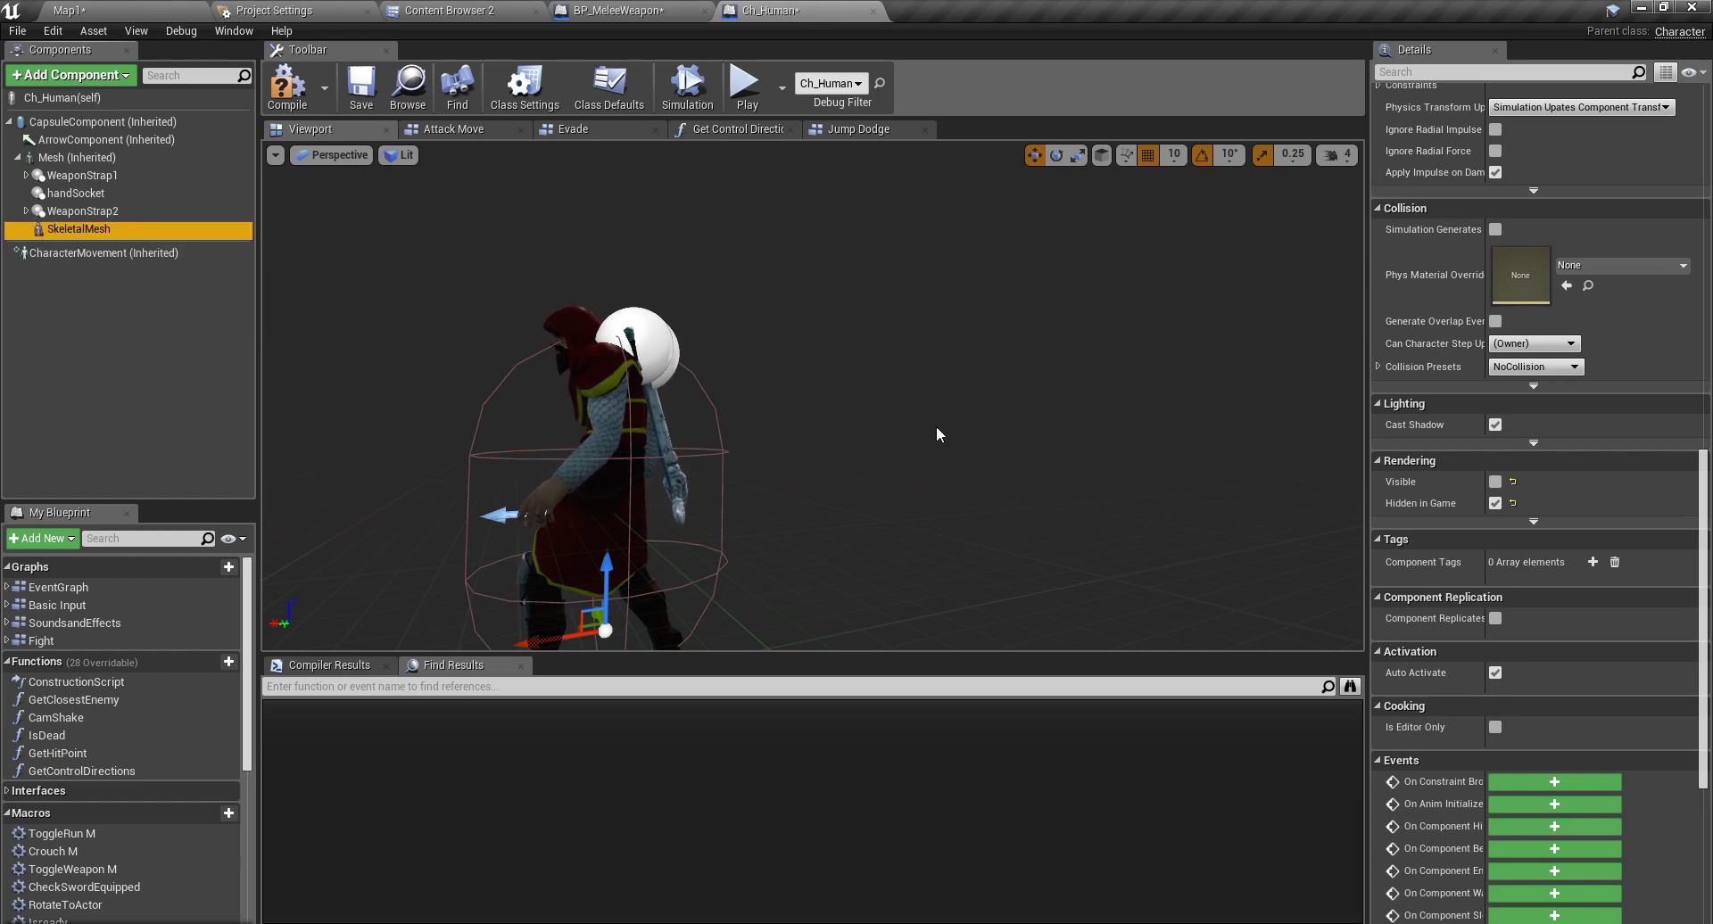
{"action": "key", "text": "s"}
{"action": "right_click_drag", "start_coordinate": [919, 435], "coordinate": [995, 491]}
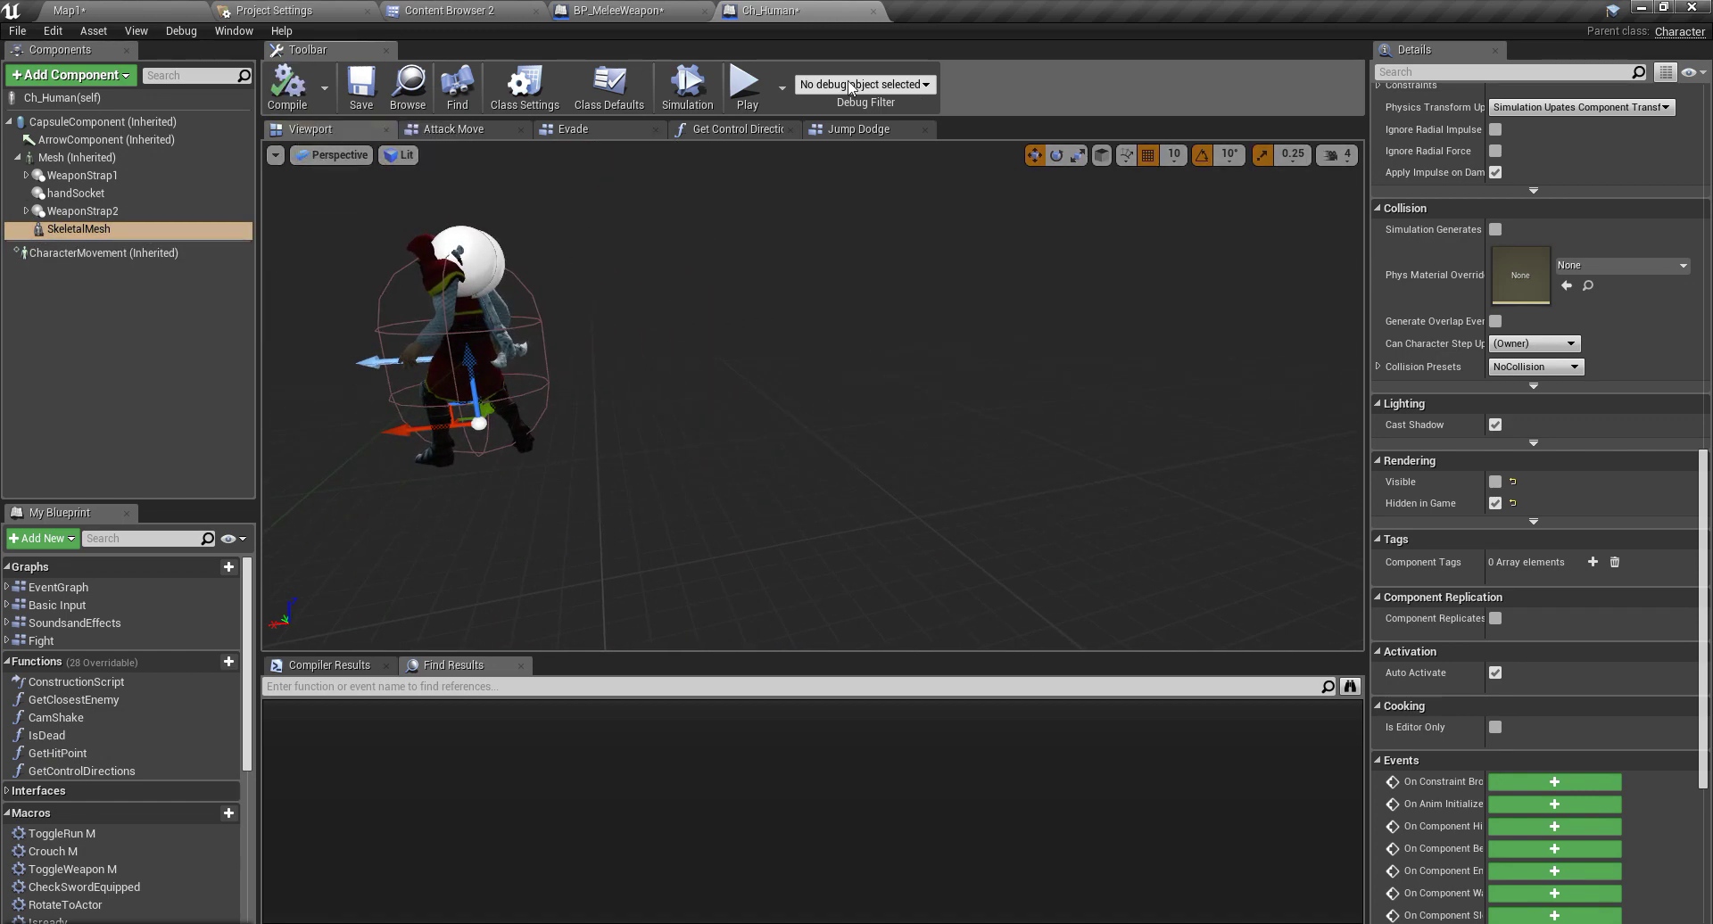
Step: Copy the Event Toggle Weapon Trail node chain from BP_MeleeWeapon into the SoundsandEffects graph of Ch_Human
{"action": "left_click", "coordinate": [624, 11]}
{"action": "right_click_drag", "start_coordinate": [608, 507], "coordinate": [681, 495]}
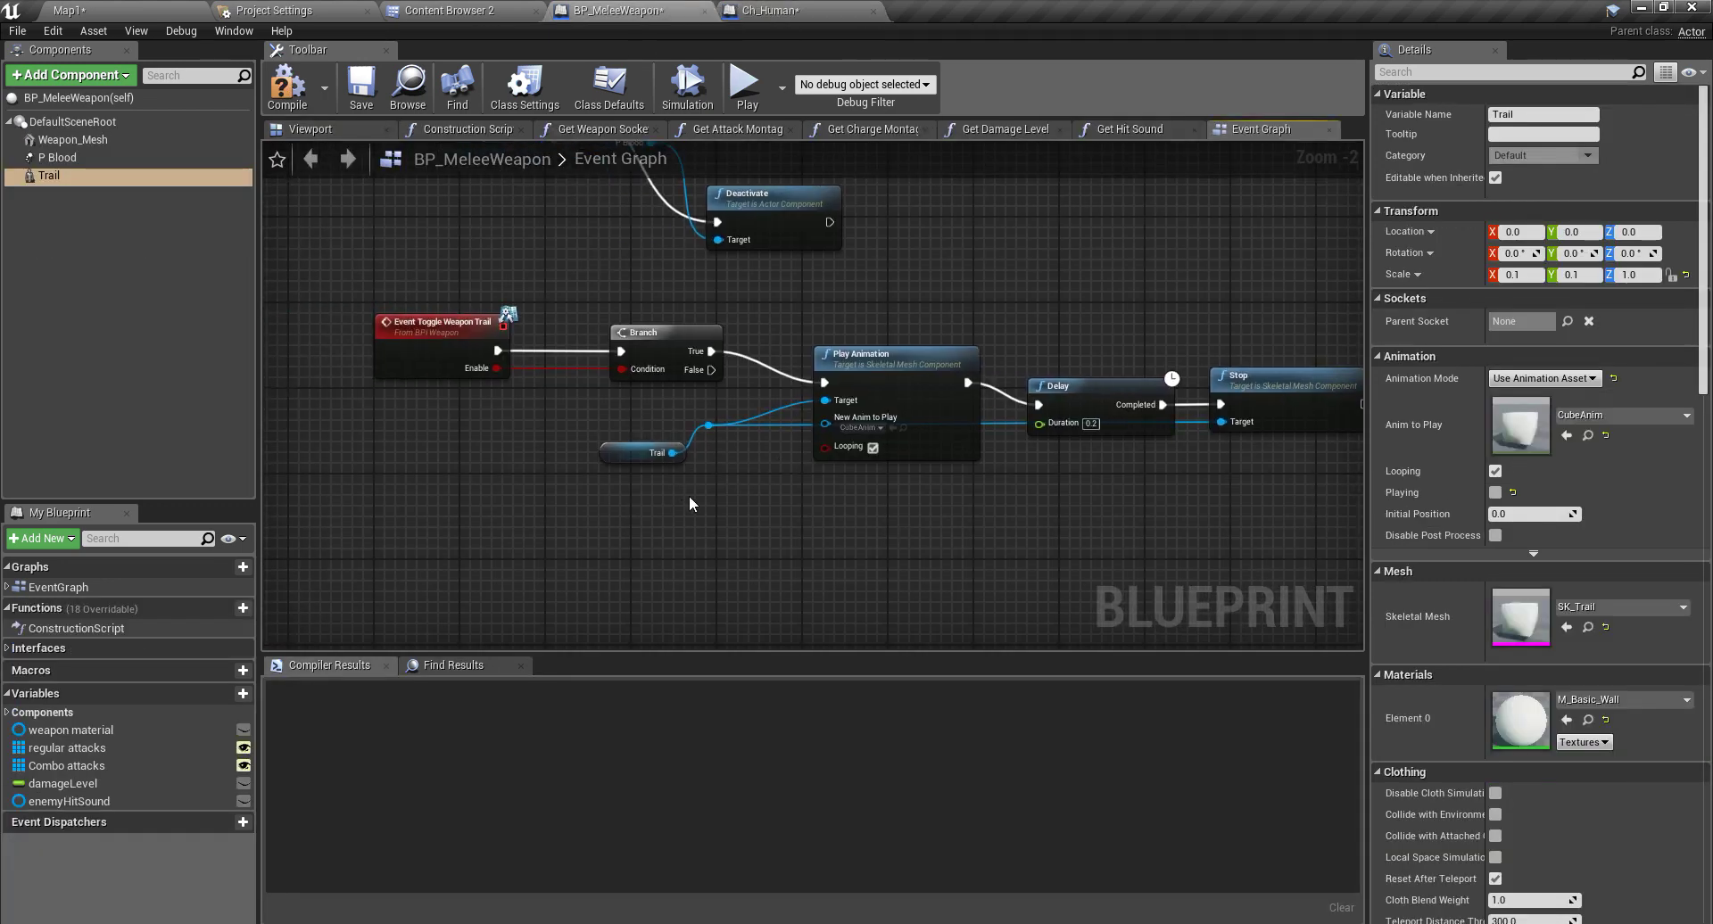
{"action": "scroll", "coordinate": [823, 540], "scroll_direction": "down", "scroll_amount": 2}
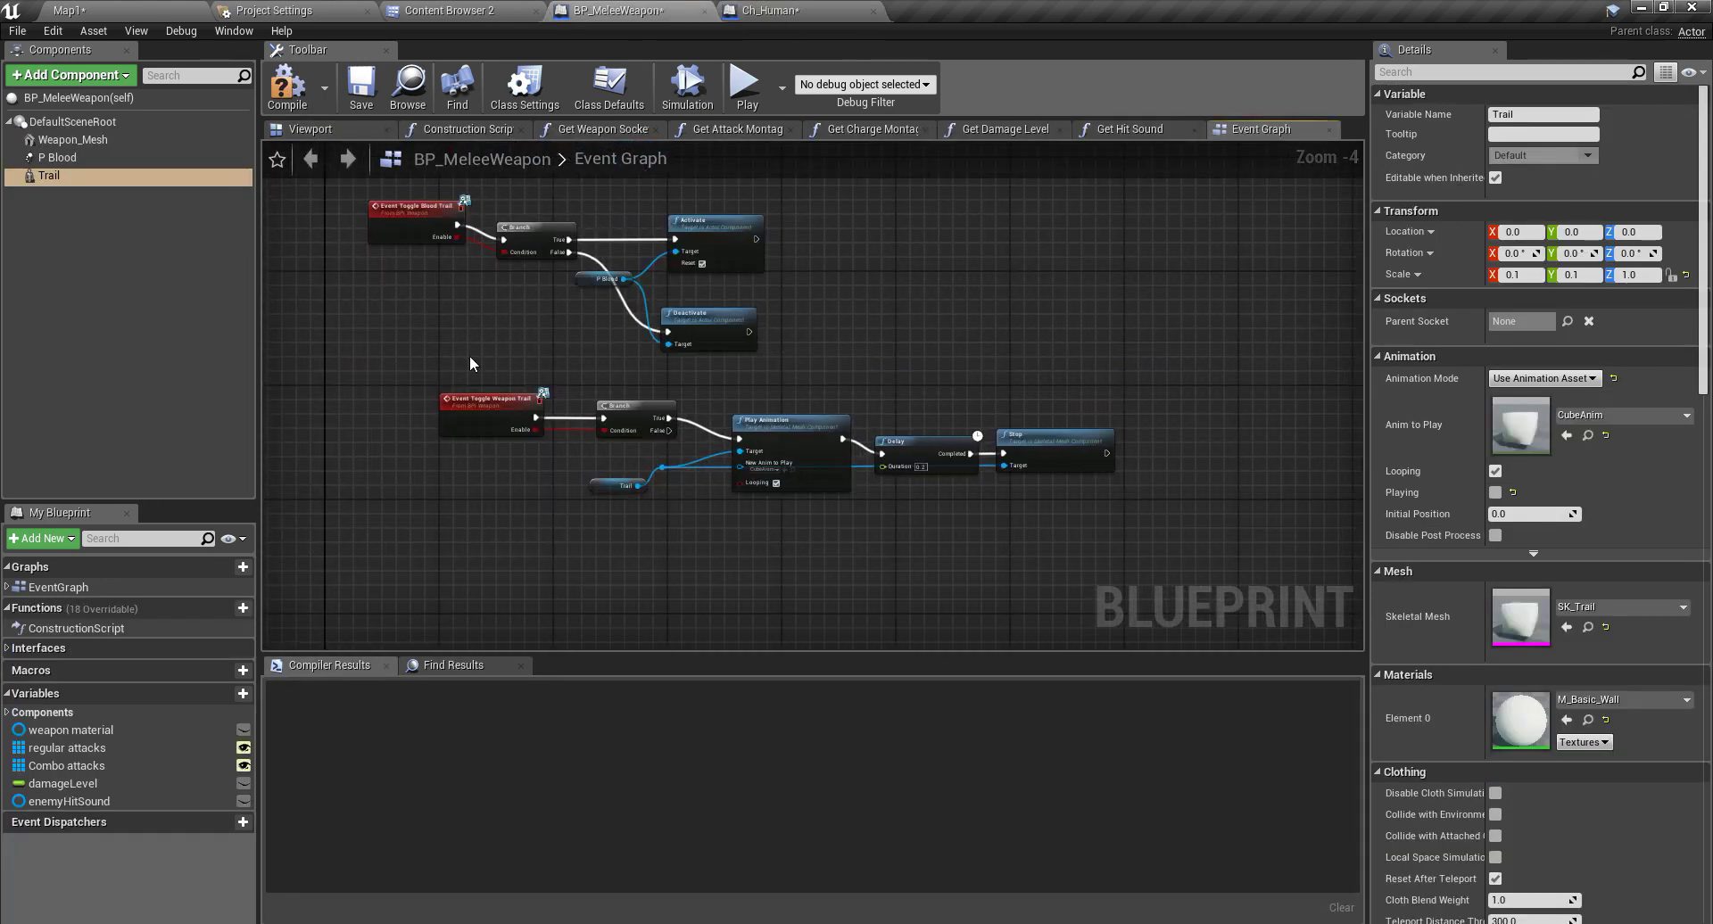
{"action": "left_click_drag", "start_coordinate": [470, 356], "coordinate": [1083, 532]}
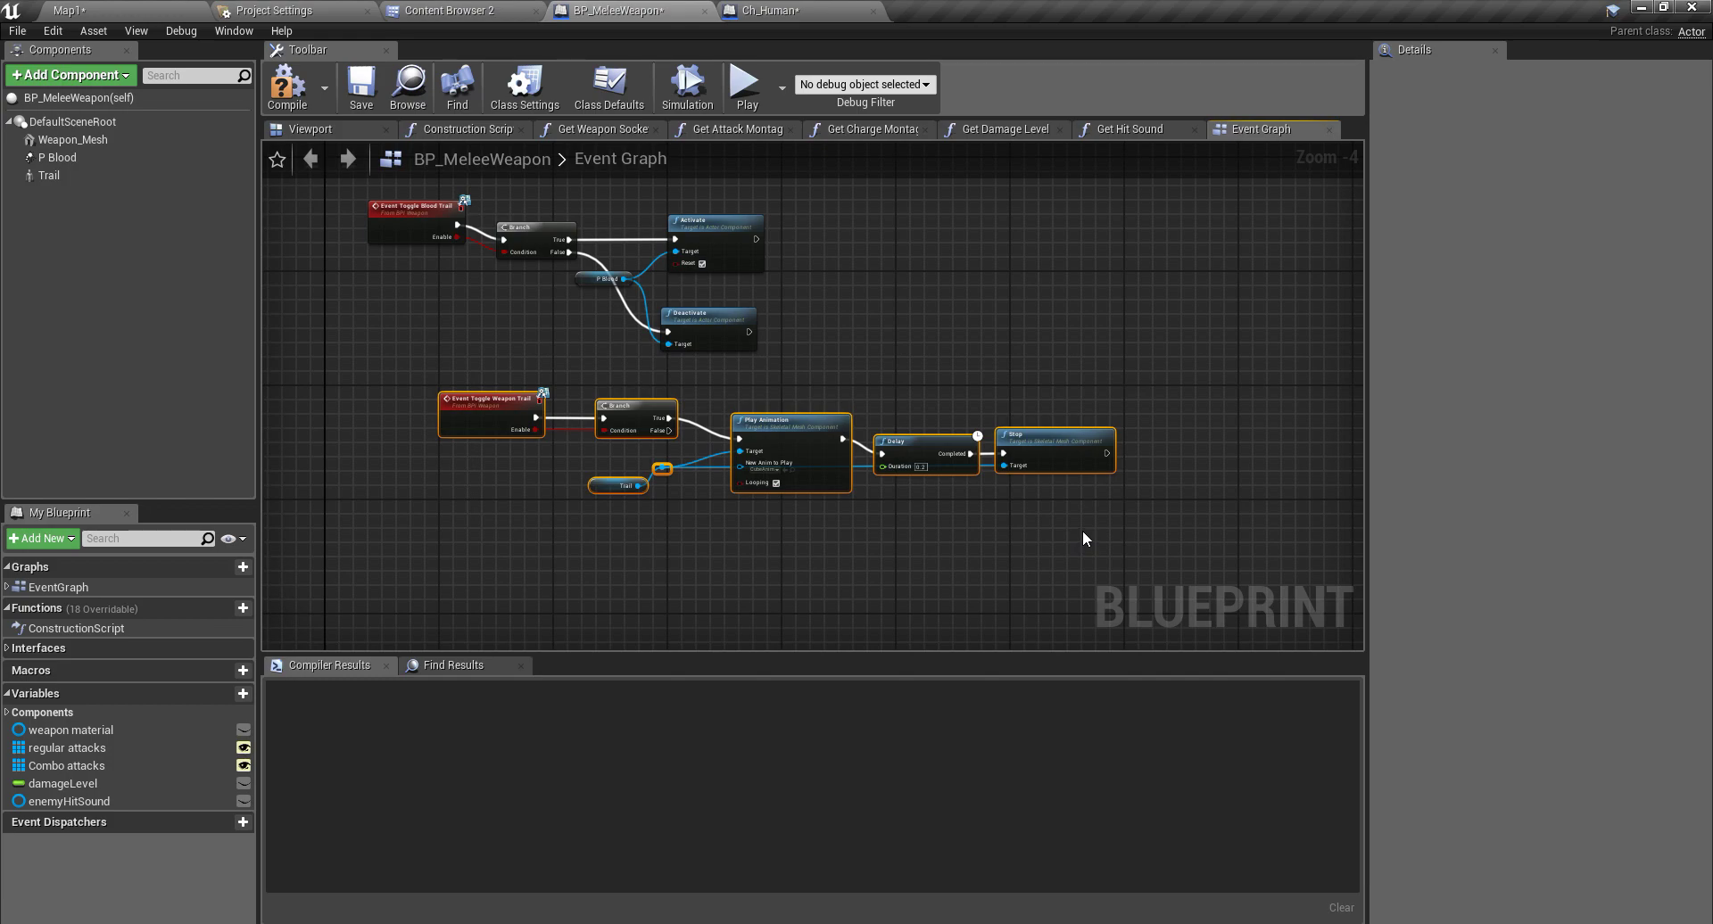
{"action": "left_click", "coordinate": [847, 9]}
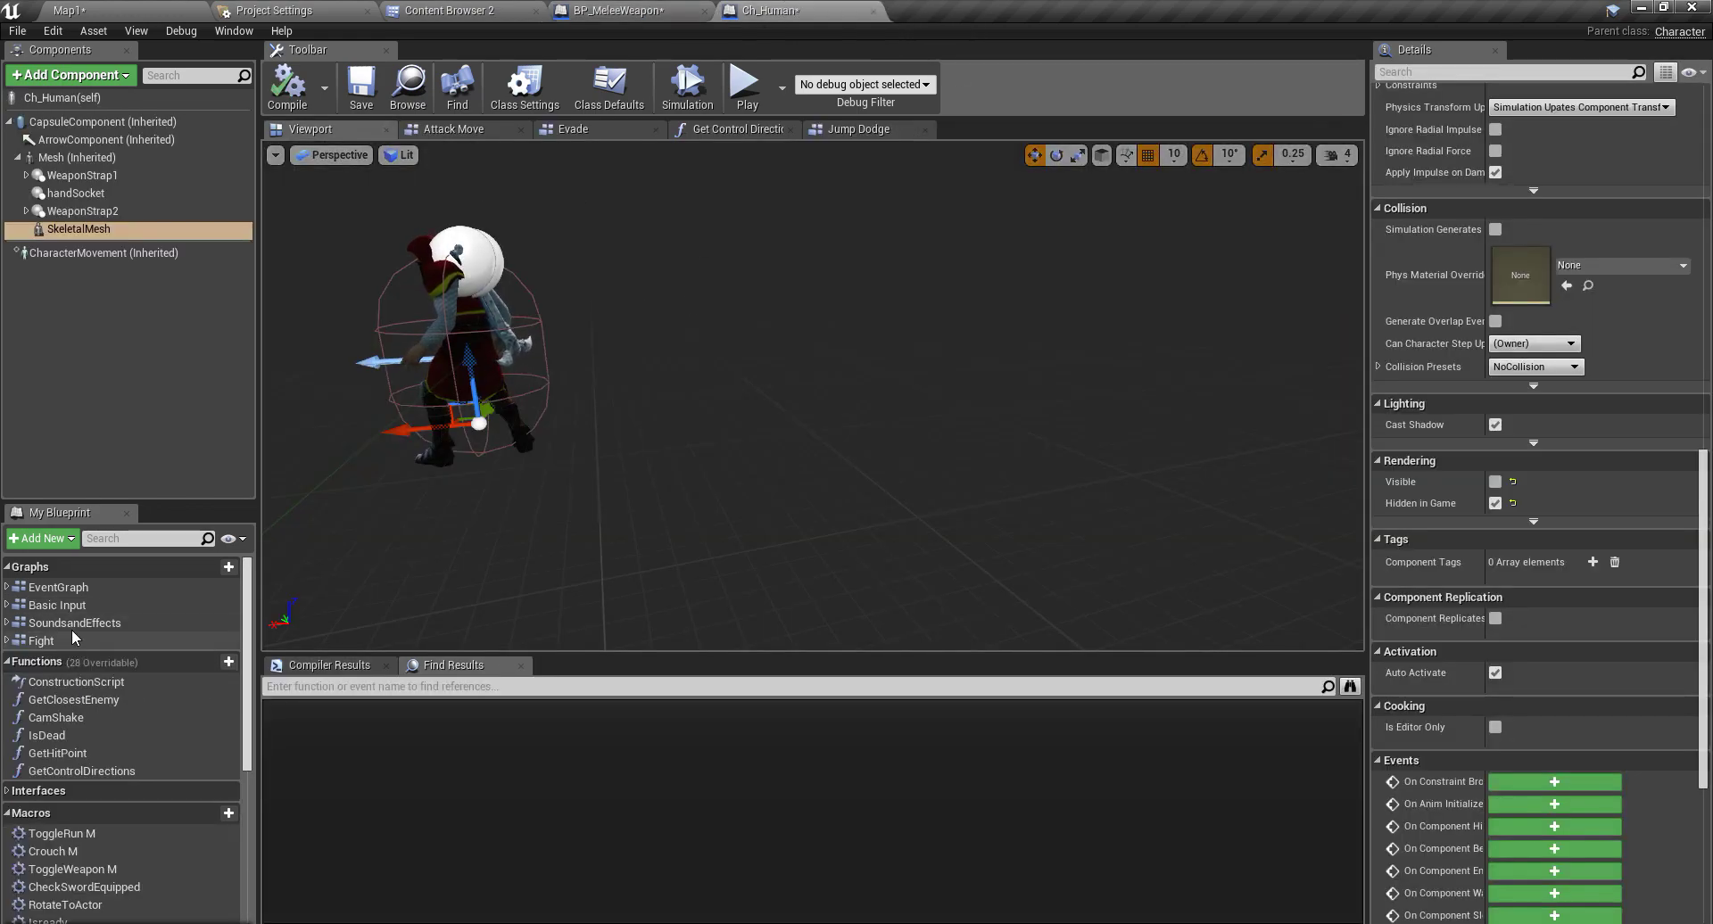
{"action": "double_click", "coordinate": [112, 622]}
{"action": "right_click_drag", "start_coordinate": [829, 490], "coordinate": [600, 425]}
{"action": "key", "text": "ctrl+v"}
Step: Rename the pasted custom event to ToggleTrail and compile the Ch_Human blueprint
{"action": "left_click_drag", "start_coordinate": [479, 411], "coordinate": [694, 411]}
{"action": "scroll", "coordinate": [694, 411], "scroll_direction": "up", "scroll_amount": 4}
{"action": "left_click", "coordinate": [593, 386]}
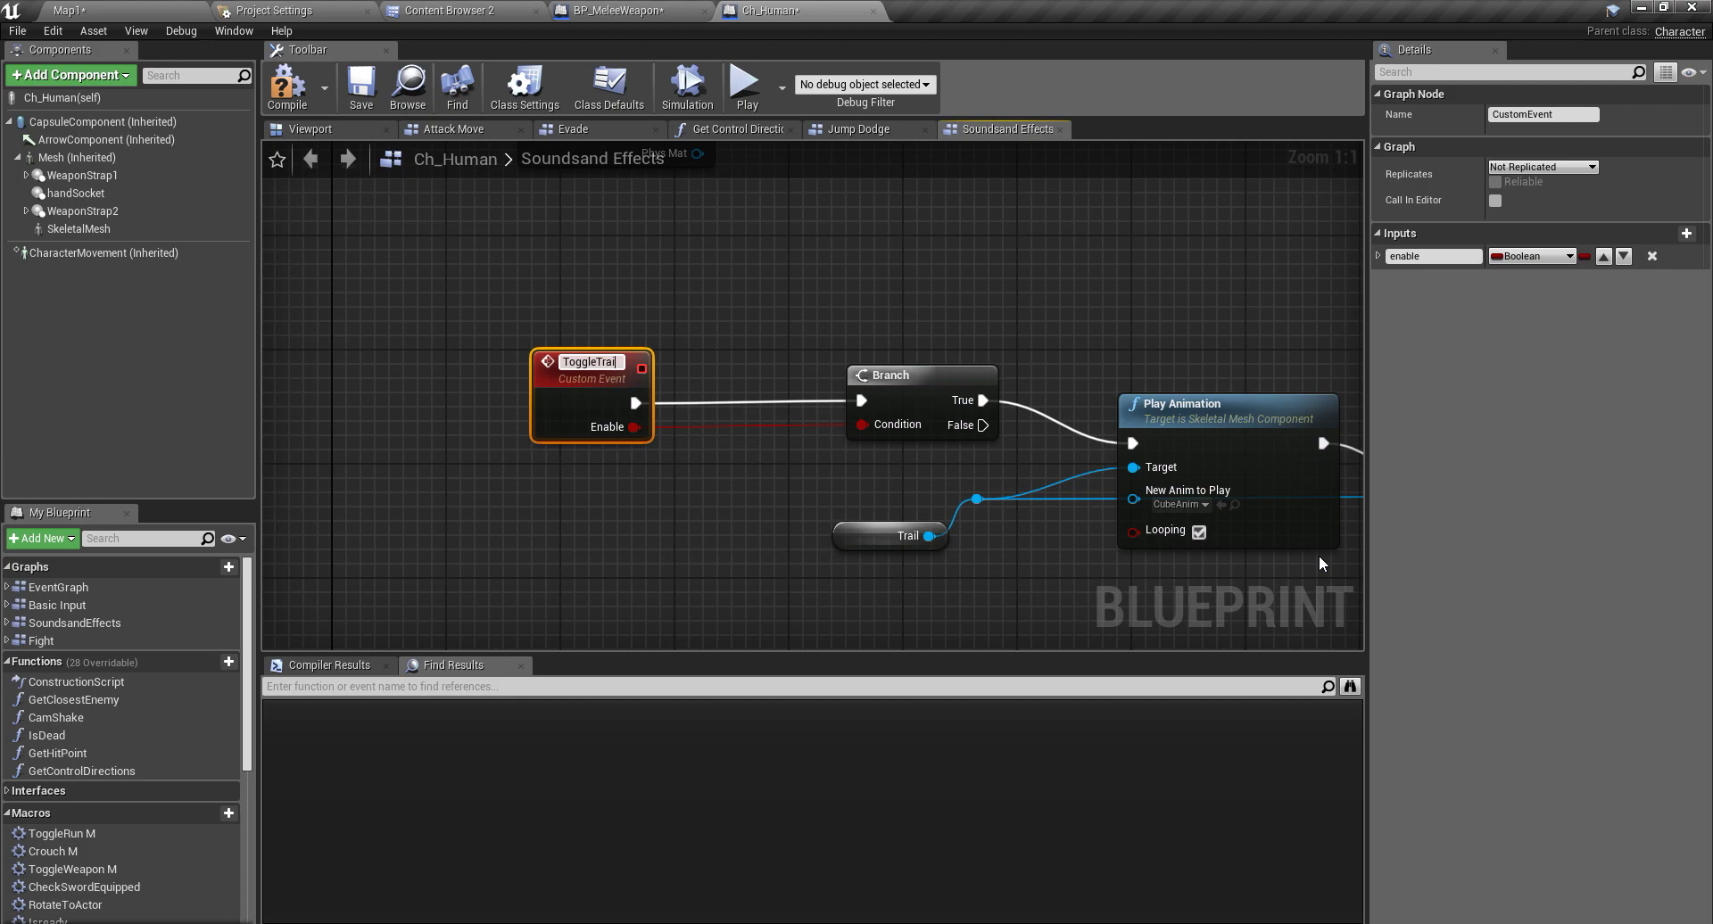
{"action": "key", "text": "Return"}
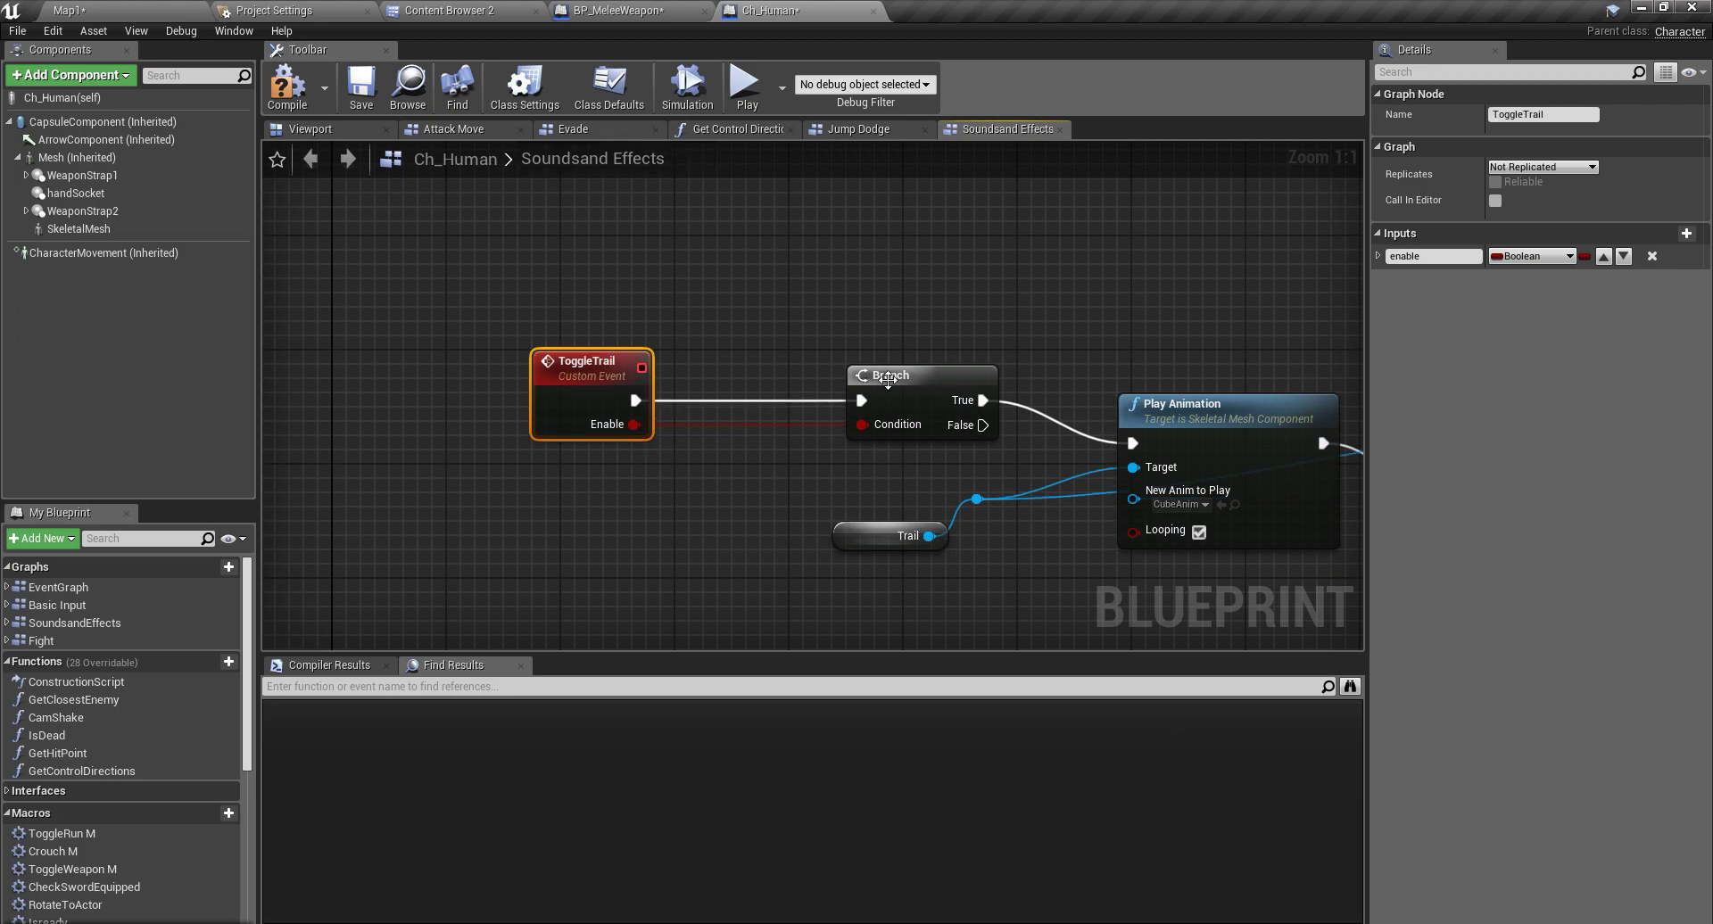
{"action": "left_click", "coordinate": [303, 94]}
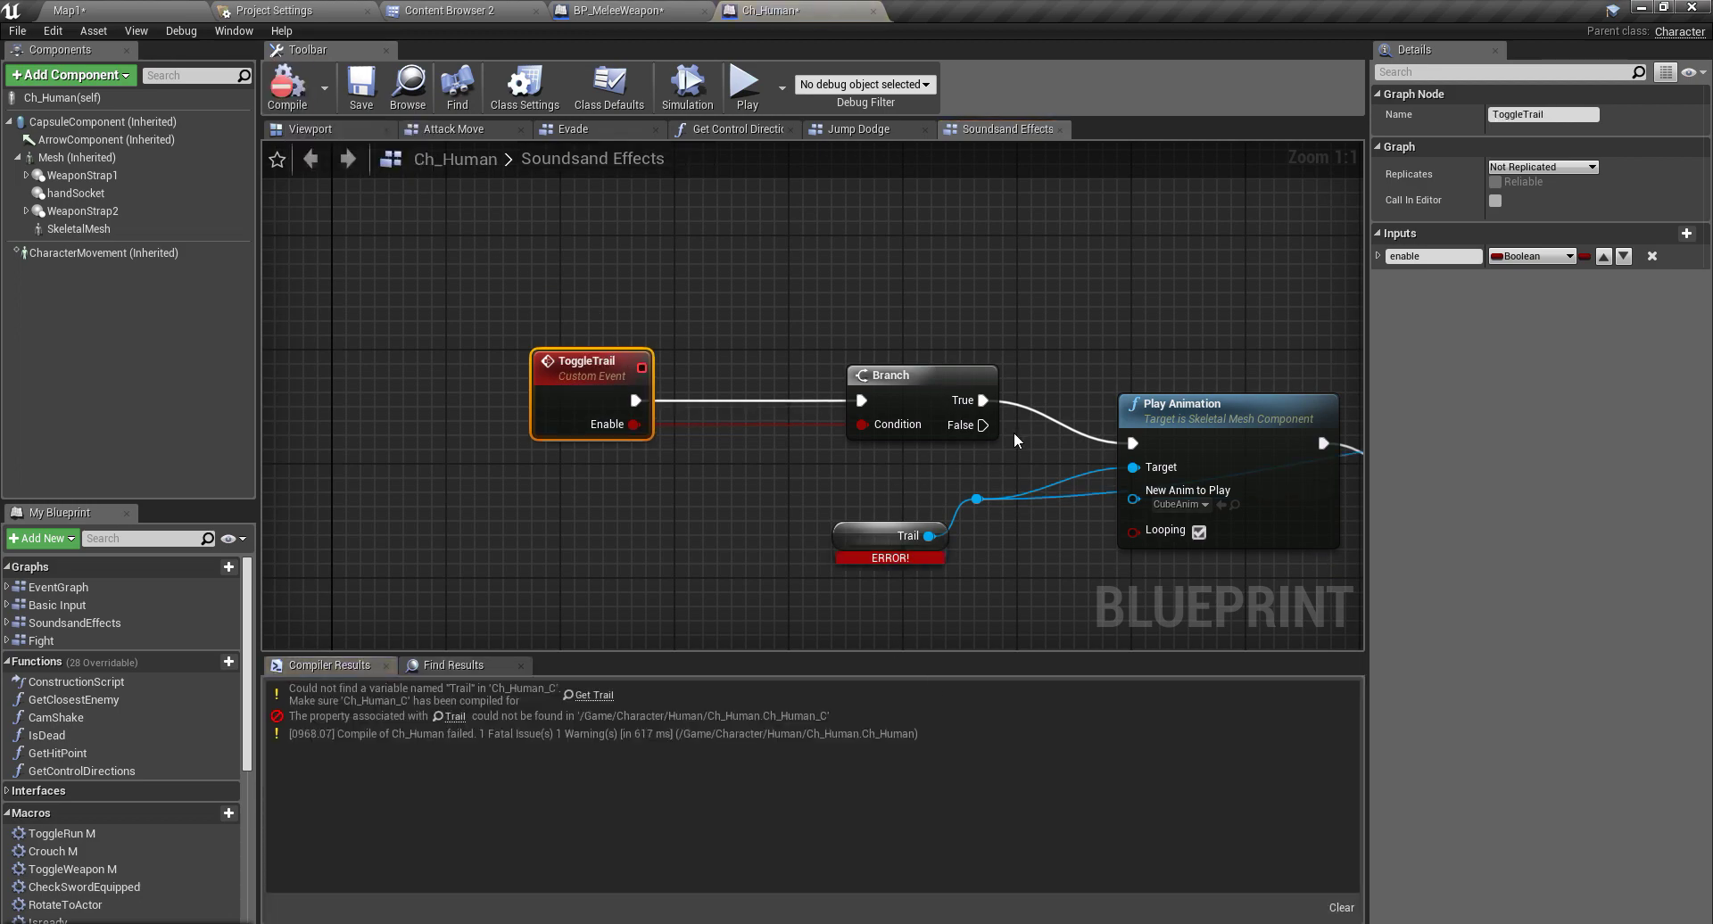
Step: Rename the SkeletalMesh component in Ch_Human to Trail and compile the blueprint
{"action": "right_click_drag", "start_coordinate": [638, 543], "coordinate": [536, 478]}
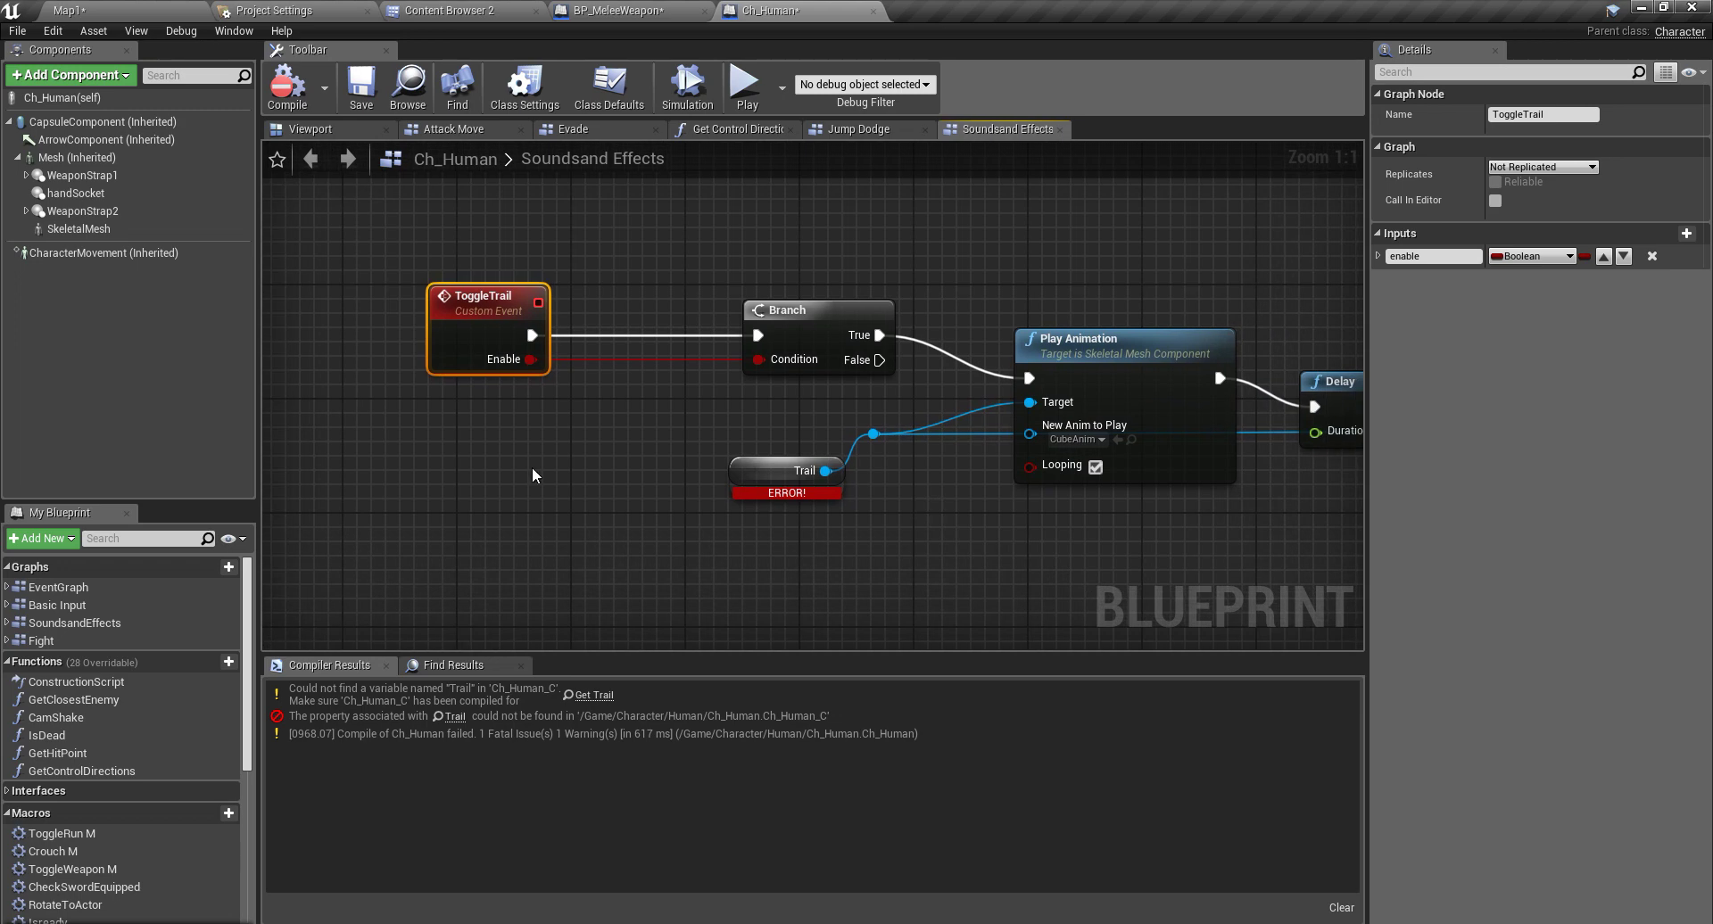
{"action": "double_click", "coordinate": [87, 231]}
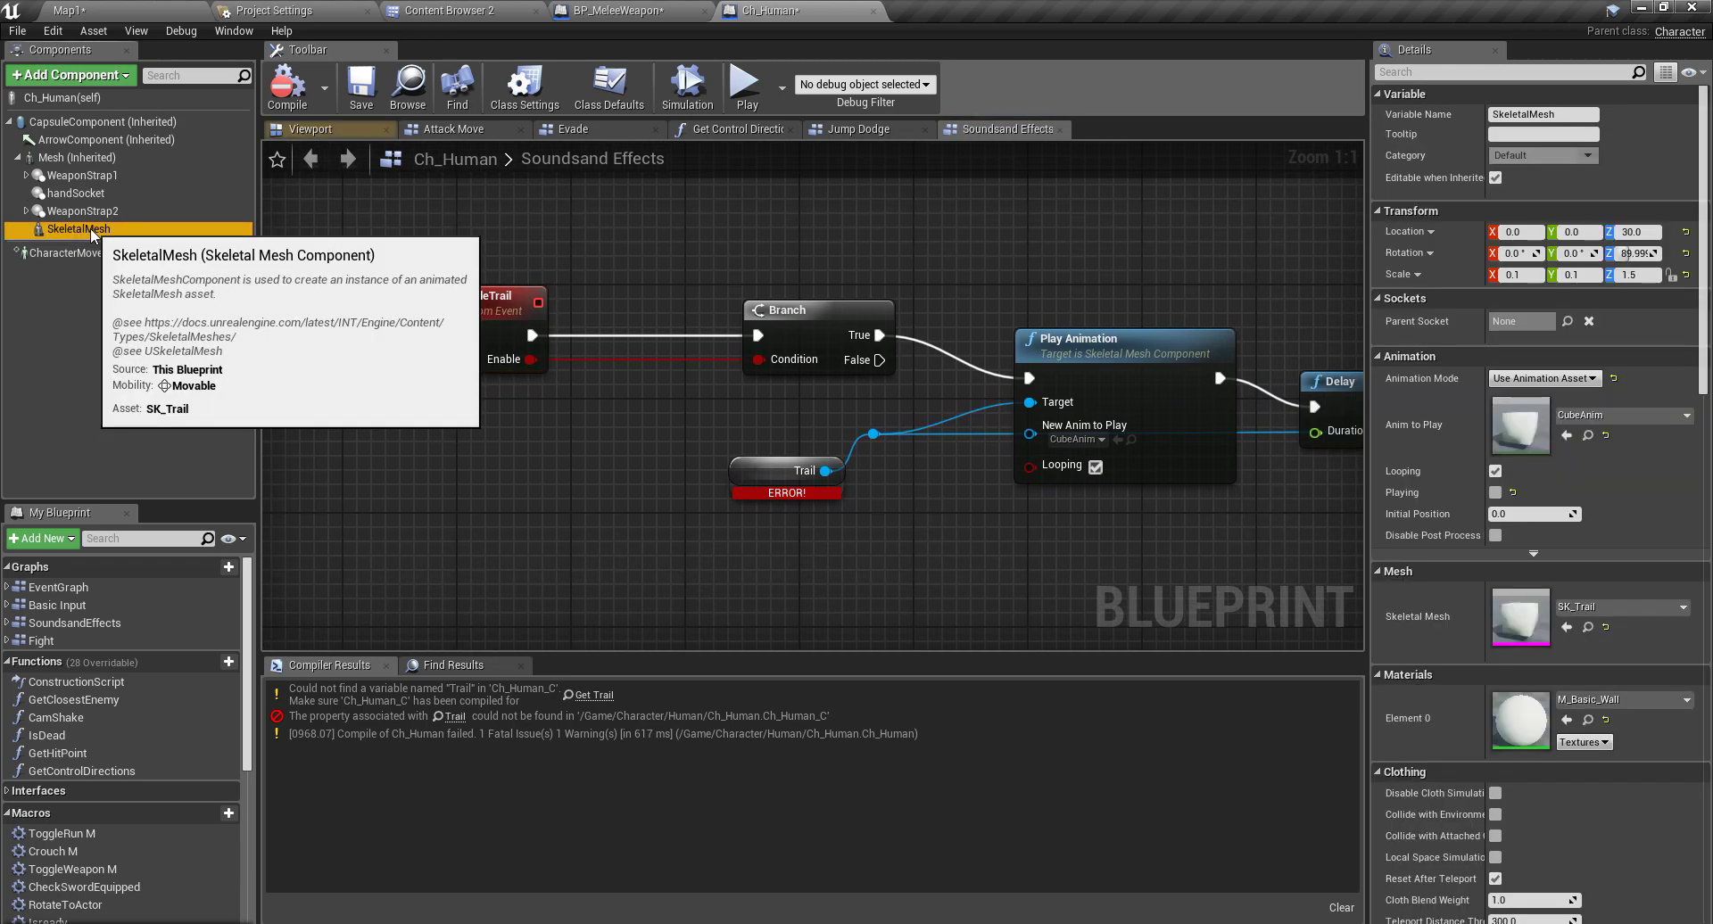
{"action": "type", "text": "Trail"}
{"action": "key", "text": "Return"}
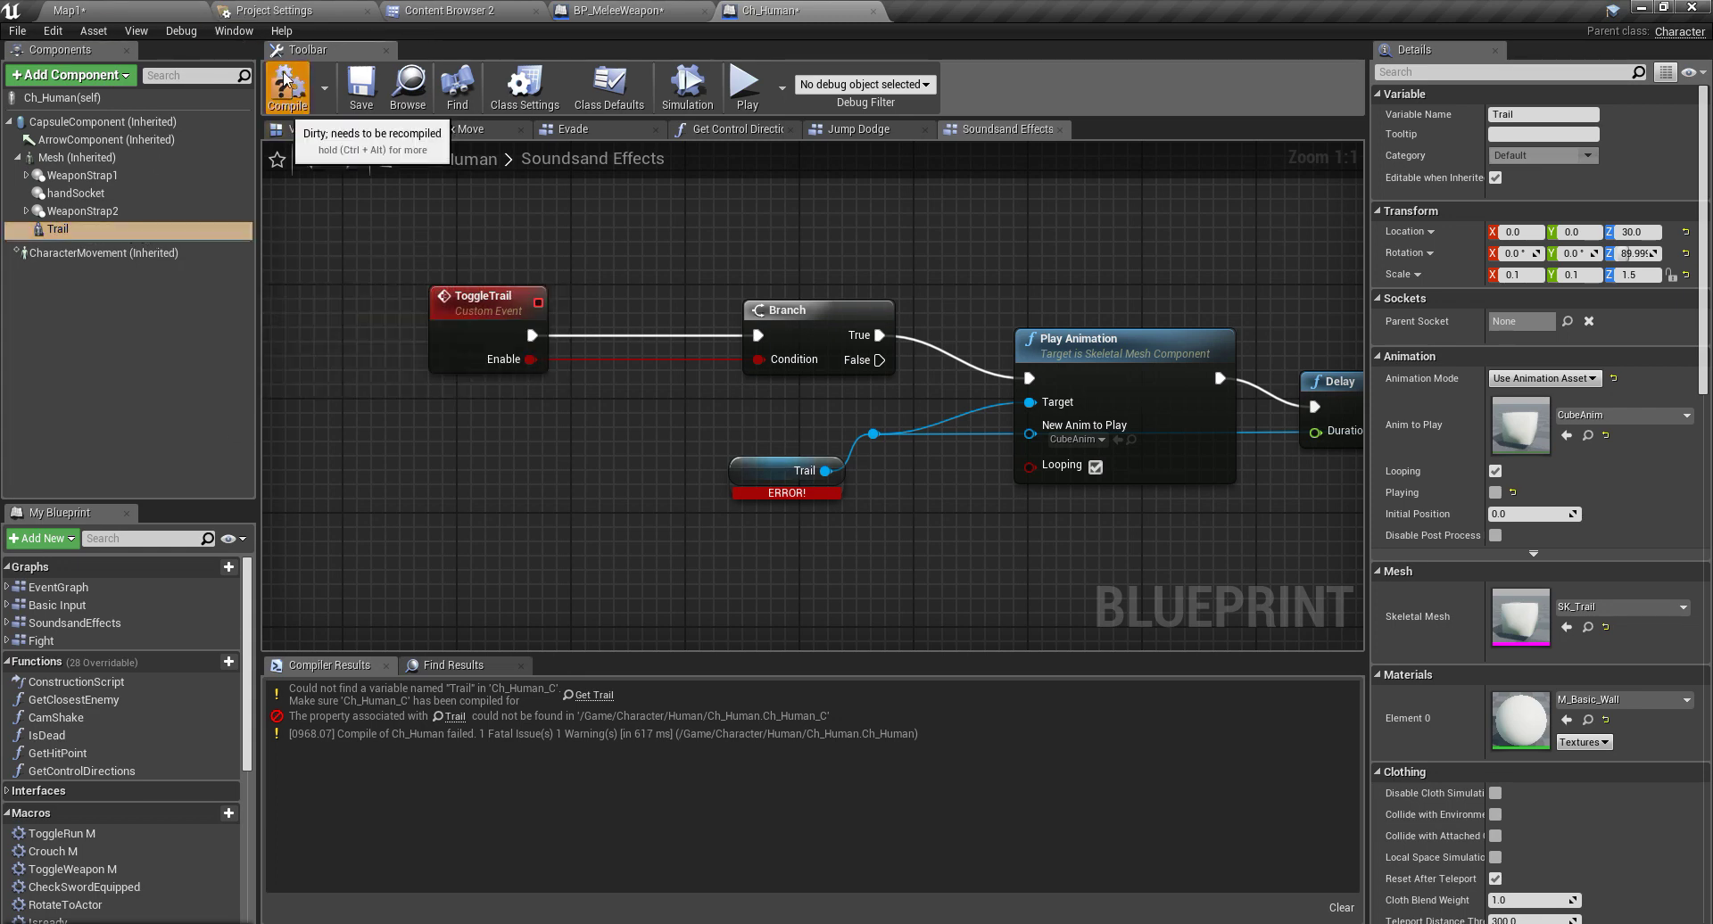
{"action": "key", "text": "F7"}
Step: Move the Stop node below the Delay node, shift Delay aside and break the execution link from Play Animation to Delay
{"action": "right_click_drag", "start_coordinate": [1177, 628], "coordinate": [851, 565]}
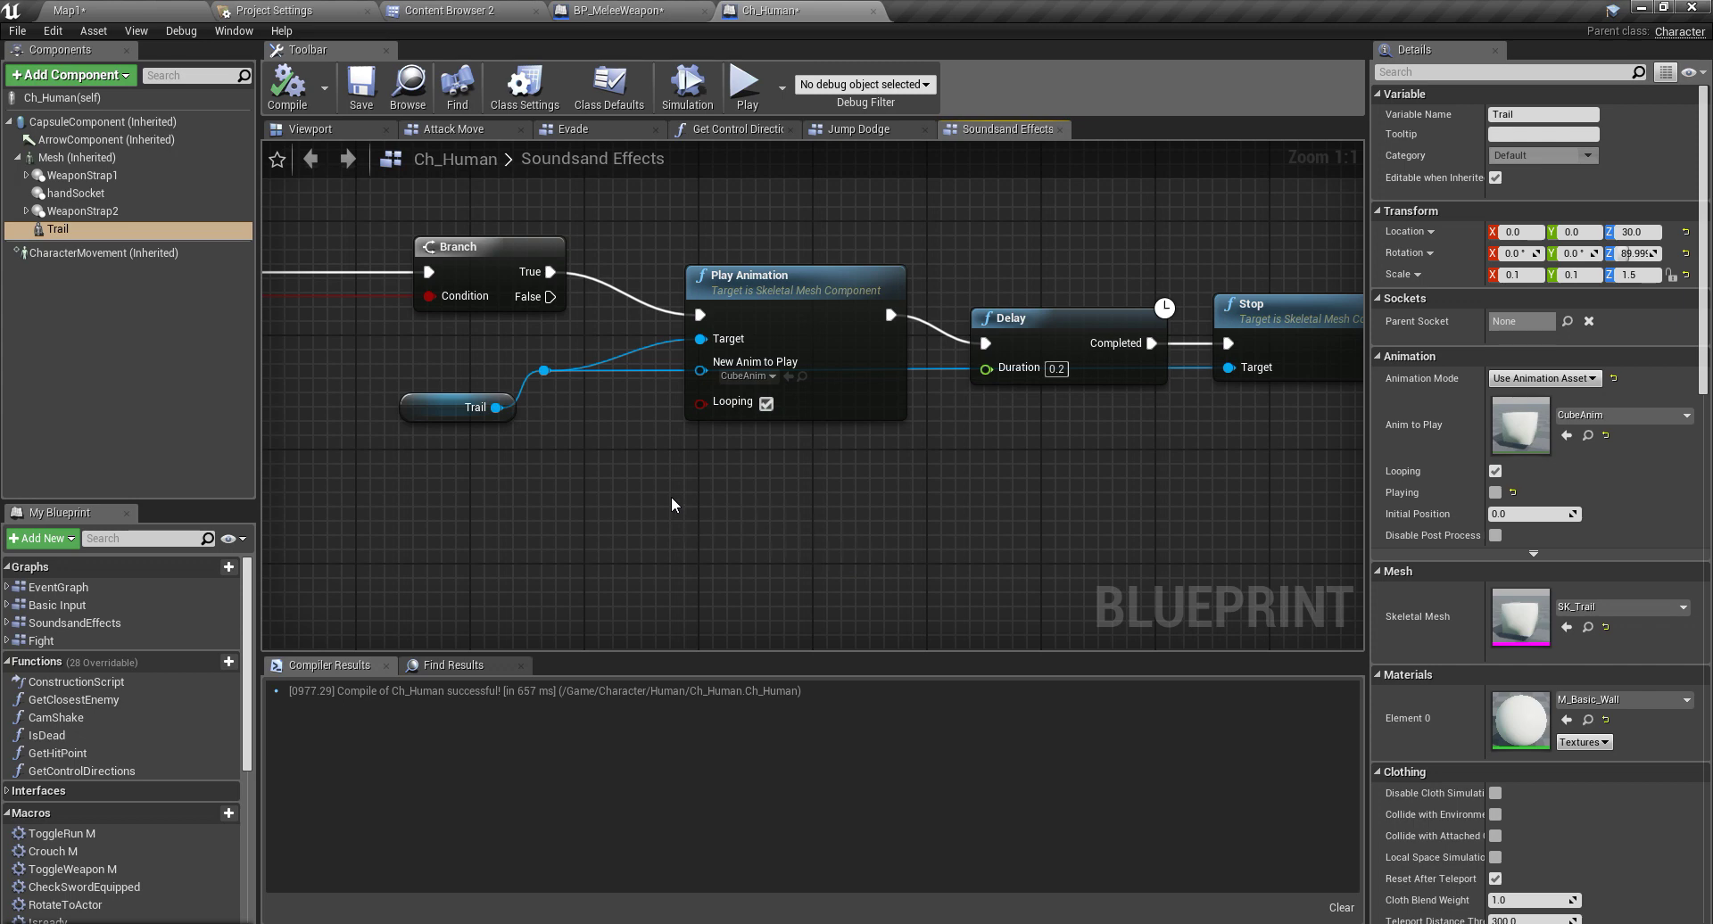
{"action": "right_click_drag", "start_coordinate": [671, 505], "coordinate": [557, 431]}
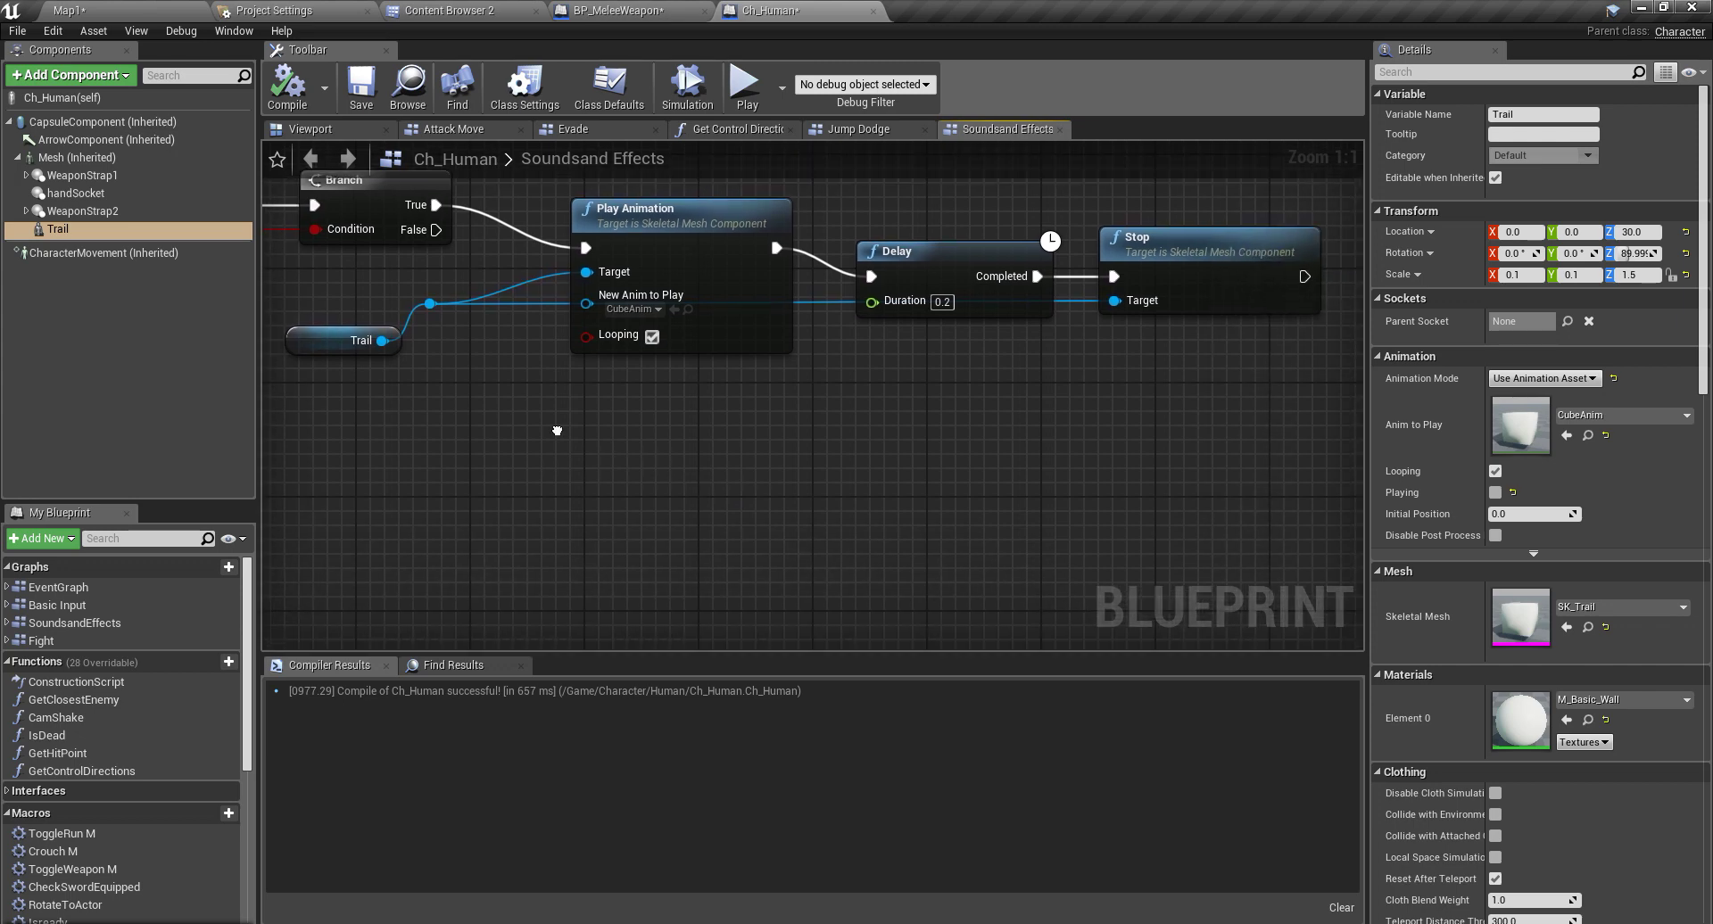
{"action": "right_click_drag", "start_coordinate": [557, 431], "coordinate": [741, 459]}
{"action": "right_click_drag", "start_coordinate": [901, 443], "coordinate": [725, 455]}
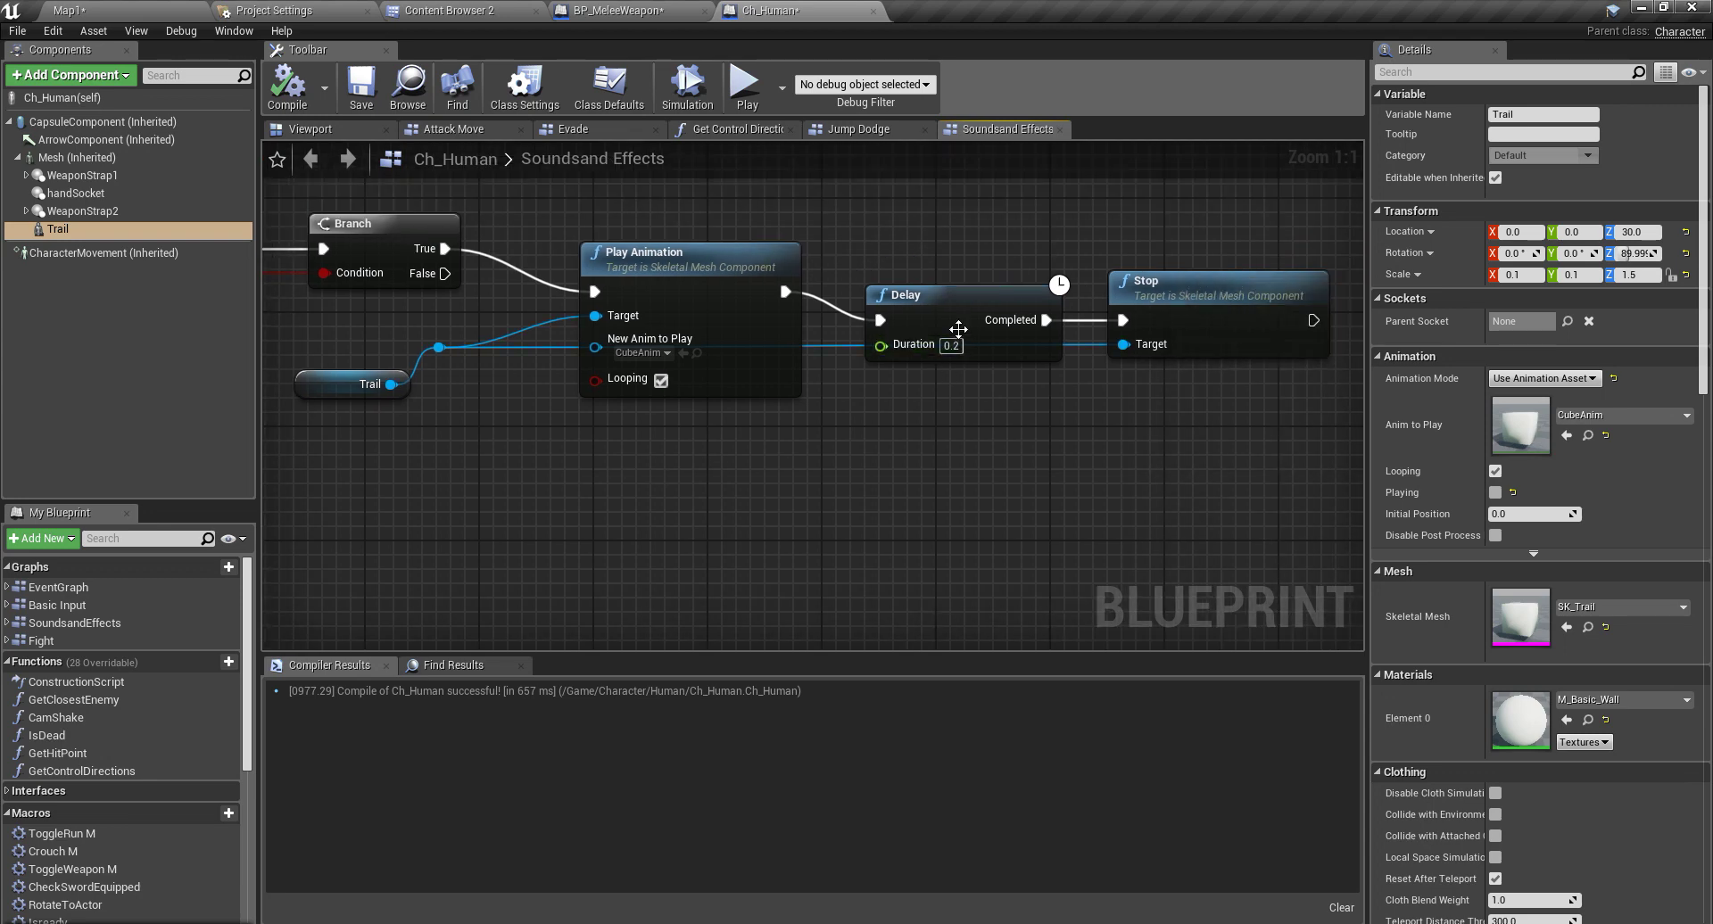
{"action": "left_click", "coordinate": [951, 346]}
{"action": "right_click_drag", "start_coordinate": [838, 469], "coordinate": [897, 474]}
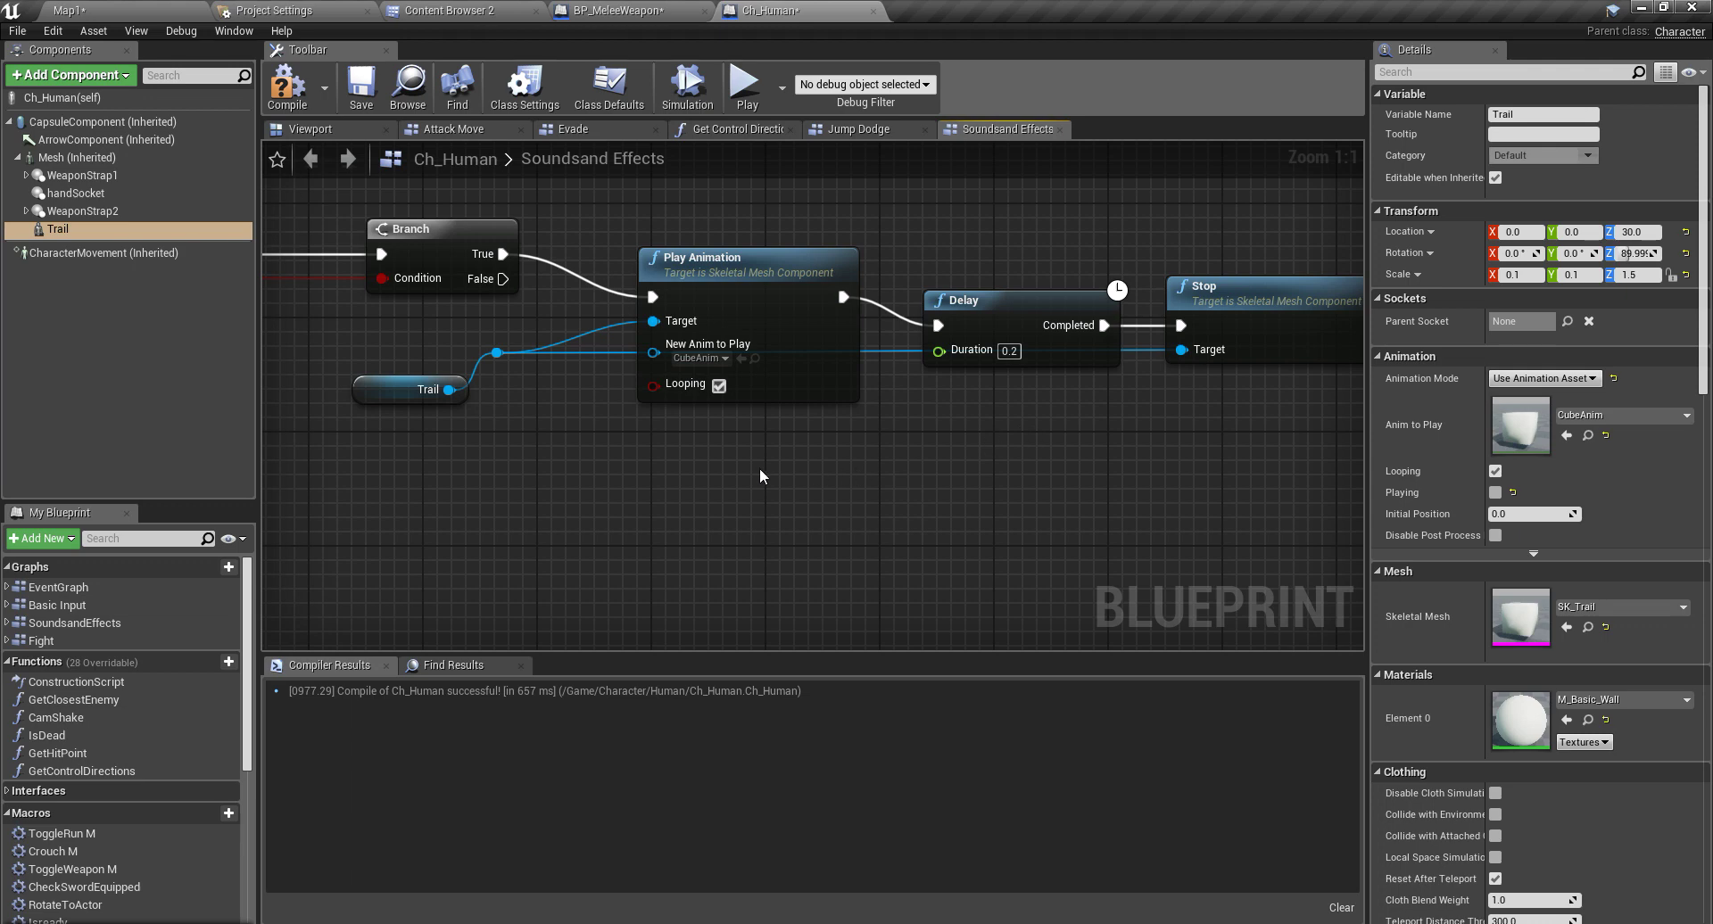
{"action": "right_click_drag", "start_coordinate": [666, 471], "coordinate": [672, 460]}
{"action": "right_click_drag", "start_coordinate": [1115, 428], "coordinate": [962, 440]}
{"action": "left_click_drag", "start_coordinate": [1141, 289], "coordinate": [1098, 460]}
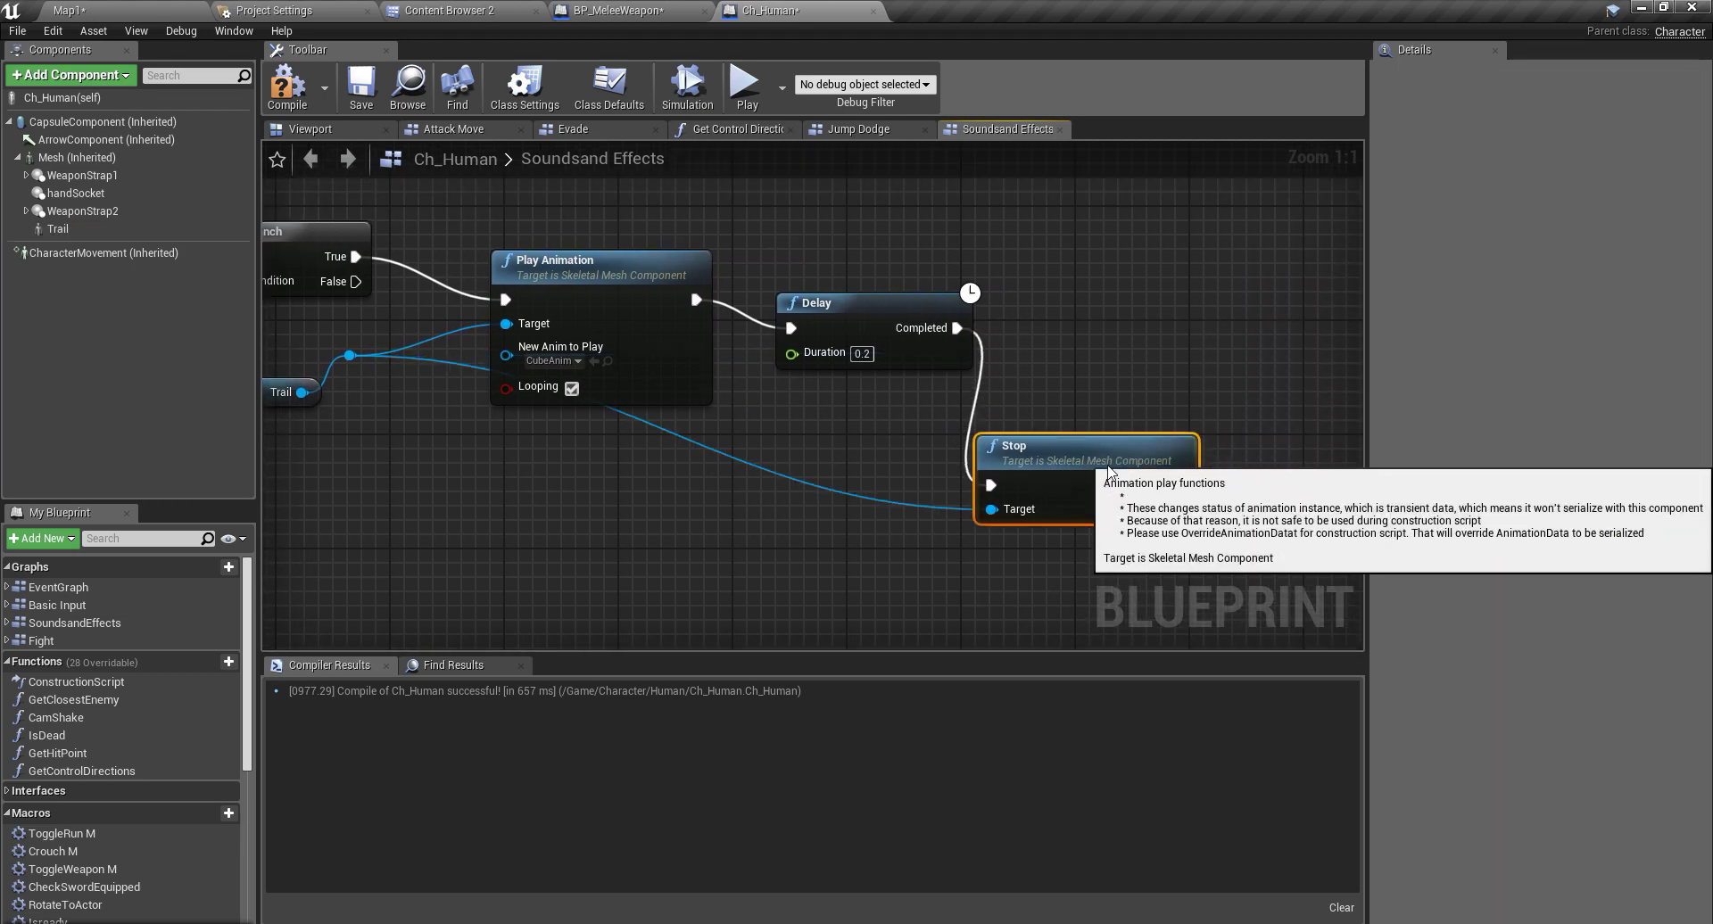
{"action": "left_click_drag", "start_coordinate": [858, 299], "coordinate": [958, 252]}
{"action": "right_click", "coordinate": [697, 294]}
{"action": "left_click", "coordinate": [785, 341]}
Step: Connect the Branch node's False output to Stop, move Play Animation higher and compile the blueprint
{"action": "right_click_drag", "start_coordinate": [352, 356], "coordinate": [582, 316]}
{"action": "left_click_drag", "start_coordinate": [582, 248], "coordinate": [1226, 461]}
{"action": "right_click_drag", "start_coordinate": [753, 520], "coordinate": [964, 591]}
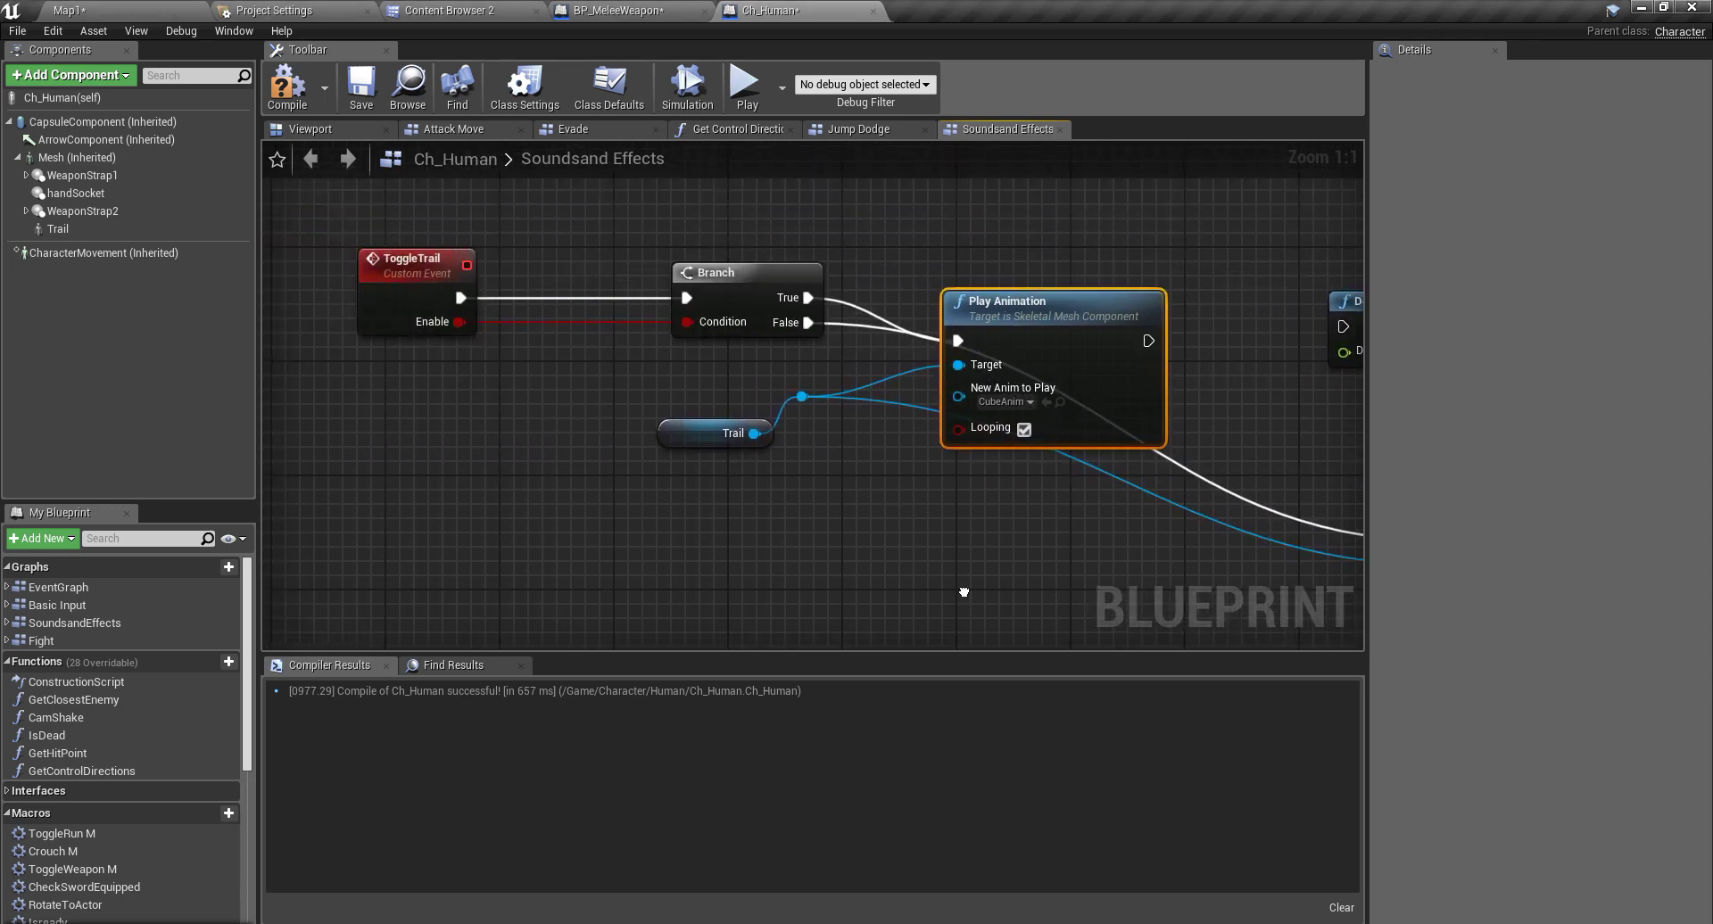
{"action": "left_click_drag", "start_coordinate": [970, 311], "coordinate": [1013, 253]}
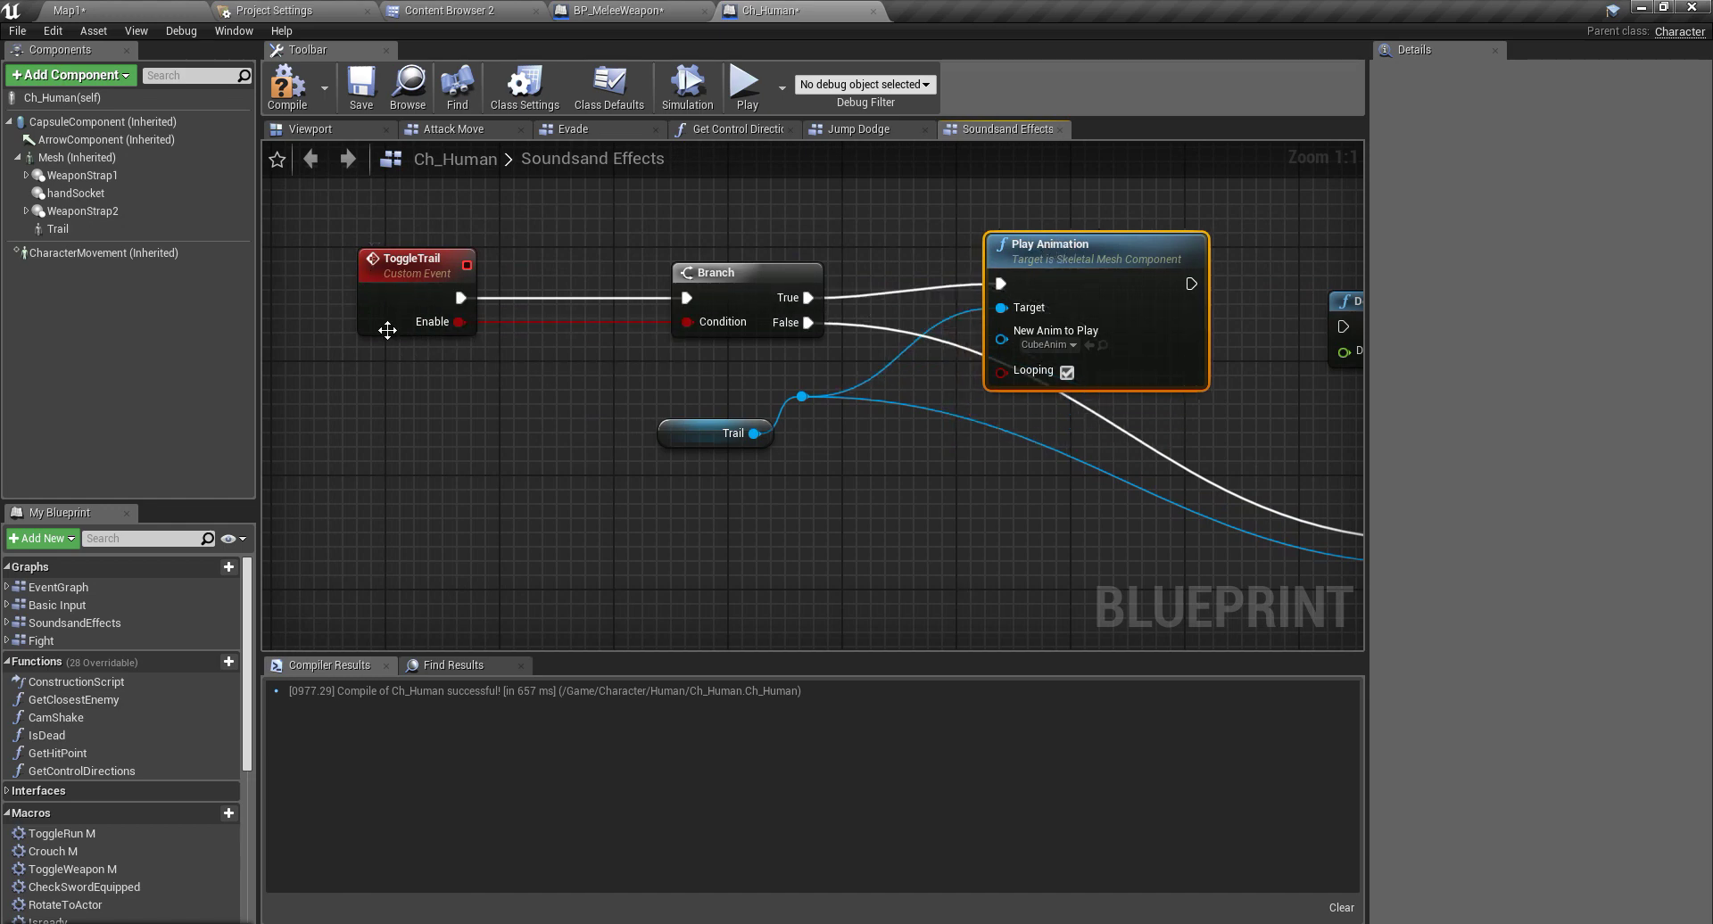
{"action": "right_click_drag", "start_coordinate": [682, 352], "coordinate": [554, 287]}
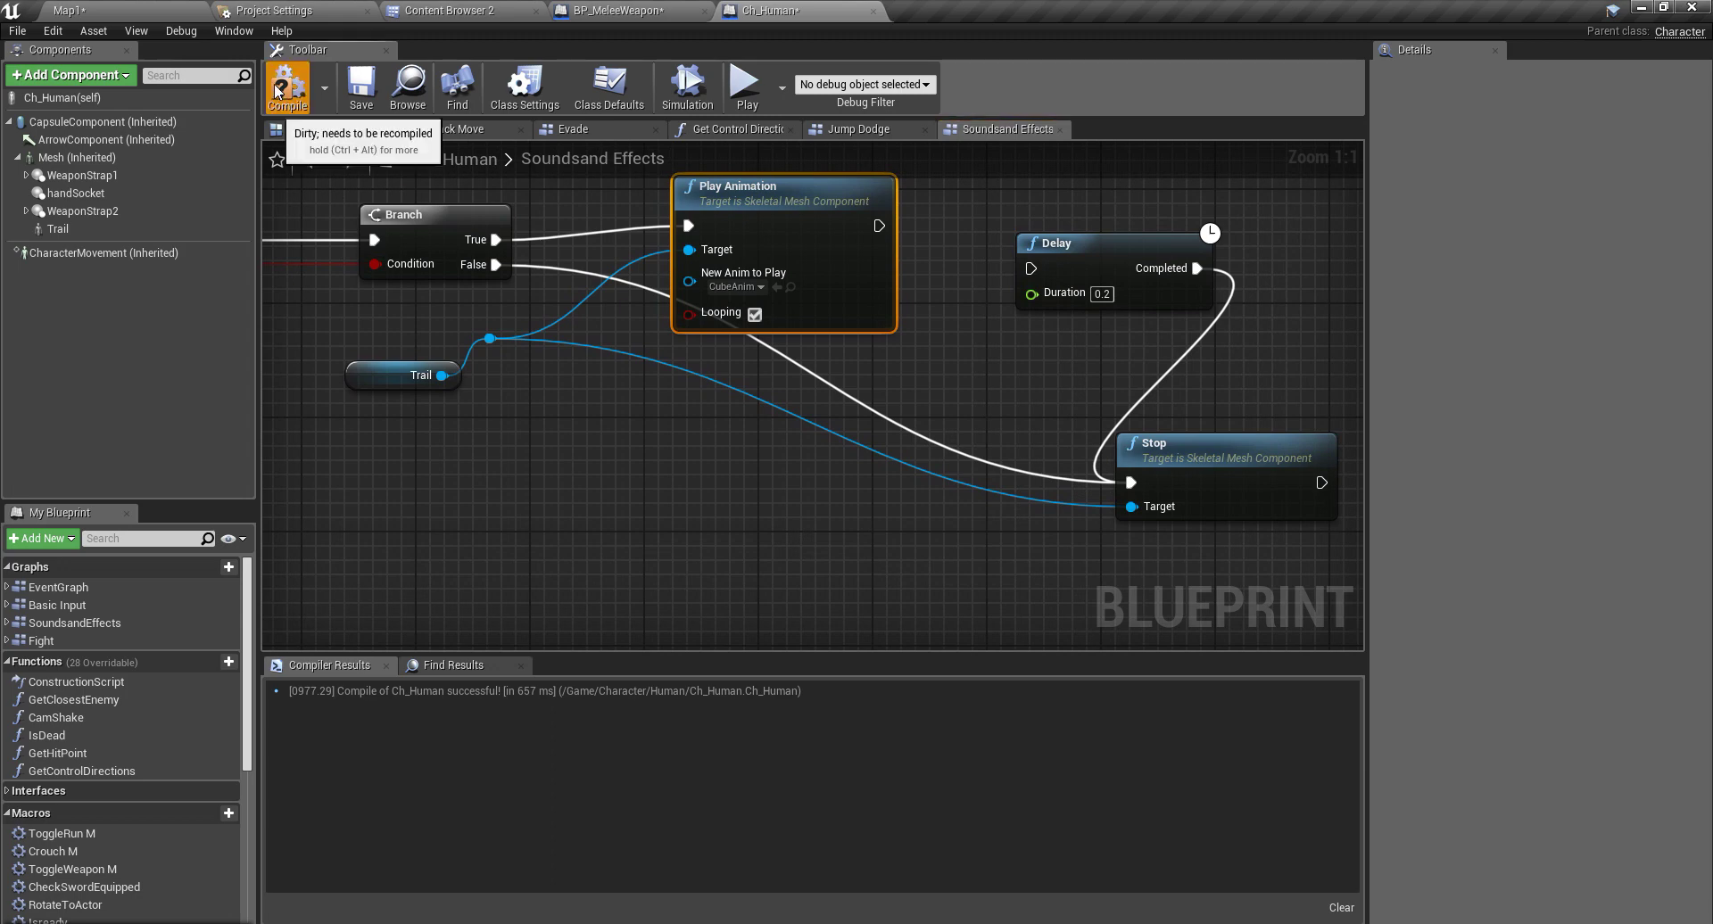
{"action": "key", "text": "F7"}
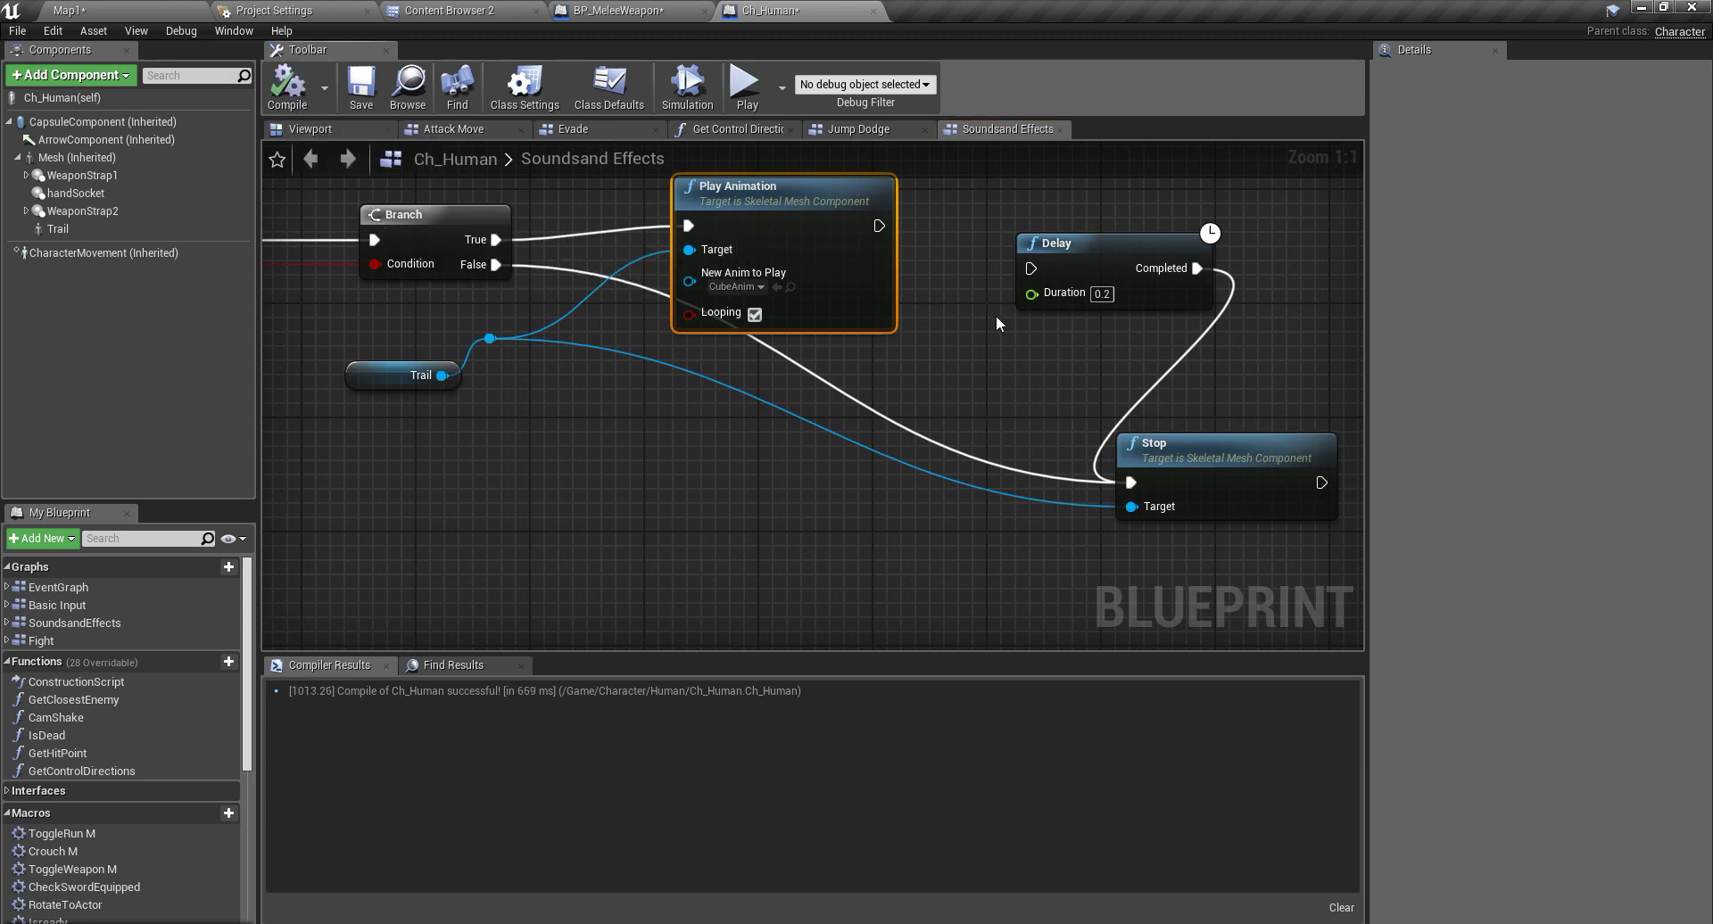
Step: In the Jump Dodge graph, align the final SET Dodging node with Delay and shift Delay away from SET Evade Direction
{"action": "left_click", "coordinate": [839, 130]}
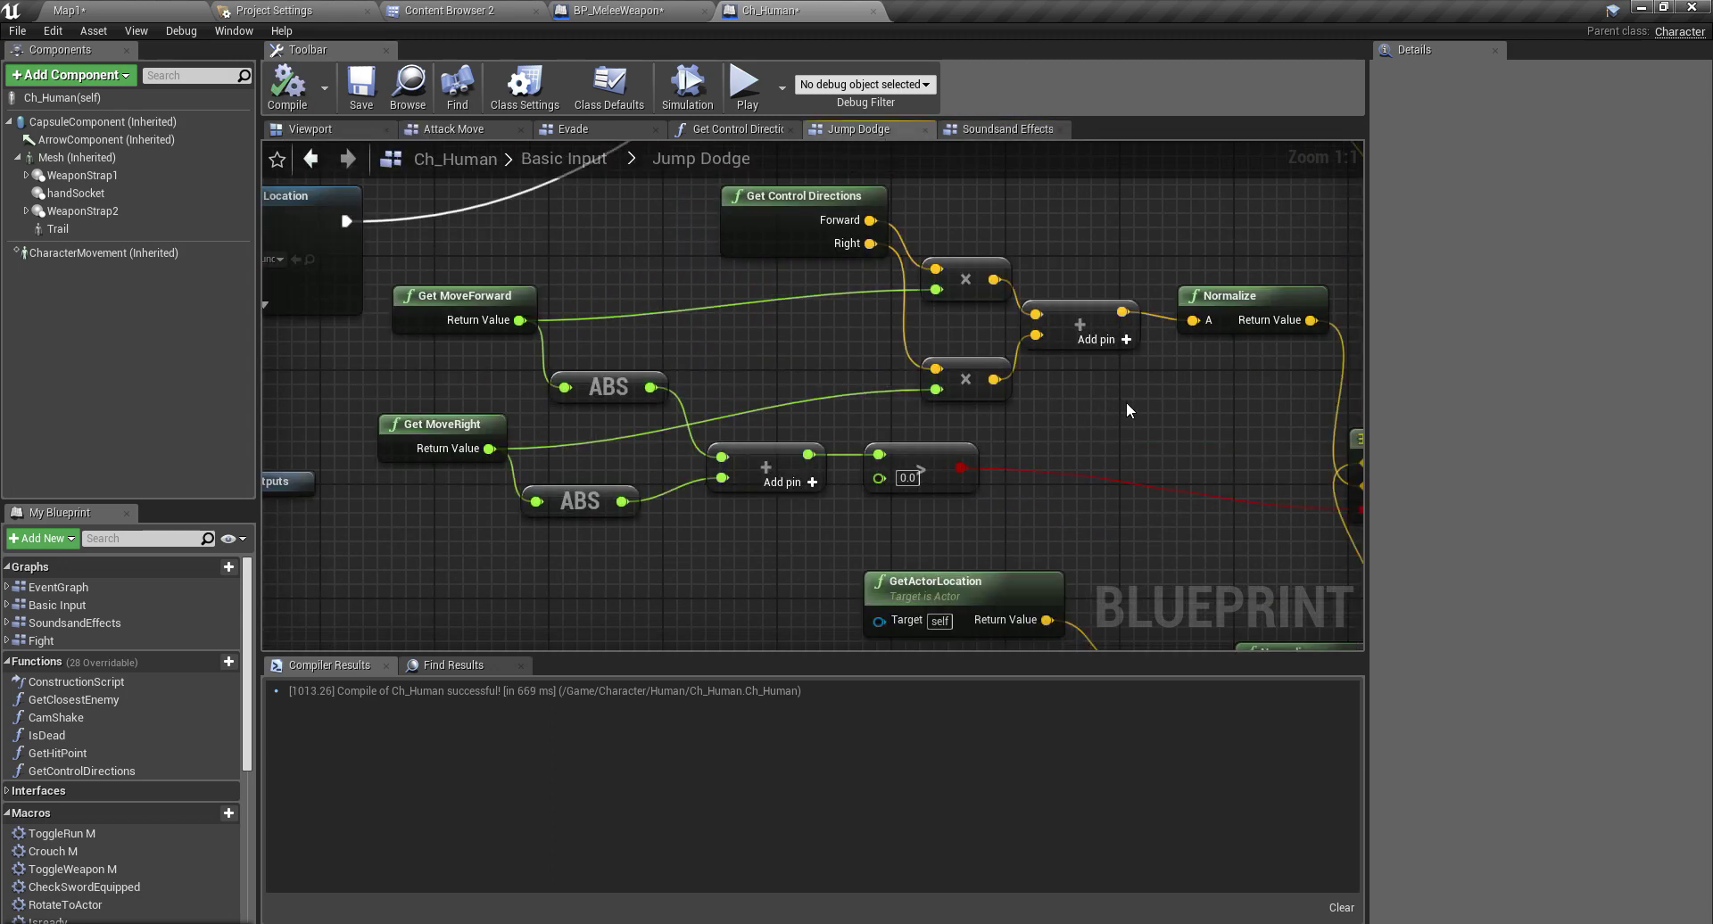
{"action": "mouse_move", "coordinate": [1132, 412]}
{"action": "right_mouse_down"}
{"action": "mouse_move", "coordinate": [894, 254]}
{"action": "mouse_move", "coordinate": [786, 267]}
{"action": "mouse_move", "coordinate": [875, 405]}
{"action": "mouse_move", "coordinate": [937, 393]}
{"action": "mouse_move", "coordinate": [770, 355]}
{"action": "right_mouse_up"}
{"action": "mouse_move", "coordinate": [708, 462]}
{"action": "right_mouse_down"}
{"action": "mouse_move", "coordinate": [856, 535]}
{"action": "mouse_move", "coordinate": [914, 616]}
{"action": "mouse_move", "coordinate": [747, 559]}
{"action": "right_mouse_up"}
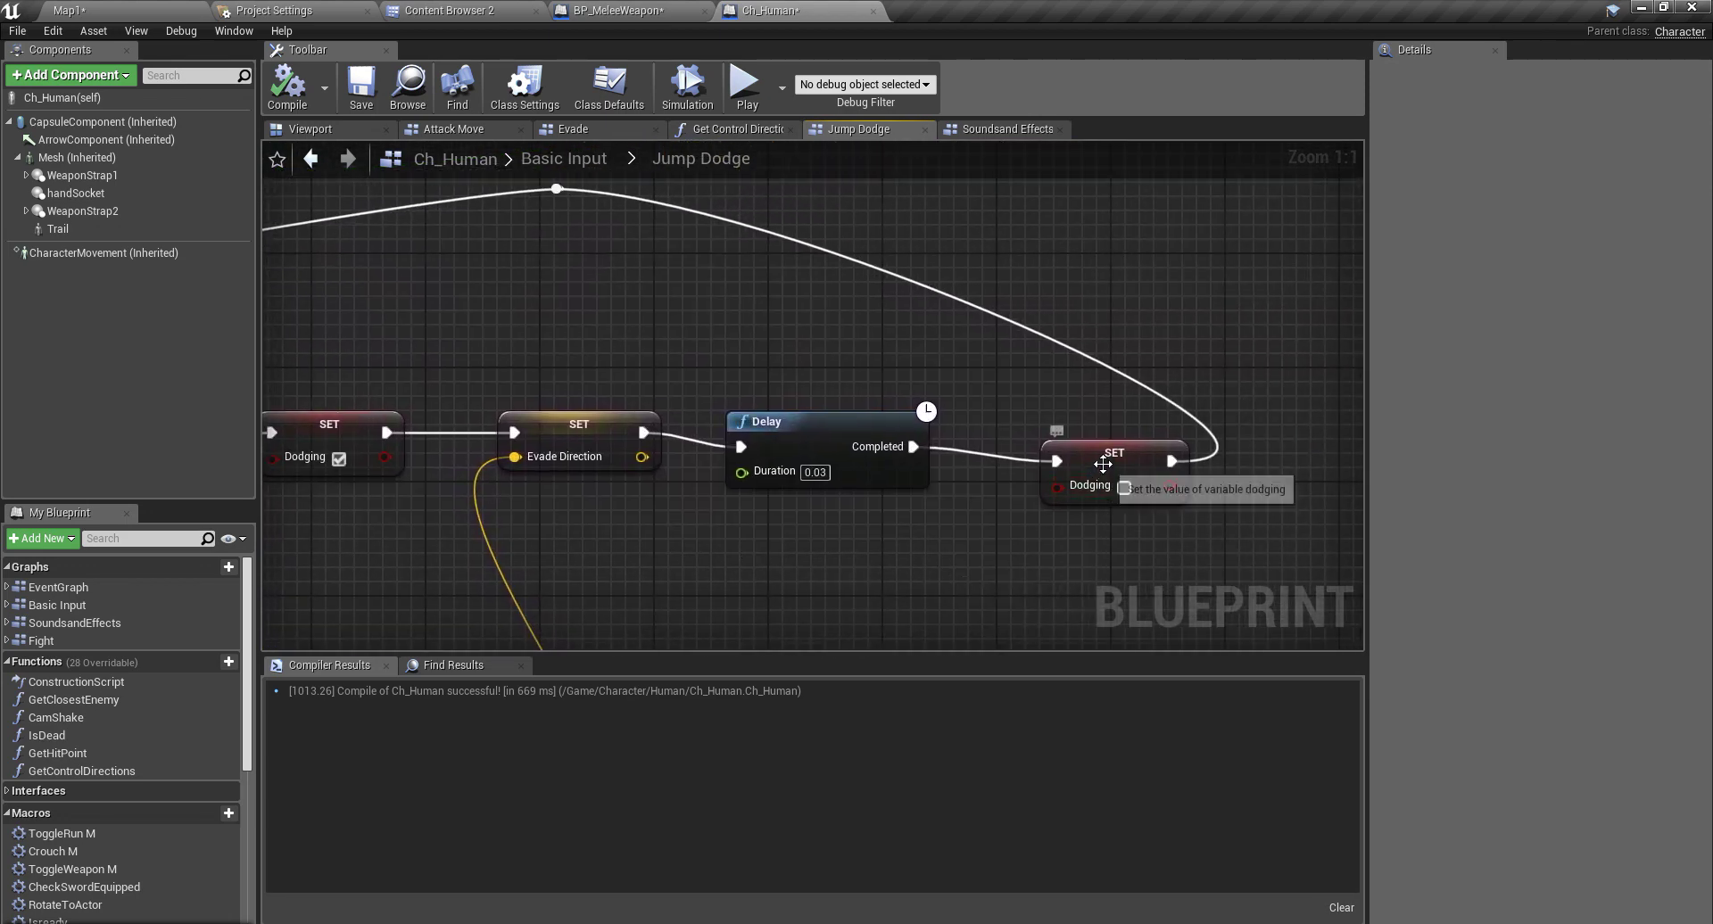
{"action": "left_click_drag", "start_coordinate": [1101, 462], "coordinate": [1113, 446]}
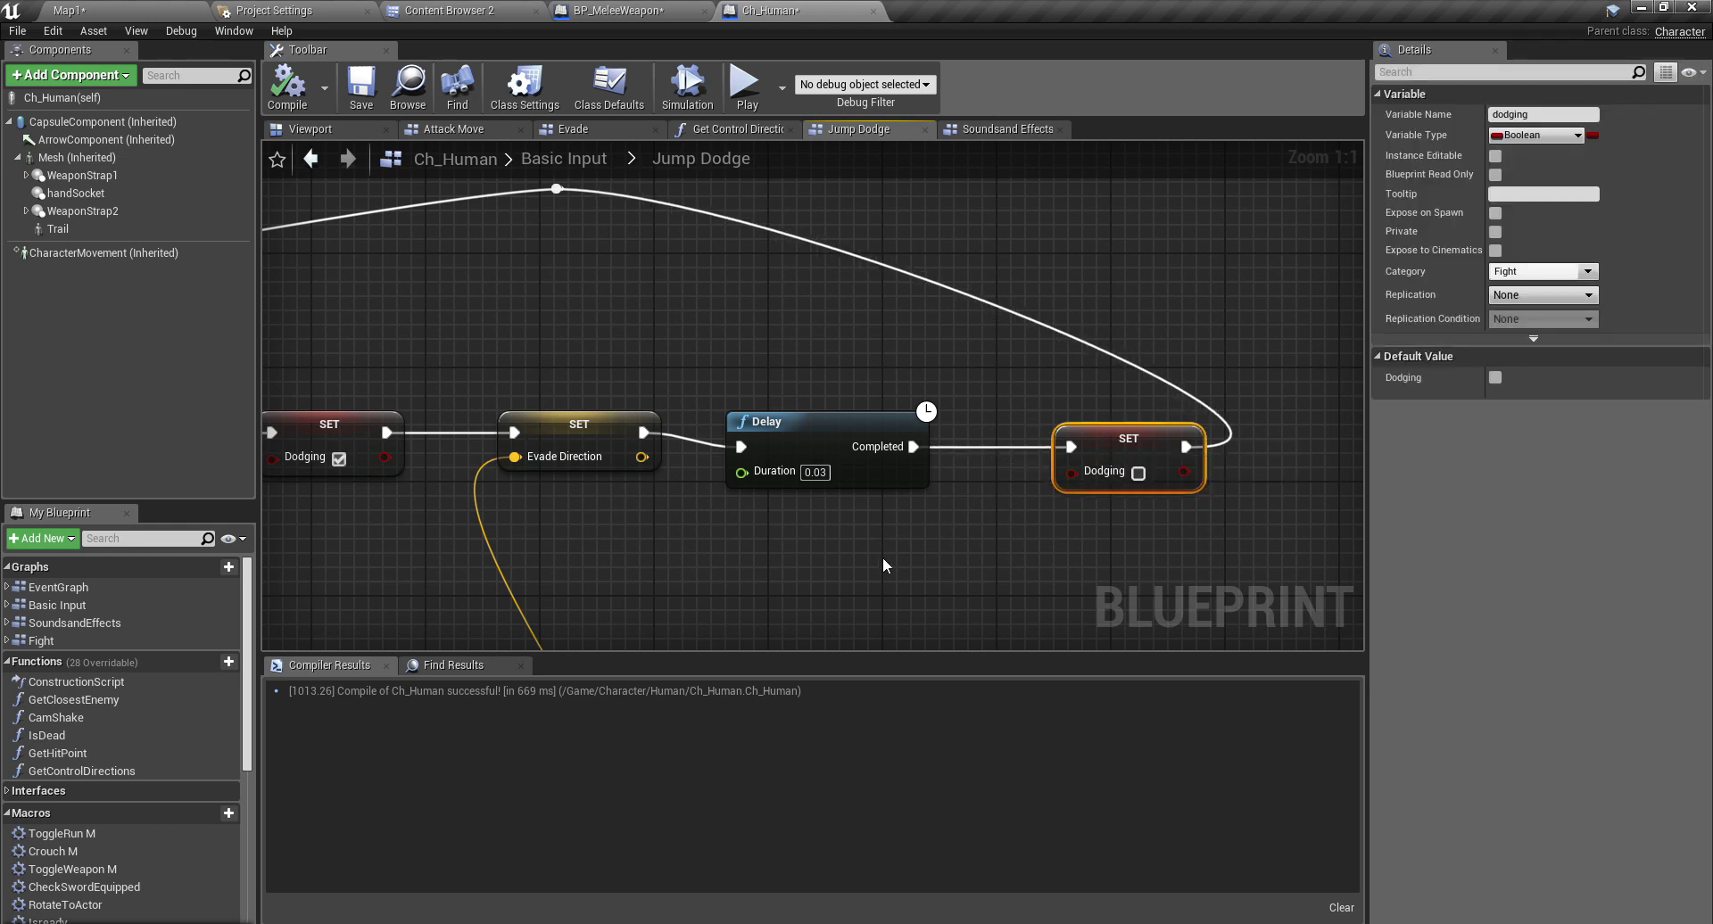
{"action": "right_click_drag", "start_coordinate": [825, 536], "coordinate": [870, 489]}
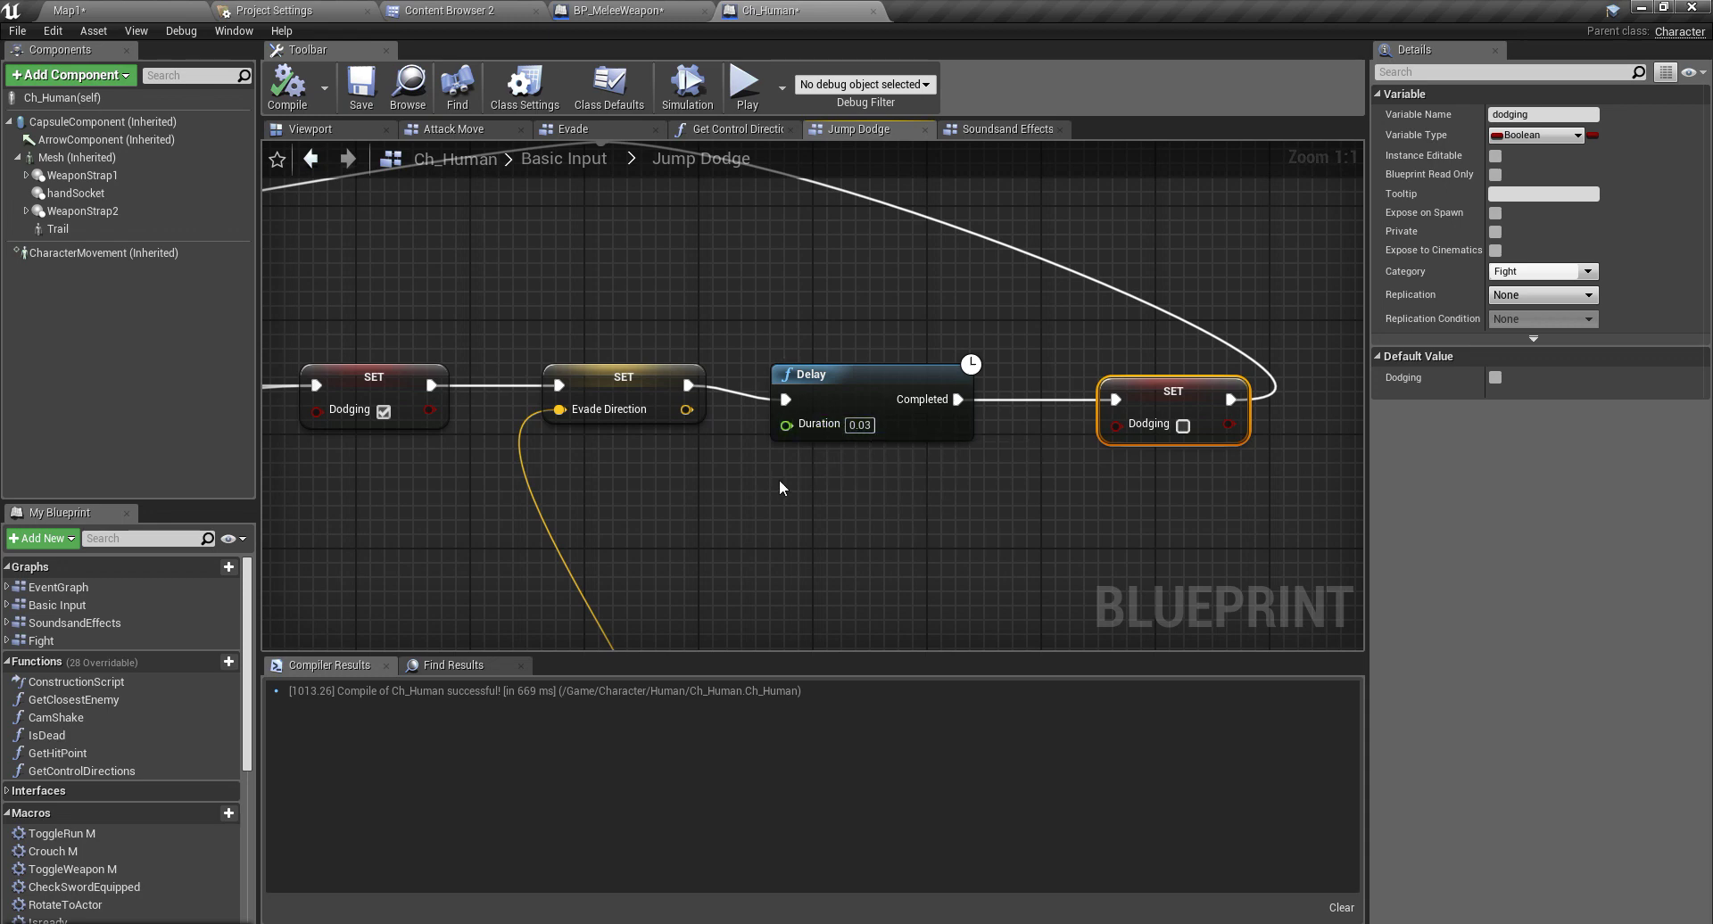
{"action": "right_click_drag", "start_coordinate": [779, 479], "coordinate": [673, 499]}
{"action": "mouse_move", "coordinate": [787, 338]}
{"action": "left_mouse_down"}
{"action": "mouse_move", "coordinate": [1025, 420]}
{"action": "mouse_move", "coordinate": [1166, 405]}
{"action": "left_mouse_up"}
{"action": "right_click_drag", "start_coordinate": [666, 502], "coordinate": [929, 485]}
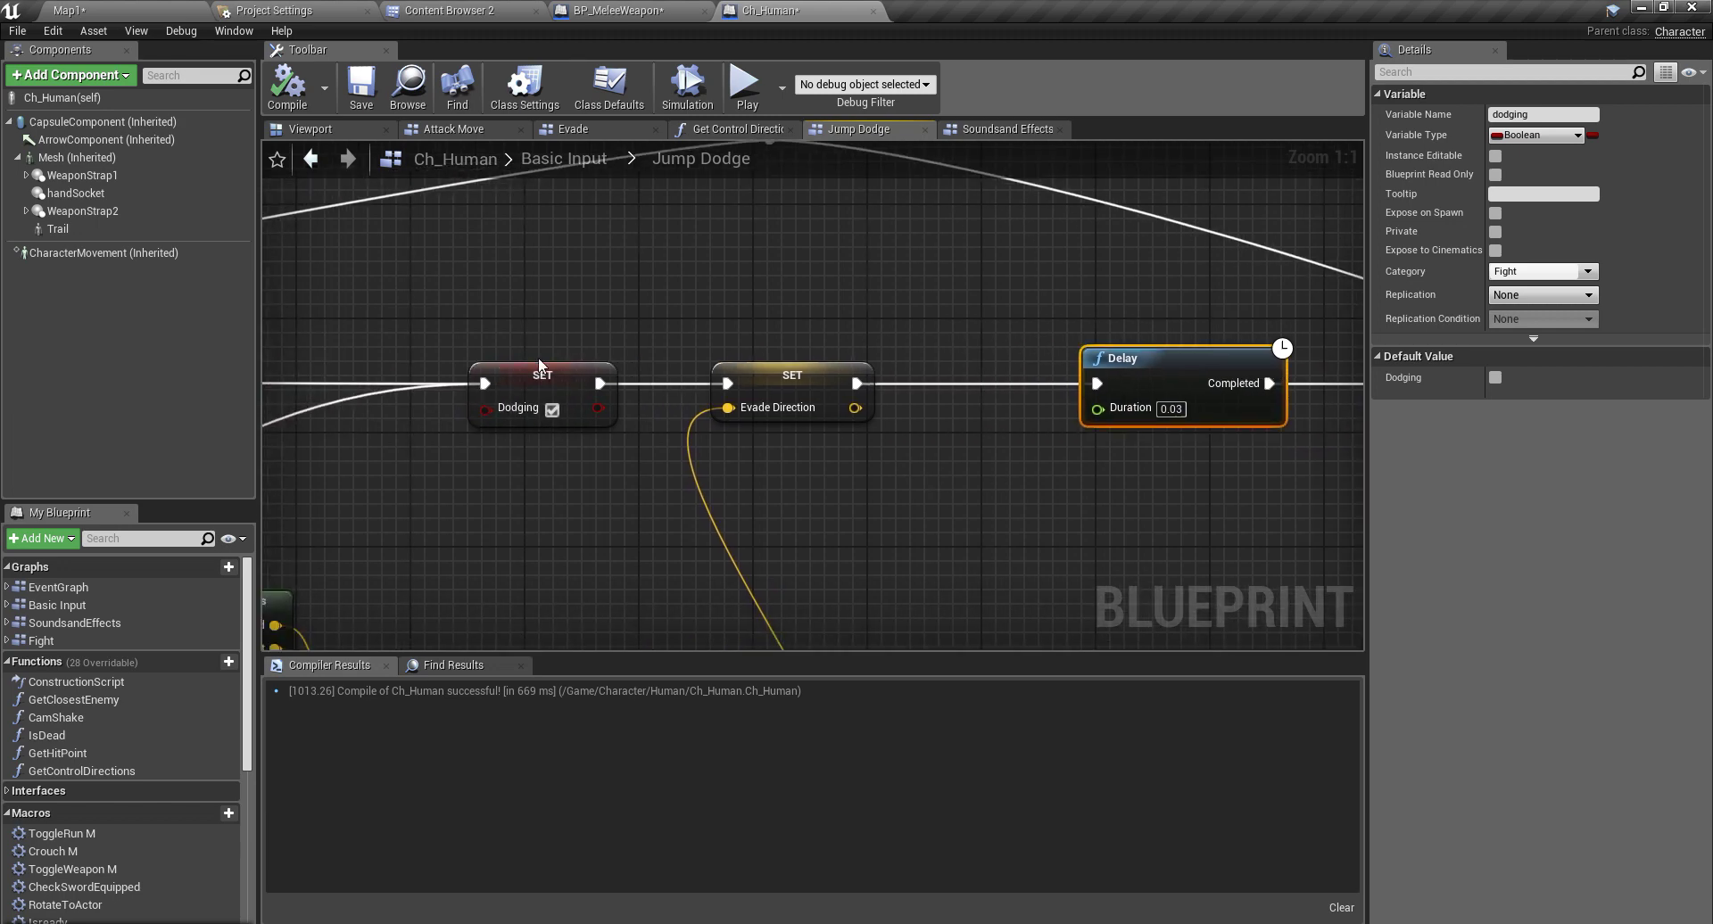
Step: Insert a Toggle Trail call with Enable checked between SET Evade Direction and Delay, and compile the blueprint
{"action": "left_click_drag", "start_coordinate": [500, 339], "coordinate": [773, 385]}
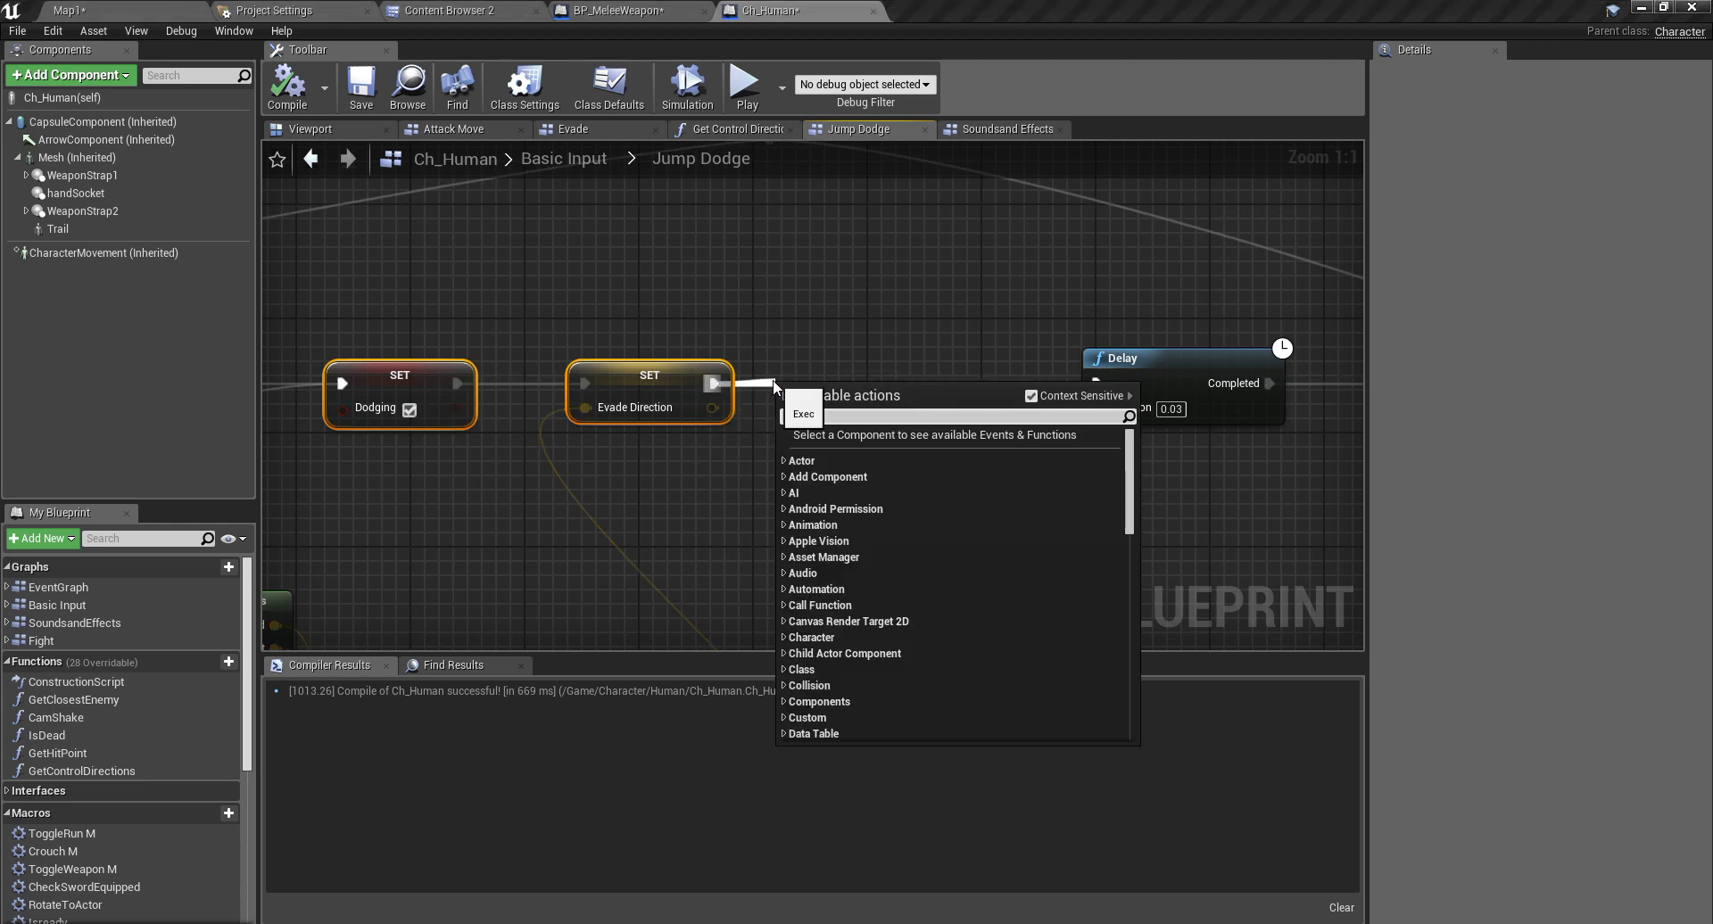
{"action": "type", "text": "toggle trail"}
{"action": "key", "text": "Return"}
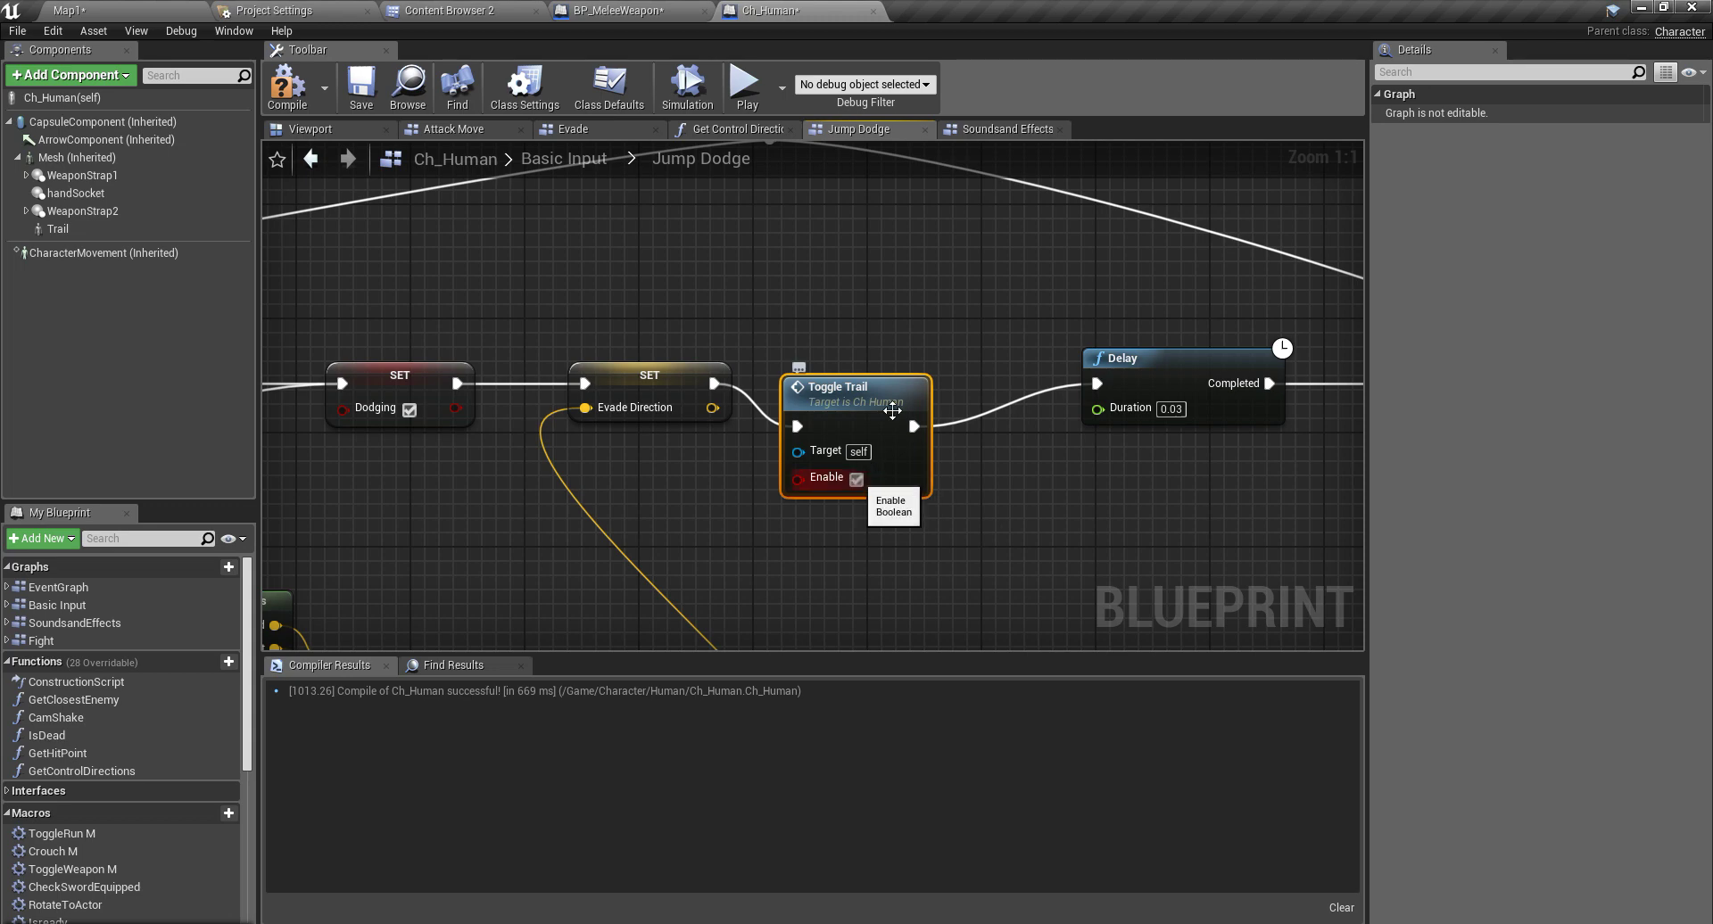
{"action": "left_click_drag", "start_coordinate": [896, 386], "coordinate": [940, 357]}
{"action": "right_click_drag", "start_coordinate": [691, 389], "coordinate": [619, 357]}
{"action": "left_click", "coordinate": [283, 102]}
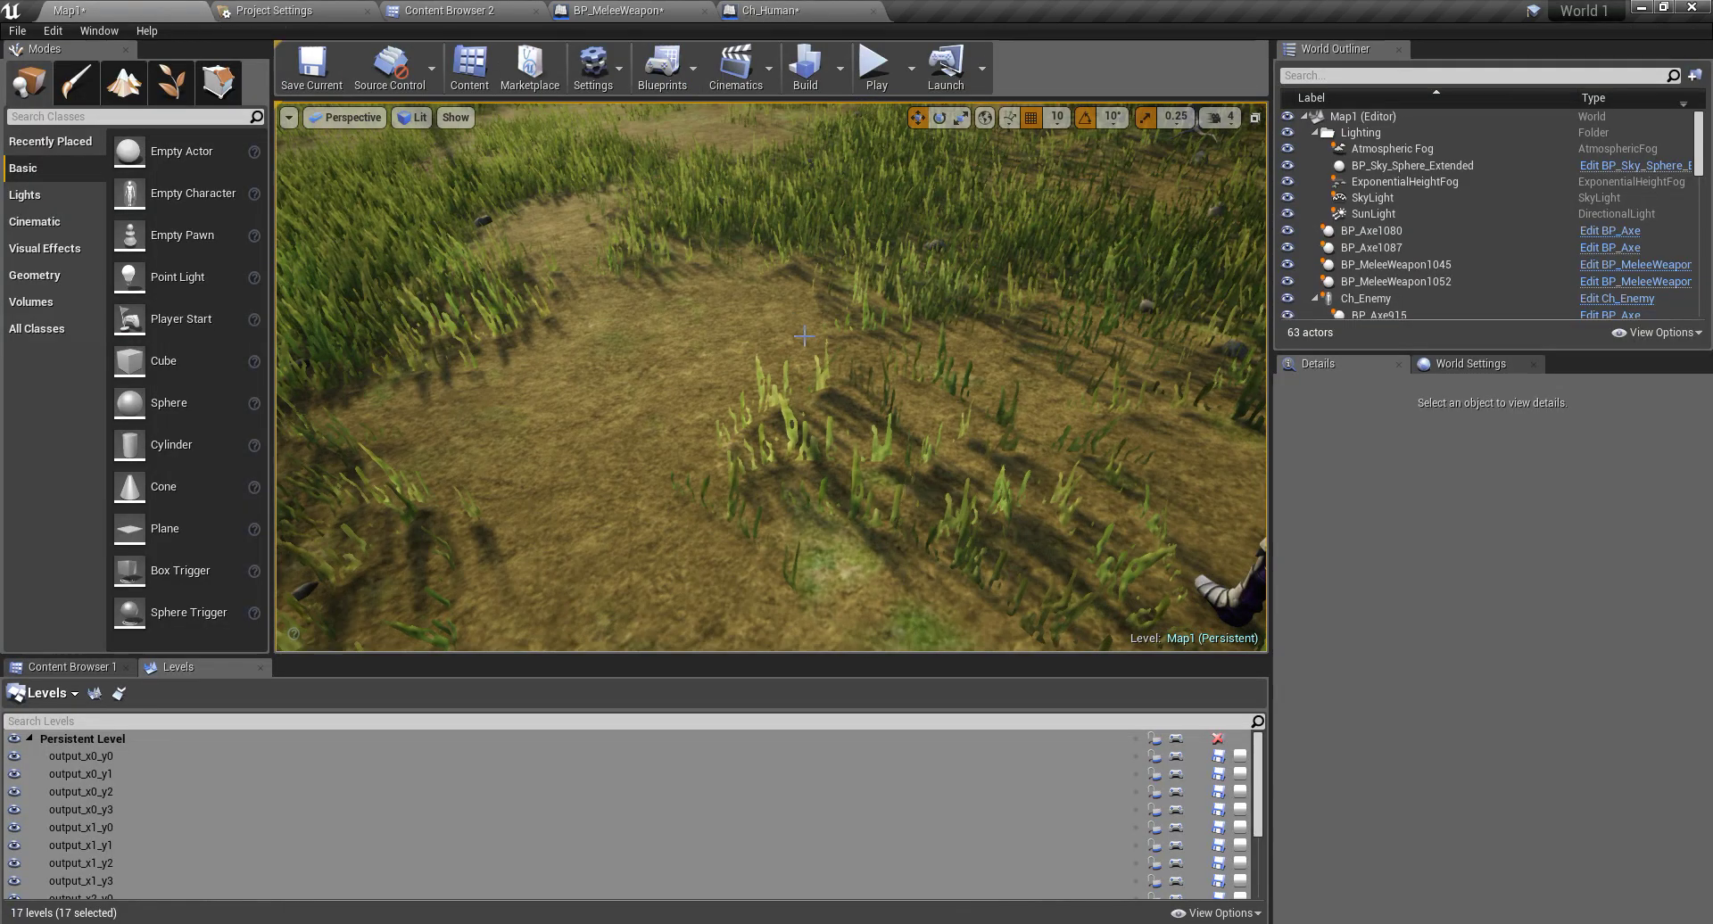
Step: Play Map1 in the fullscreen viewport and move the character in all directions to test the dodge trail
{"action": "mouse_move", "coordinate": [804, 336]}
{"action": "right_mouse_down"}
{"action": "mouse_move", "coordinate": [801, 268]}
{"action": "mouse_move", "coordinate": [788, 334]}
{"action": "right_mouse_up"}
{"action": "key", "text": "F11"}
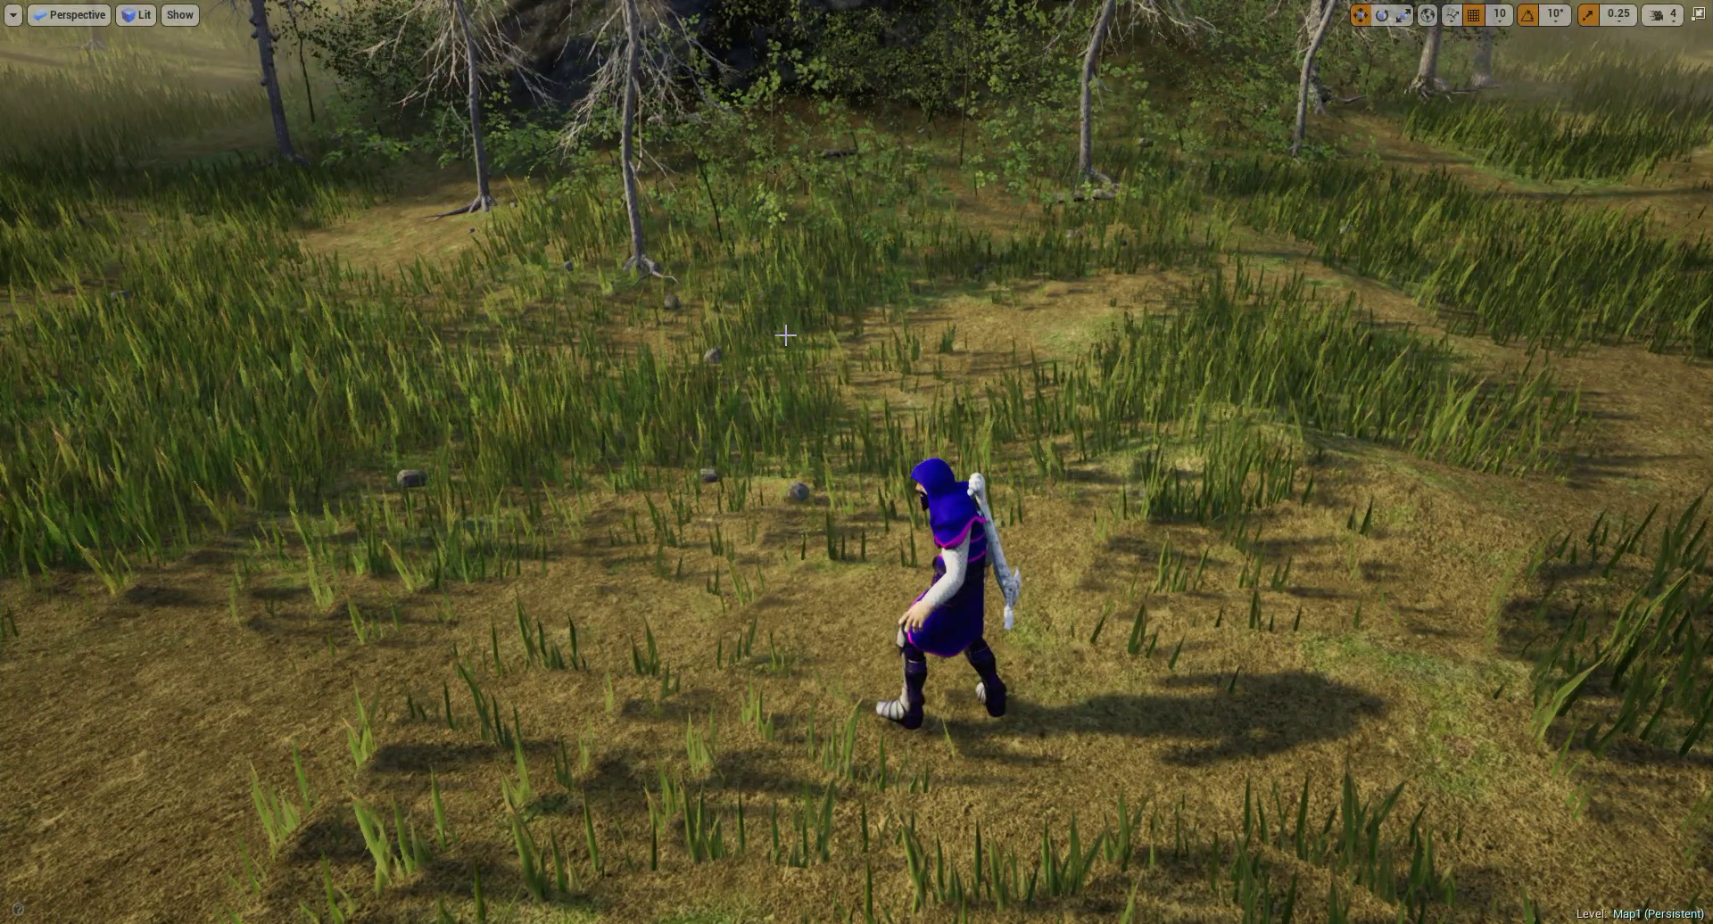
{"action": "key", "text": "alt+p"}
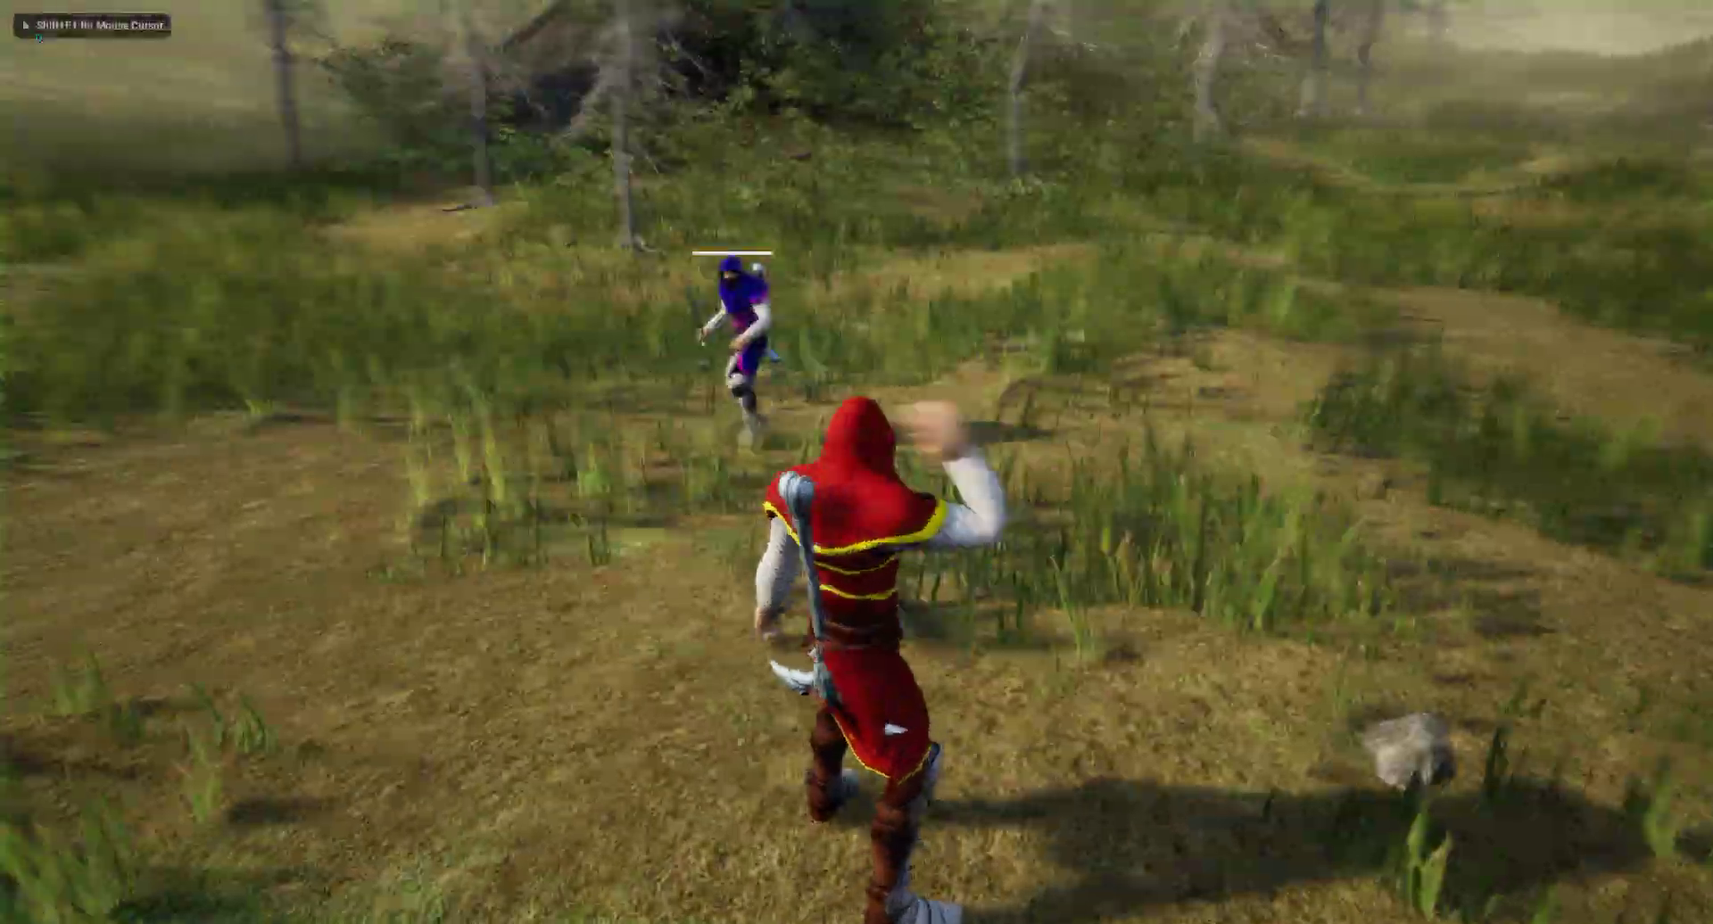
{"action": "key", "text": "w"}
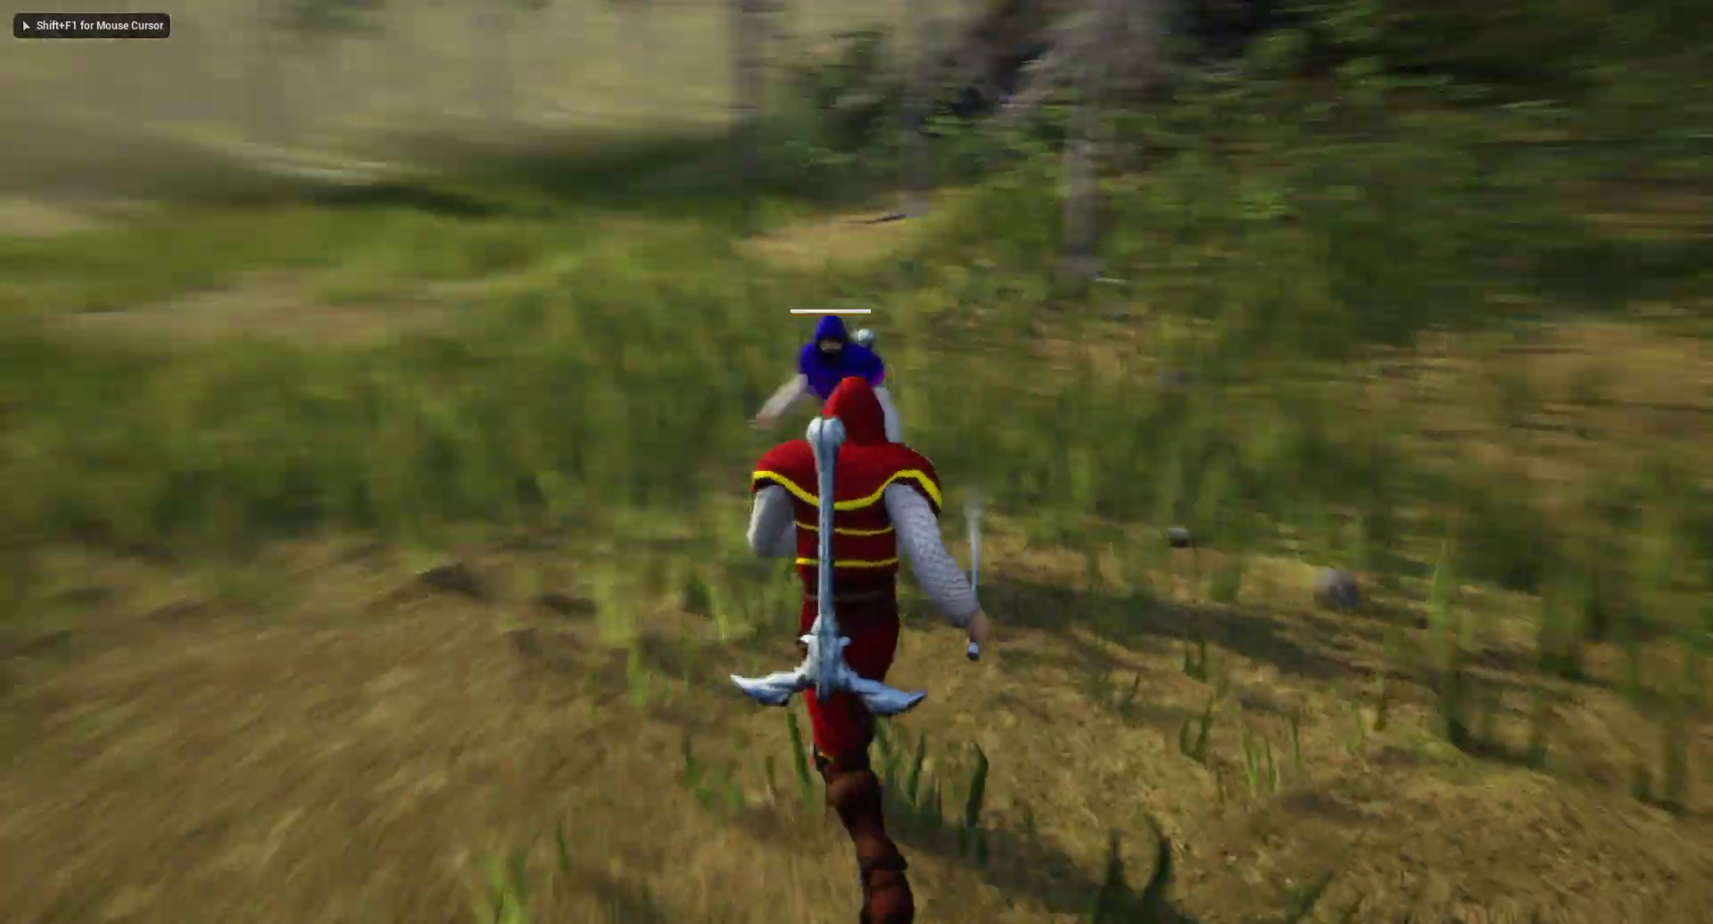
{"action": "key", "text": "a"}
{"action": "key", "text": "s"}
{"action": "key", "text": "w"}
{"action": "key", "text": "d"}
{"action": "key", "text": "s"}
{"action": "key", "text": "w"}
{"action": "key", "text": "a"}
{"action": "key", "text": "Escape"}
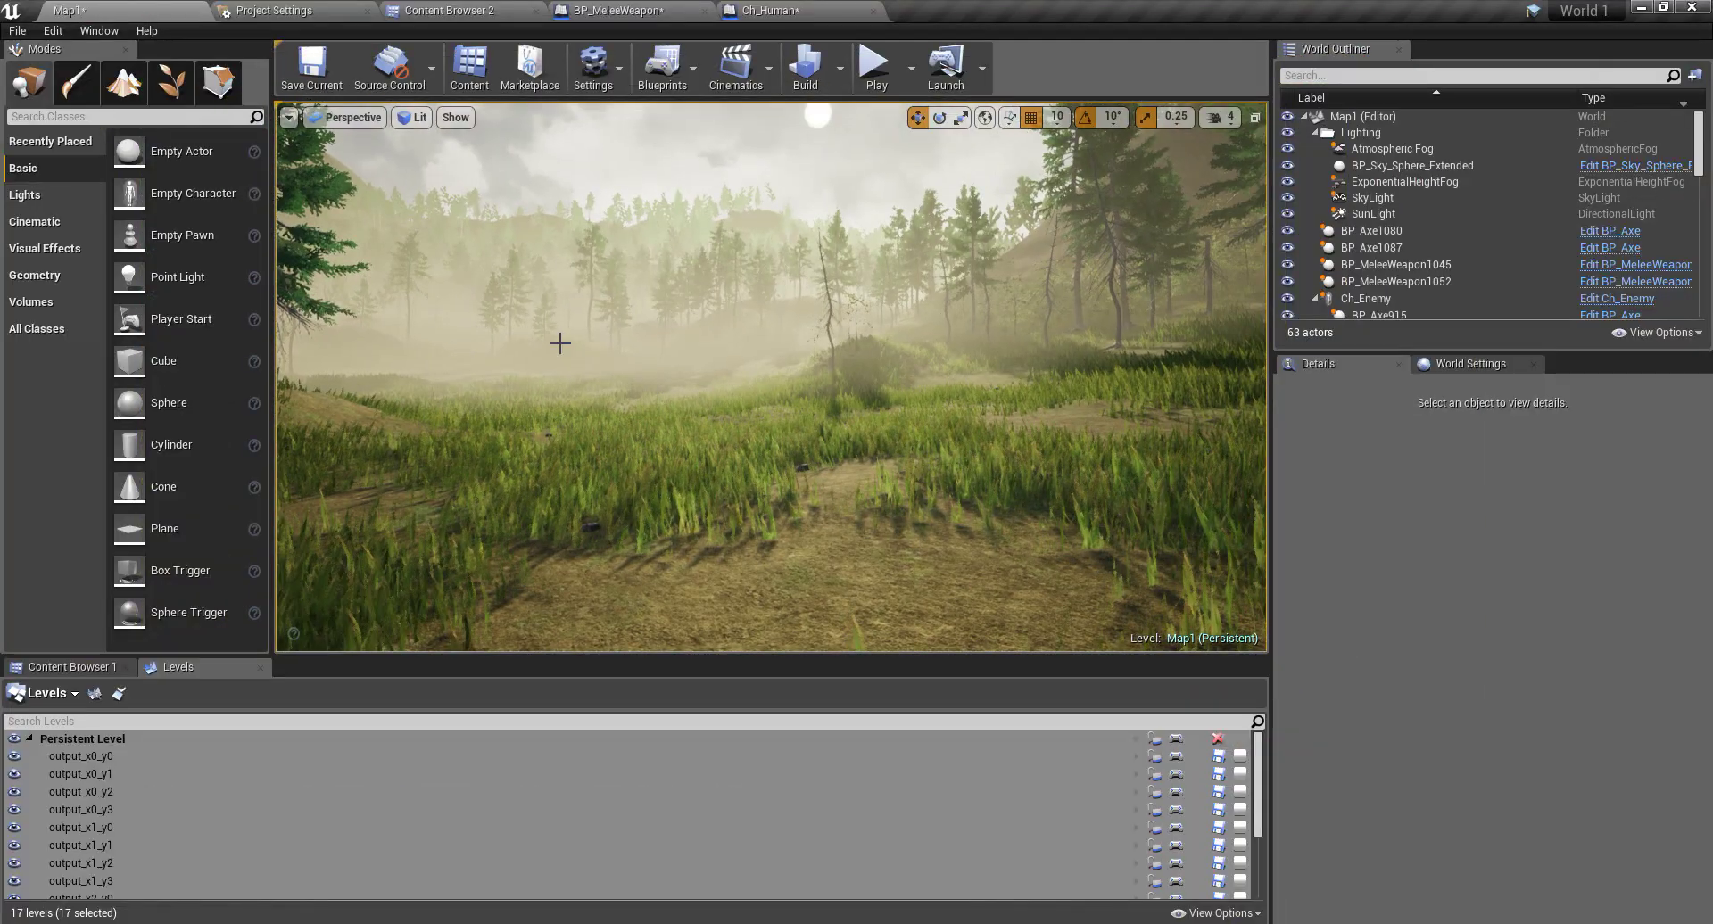
Step: Return to the Ch_Human blueprint and examine the Jump Dodge node chain and the Trail component's settings
{"action": "left_click", "coordinate": [761, 8]}
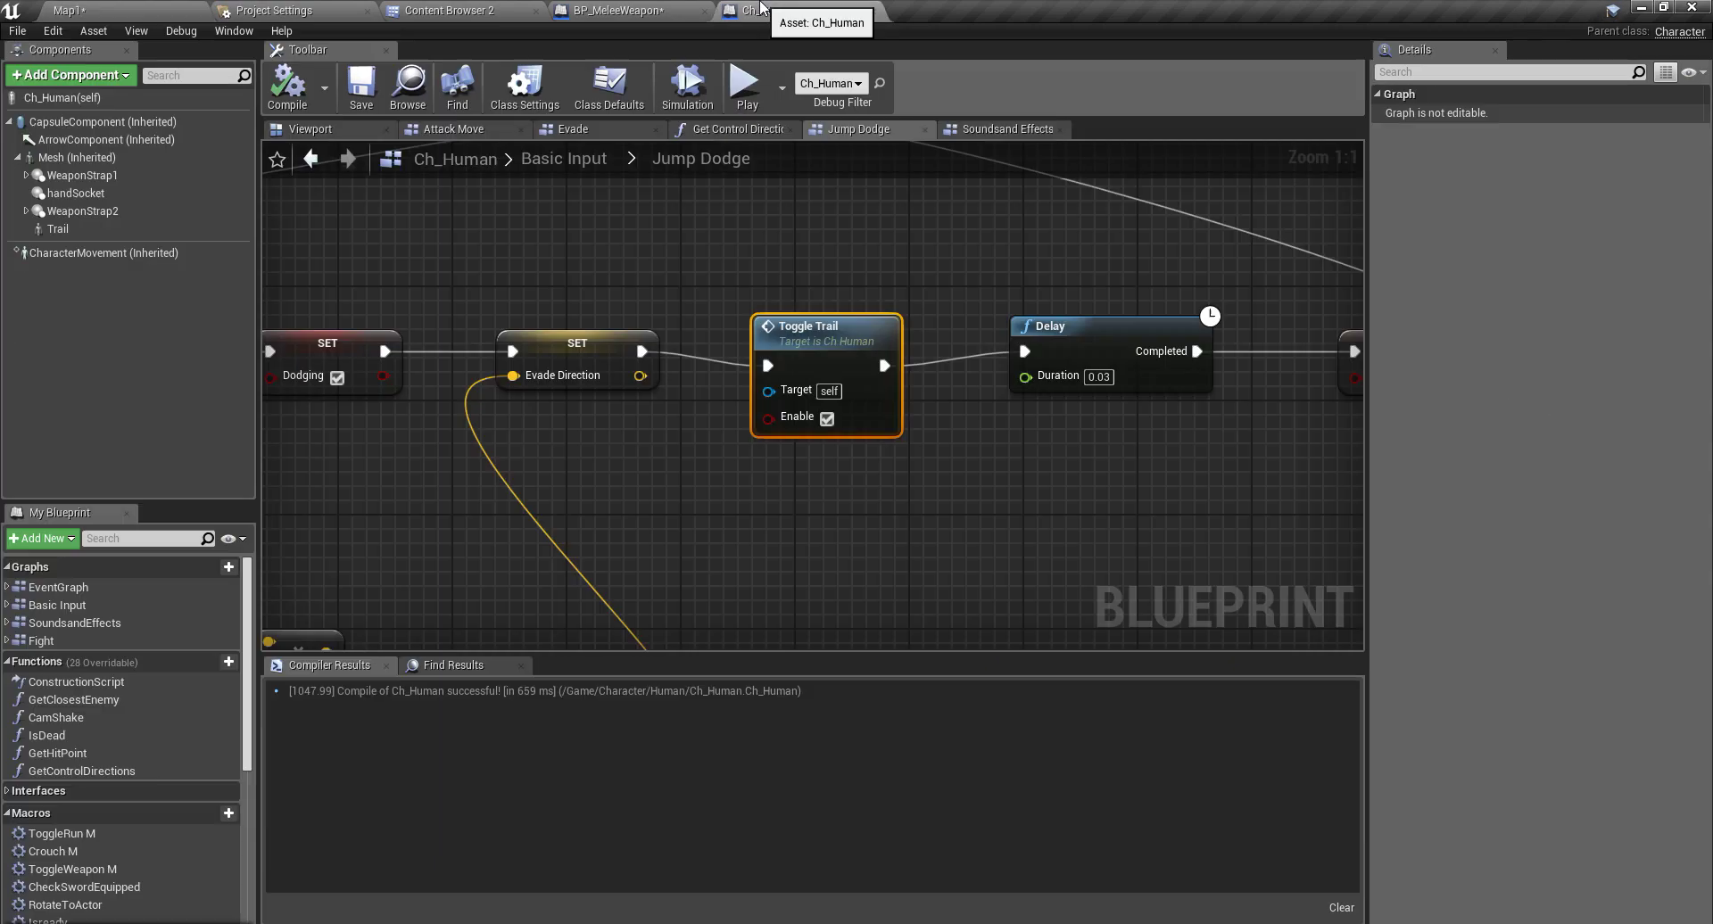
{"action": "mouse_move", "coordinate": [902, 469]}
{"action": "right_mouse_down"}
{"action": "mouse_move", "coordinate": [666, 483]}
{"action": "mouse_move", "coordinate": [681, 516]}
{"action": "mouse_move", "coordinate": [752, 521]}
{"action": "right_mouse_up"}
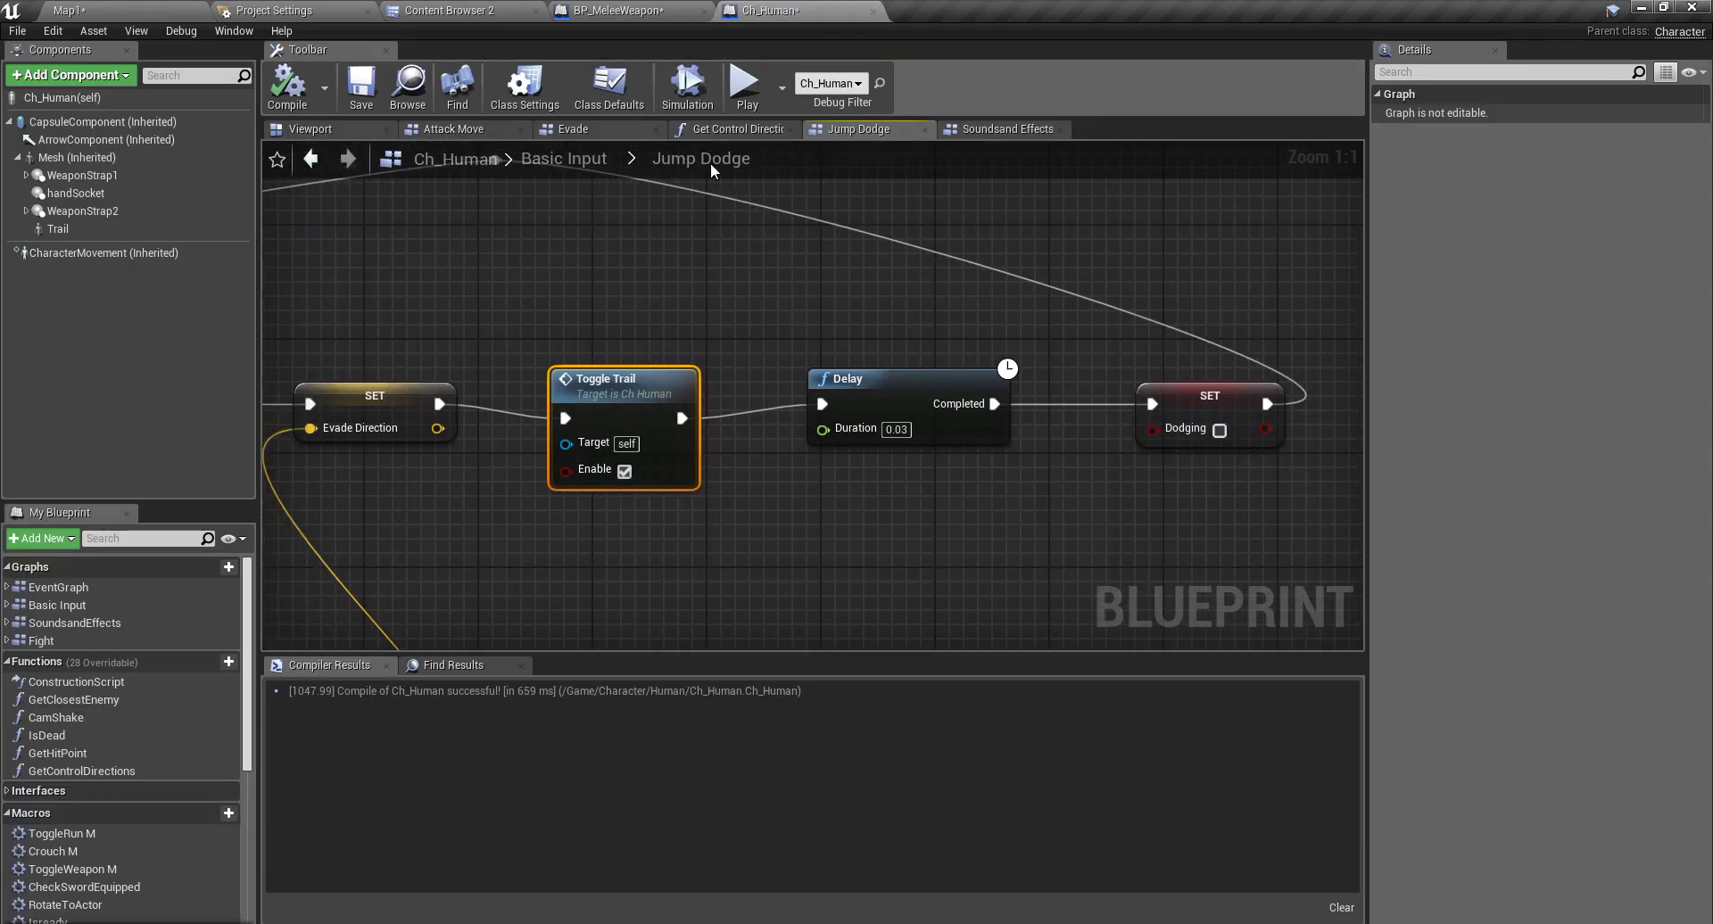
{"action": "left_click", "coordinate": [63, 230]}
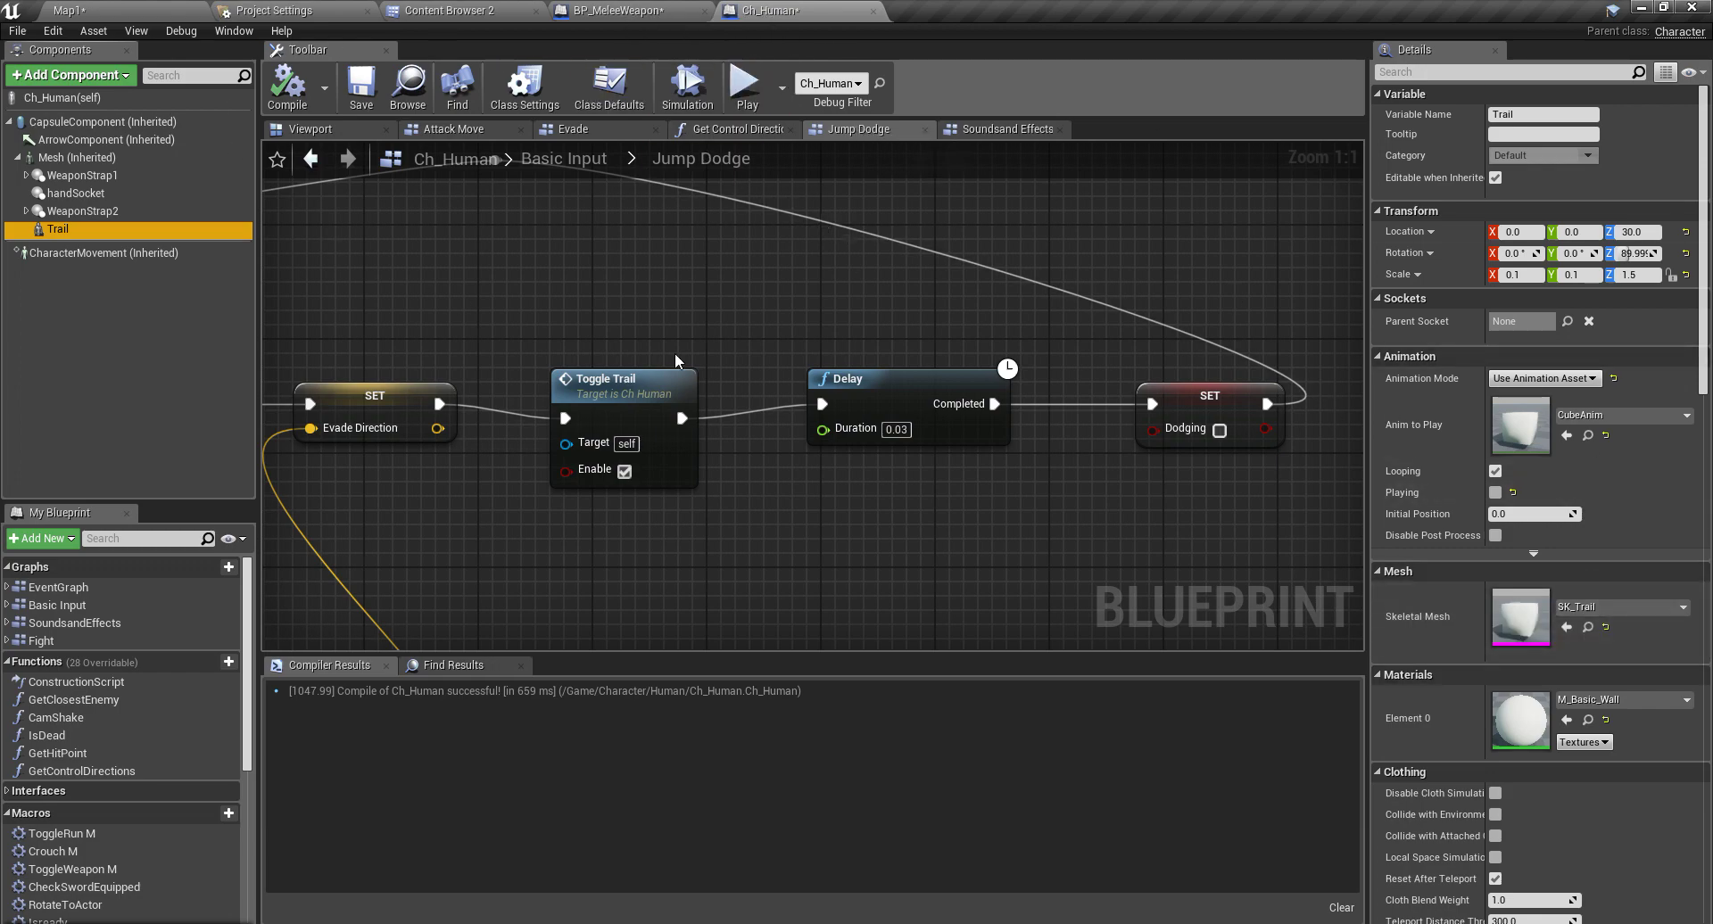
{"action": "scroll", "coordinate": [898, 462], "scroll_direction": "down", "scroll_amount": 5}
Step: Locate the CubeAnim asset used by ToggleTrail's Play Animation node in the Soundsand Effects graph and open it
{"action": "left_click", "coordinate": [965, 132]}
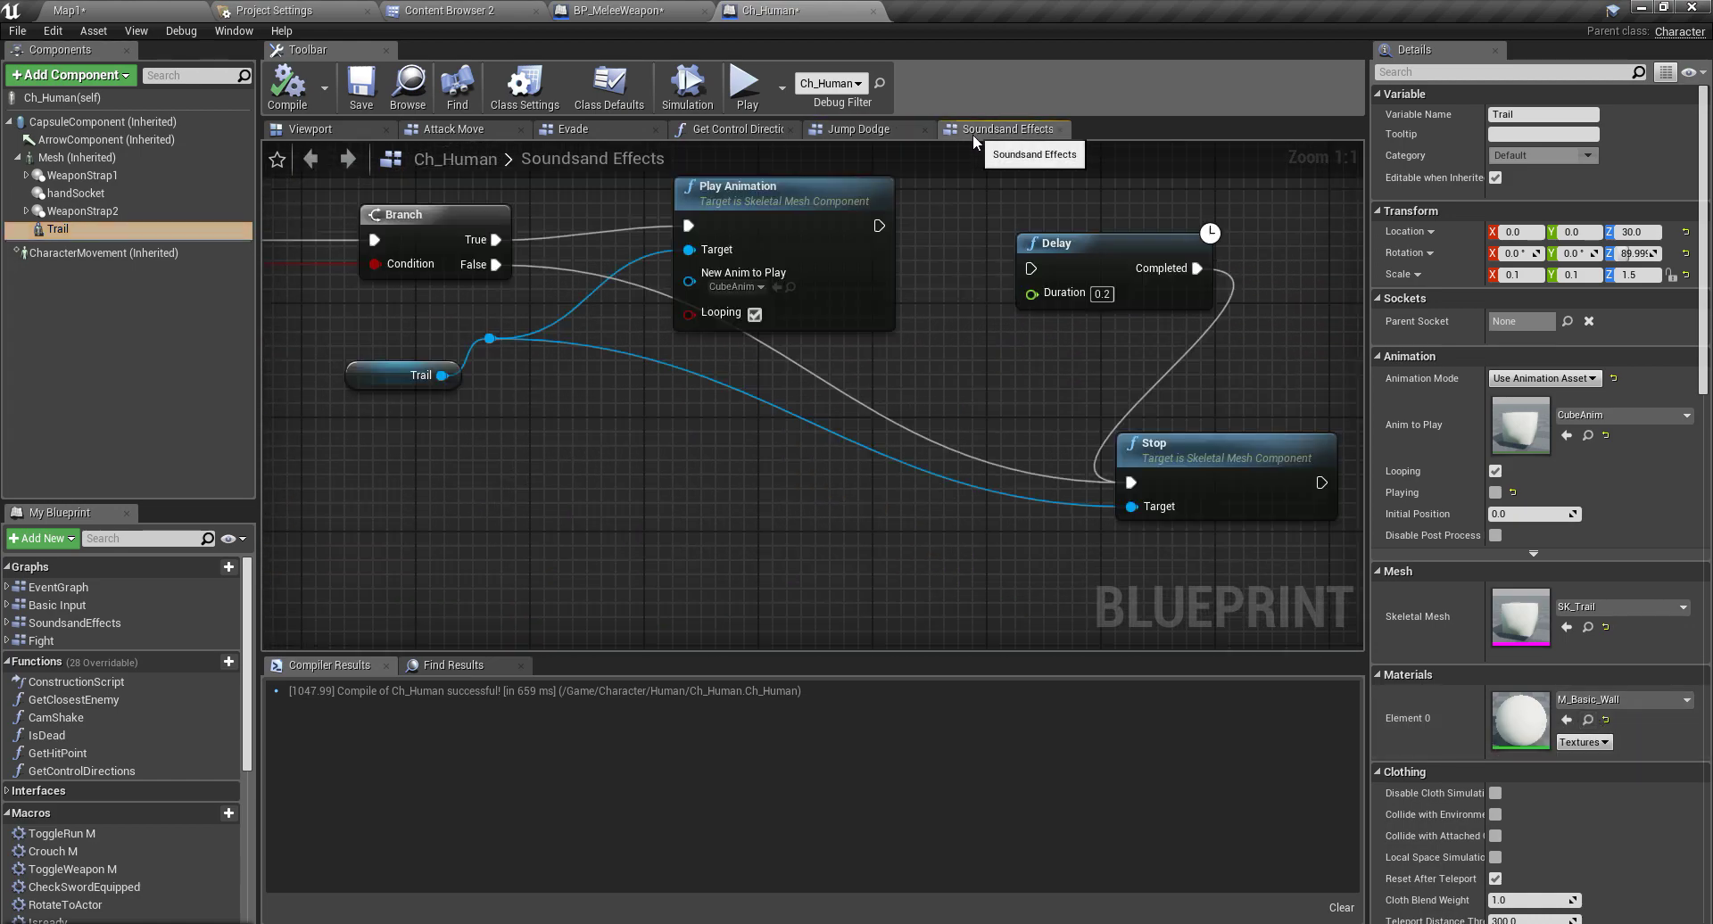
{"action": "right_click_drag", "start_coordinate": [655, 430], "coordinate": [844, 516]}
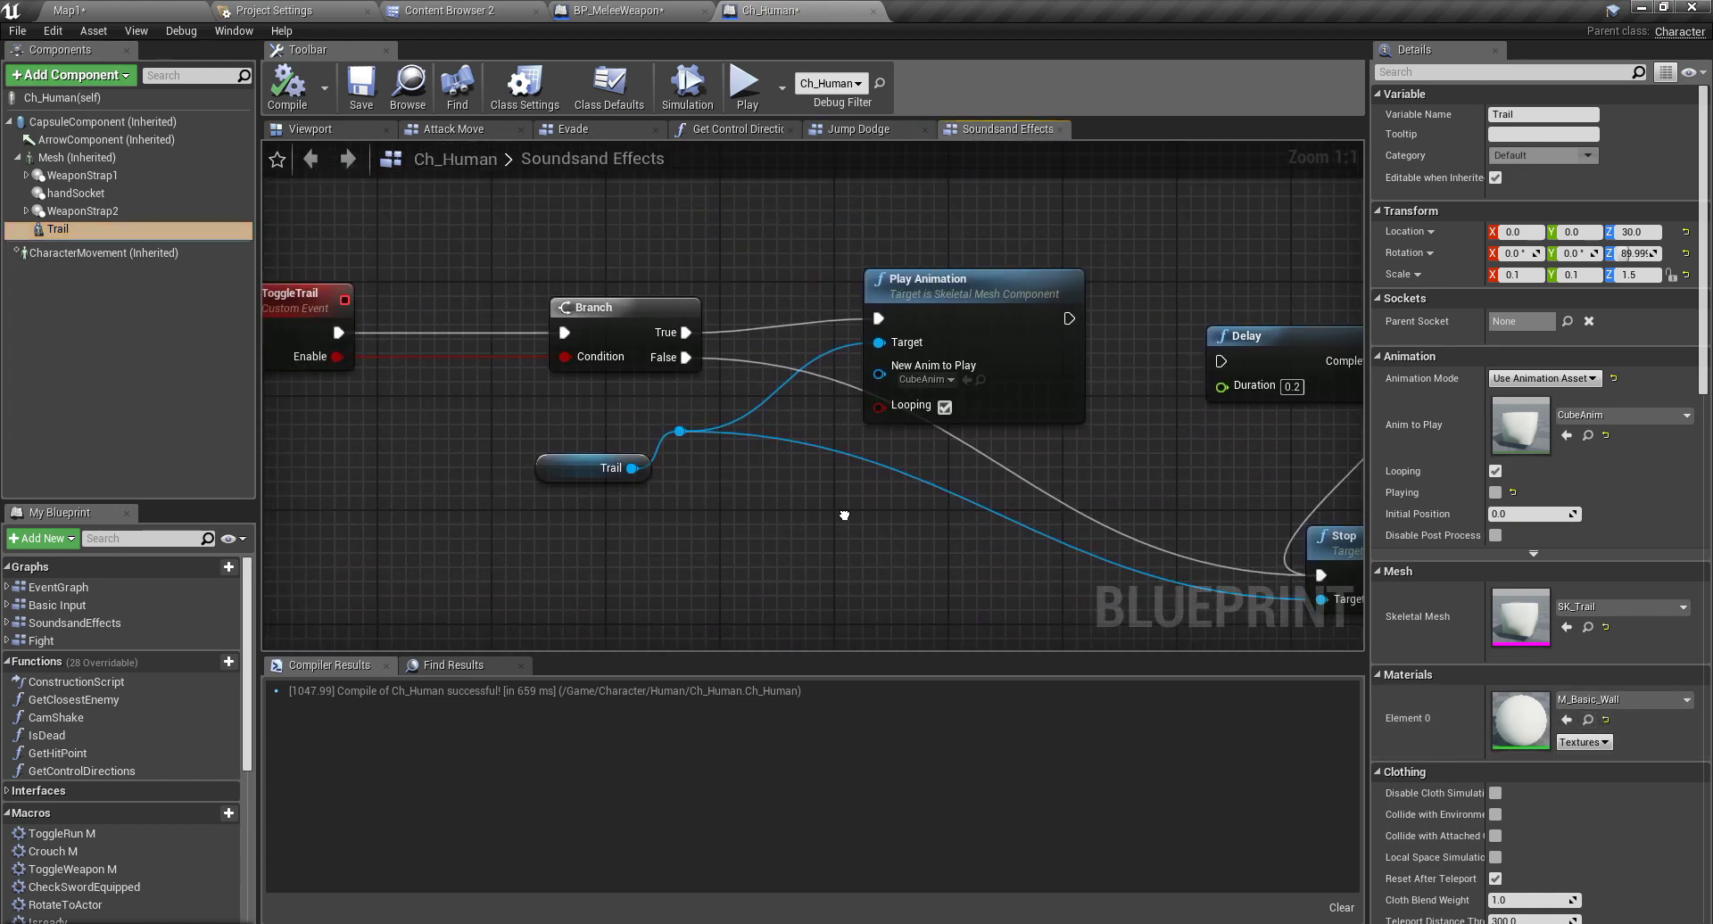
{"action": "left_click", "coordinate": [980, 379]}
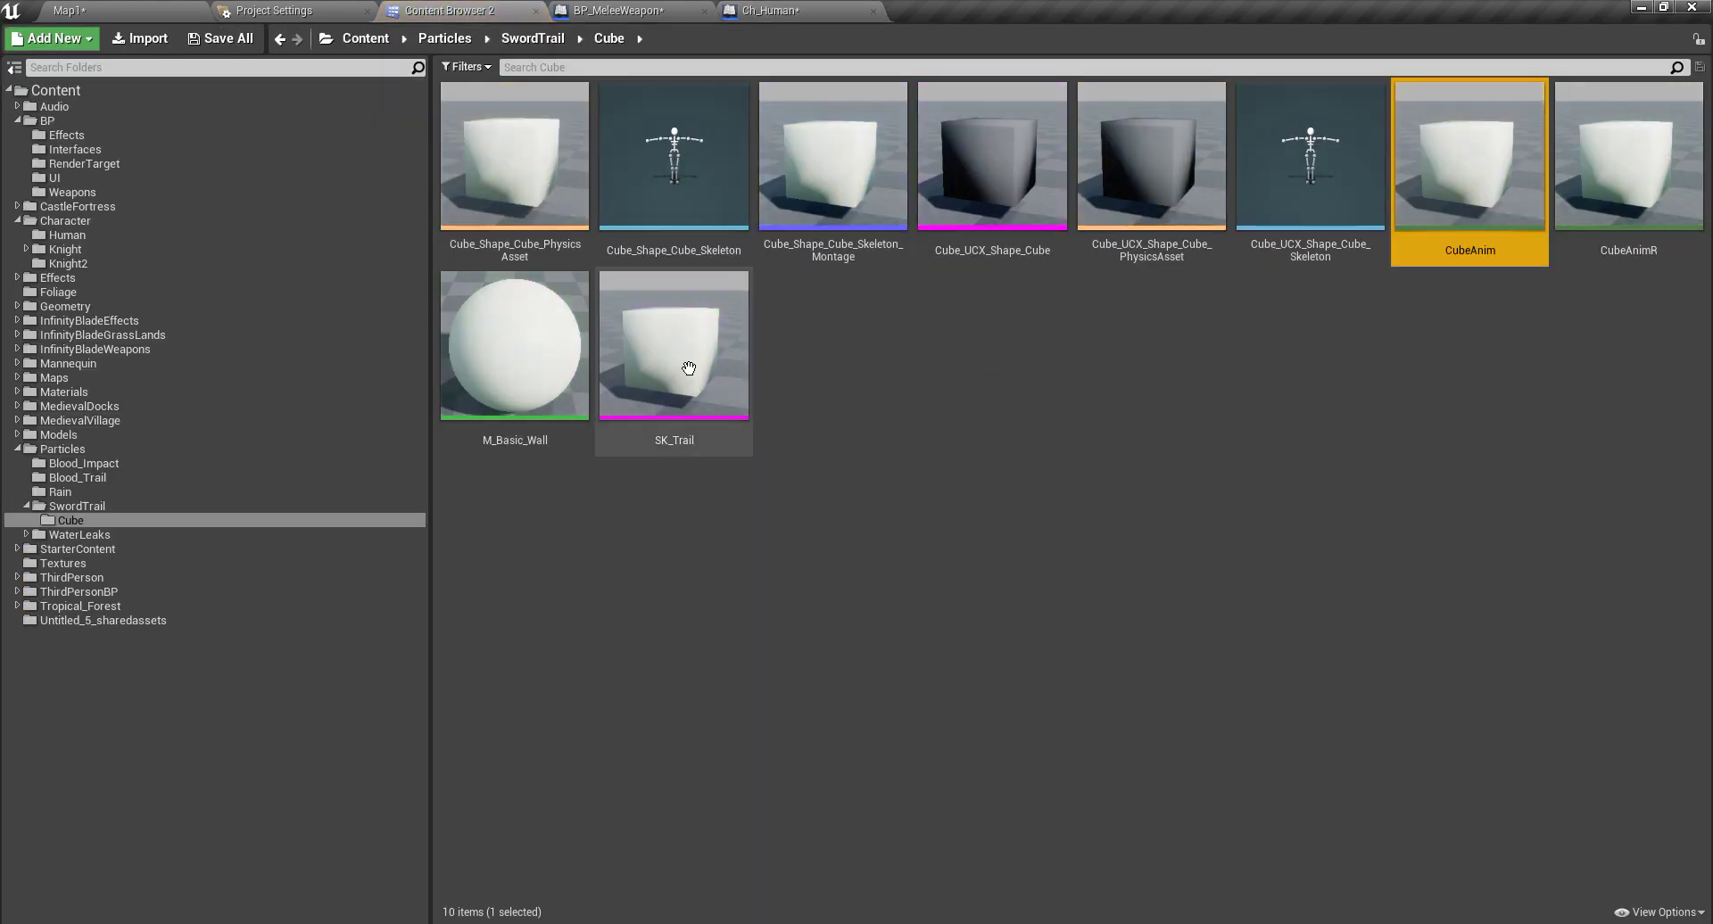
{"action": "double_click", "coordinate": [1463, 185]}
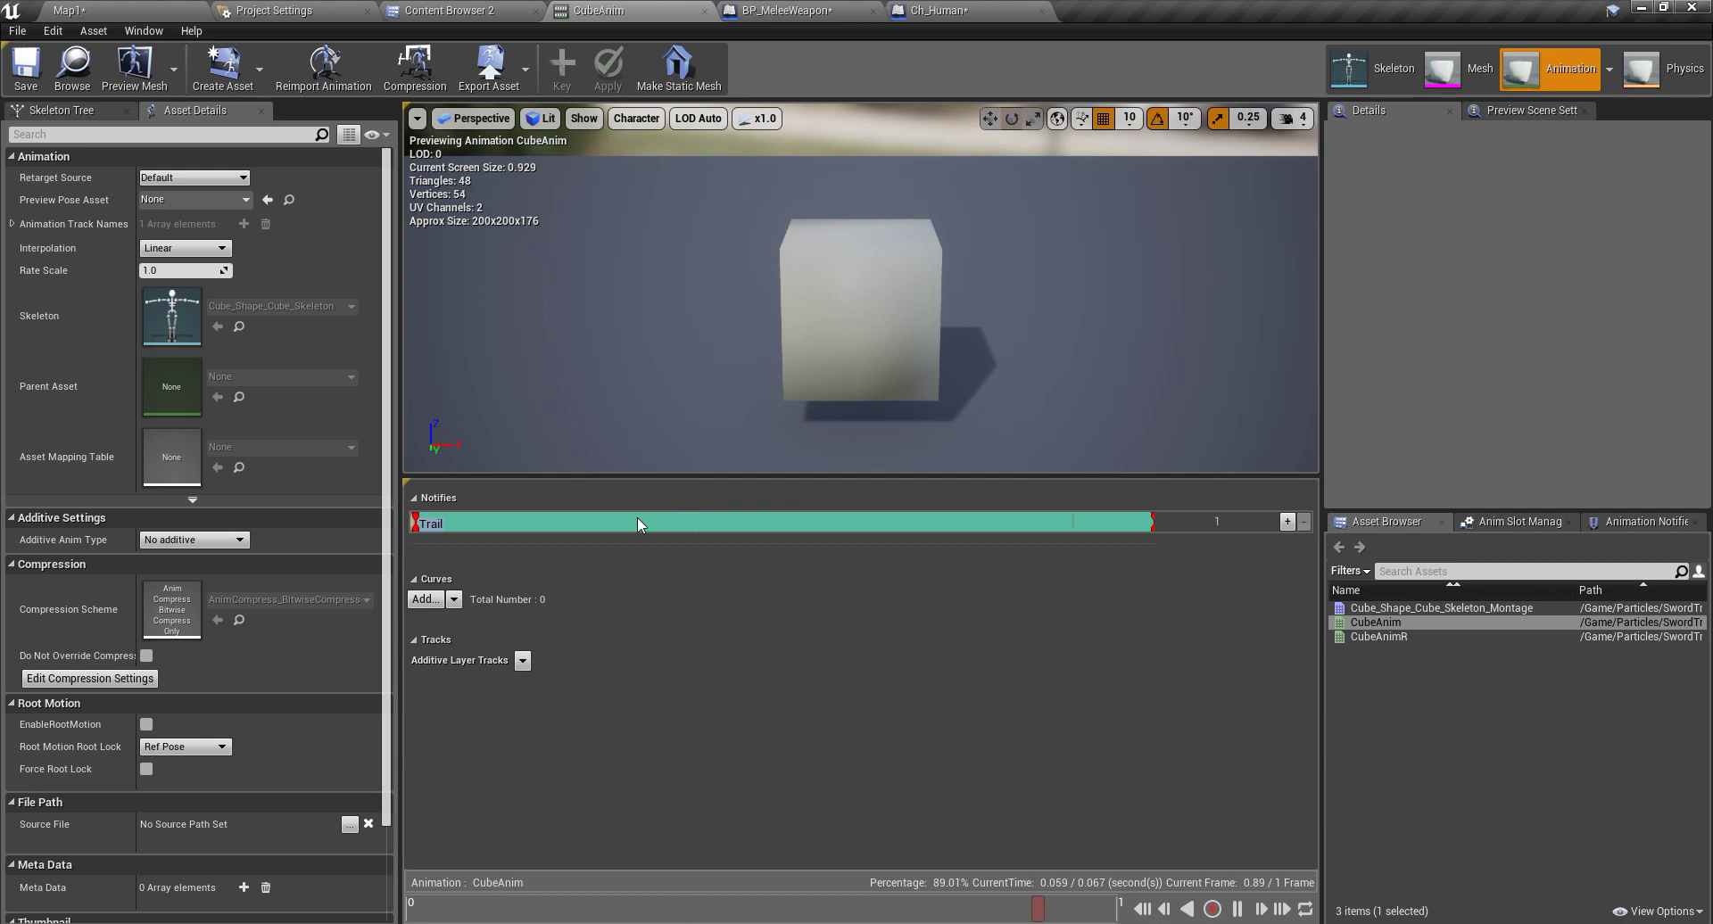
Step: Open the P_Trail particle assigned to CubeAnim's Trail notify and locate it in the SwordTrail folder
{"action": "left_click", "coordinate": [637, 524]}
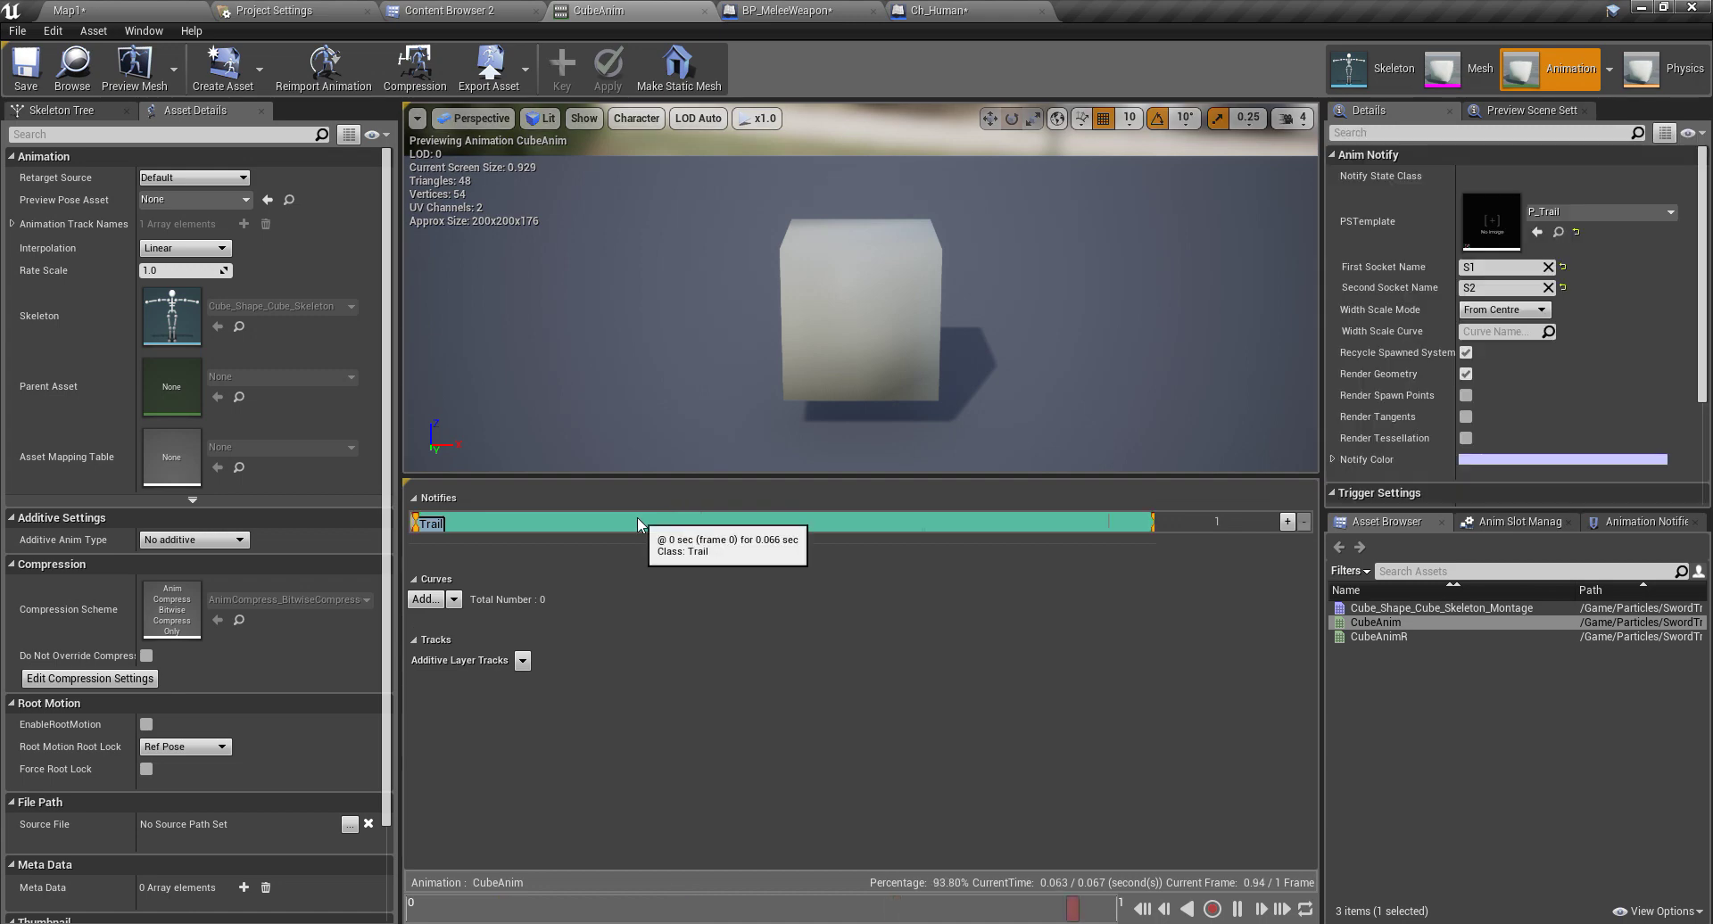
{"action": "double_click", "coordinate": [1486, 229]}
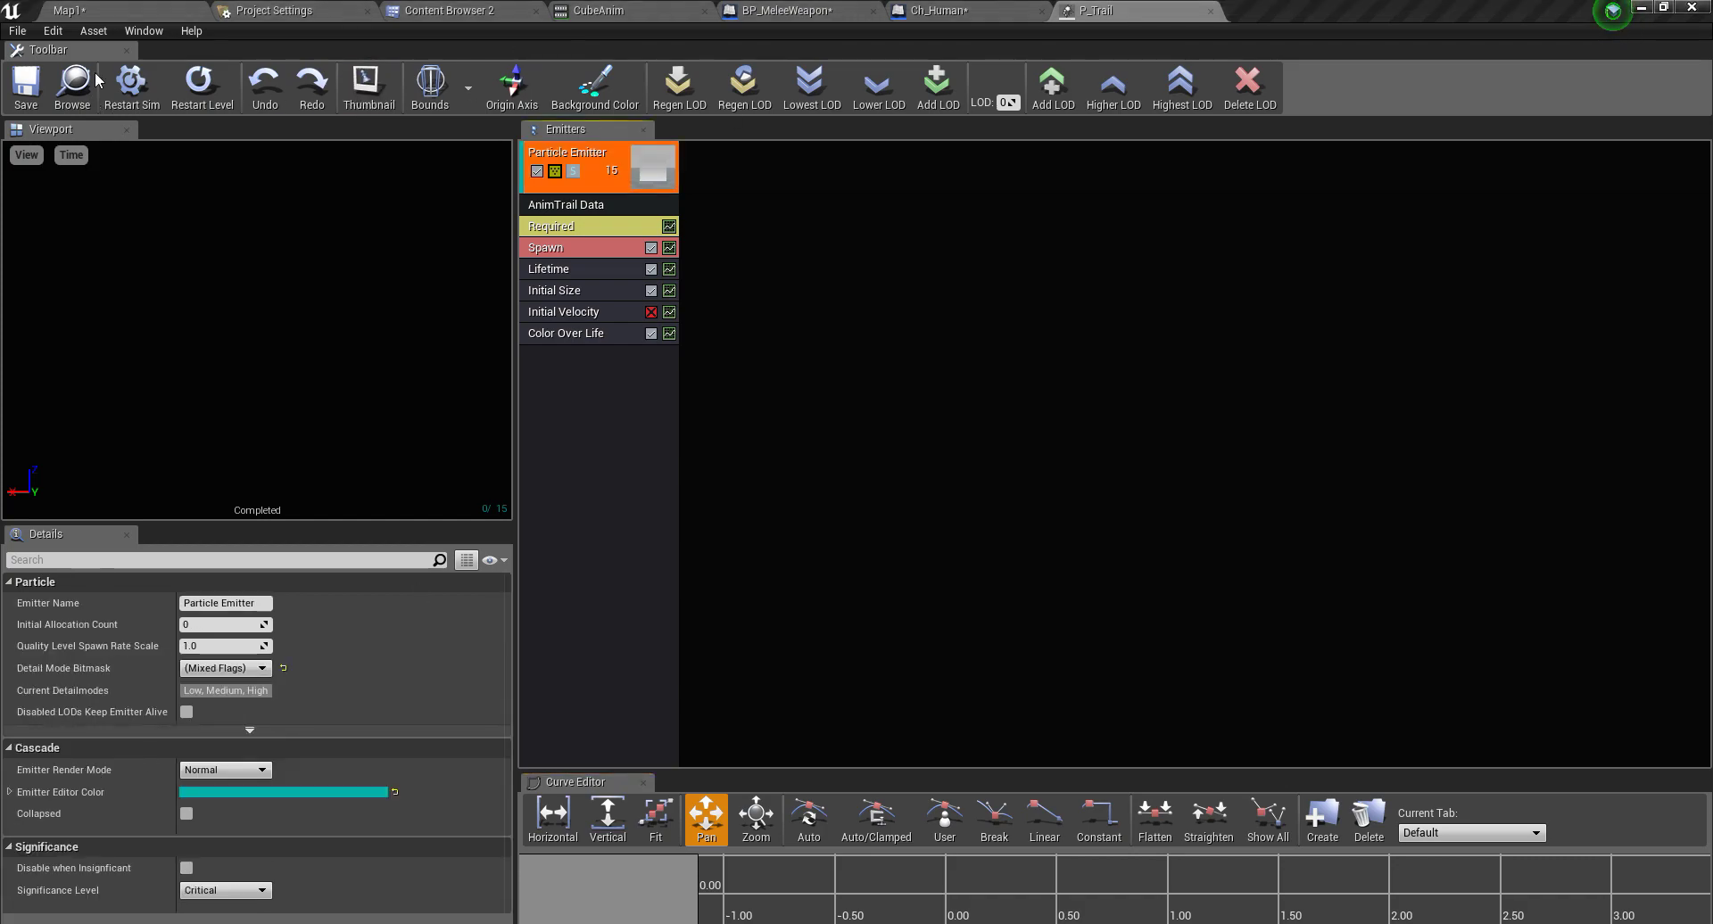
{"action": "left_click", "coordinate": [61, 77]}
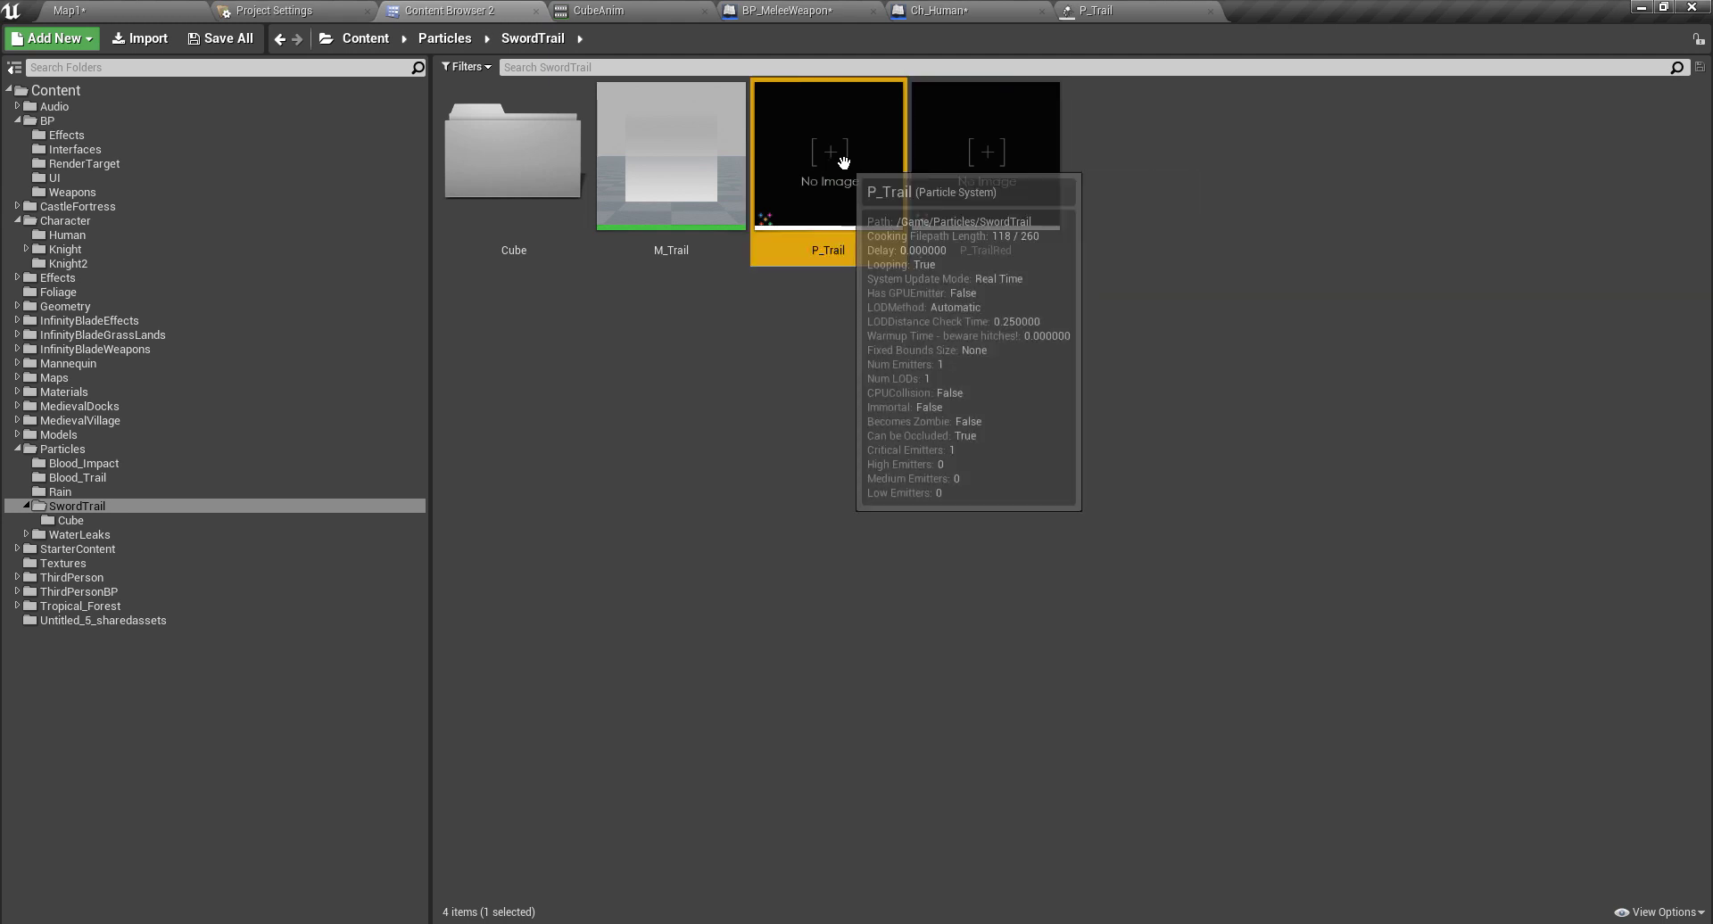
Step: Duplicate the P_Trail particle system and name the copy P_Trail_Evade
{"action": "key", "text": "ctrl+w"}
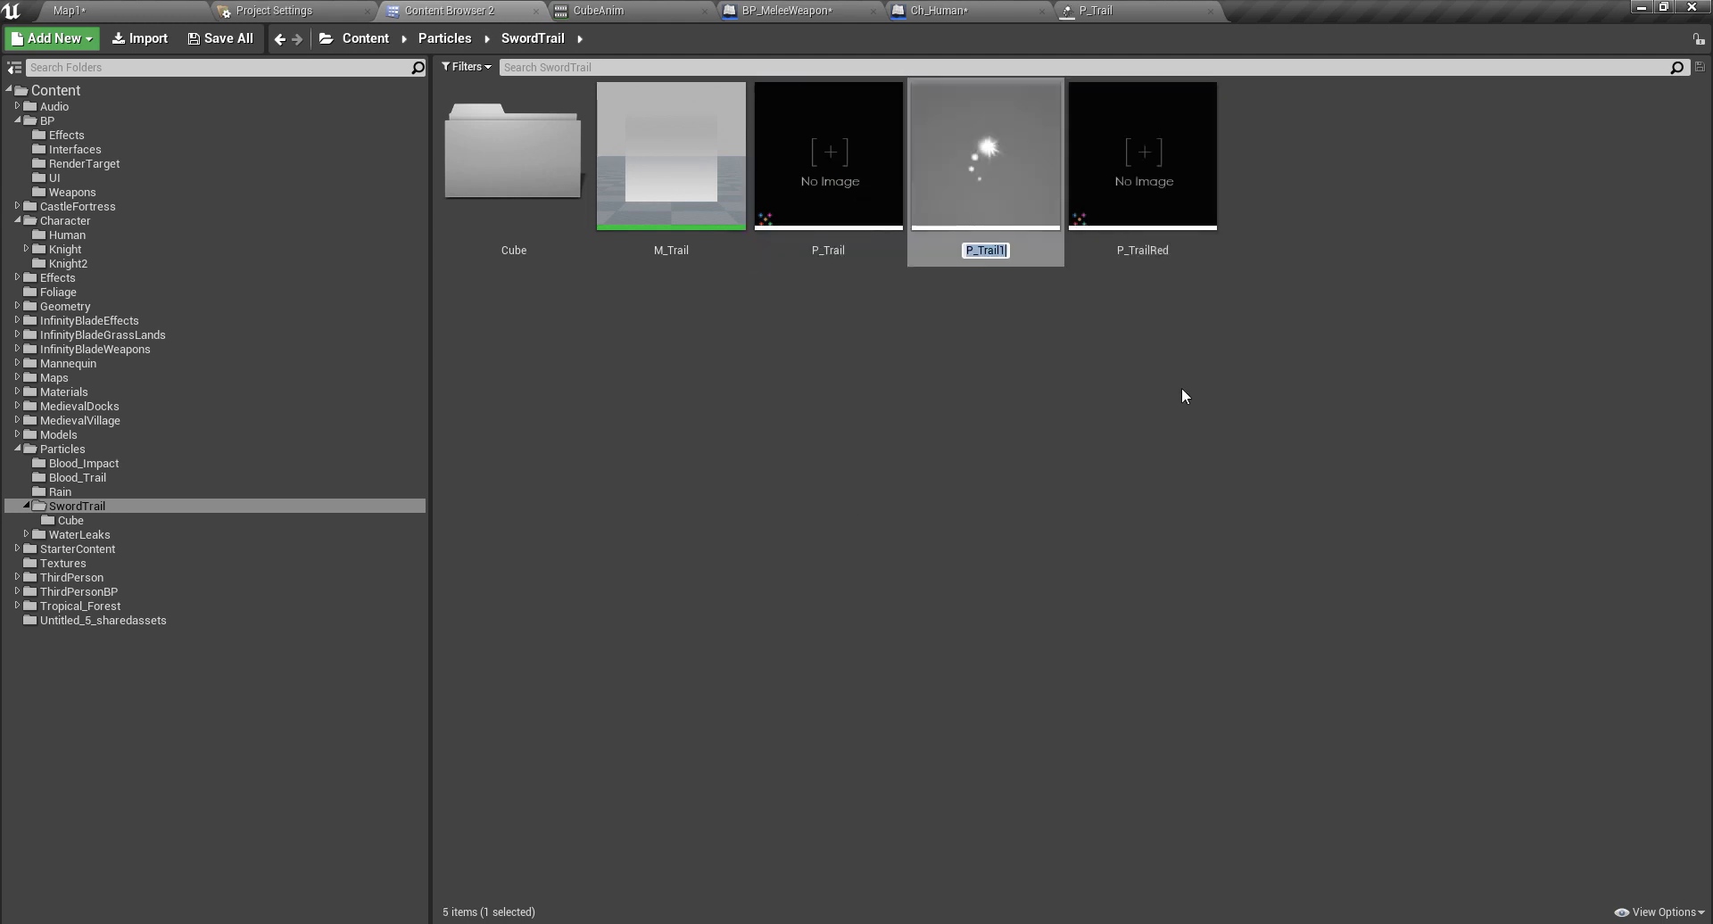
{"action": "key", "text": "BackSpace"}
{"action": "type", "text": "_"}
{"action": "type", "text": "Ch"}
{"action": "key", "text": "BackSpace"}
{"action": "key", "text": "BackSpace"}
{"action": "type", "text": "Evade"}
{"action": "key", "text": "Return"}
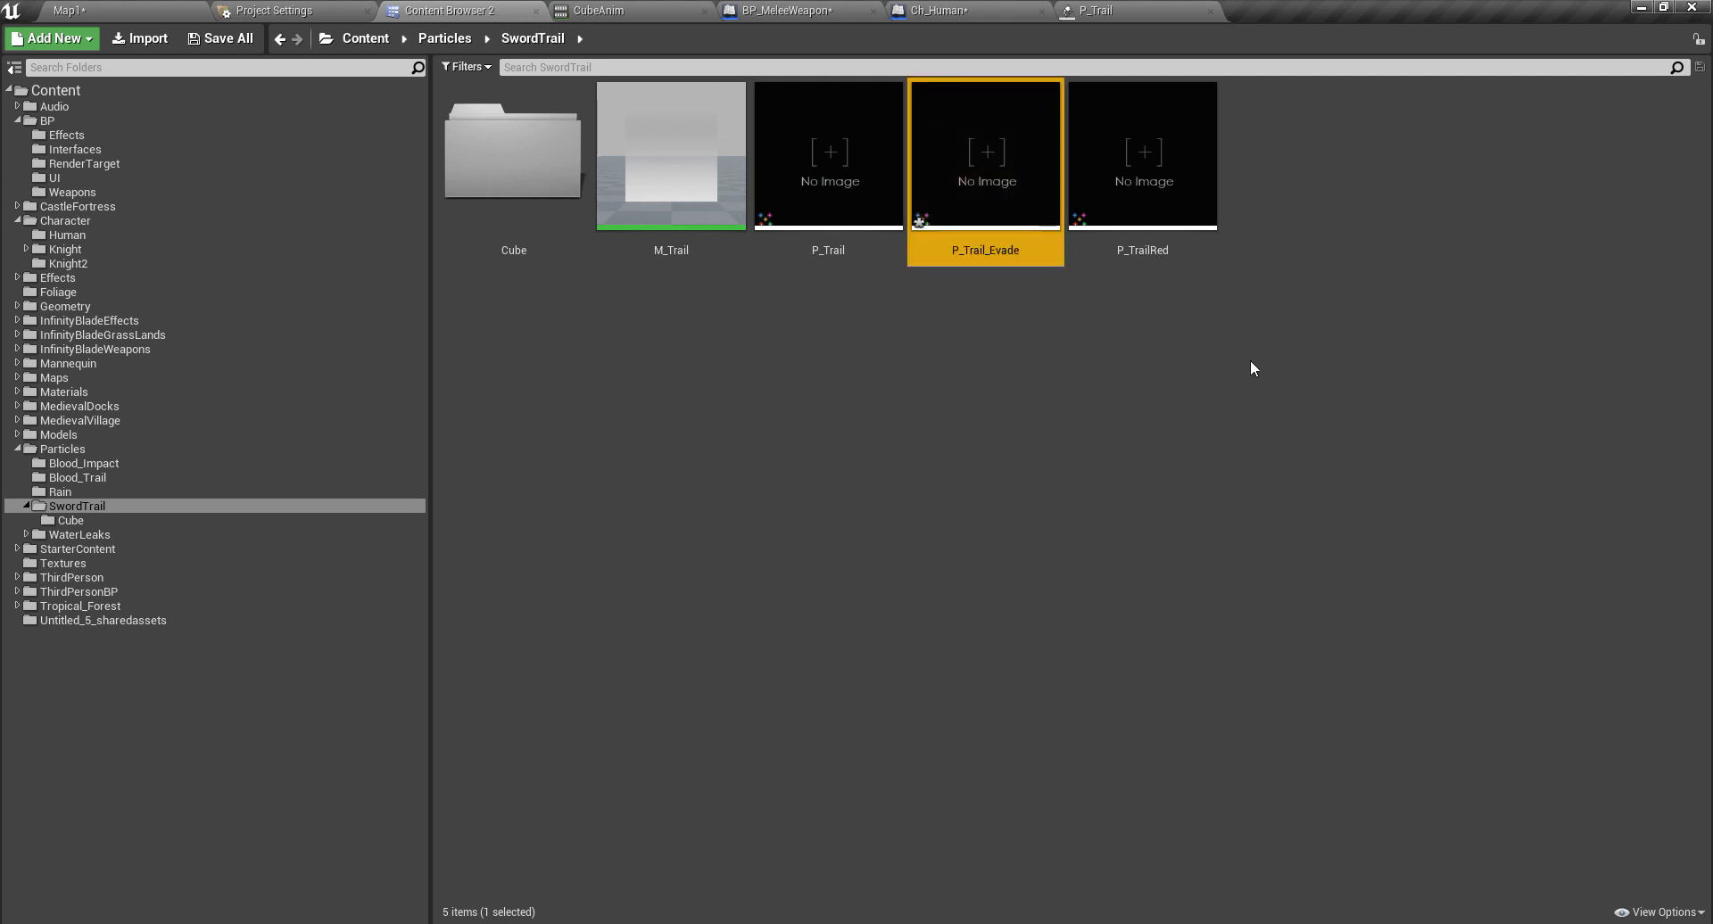
Step: Locate the CubeAnim asset used by Ch_Human's Trail component and duplicate it as CubeAnim_Evade
{"action": "mouse_move", "coordinate": [941, 147]}
{"action": "left_click_drag", "start_coordinate": [941, 148], "coordinate": [919, 379]}
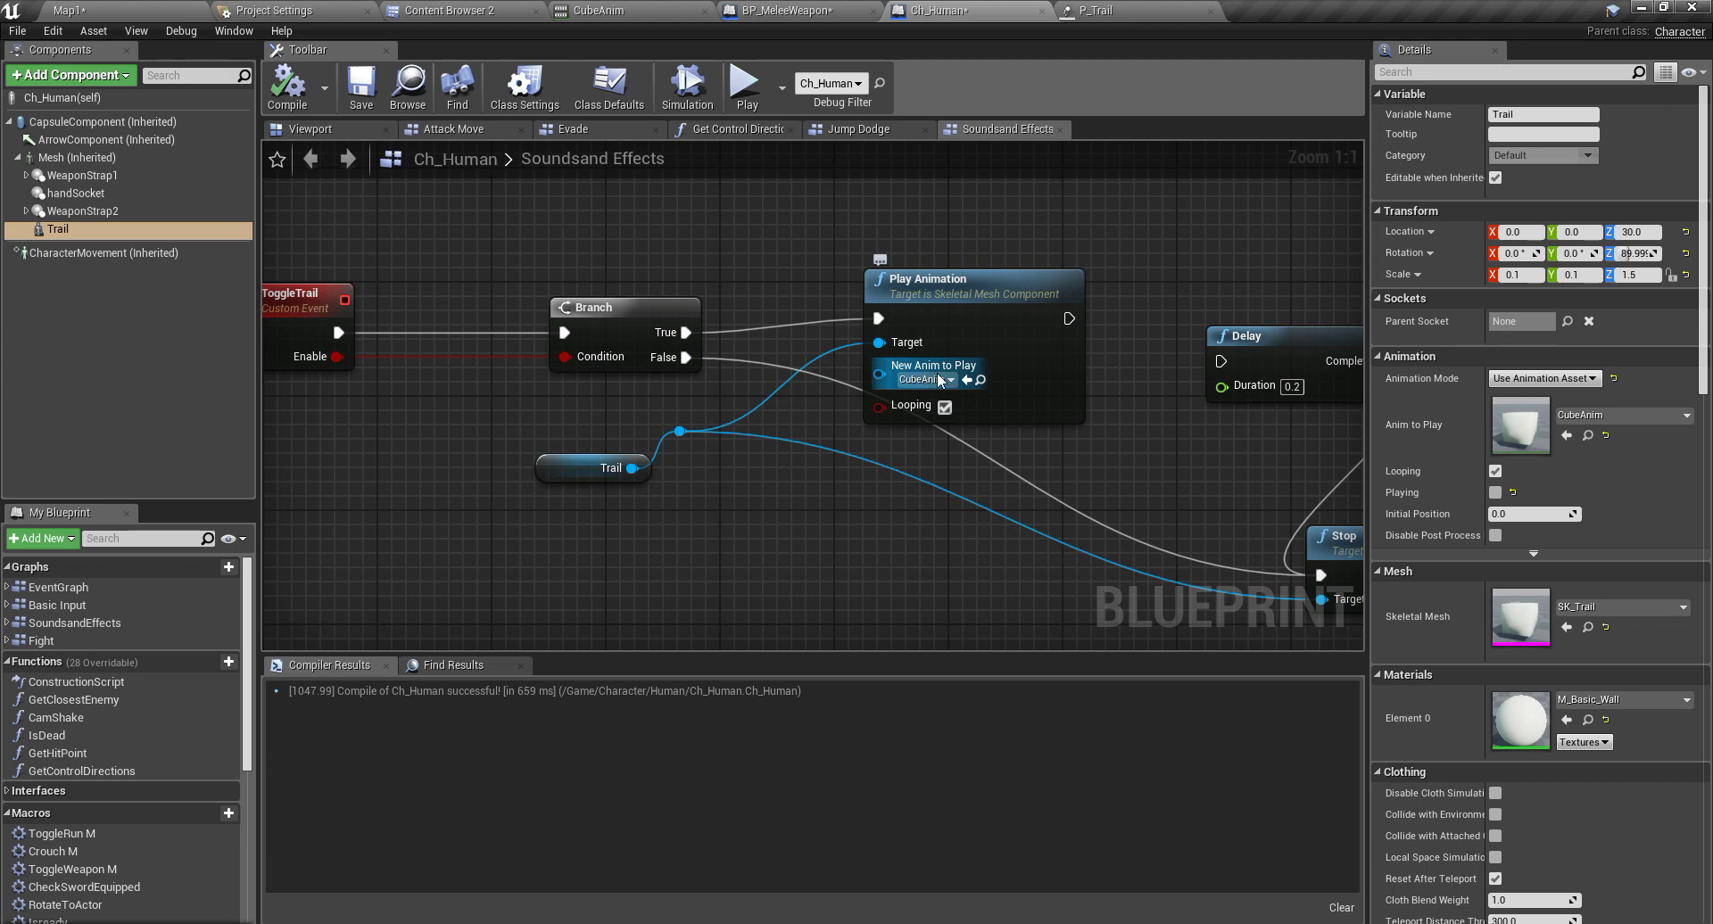
{"action": "right_click_drag", "start_coordinate": [728, 490], "coordinate": [746, 474]}
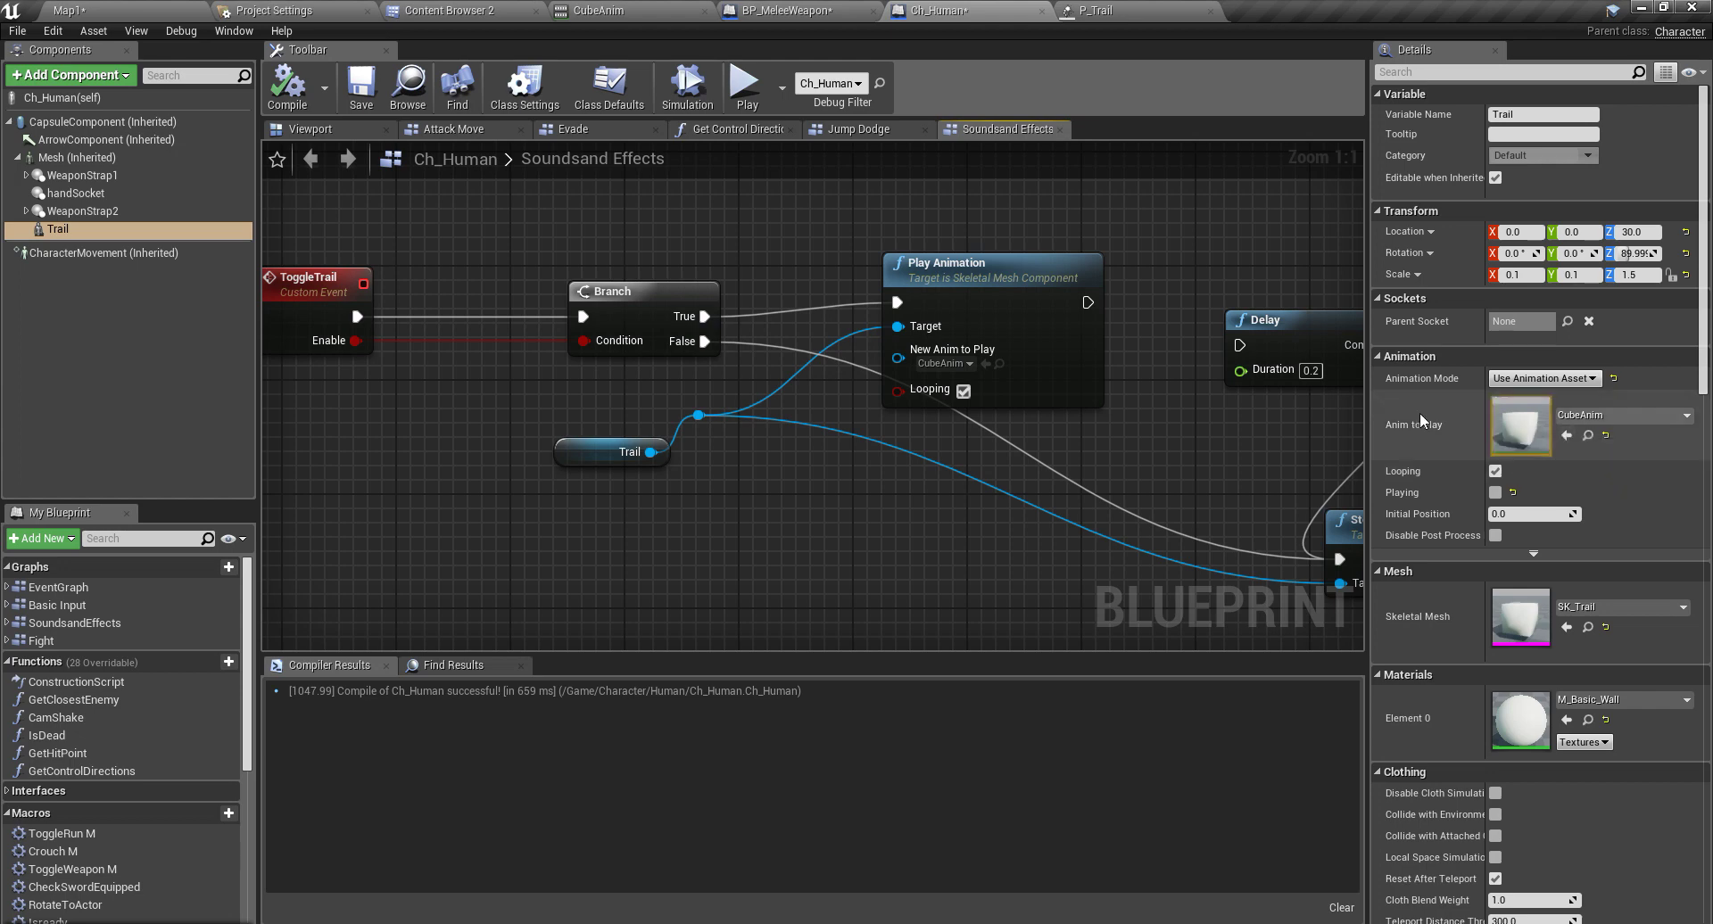
{"action": "left_click", "coordinate": [1588, 436]}
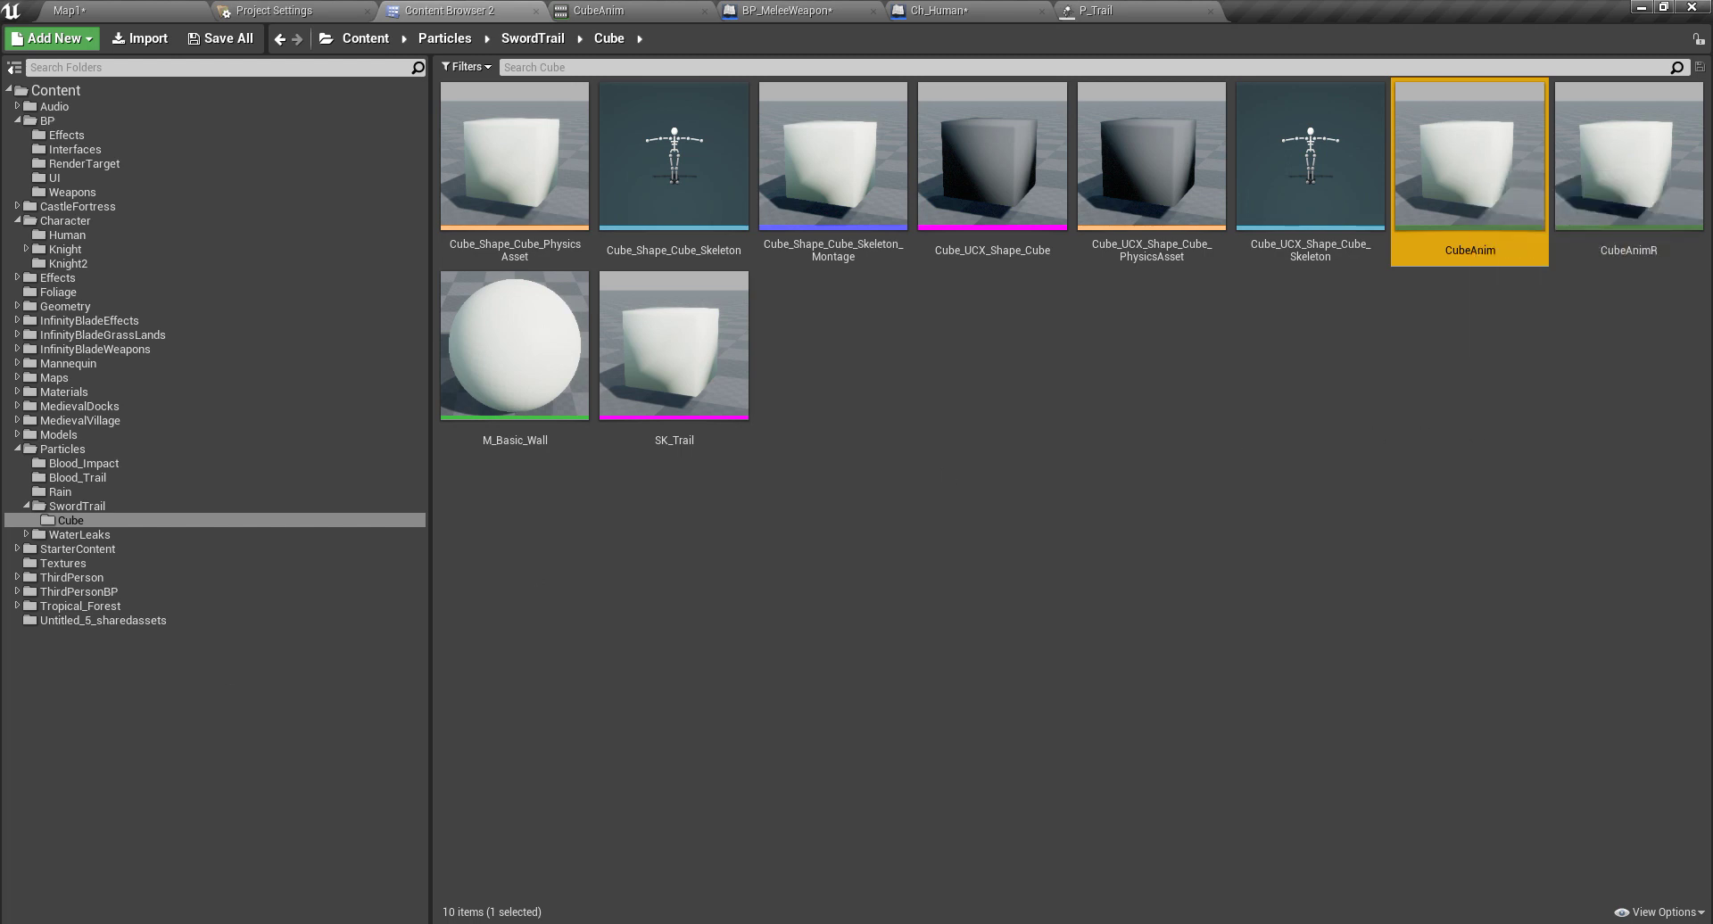
{"action": "right_click", "coordinate": [1145, 594]}
{"action": "left_click", "coordinate": [1487, 168]}
{"action": "key", "text": "ctrl+w"}
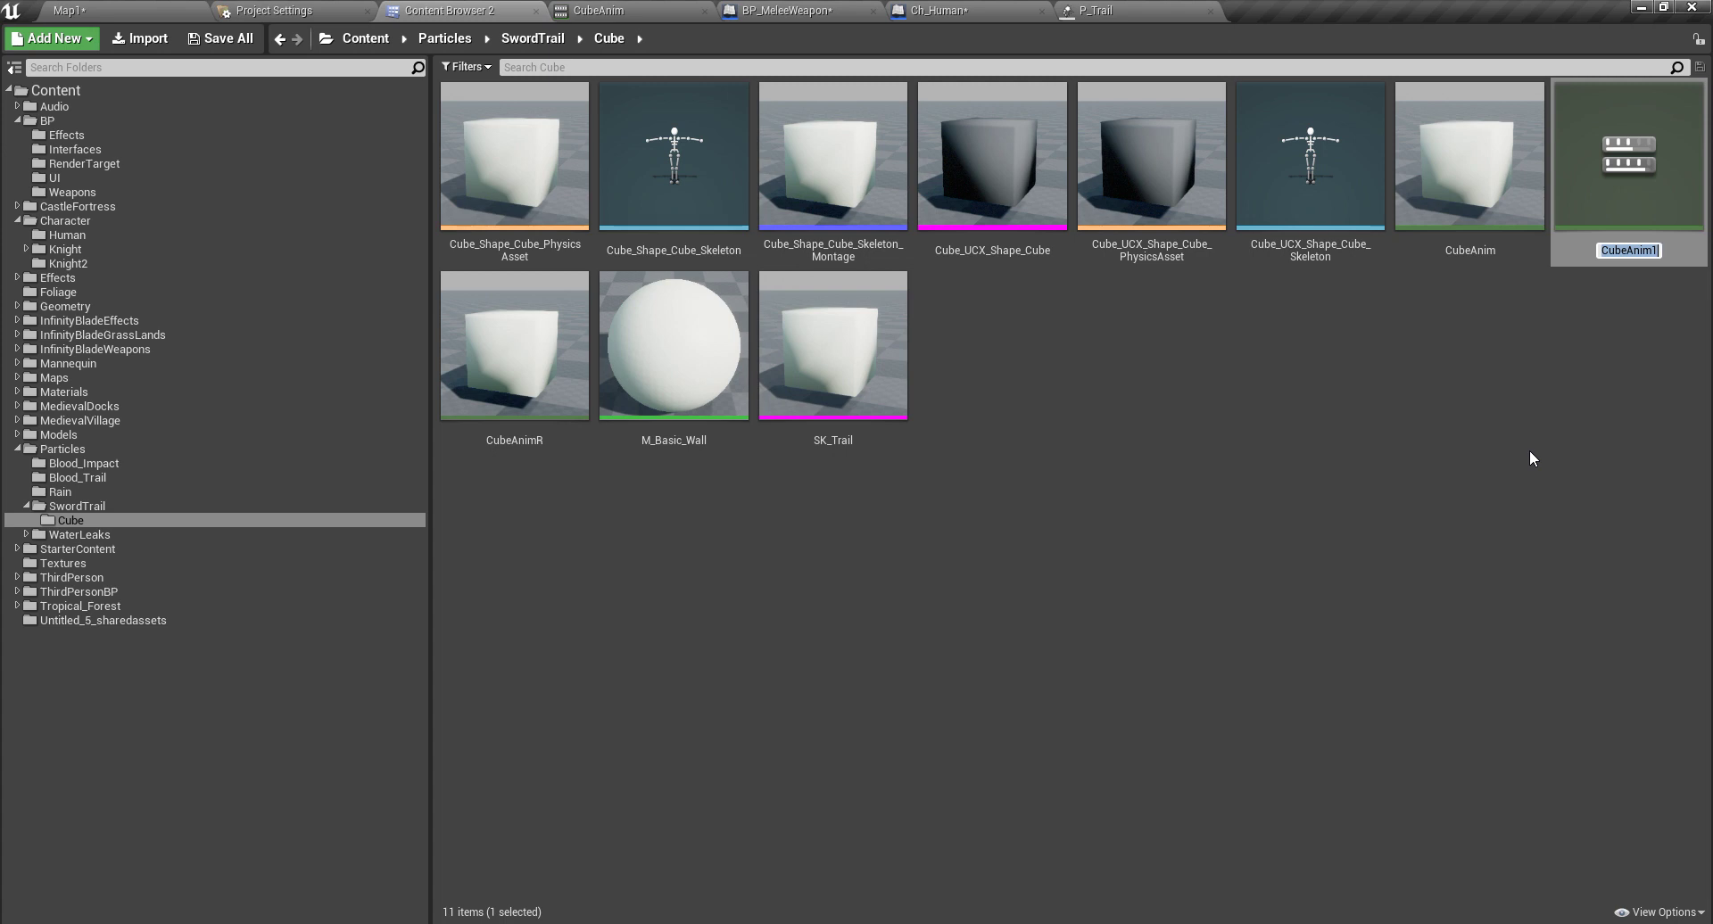
{"action": "key", "text": "End"}
{"action": "key", "text": "BackSpace"}
{"action": "type", "text": "_Evade"}
{"action": "key", "text": "Return"}
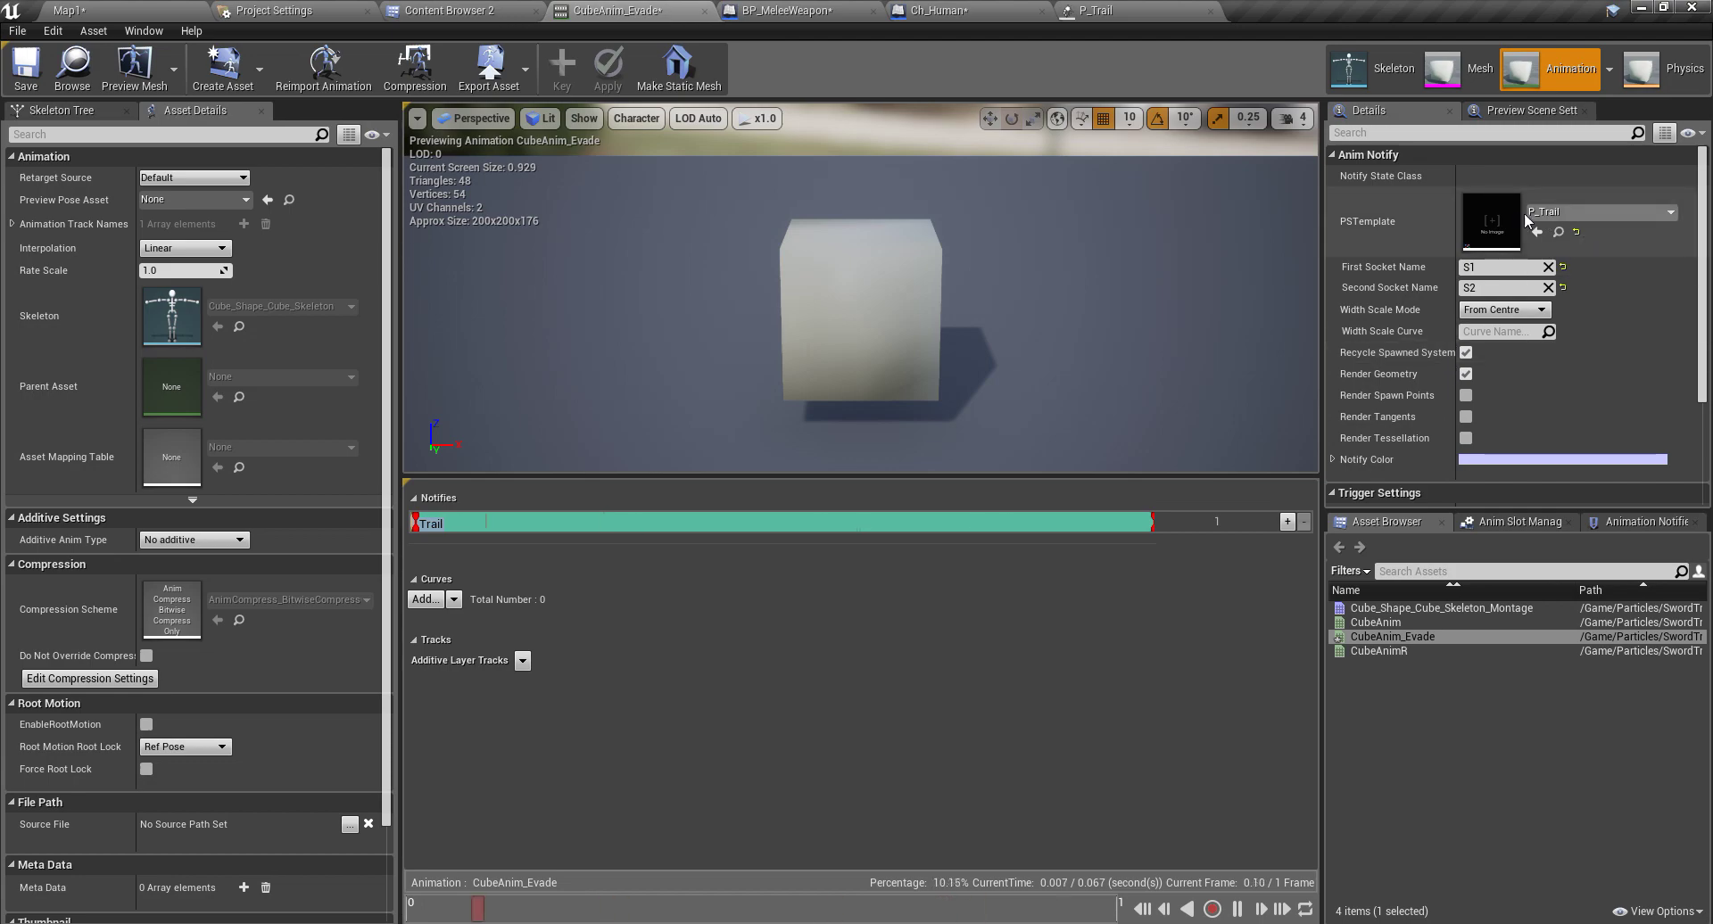
Step: Set the particle template of CubeAnim_Evade's Trail notify to P_Trail_Evade and save all modified assets
{"action": "left_click", "coordinate": [459, 8]}
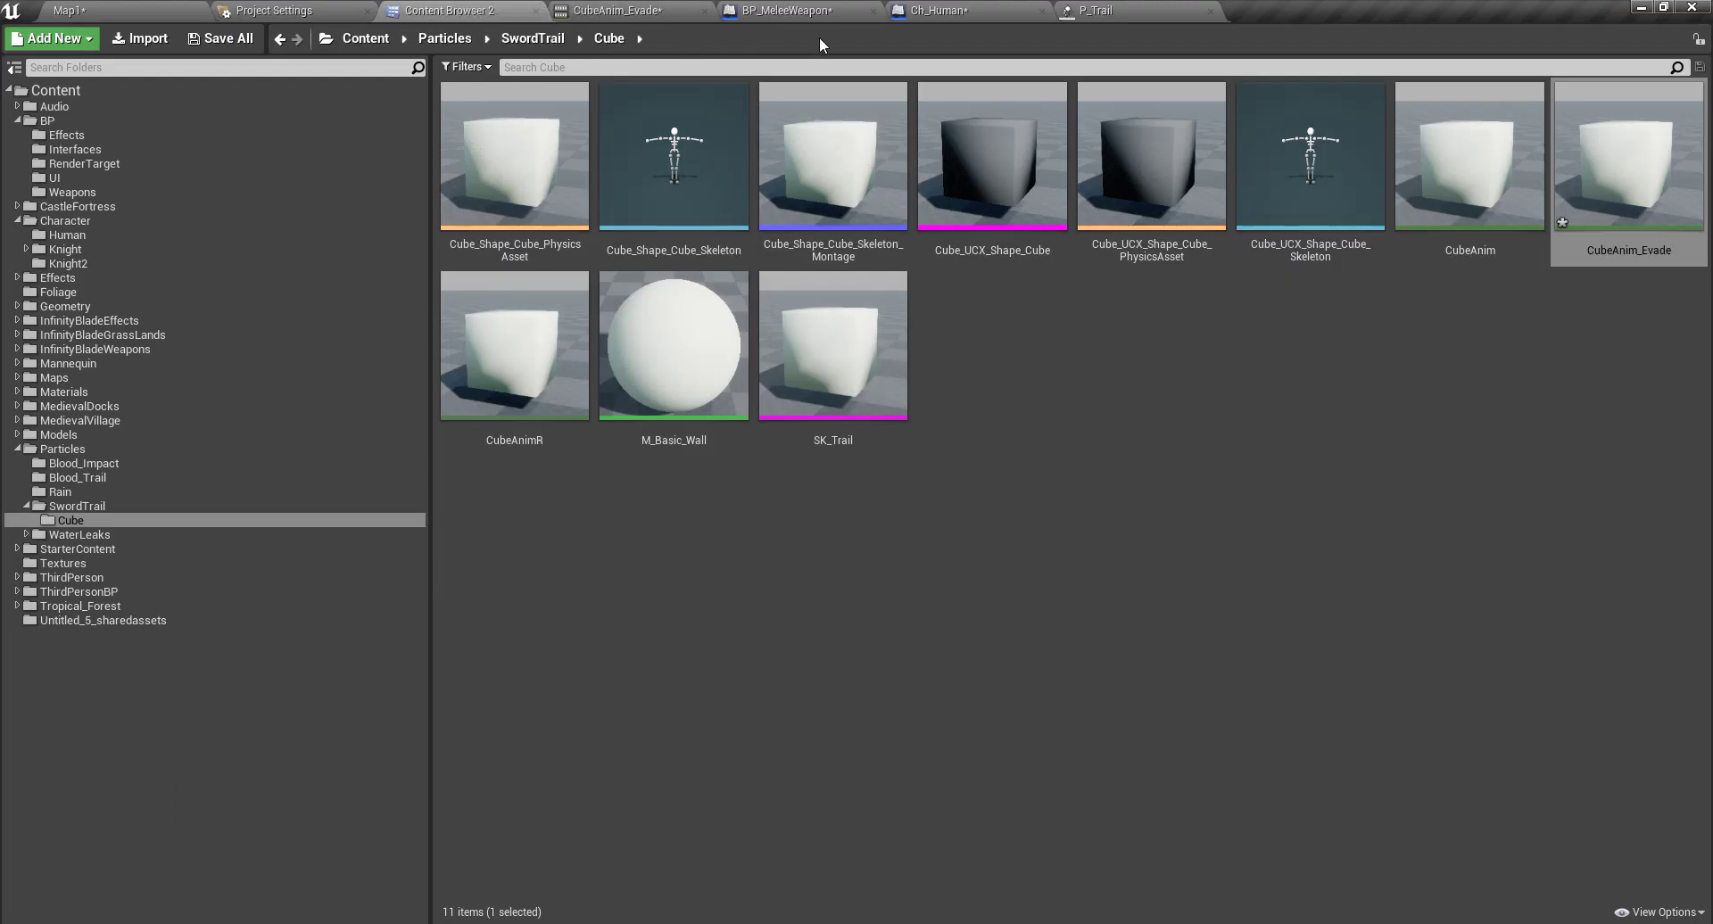
{"action": "left_click", "coordinate": [610, 10]}
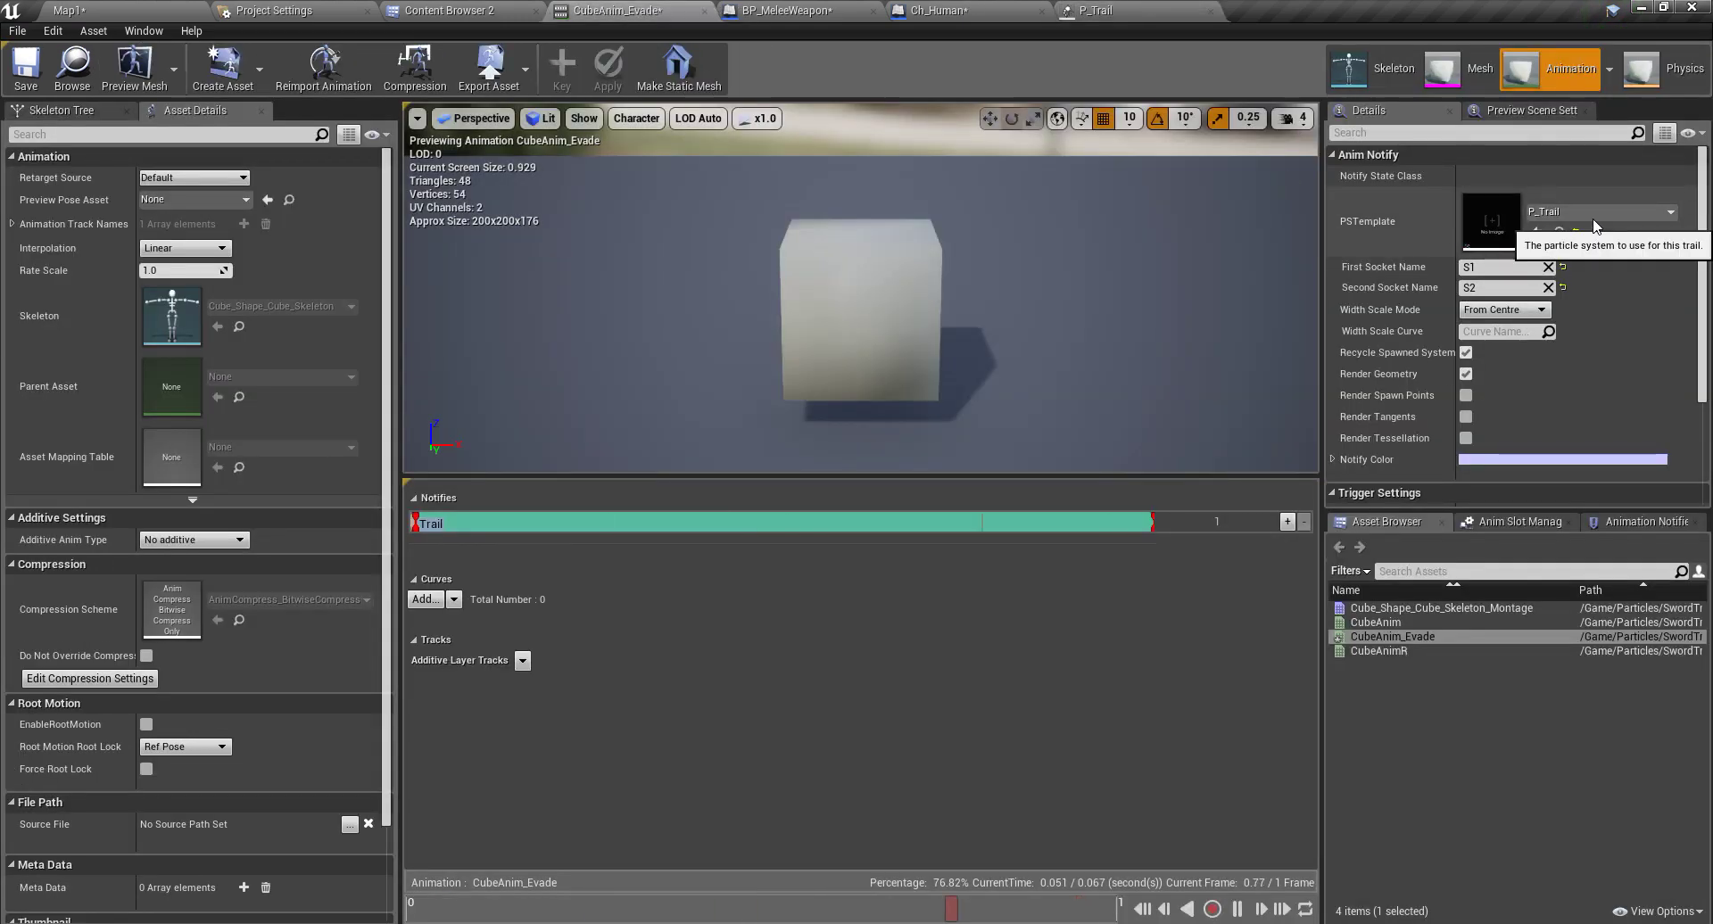
{"action": "left_click", "coordinate": [1602, 211]}
{"action": "left_click", "coordinate": [1484, 555]}
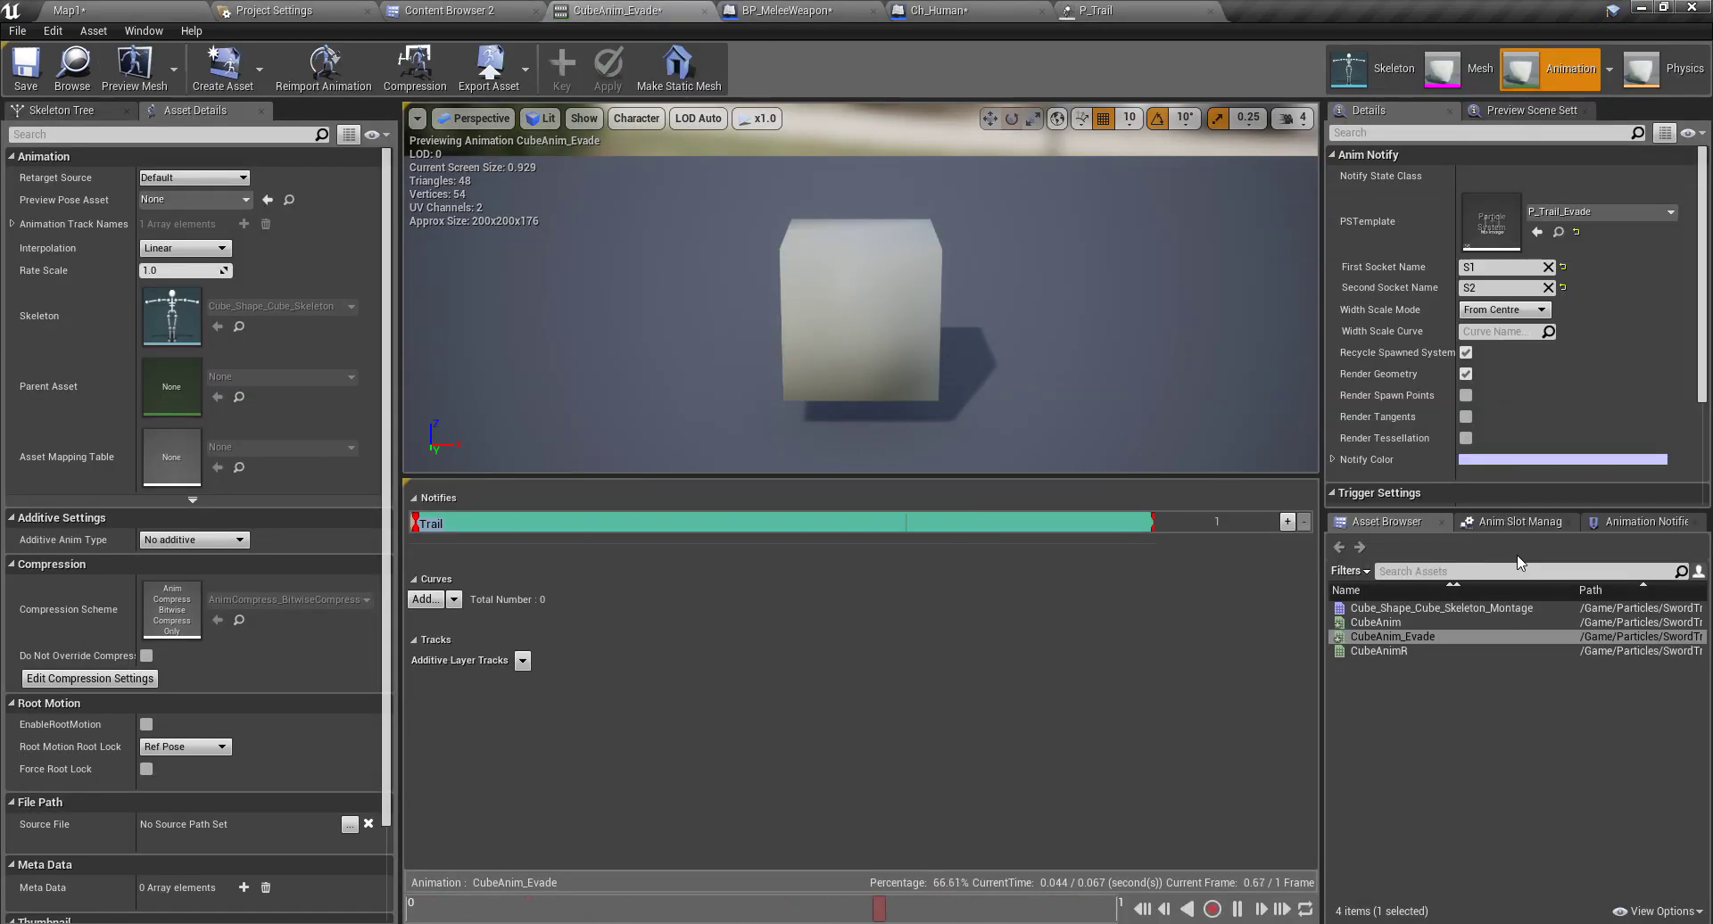
{"action": "left_click", "coordinate": [429, 523]}
{"action": "left_click", "coordinate": [1562, 212]}
{"action": "left_click", "coordinate": [1575, 563]}
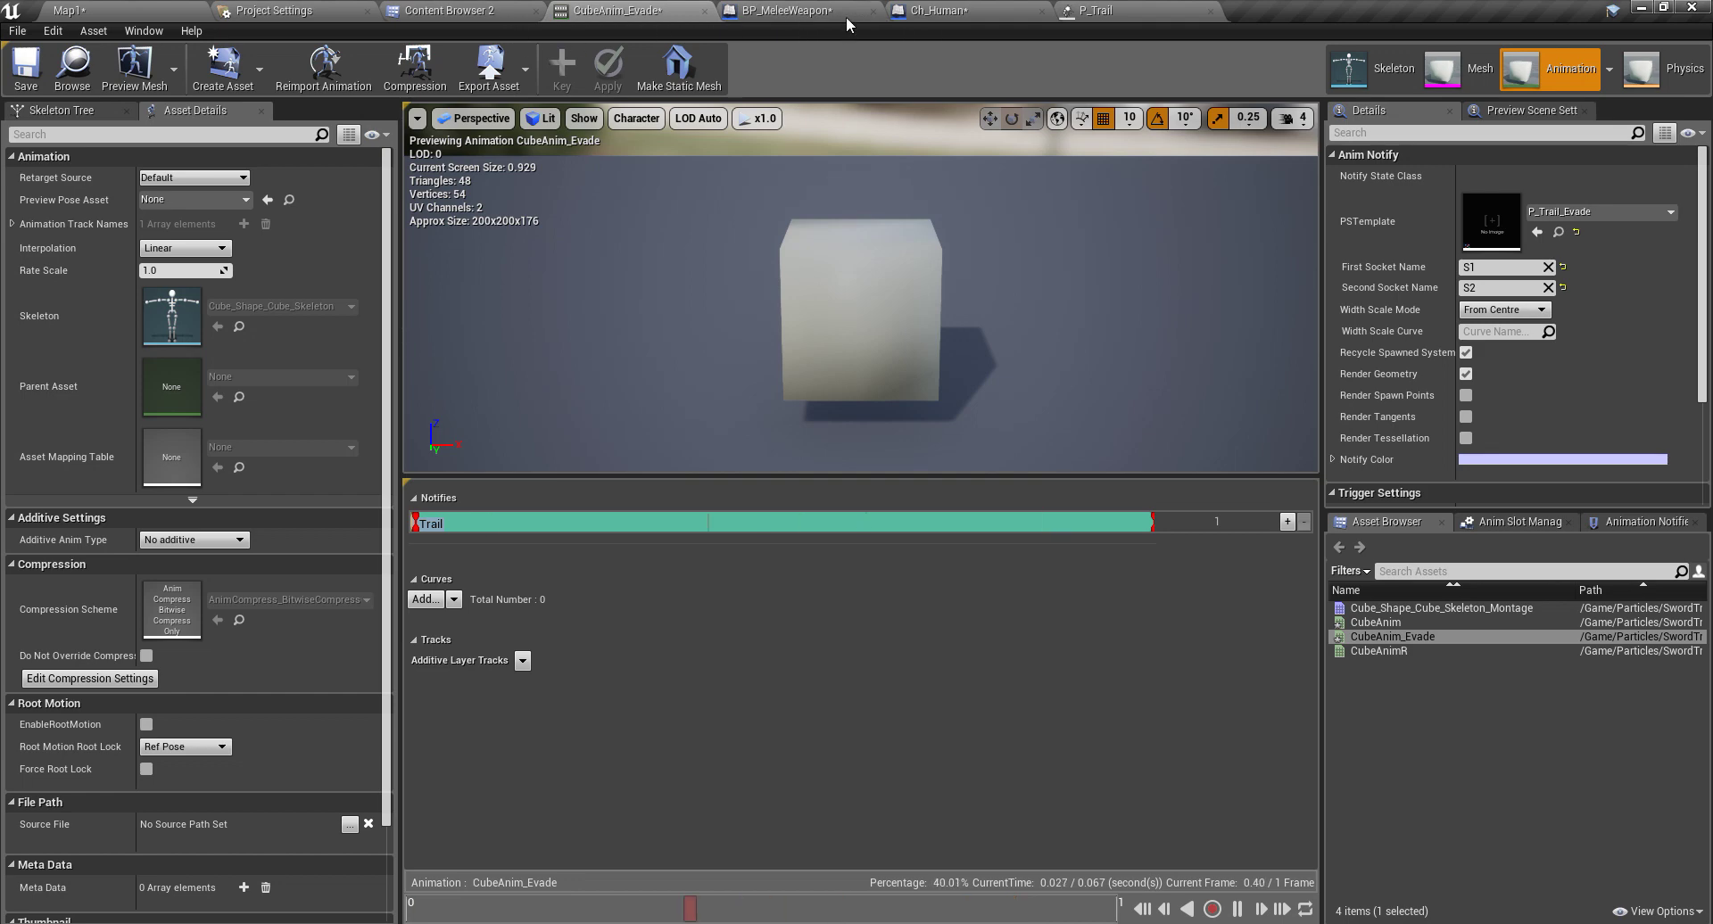
{"action": "key", "text": "ctrl+shift+s"}
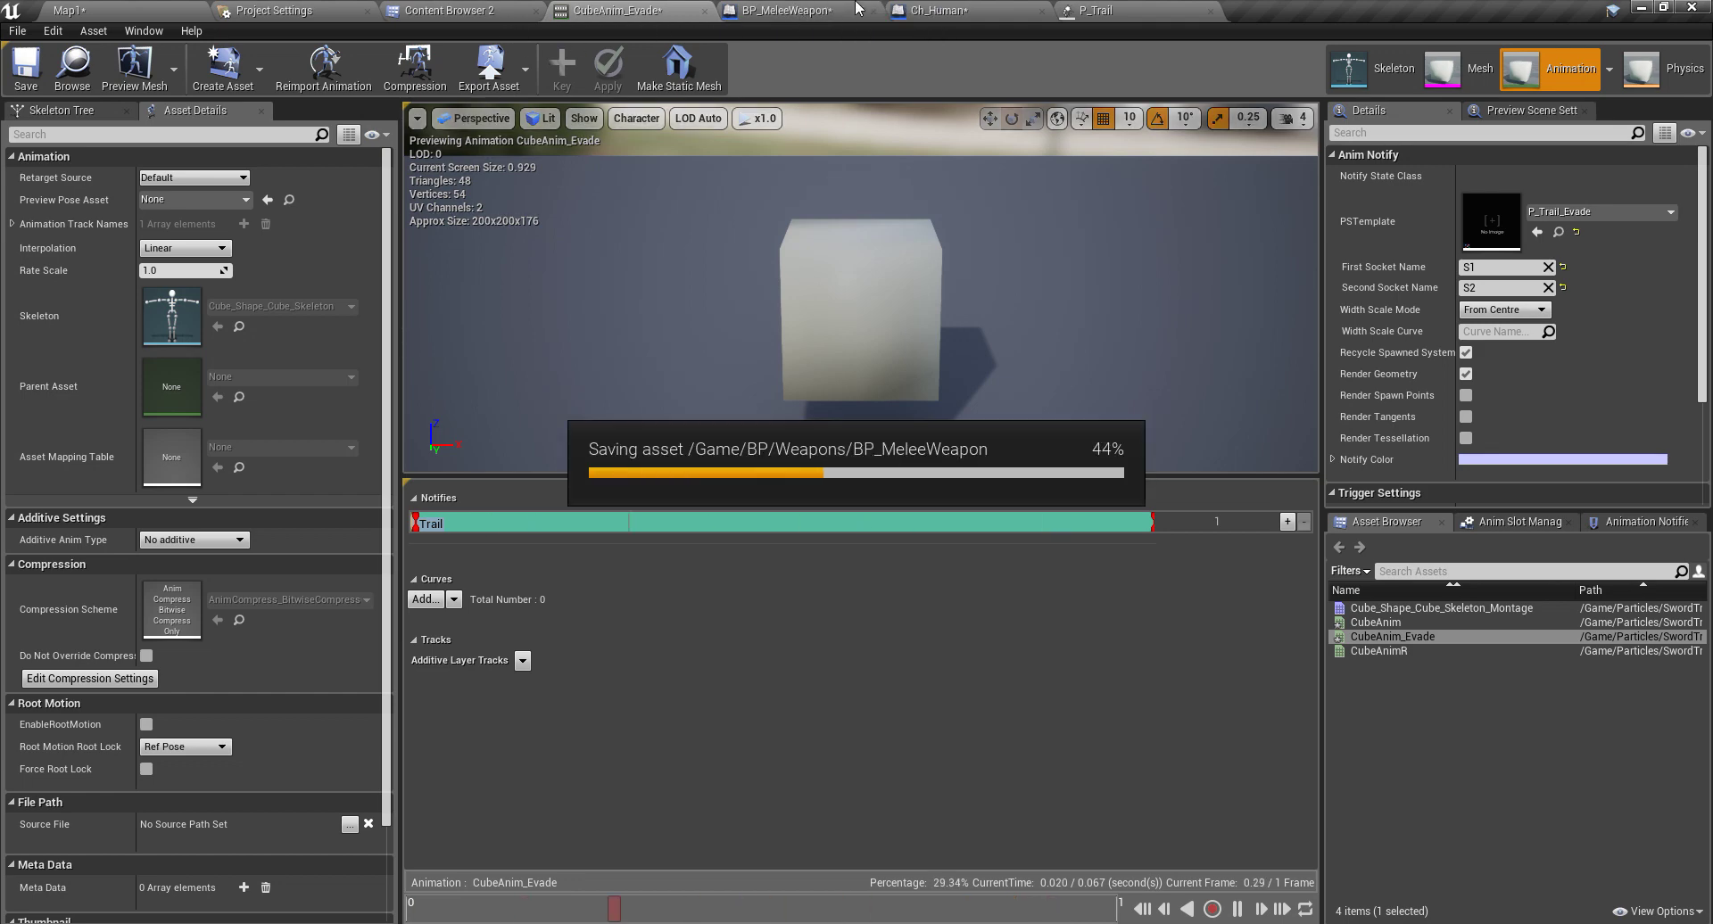
Step: In Ch_Human's Soundsand Effects graph, set the Play Animation node's New Anim to Play to CubeAnim_Evade
{"action": "left_click", "coordinate": [973, 10]}
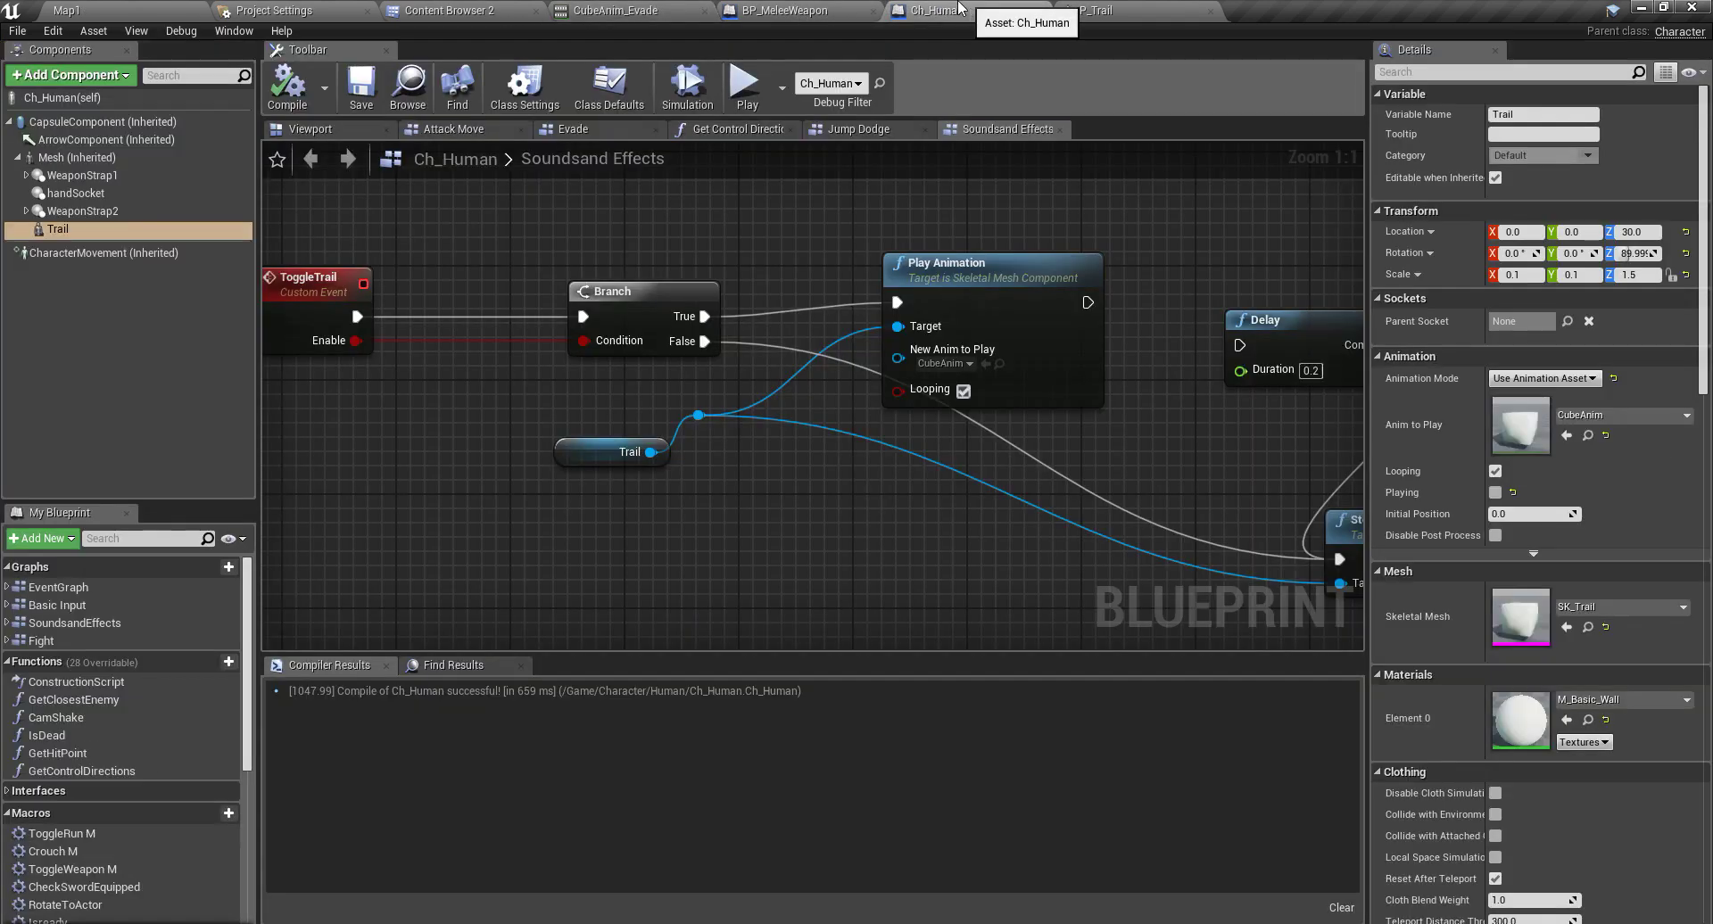
{"action": "left_click", "coordinate": [962, 365]}
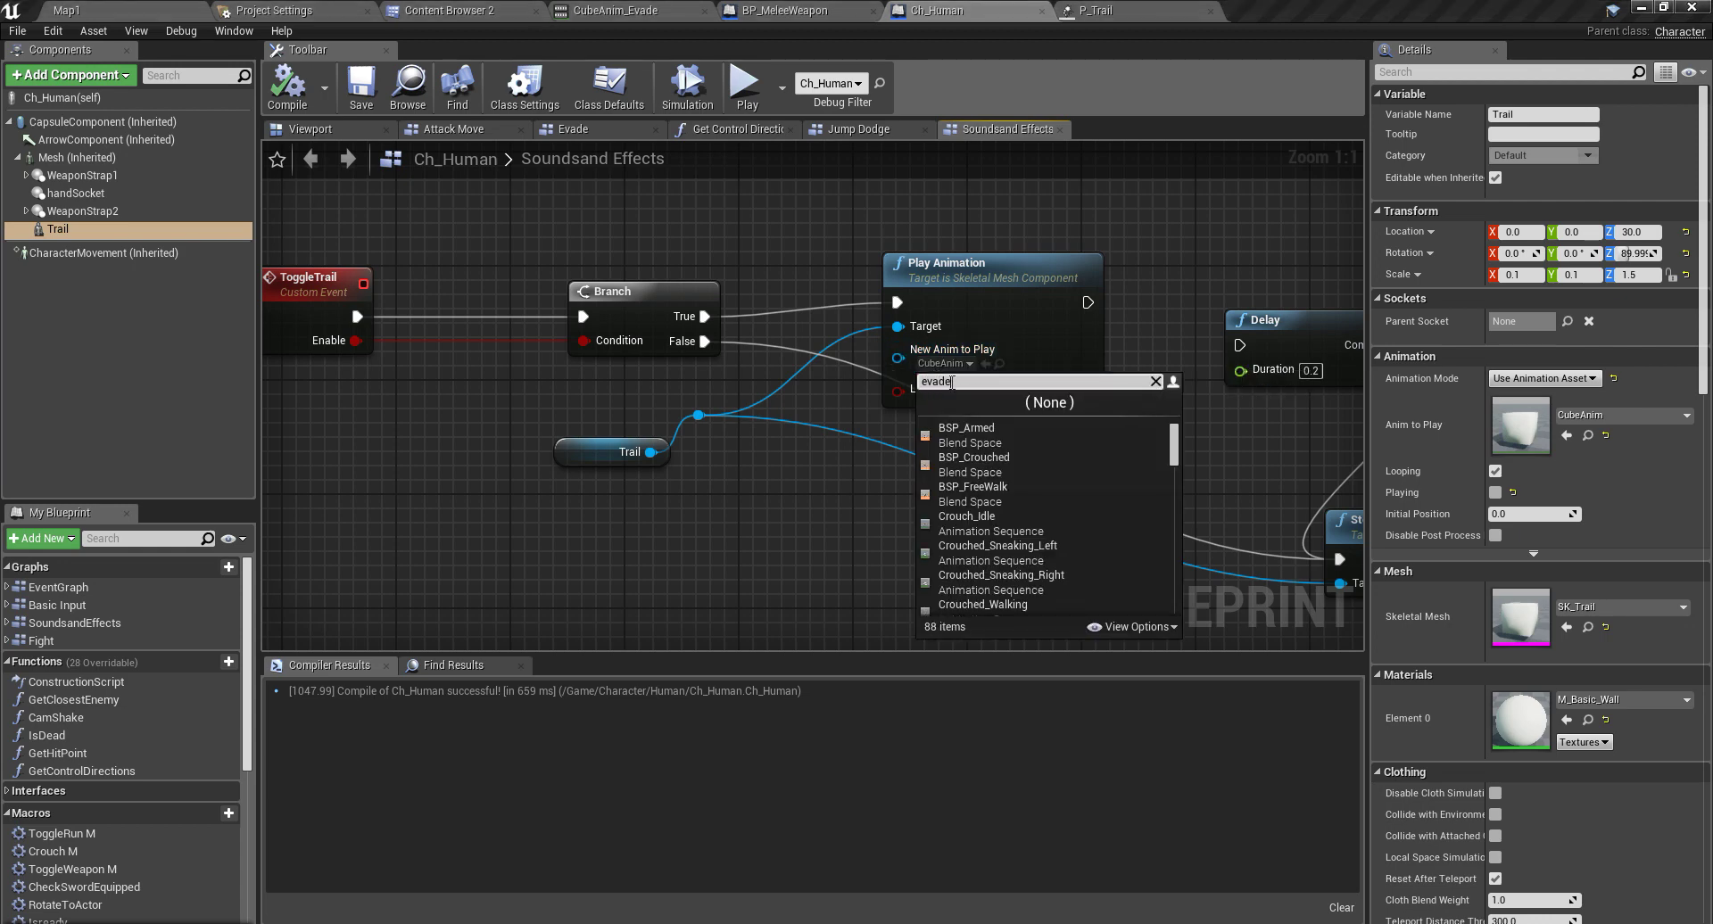
{"action": "left_click", "coordinate": [982, 434]}
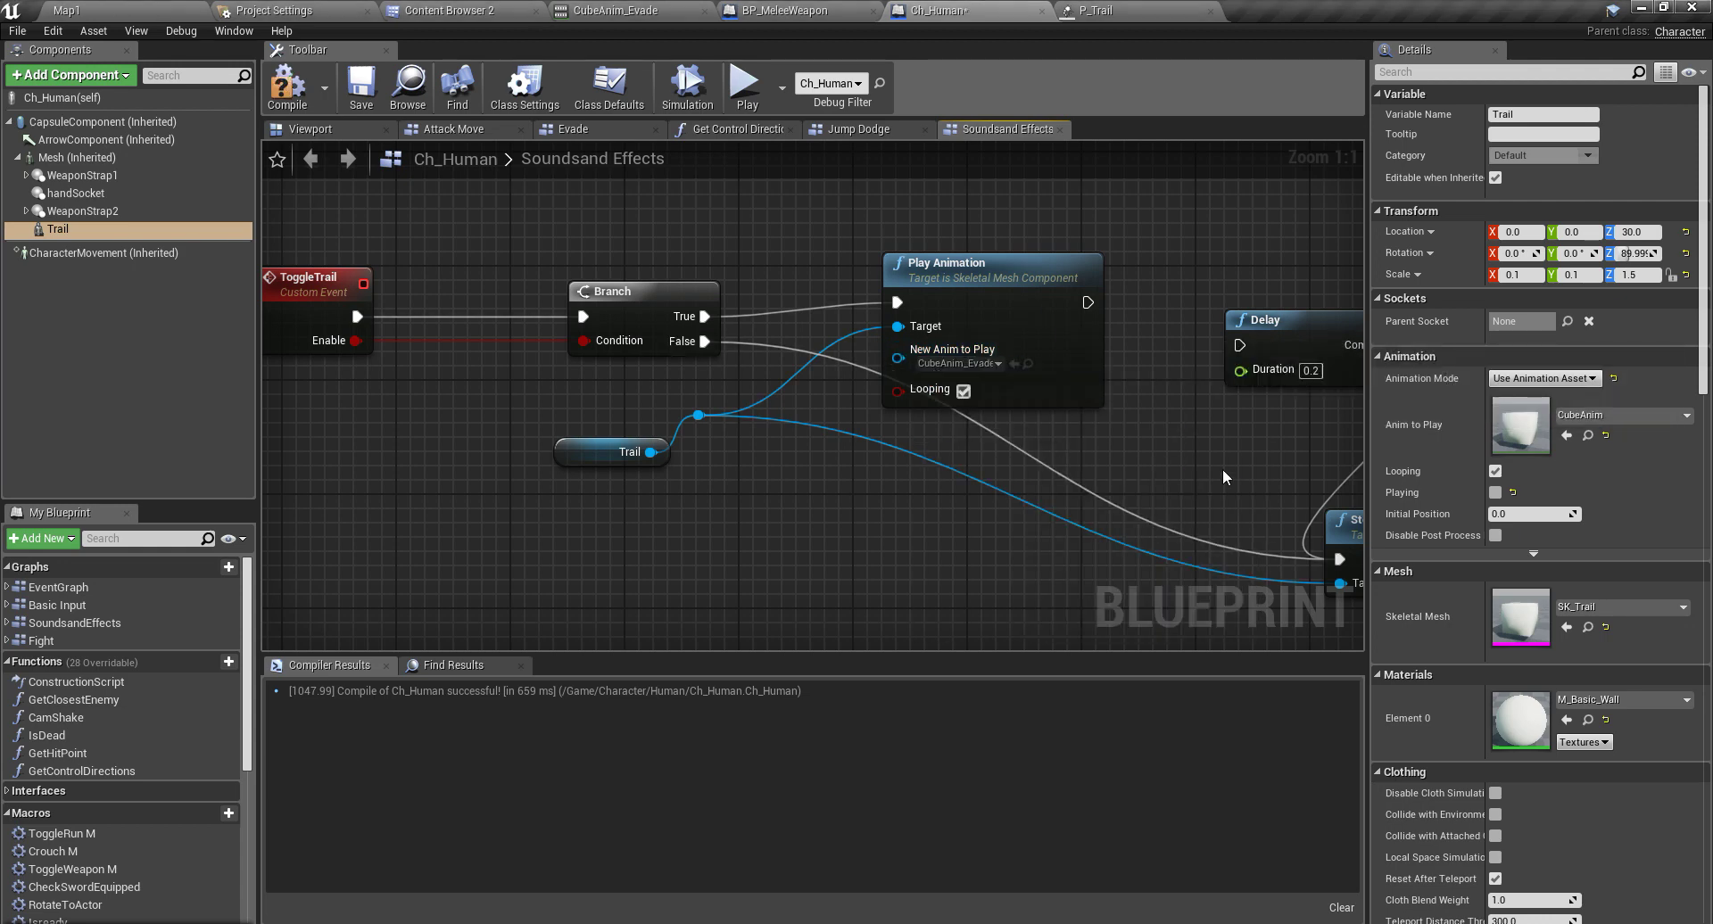
{"action": "right_click_drag", "start_coordinate": [1213, 436], "coordinate": [956, 436]}
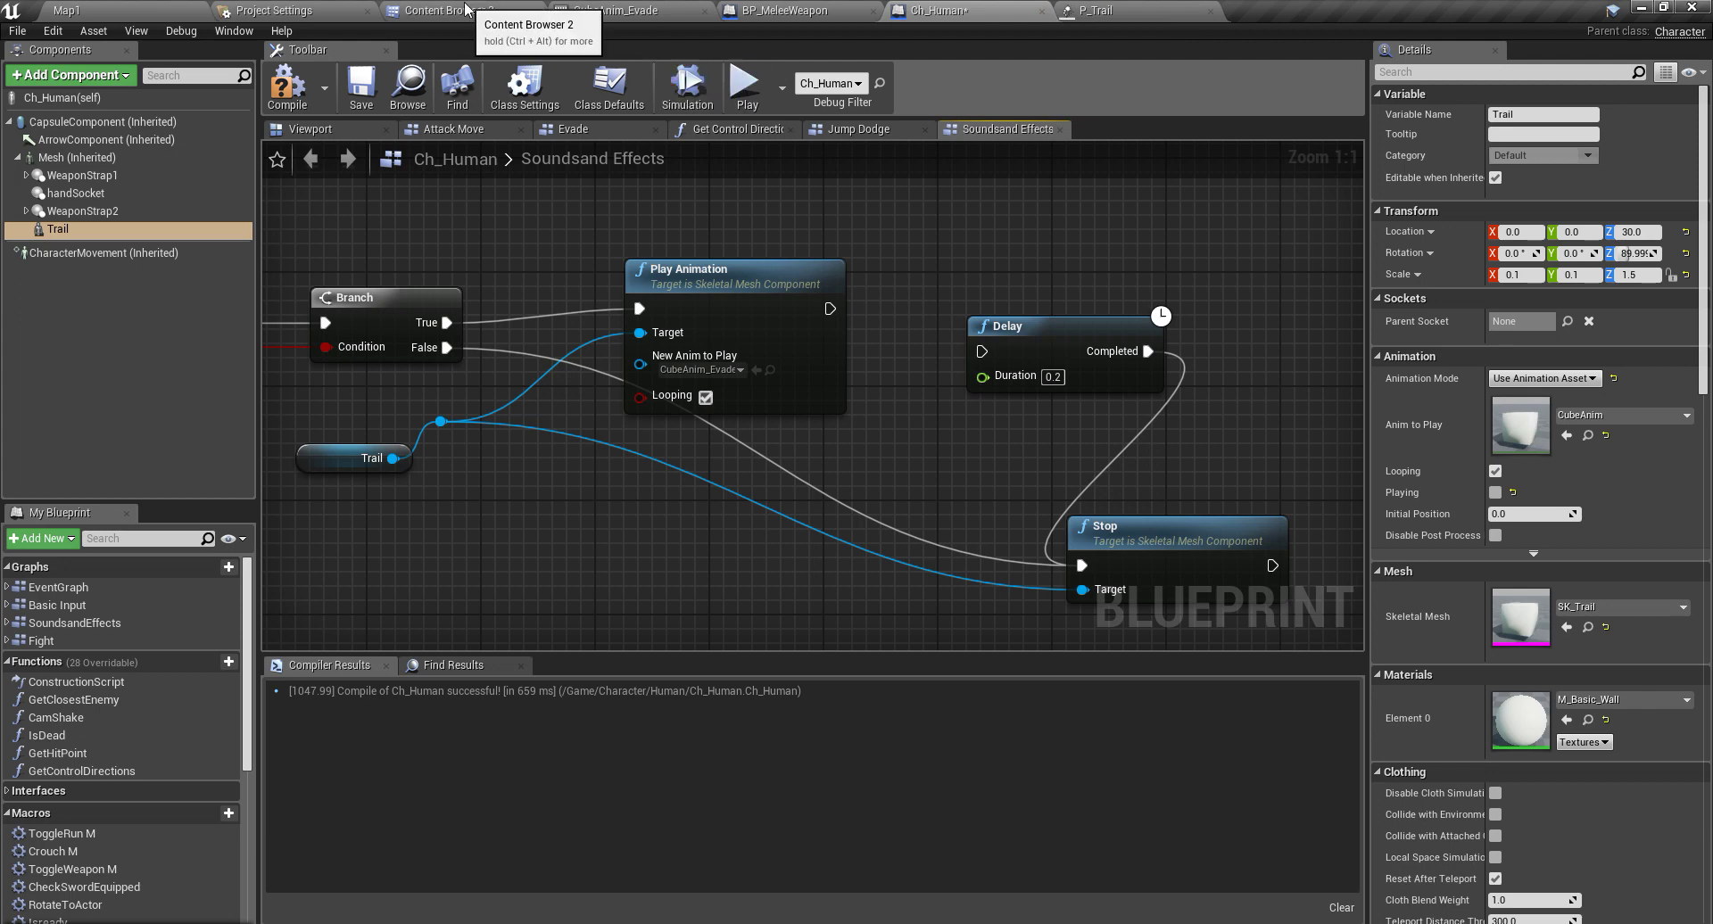
Step: Locate P_Trail in the SwordTrail folder and open the neighbouring P_Trail_Evade particle system for editing
{"action": "left_click", "coordinate": [1100, 9]}
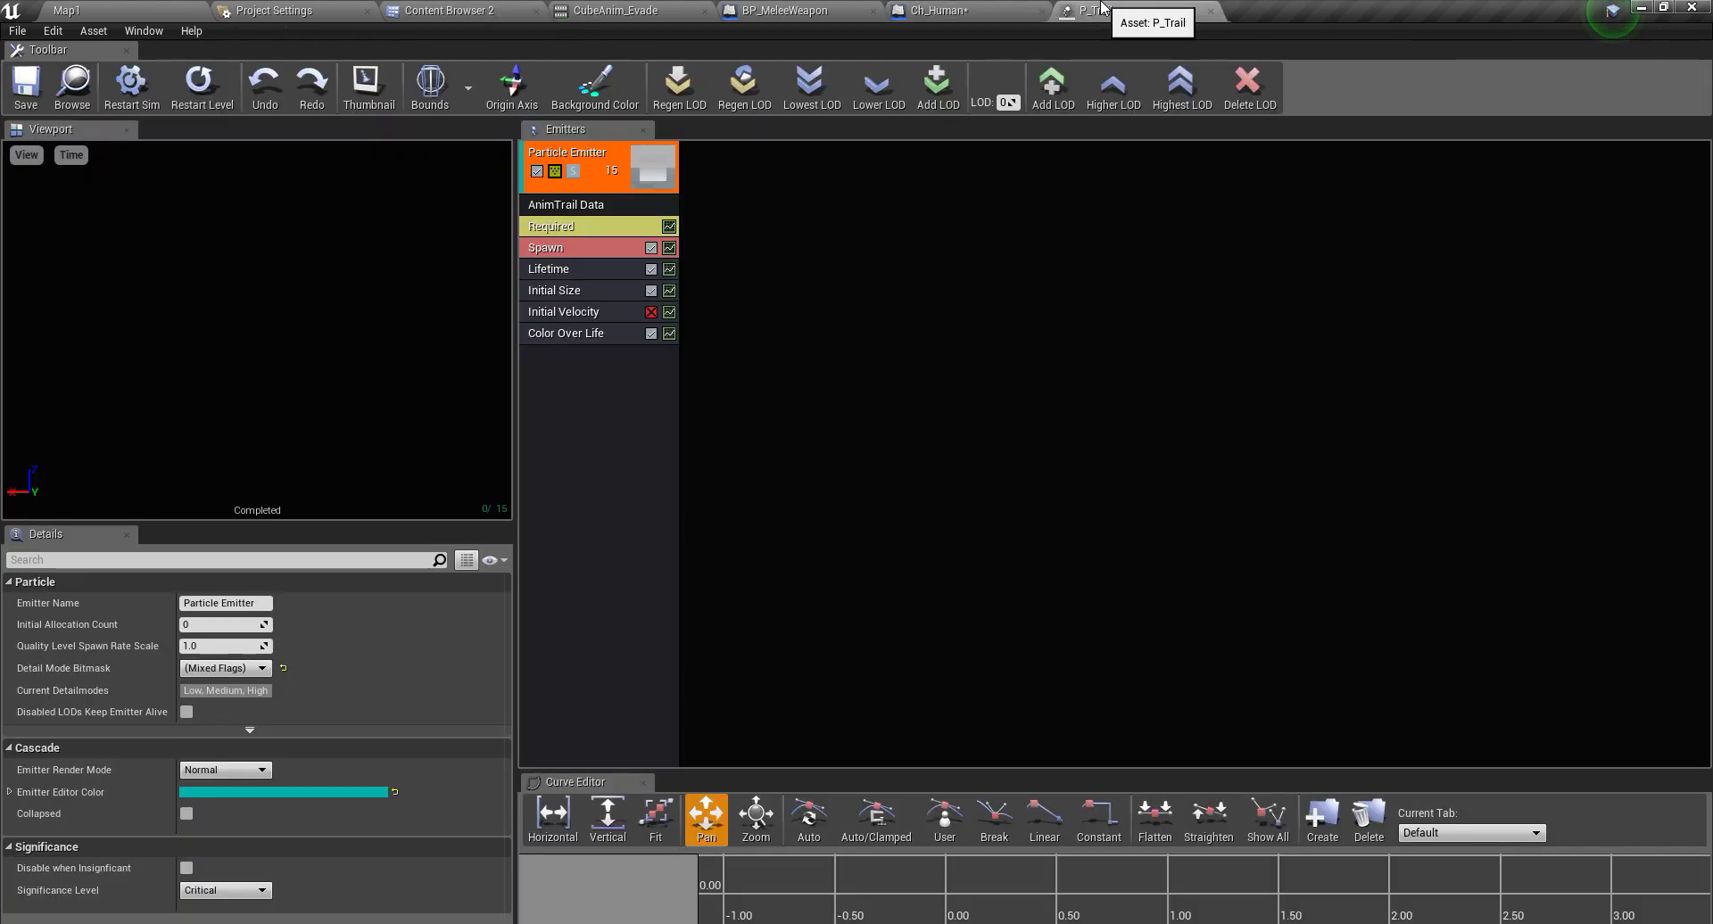
{"action": "left_click", "coordinate": [558, 271]}
{"action": "left_click", "coordinate": [72, 84]}
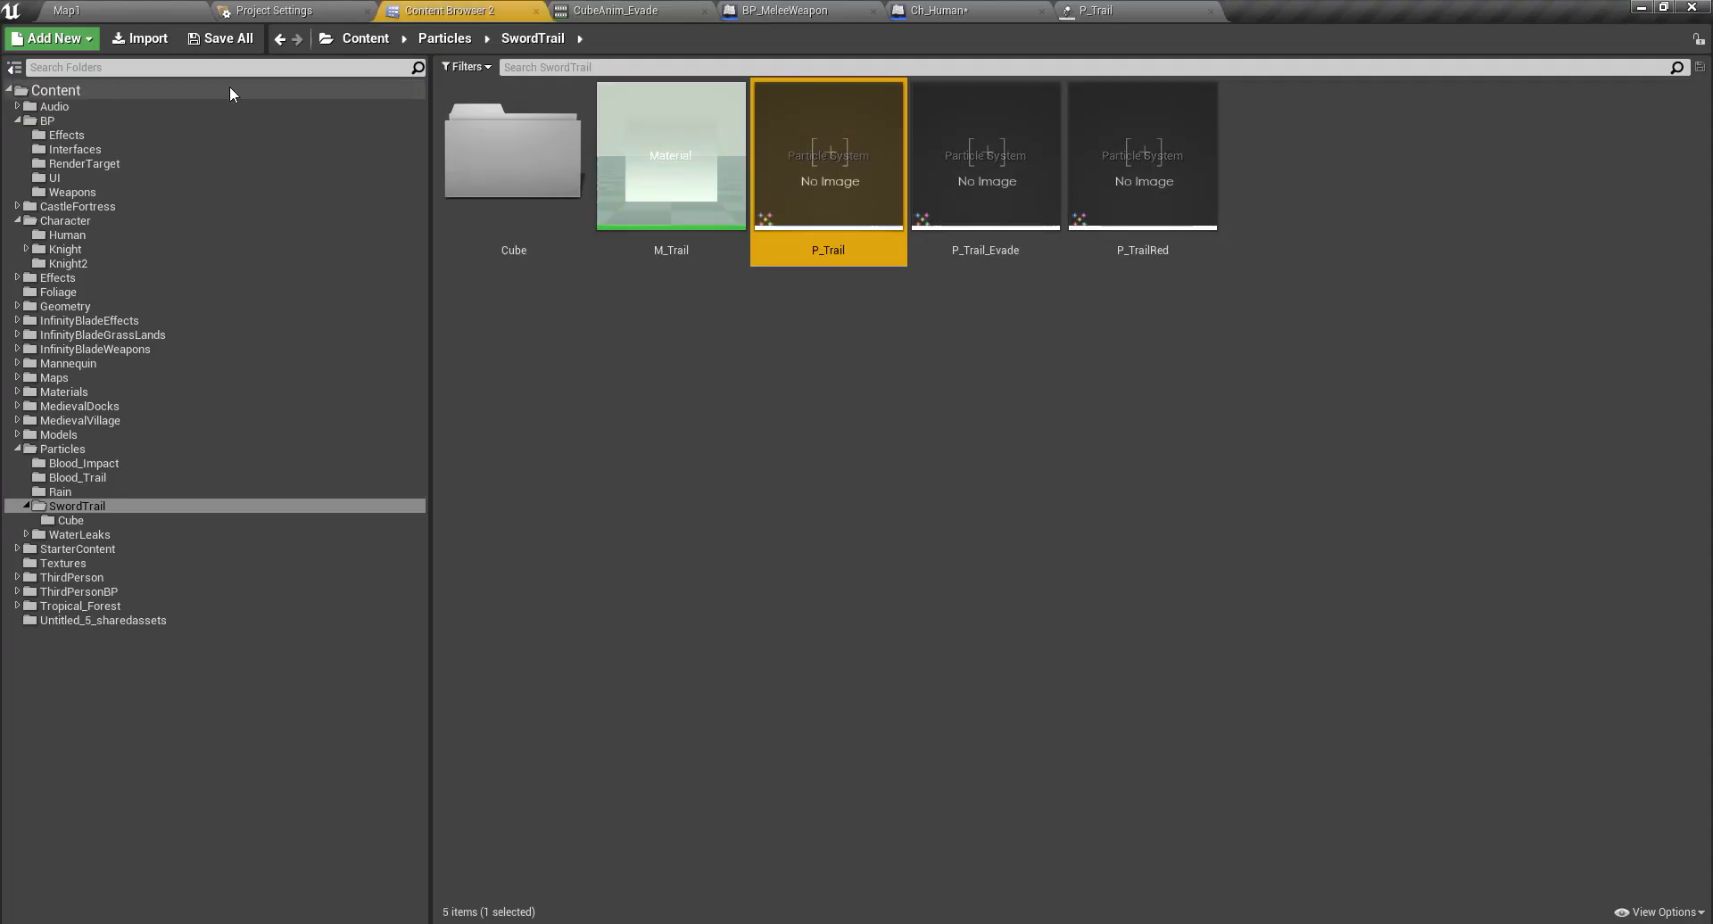
{"action": "double_click", "coordinate": [988, 235]}
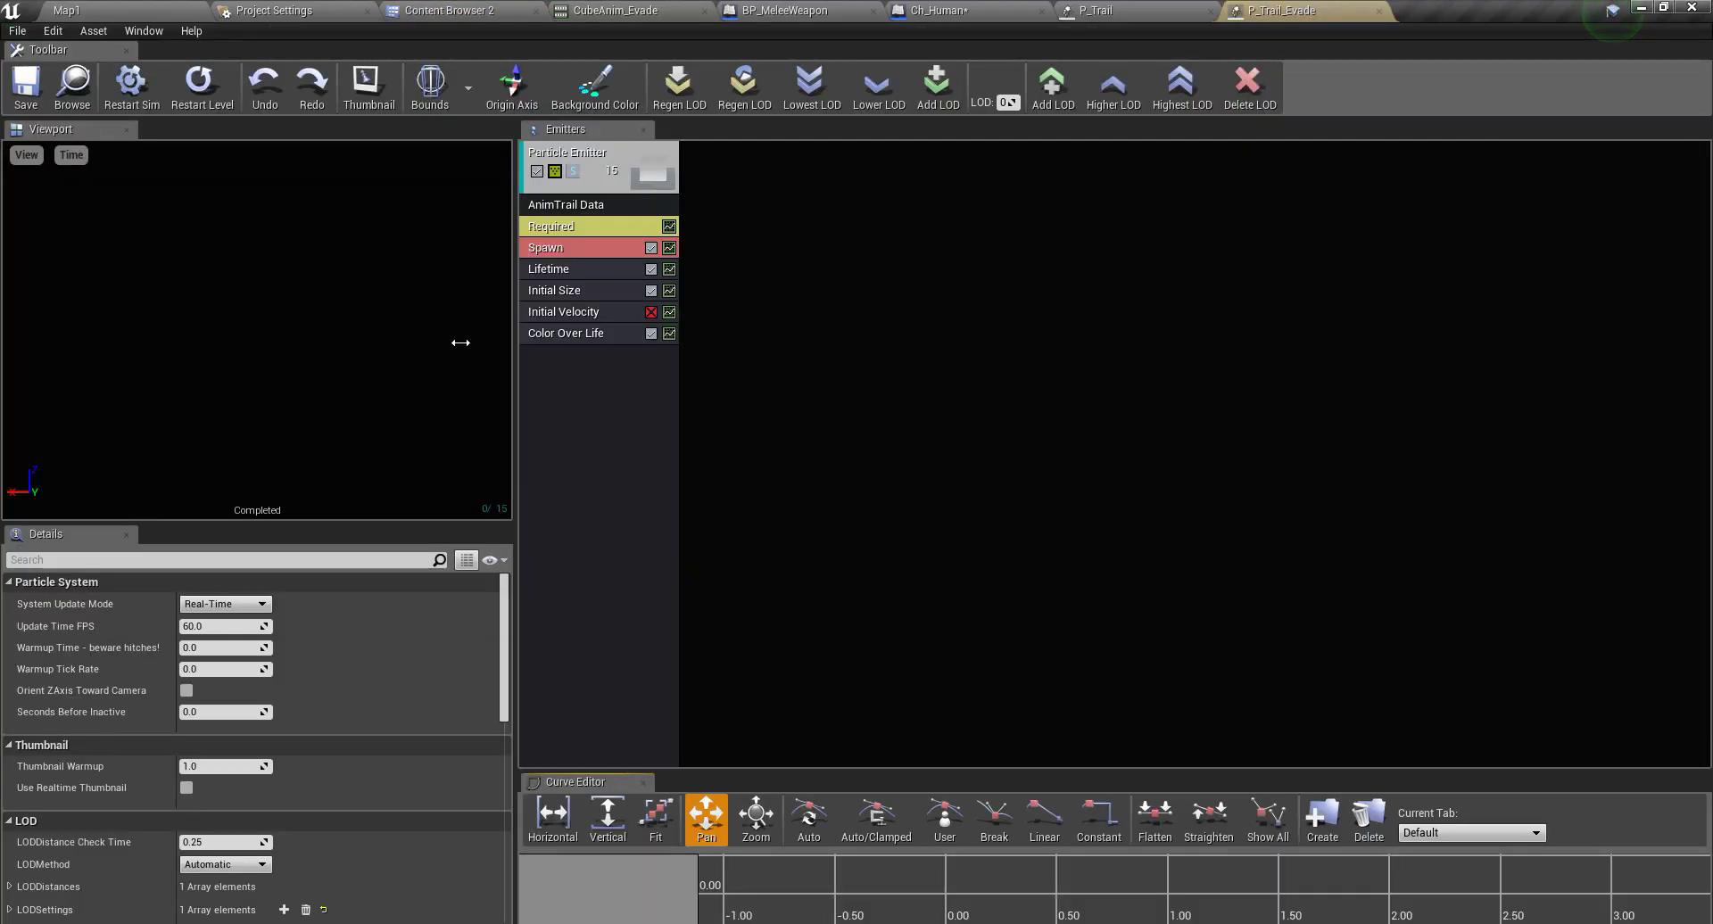
Step: Set the minimum and maximum of P_Trail_Evade's Lifetime module to 0.4
{"action": "left_click", "coordinate": [577, 242]}
{"action": "left_click", "coordinate": [583, 229]}
{"action": "left_click", "coordinate": [571, 272]}
{"action": "left_click", "coordinate": [198, 647]}
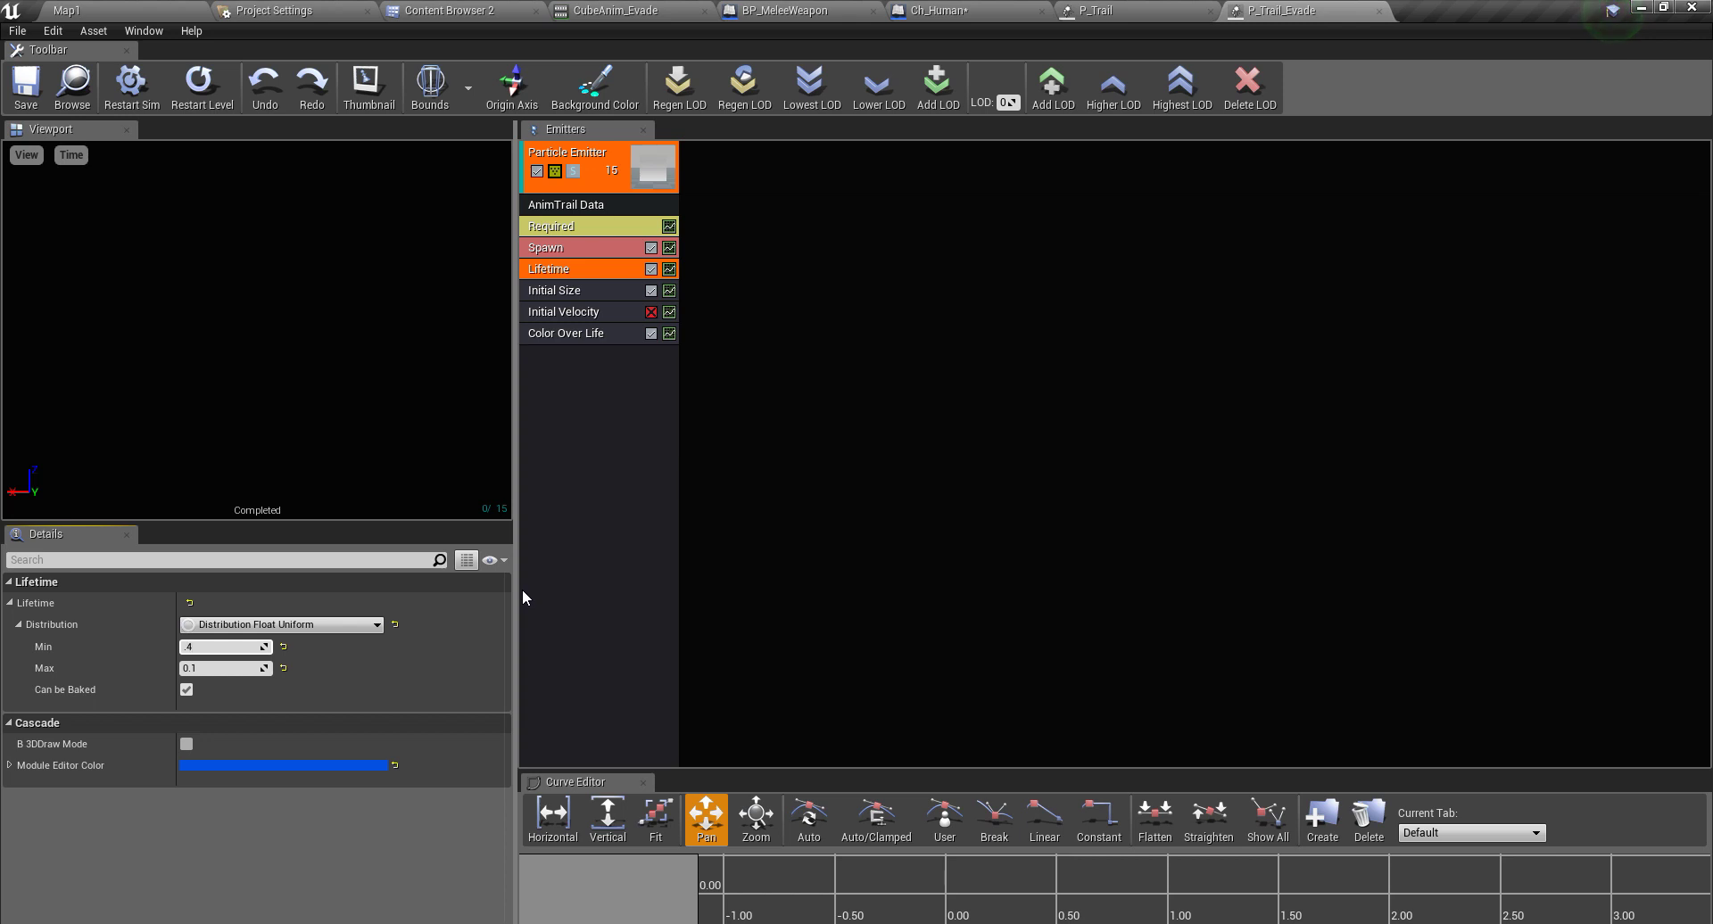
{"action": "key", "text": "Tab"}
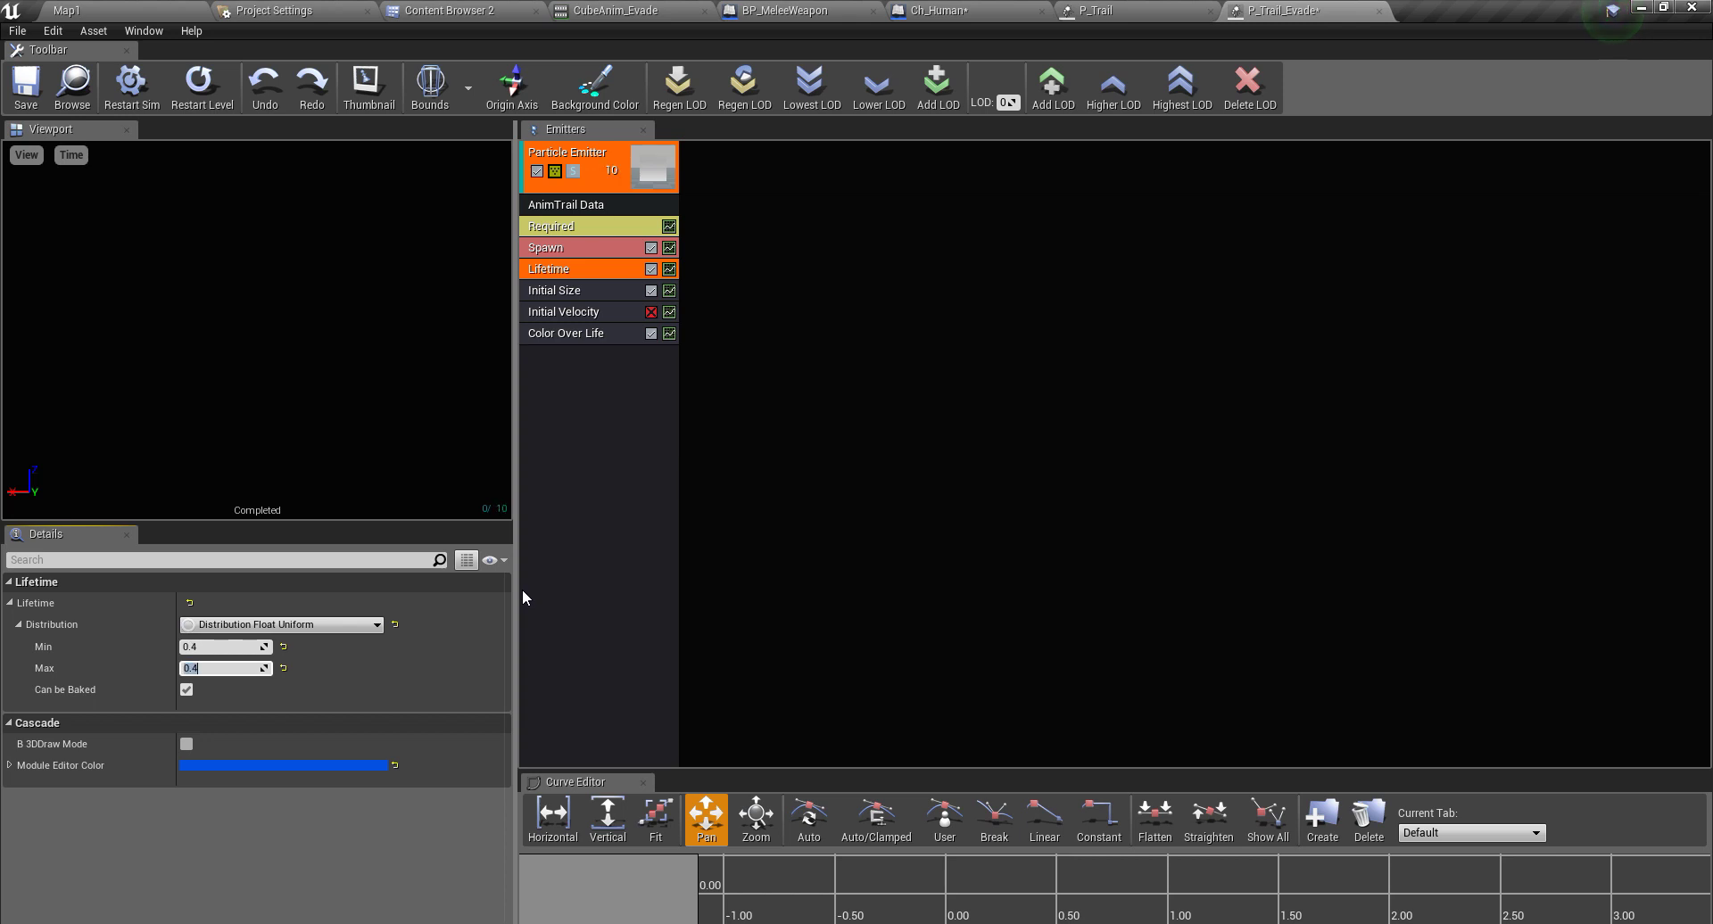
{"action": "left_click", "coordinate": [25, 87]}
{"action": "left_click", "coordinate": [127, 10]}
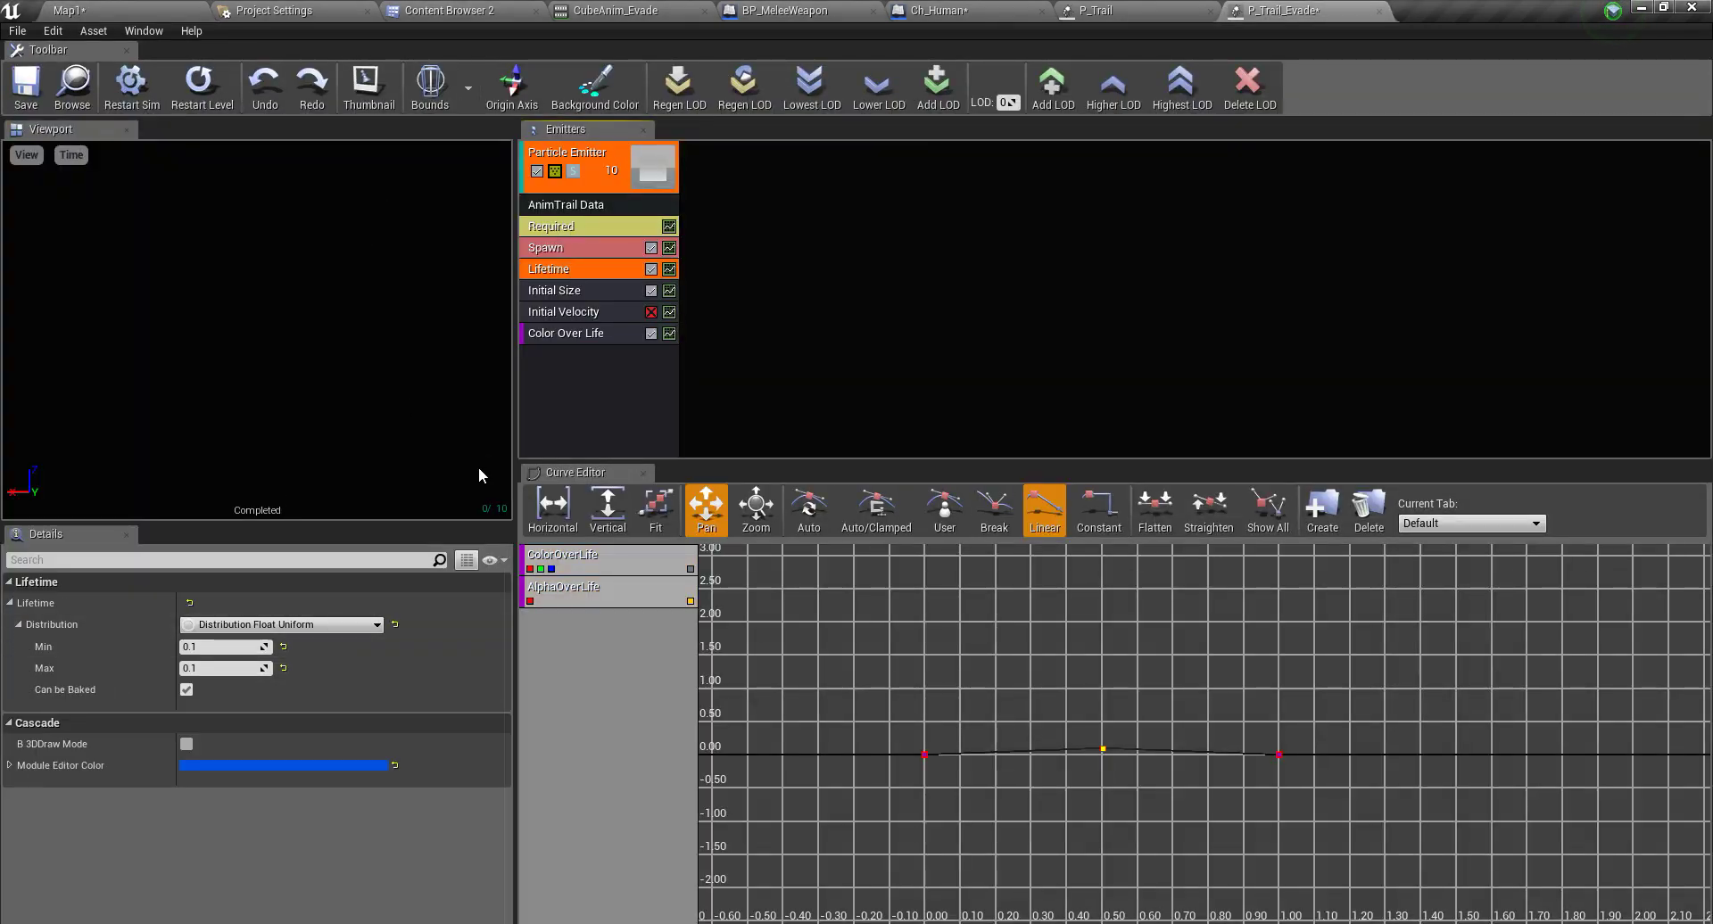
Step: Raise the middle point of the Color Over Life module's AlphaOverLife curve, at time 0.50, to about 0.4
{"action": "left_click", "coordinate": [566, 332]}
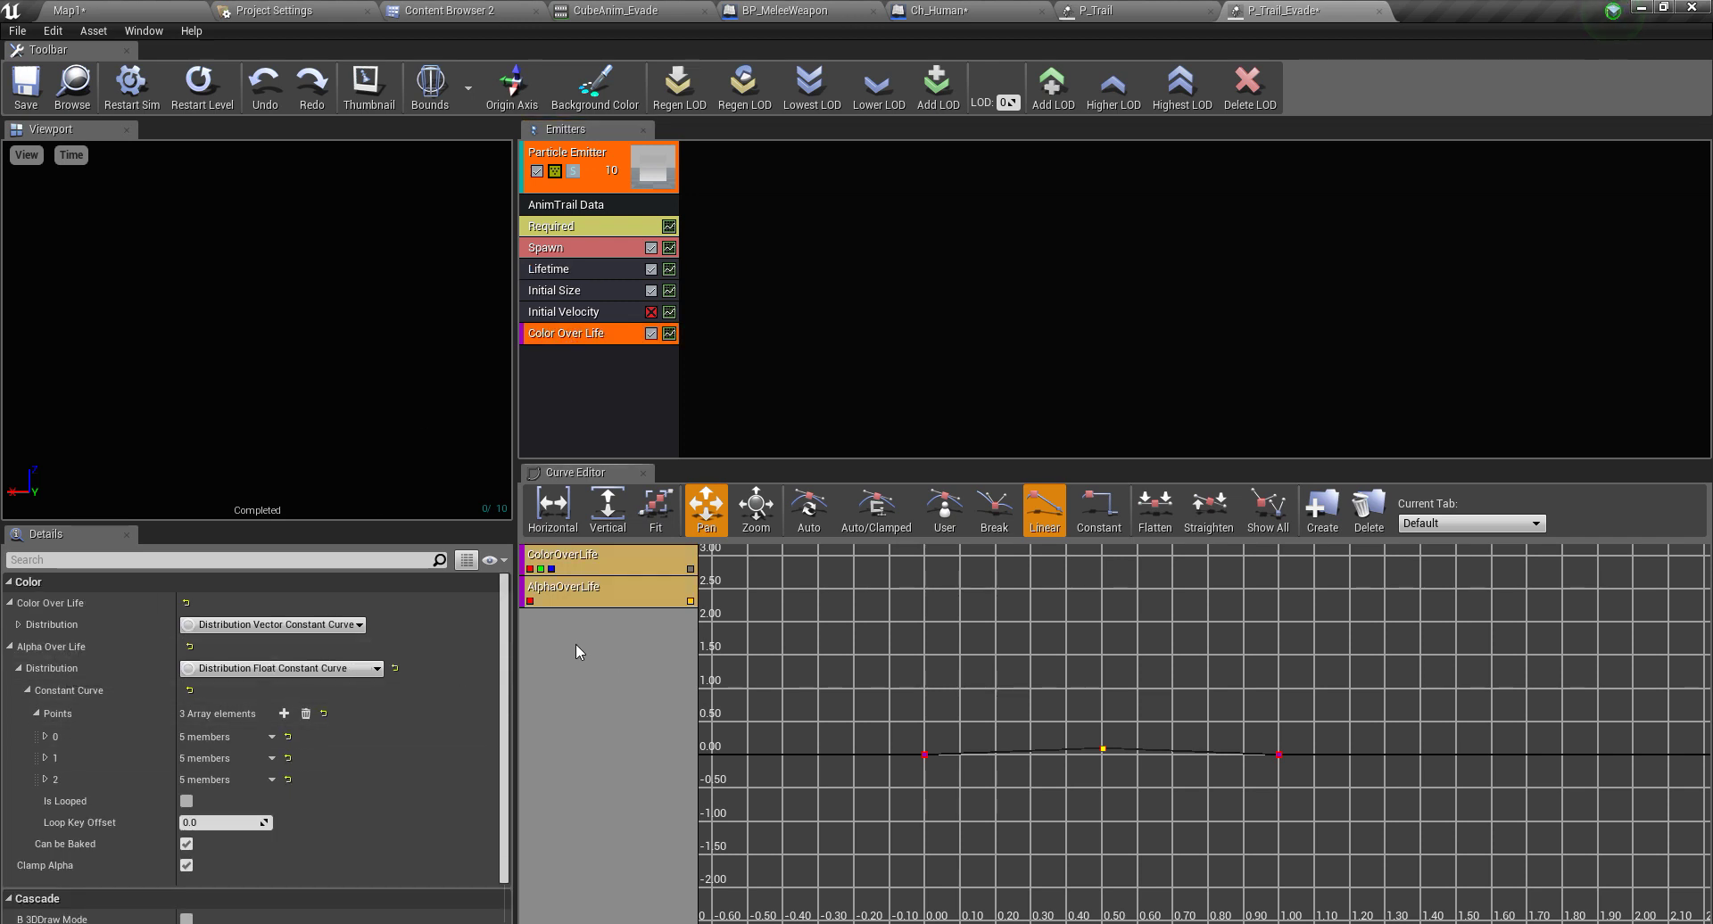
{"action": "scroll", "coordinate": [1100, 777], "scroll_direction": "up", "scroll_amount": 2}
{"action": "scroll", "coordinate": [1100, 776], "scroll_direction": "up", "scroll_amount": 1}
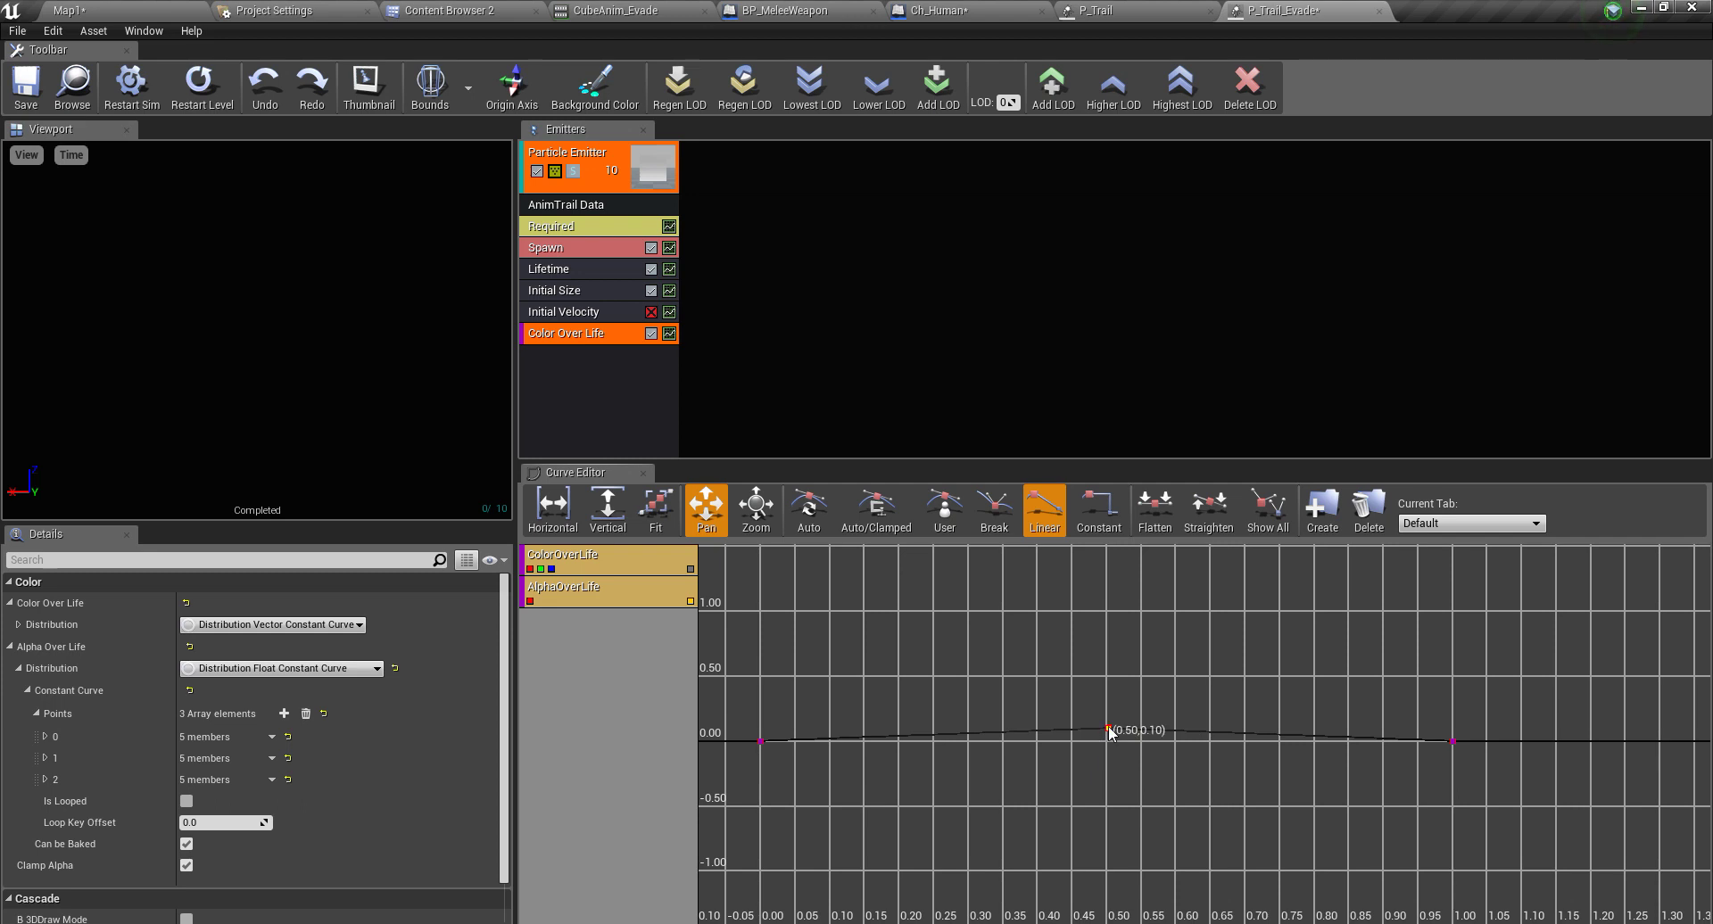
{"action": "left_click_drag", "start_coordinate": [1109, 731], "coordinate": [1110, 691]}
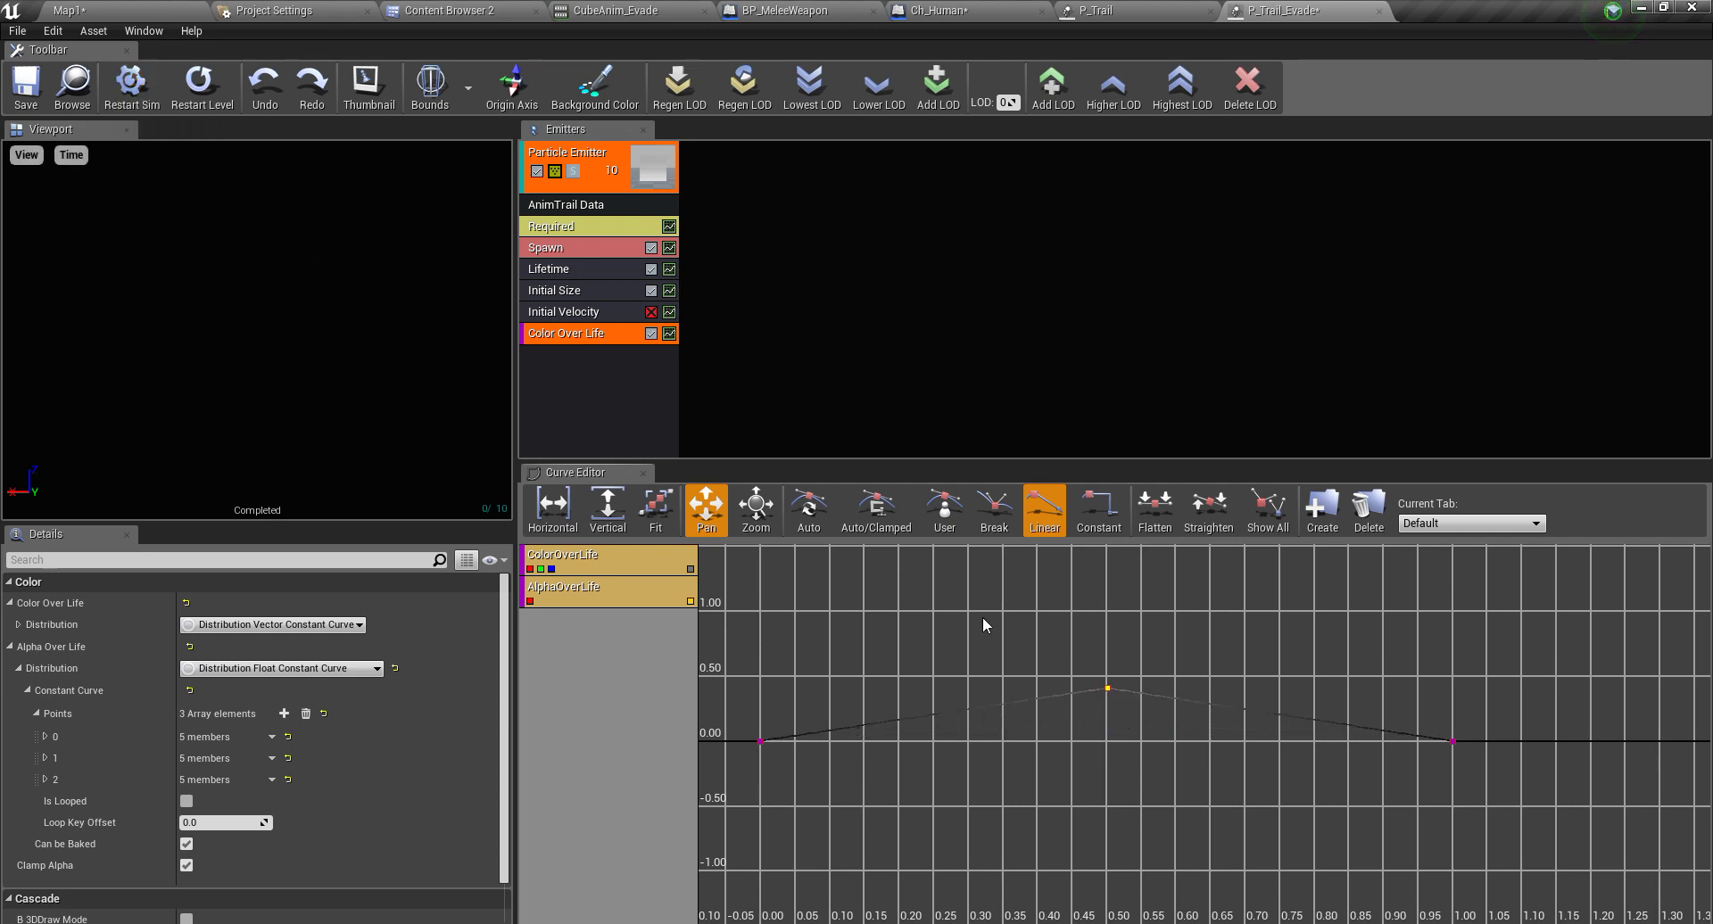
Step: Play Map1 in fullscreen, test the evade trail by dodging around the enemy, and return to the Ch_Human blueprint
{"action": "left_click", "coordinate": [69, 10]}
{"action": "right_click_drag", "start_coordinate": [748, 363], "coordinate": [810, 355]}
{"action": "key", "text": "F11"}
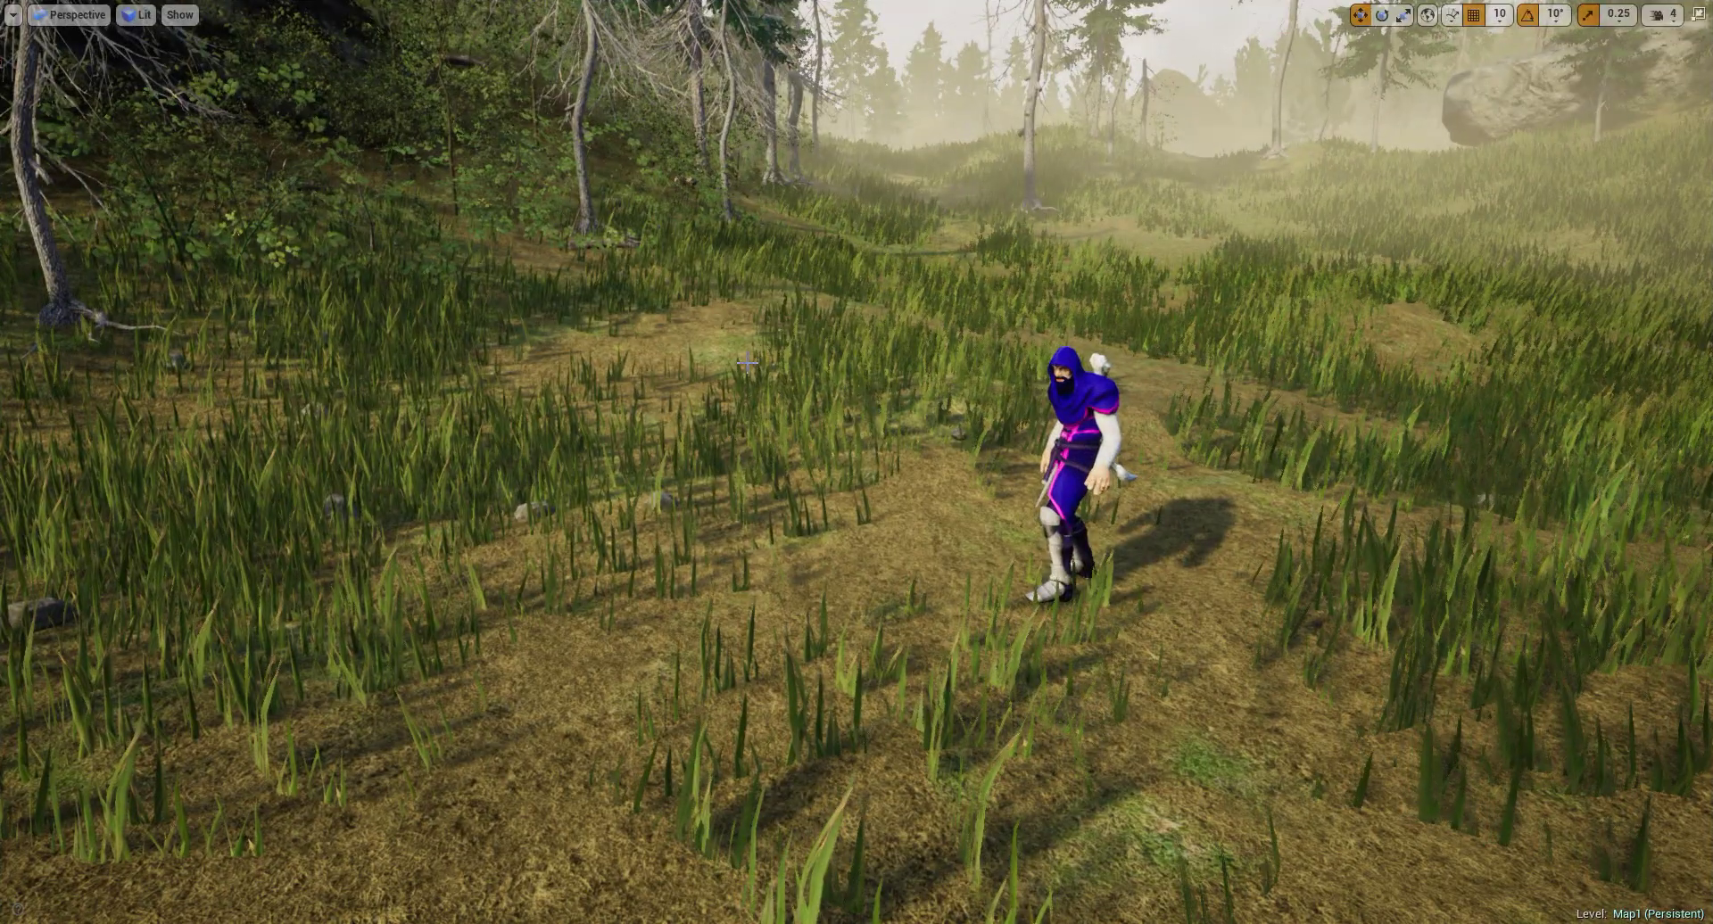
{"action": "key", "text": "alt+p"}
{"action": "key", "text": "w"}
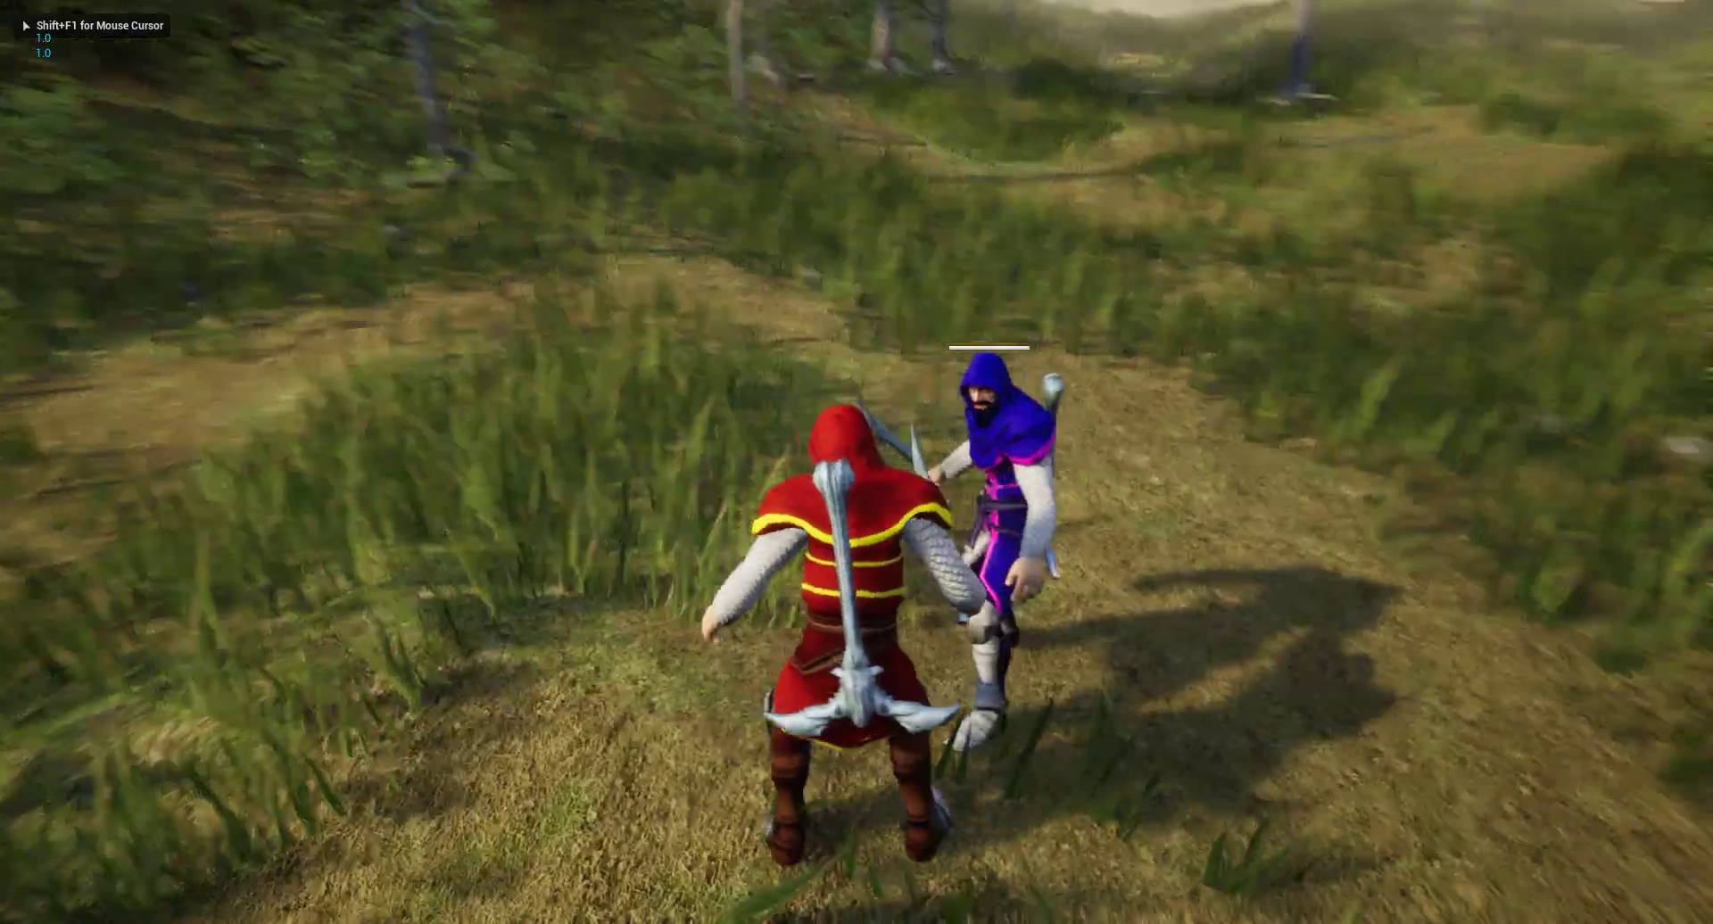
{"action": "key", "text": "a"}
{"action": "key", "text": "w"}
{"action": "key", "text": "d"}
{"action": "key", "text": "a"}
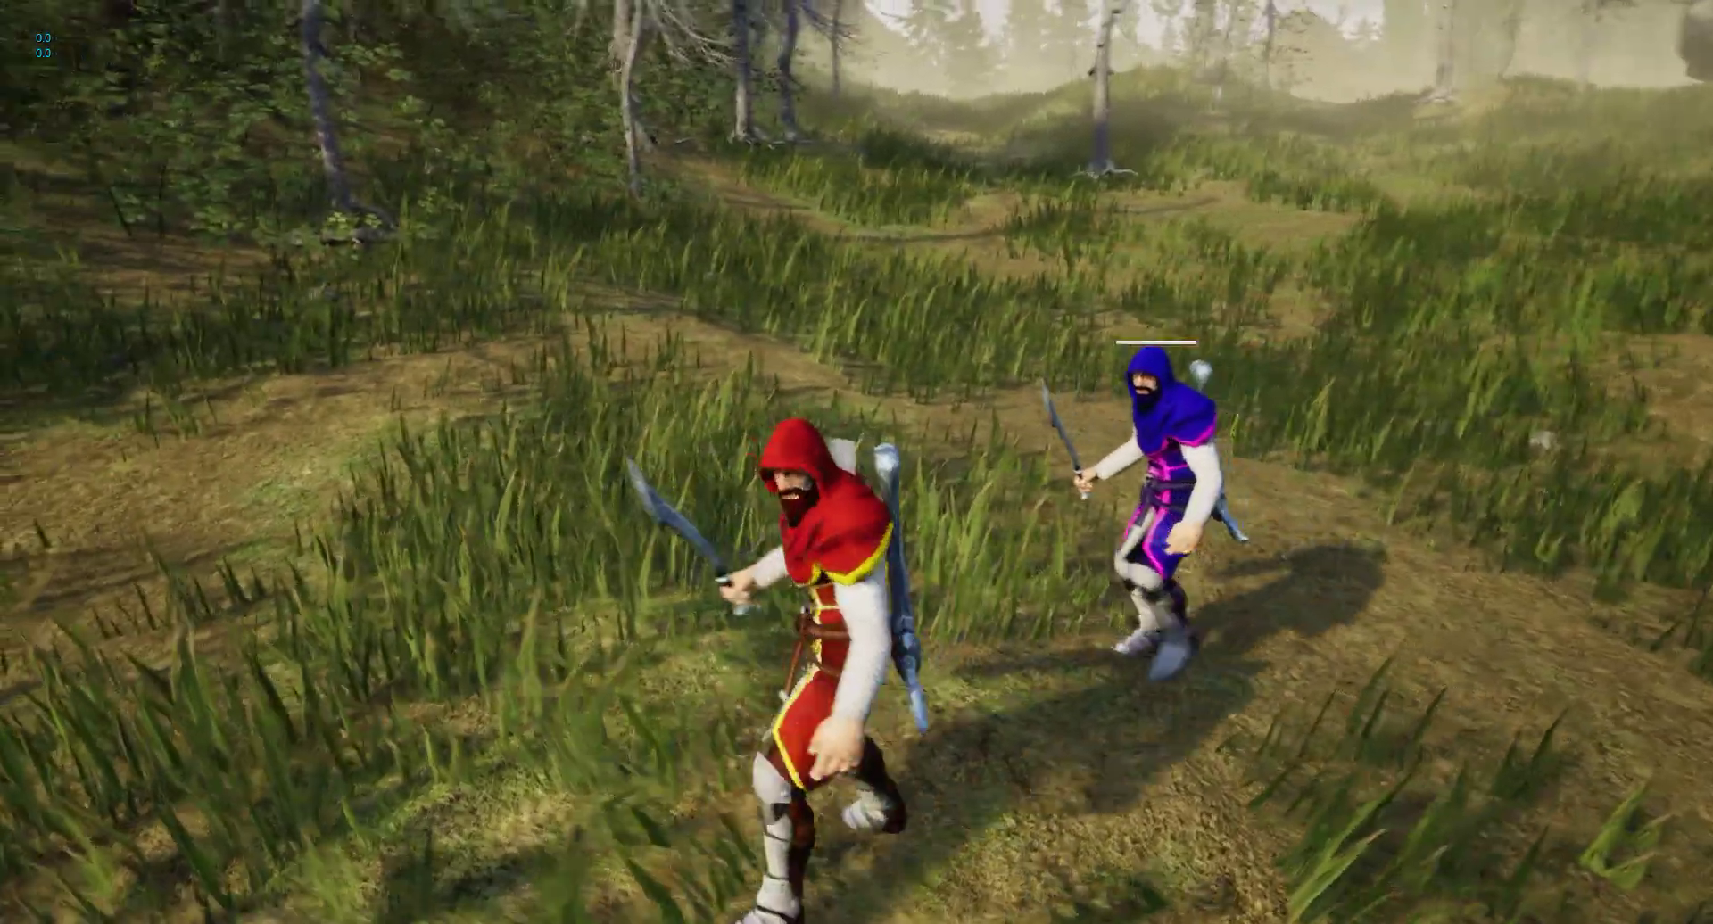
{"action": "key", "text": "d"}
{"action": "key", "text": "s"}
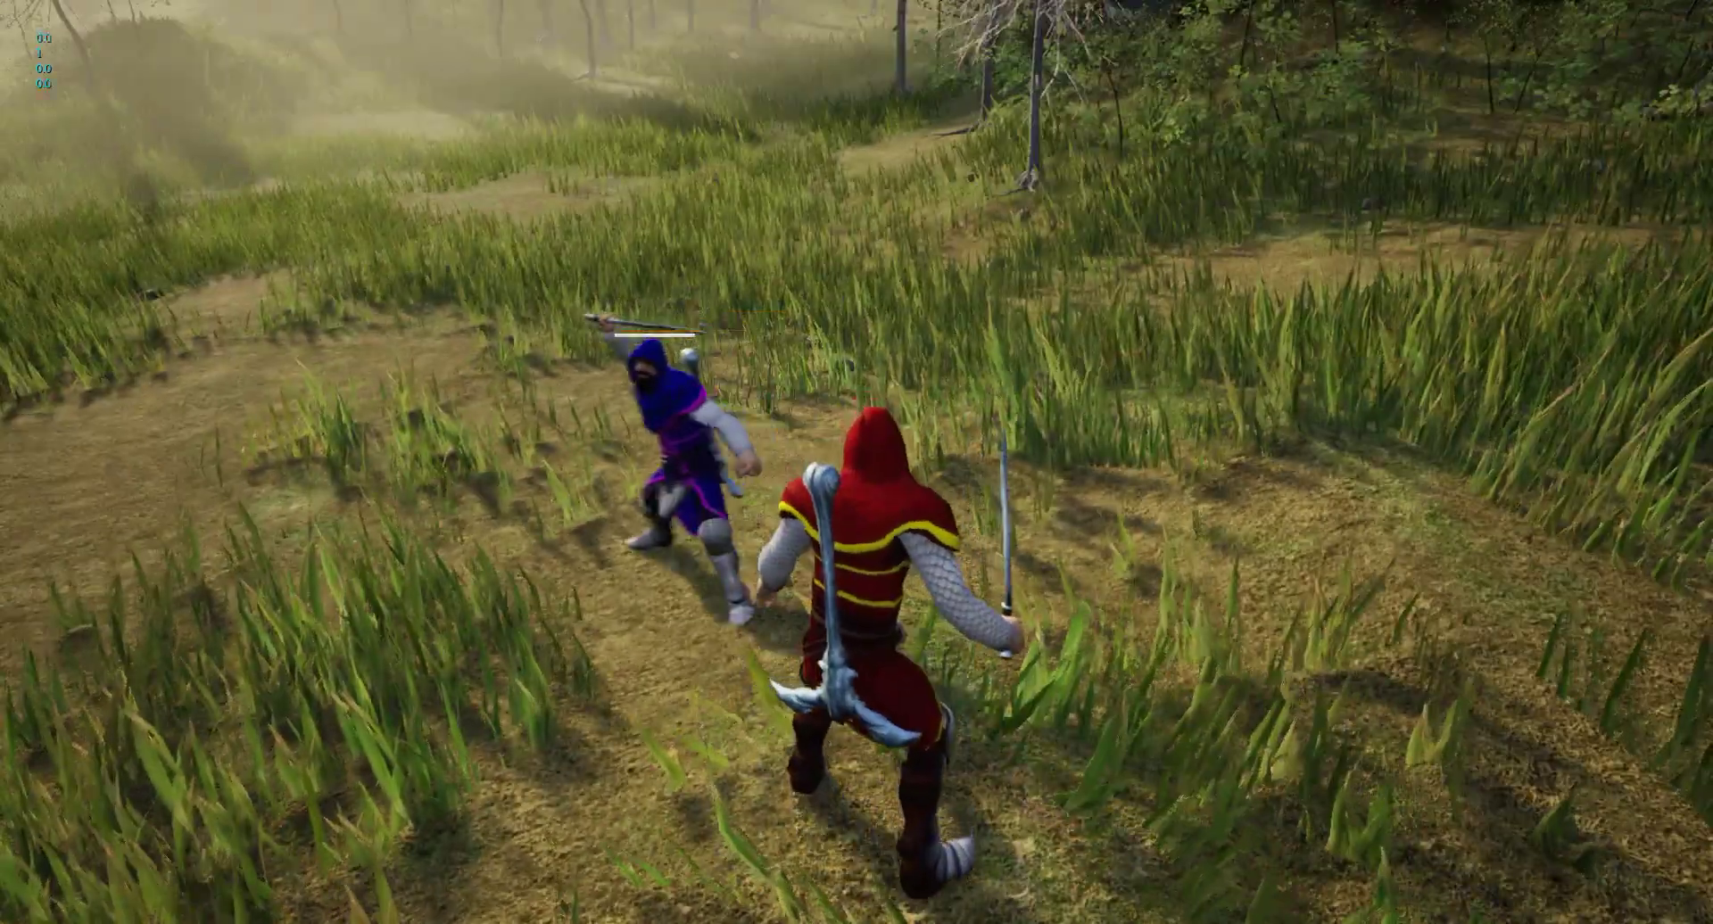
{"action": "key", "text": "a"}
{"action": "key", "text": "w"}
{"action": "key", "text": "Escape"}
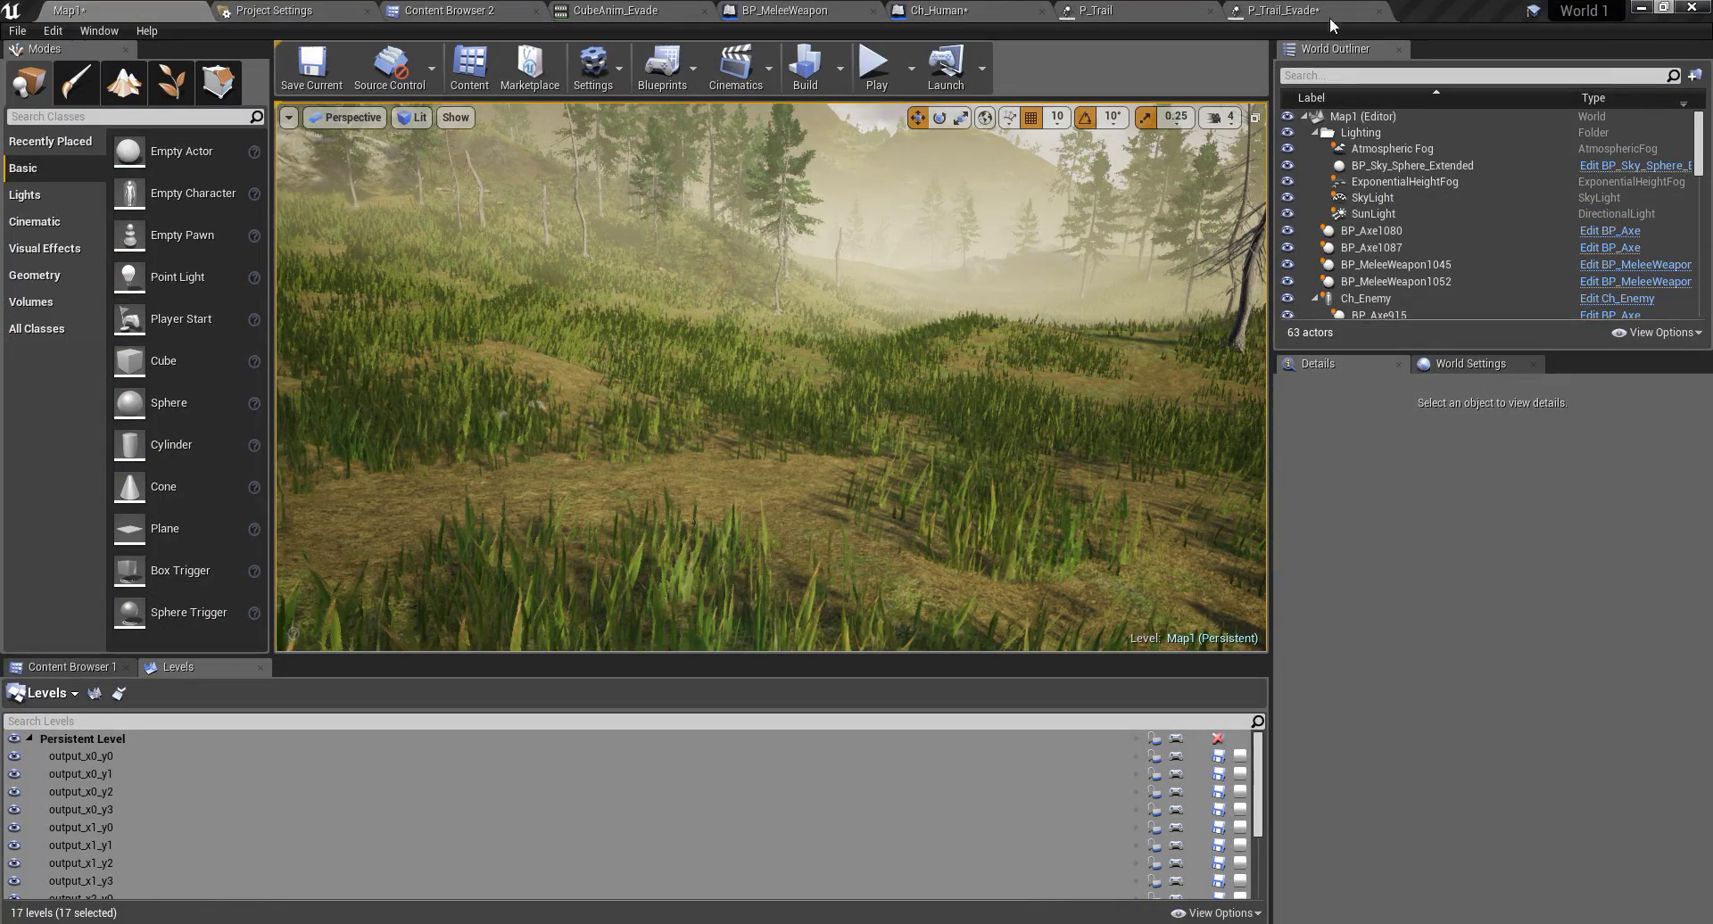
{"action": "left_click", "coordinate": [1019, 9]}
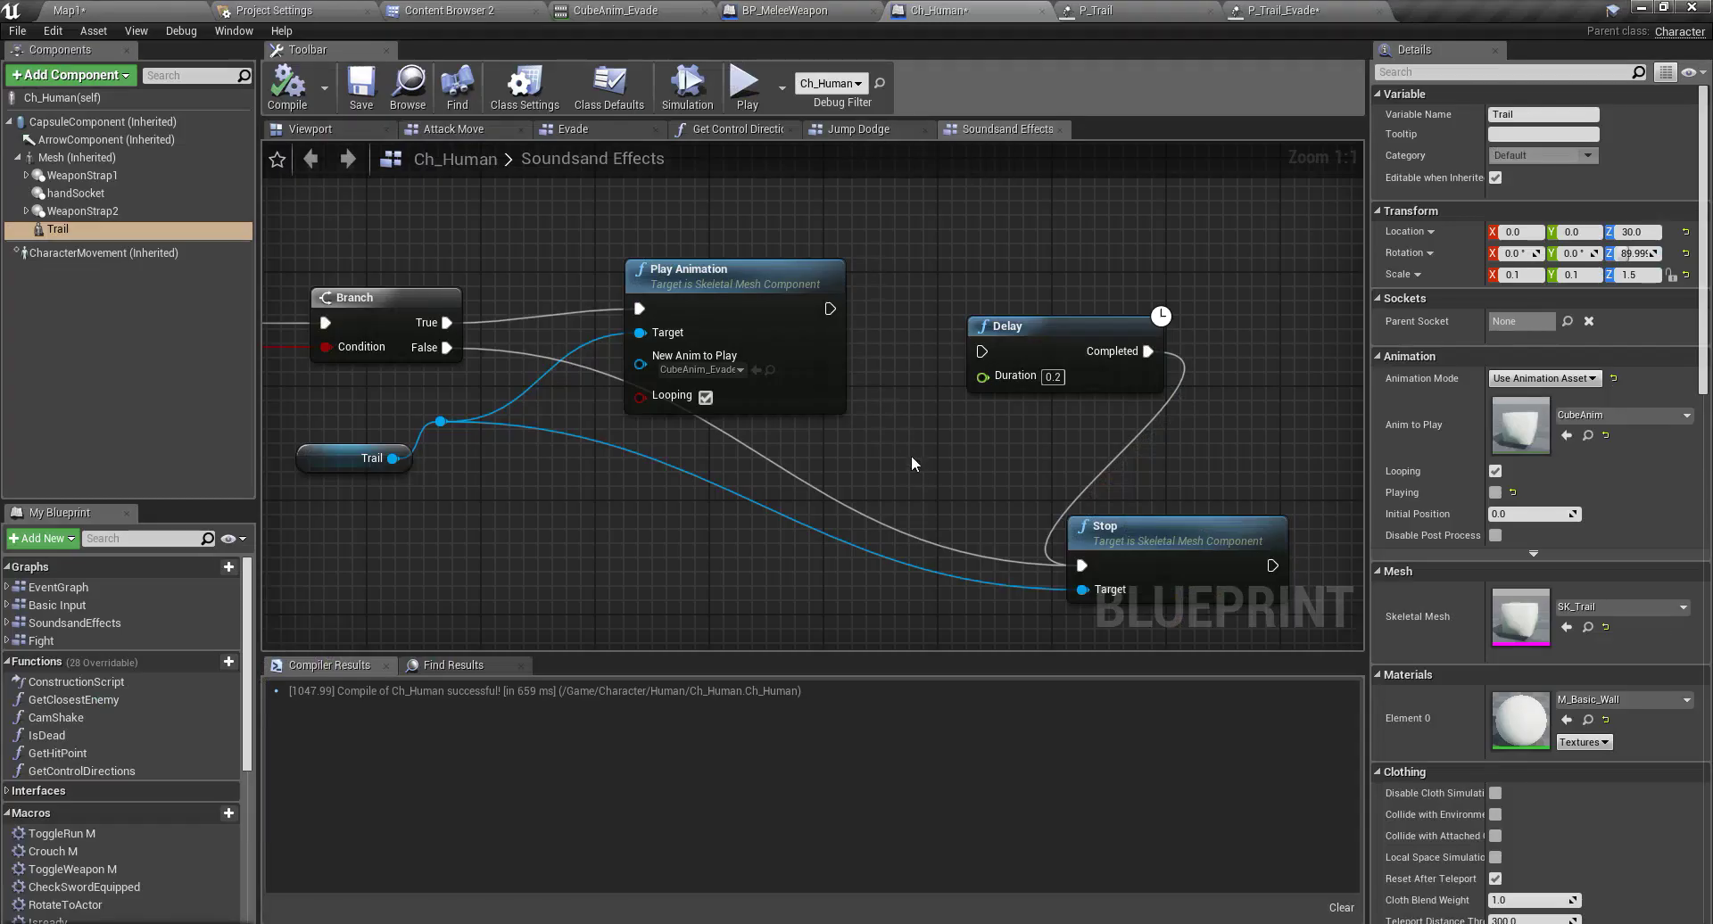
Step: Move the Delay node level with Play Animation and connect Play Animation's execution output to the Delay's input
{"action": "right_click_drag", "start_coordinate": [915, 460], "coordinate": [873, 413]}
{"action": "scroll", "coordinate": [993, 380], "scroll_direction": "down", "scroll_amount": 3}
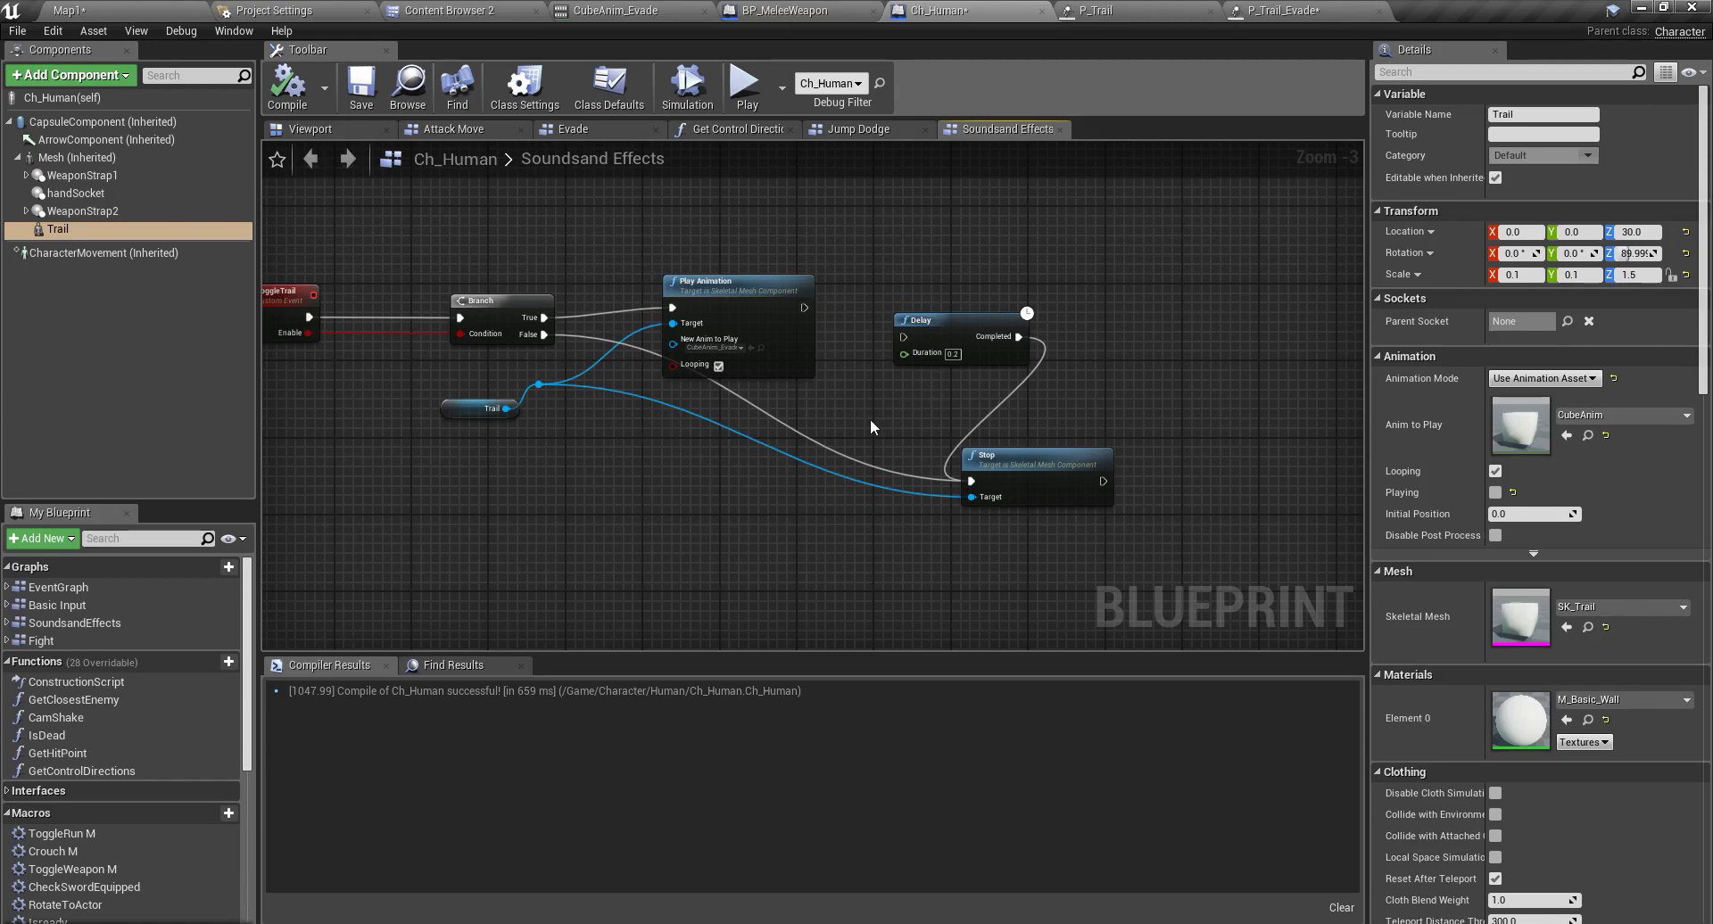
{"action": "right_click_drag", "start_coordinate": [872, 426], "coordinate": [790, 433]}
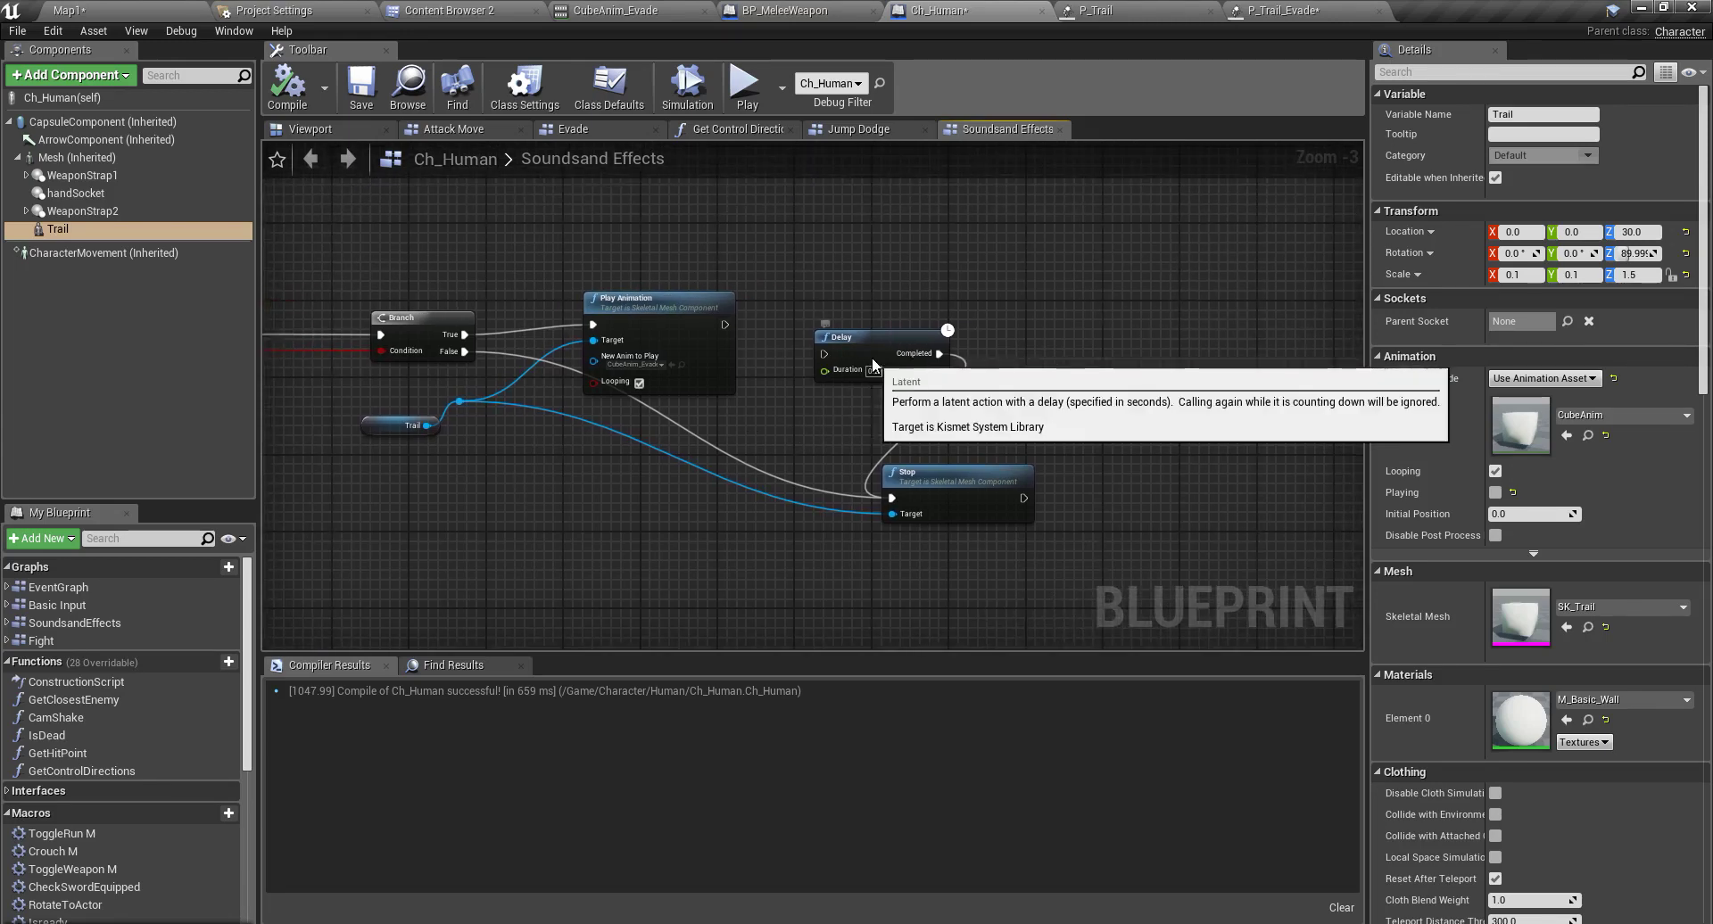
{"action": "left_click_drag", "start_coordinate": [871, 353], "coordinate": [880, 315]}
{"action": "left_click_drag", "start_coordinate": [721, 326], "coordinate": [836, 318]}
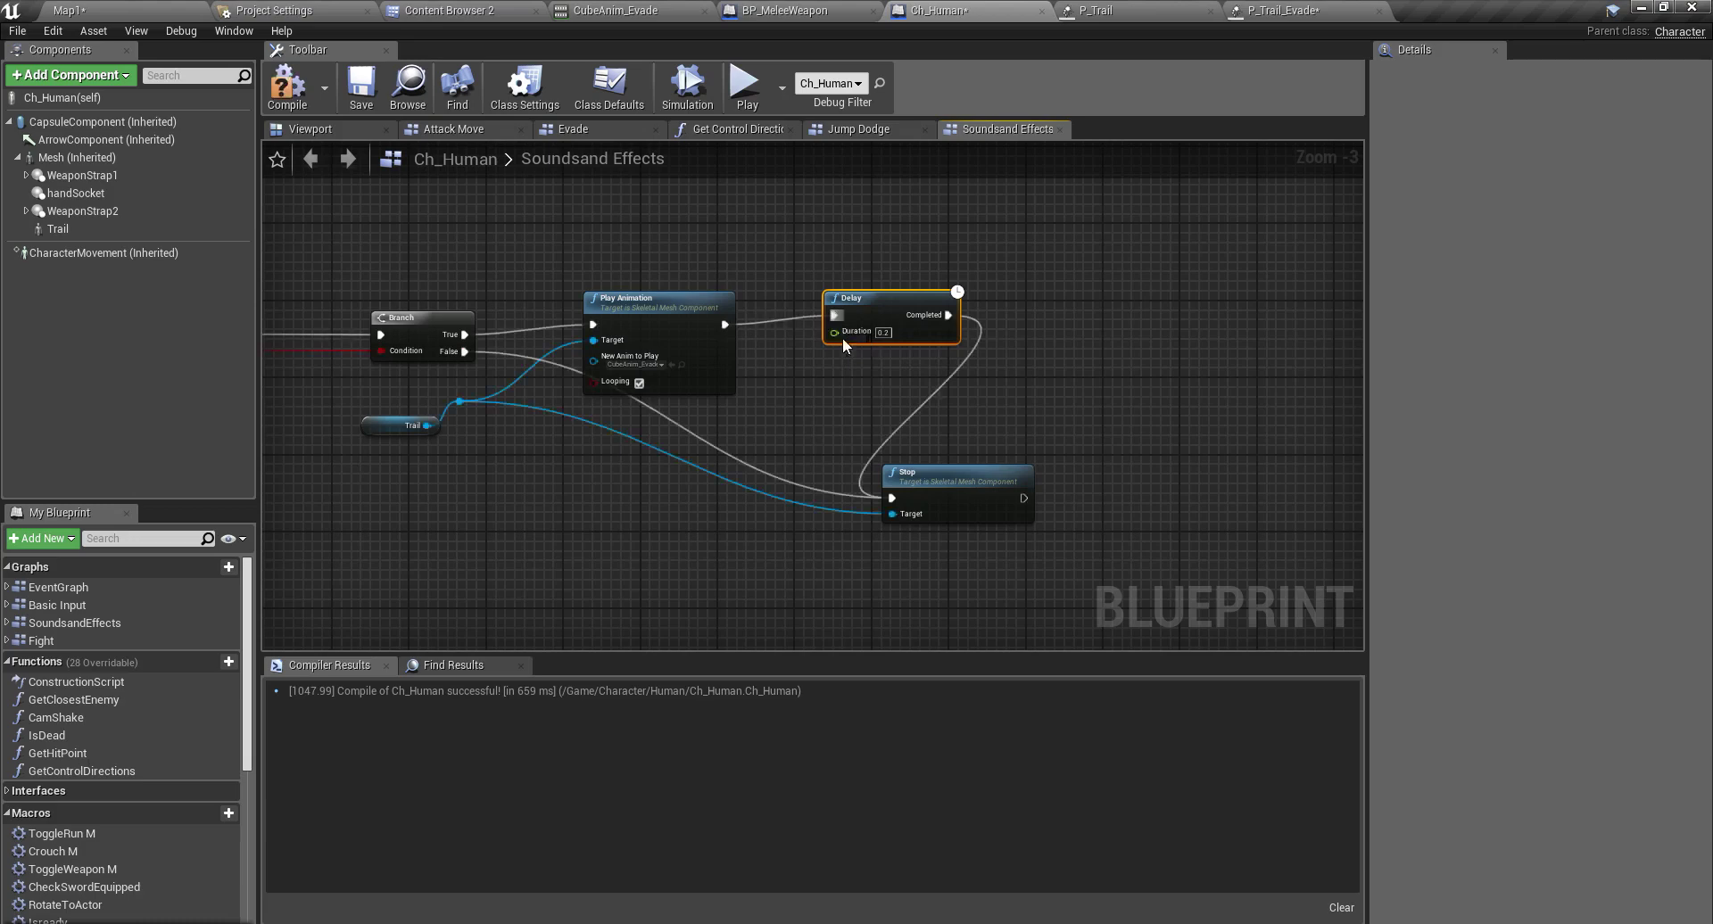
Step: Break the link from the Branch's False output to the Stop node and compile the Ch_Human blueprint
{"action": "right_click", "coordinate": [463, 355]}
{"action": "left_click", "coordinate": [496, 394]}
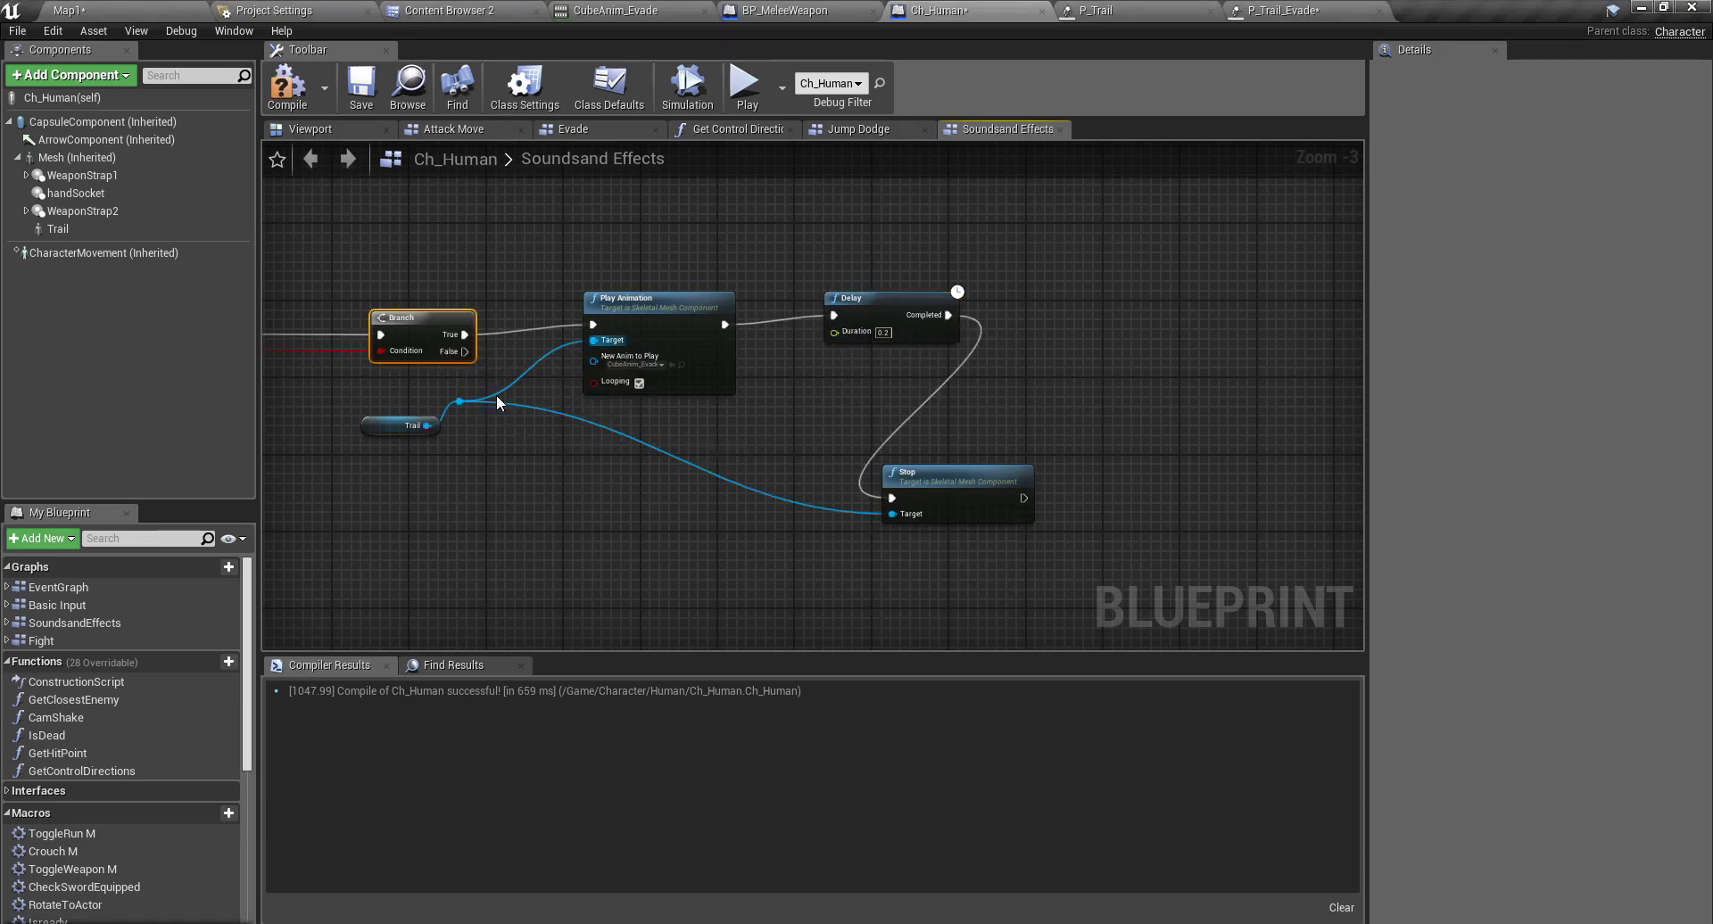
{"action": "left_click", "coordinate": [286, 85]}
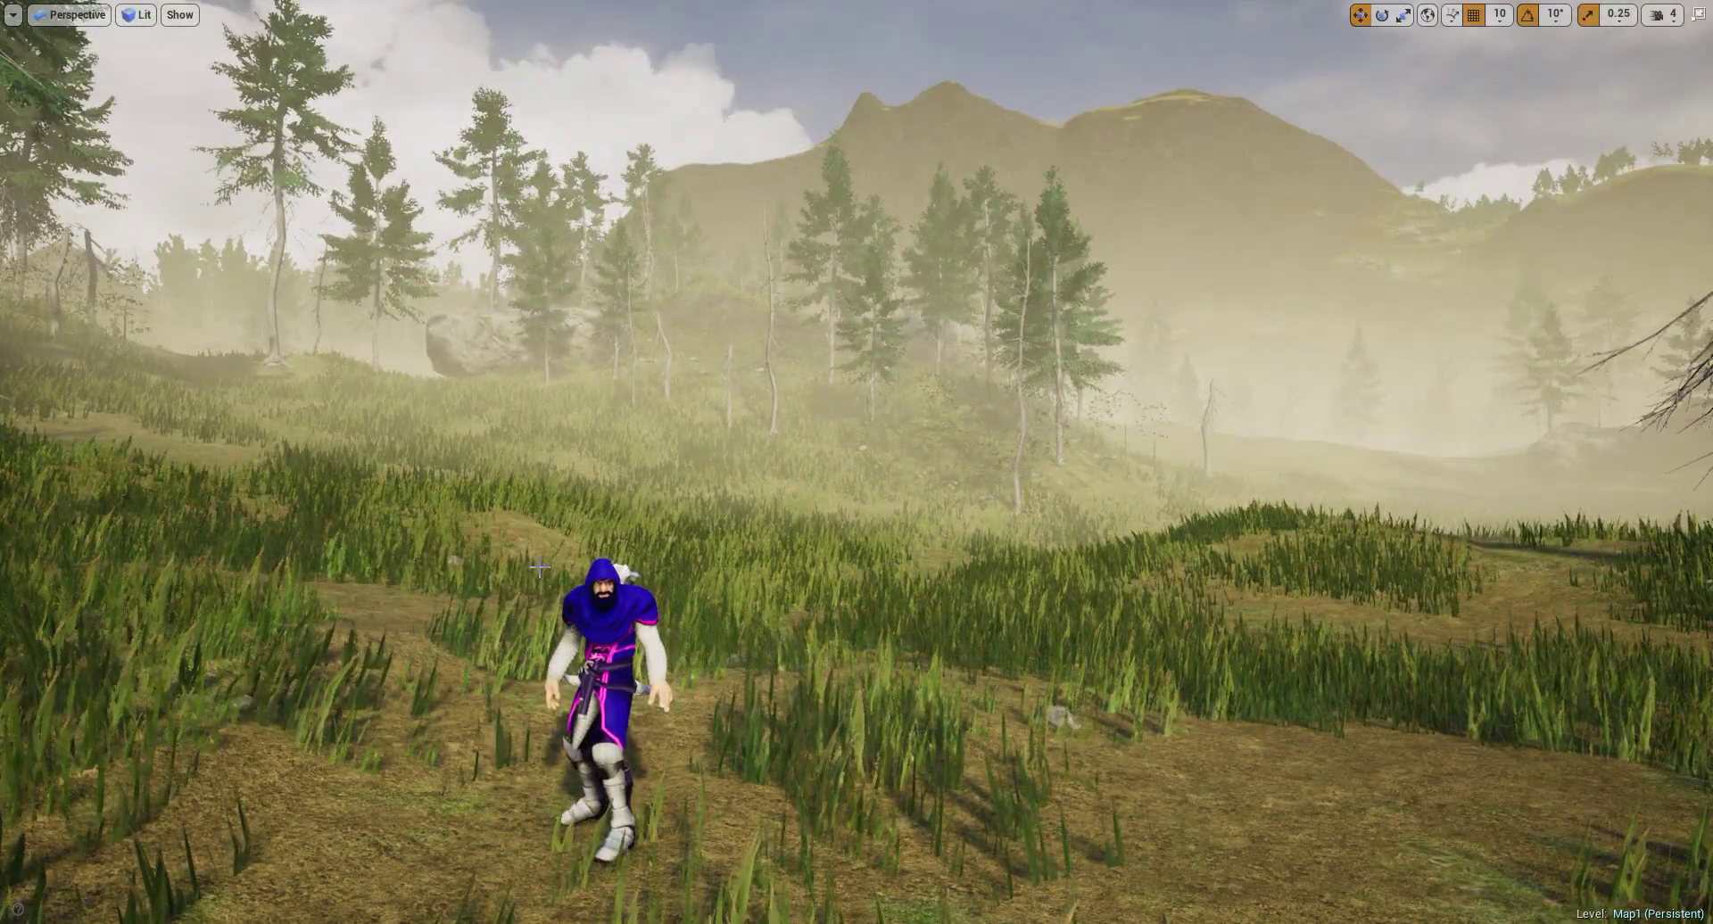
Step: Play Map1 and test the delayed trail stop by moving and dodging around the enemy, then end the session
{"action": "key", "text": "alt+p"}
{"action": "key", "text": "w"}
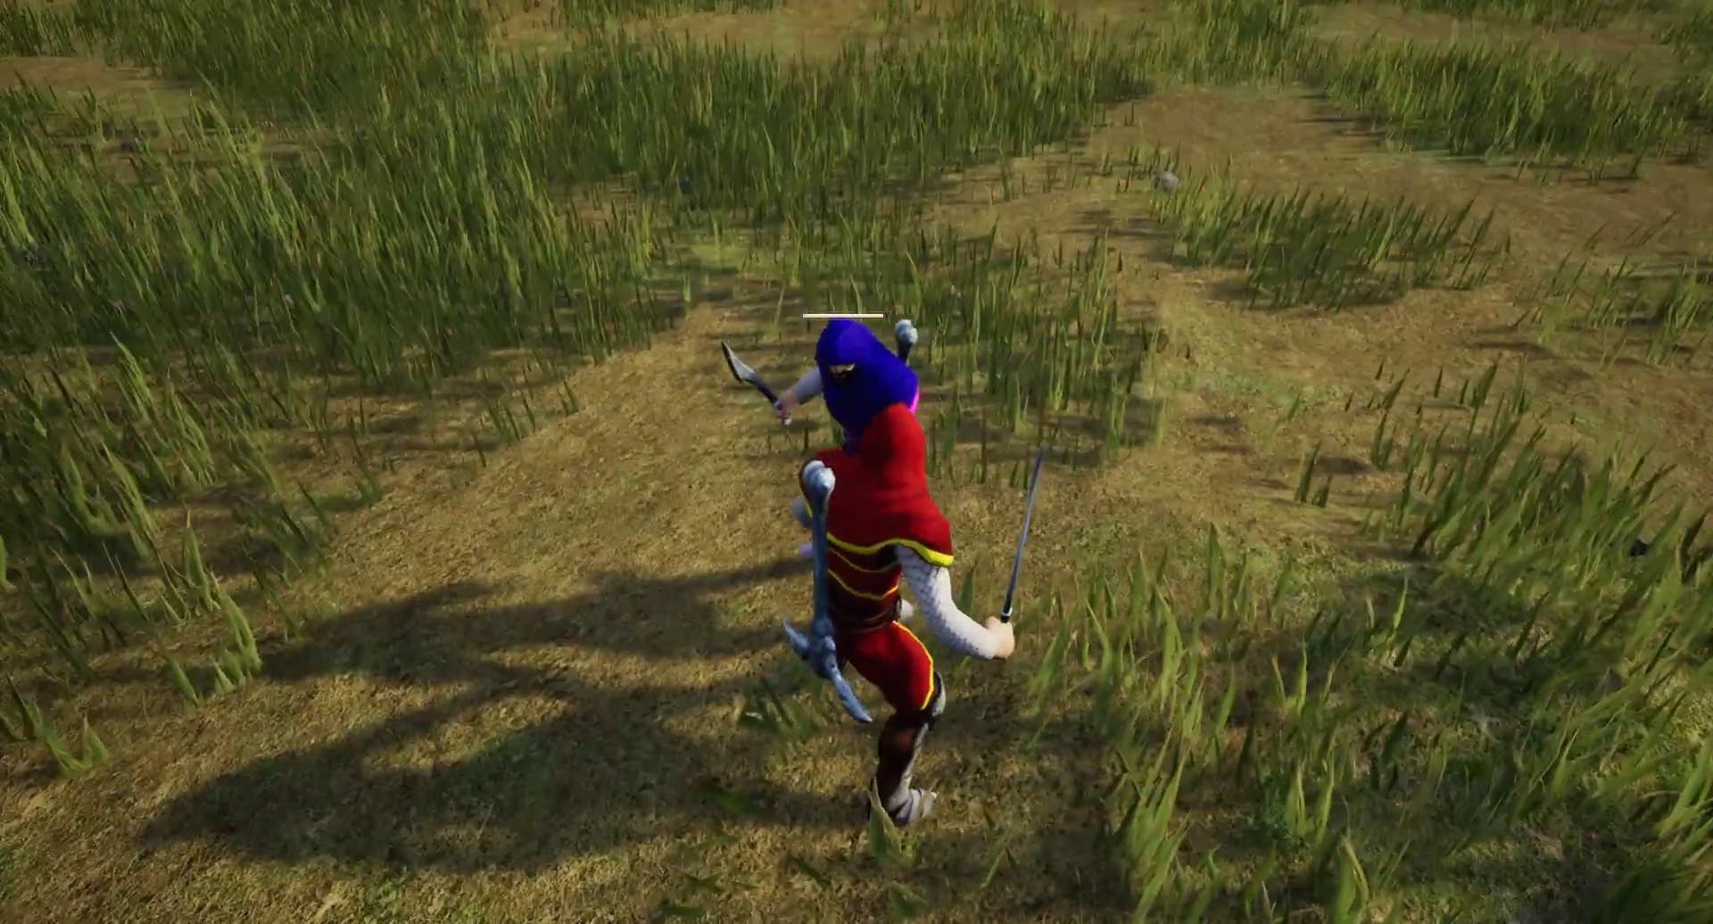
{"action": "key", "text": "s"}
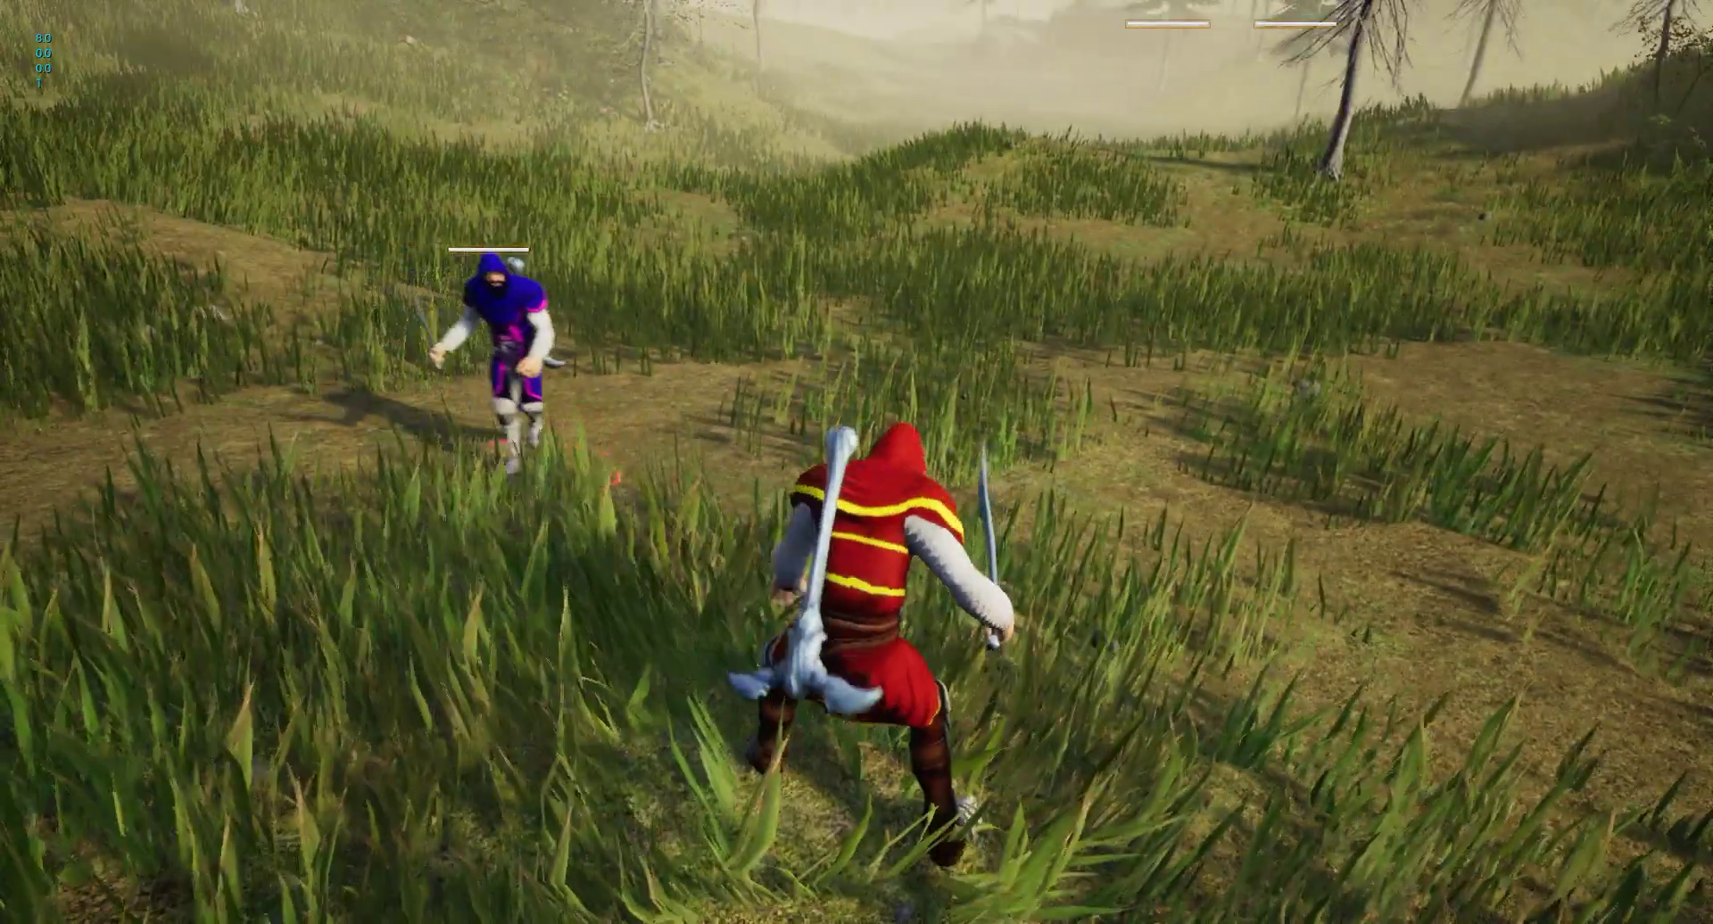
{"action": "key", "text": "w"}
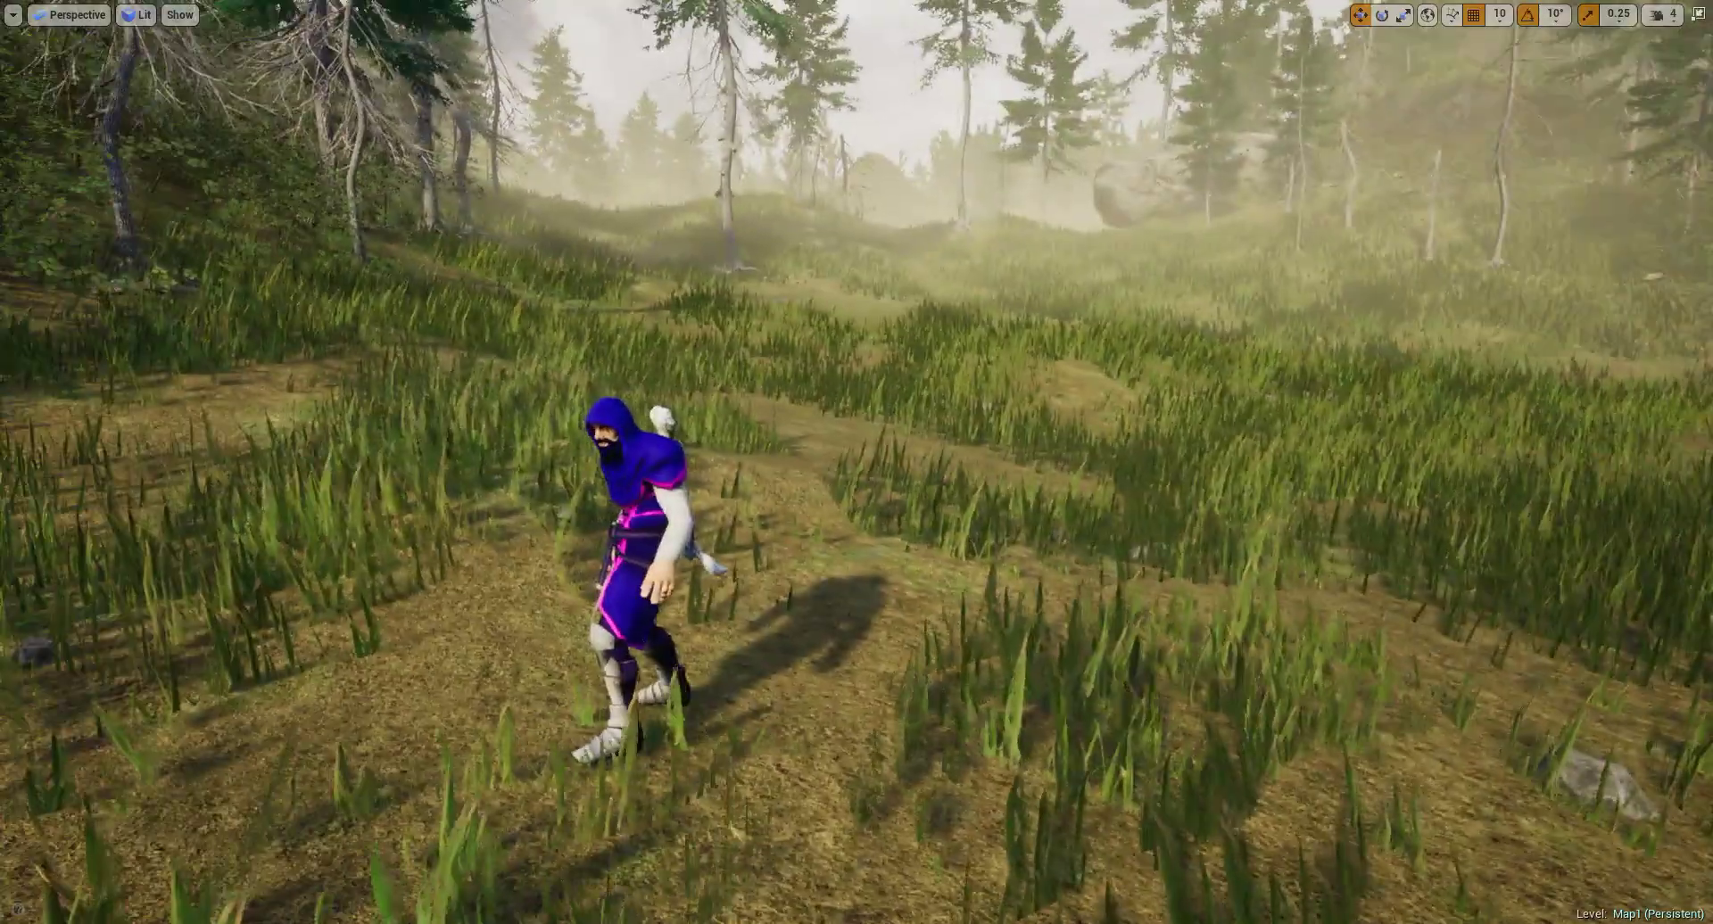
{"action": "right_click_drag", "start_coordinate": [223, 616], "coordinate": [64, 616]}
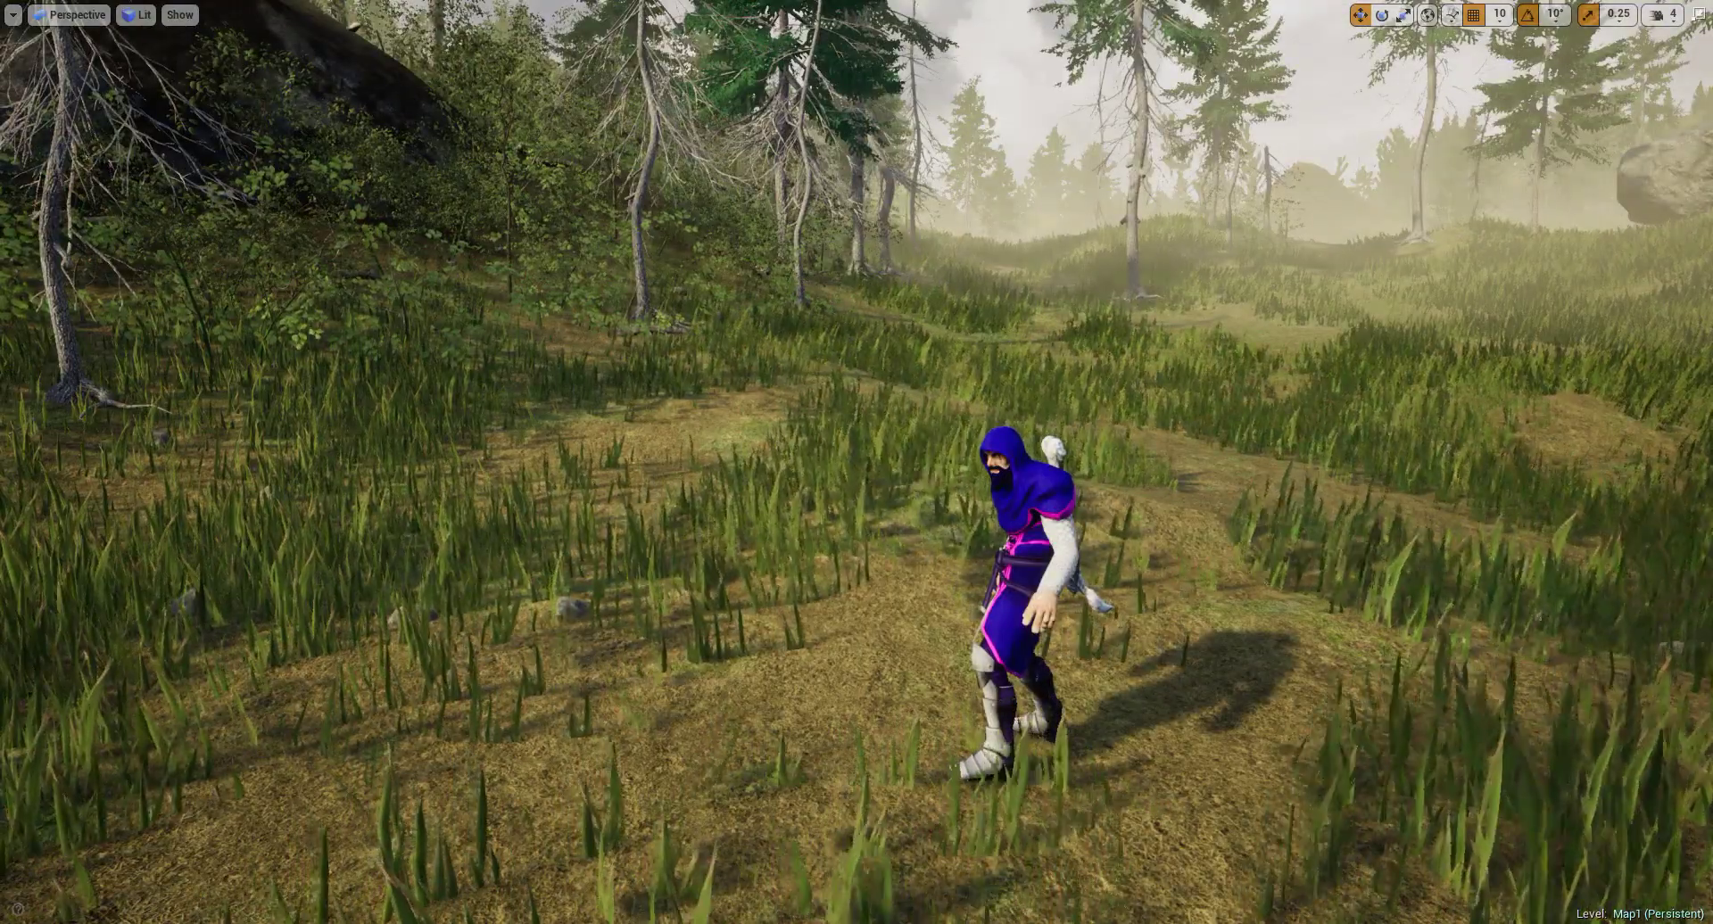
{"action": "right_click_drag", "start_coordinate": [856, 686], "coordinate": [1005, 700]}
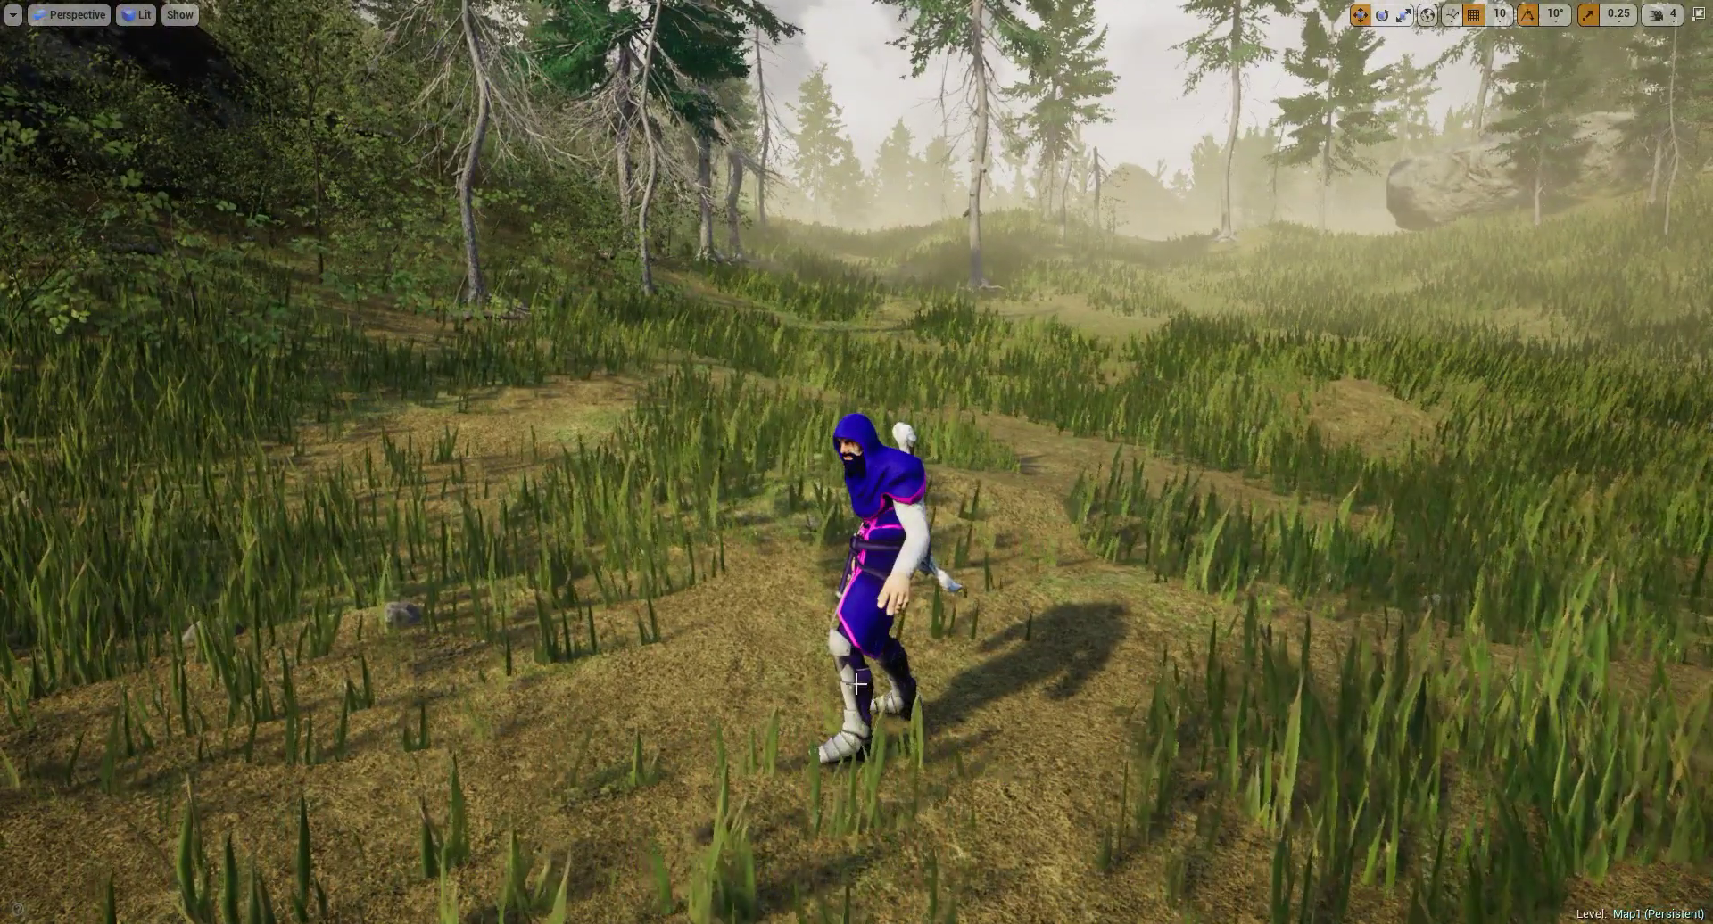
{"action": "scroll", "coordinate": [856, 684], "scroll_direction": "down", "scroll_amount": 2}
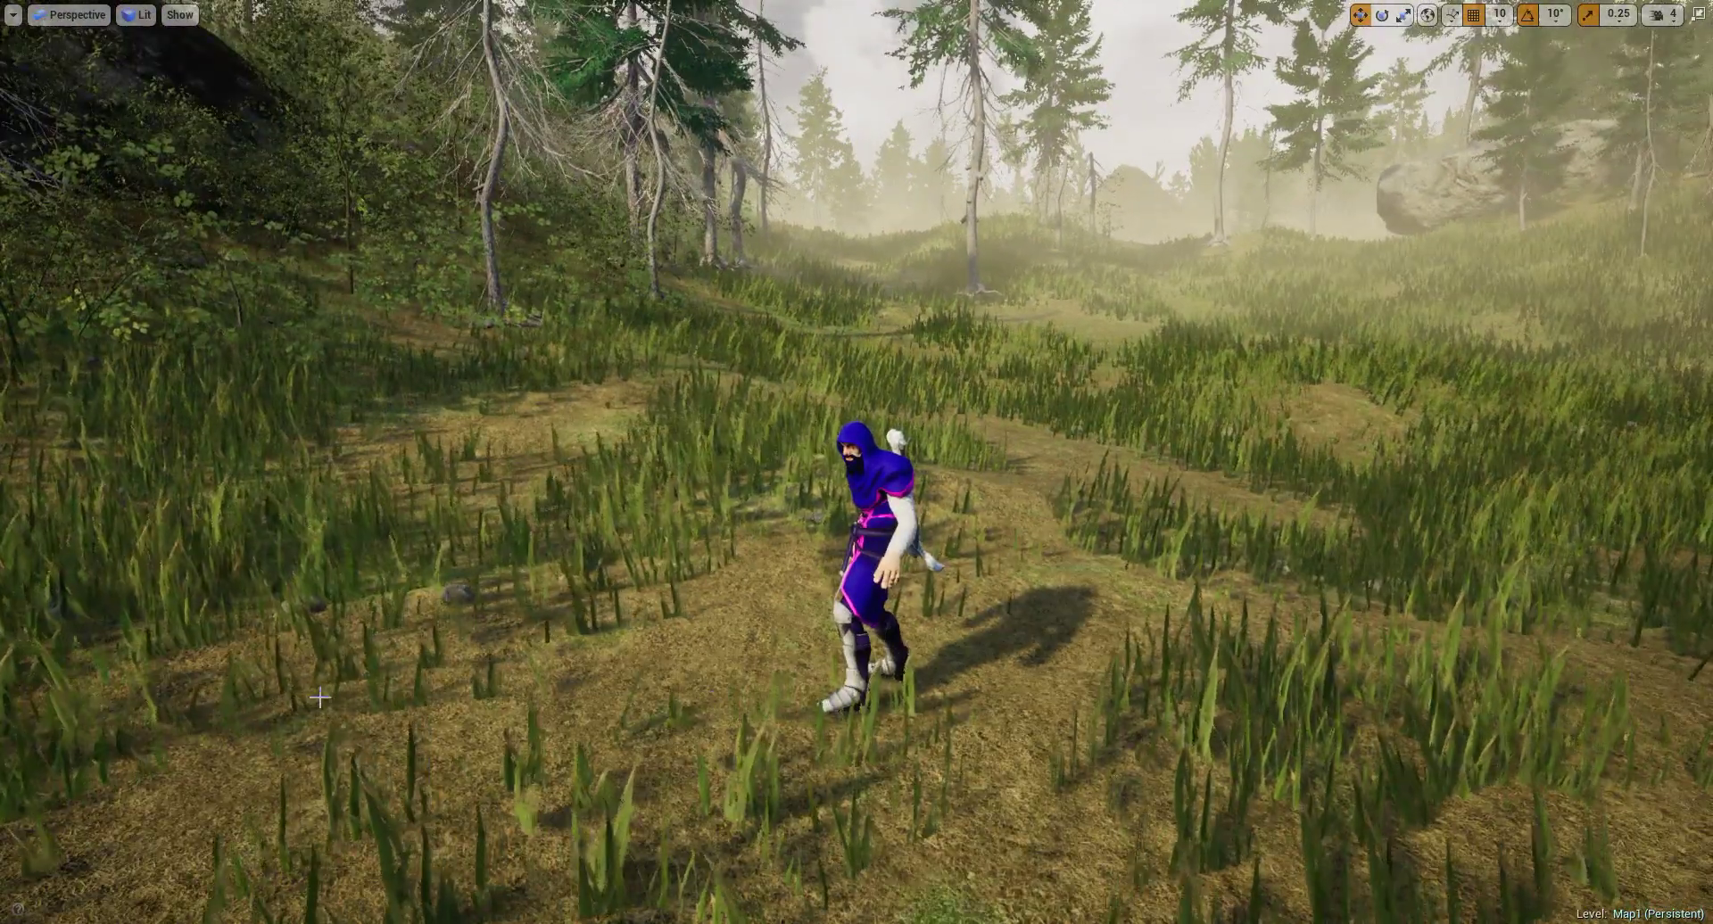